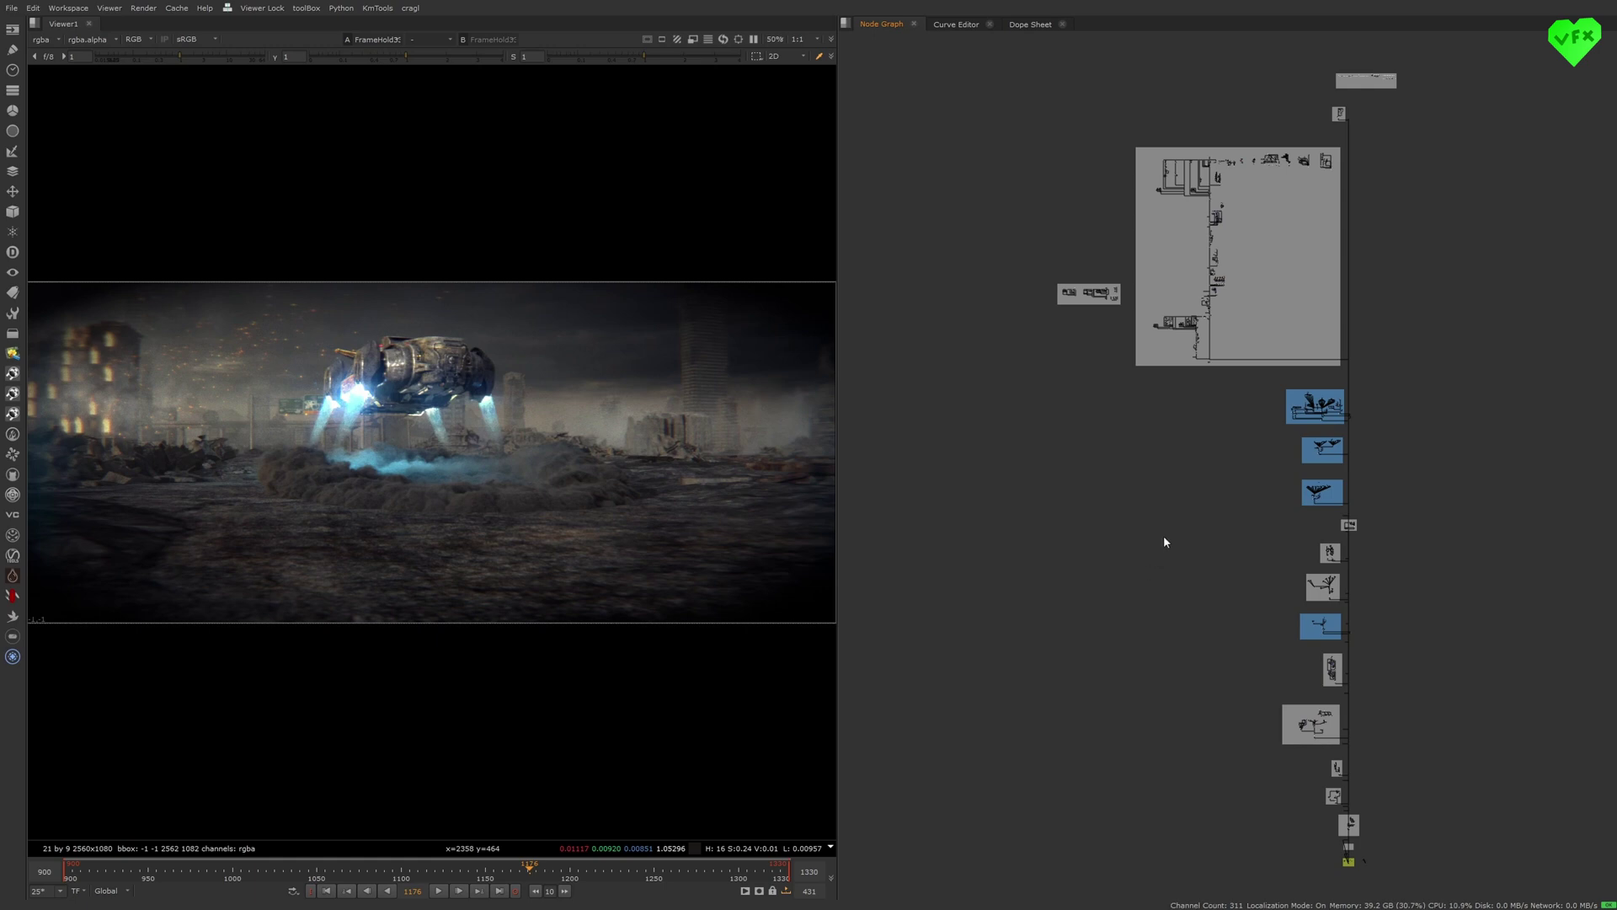
{"action": "middle_click_drag", "start_coordinate": [1164, 537], "coordinate": [1154, 535]}
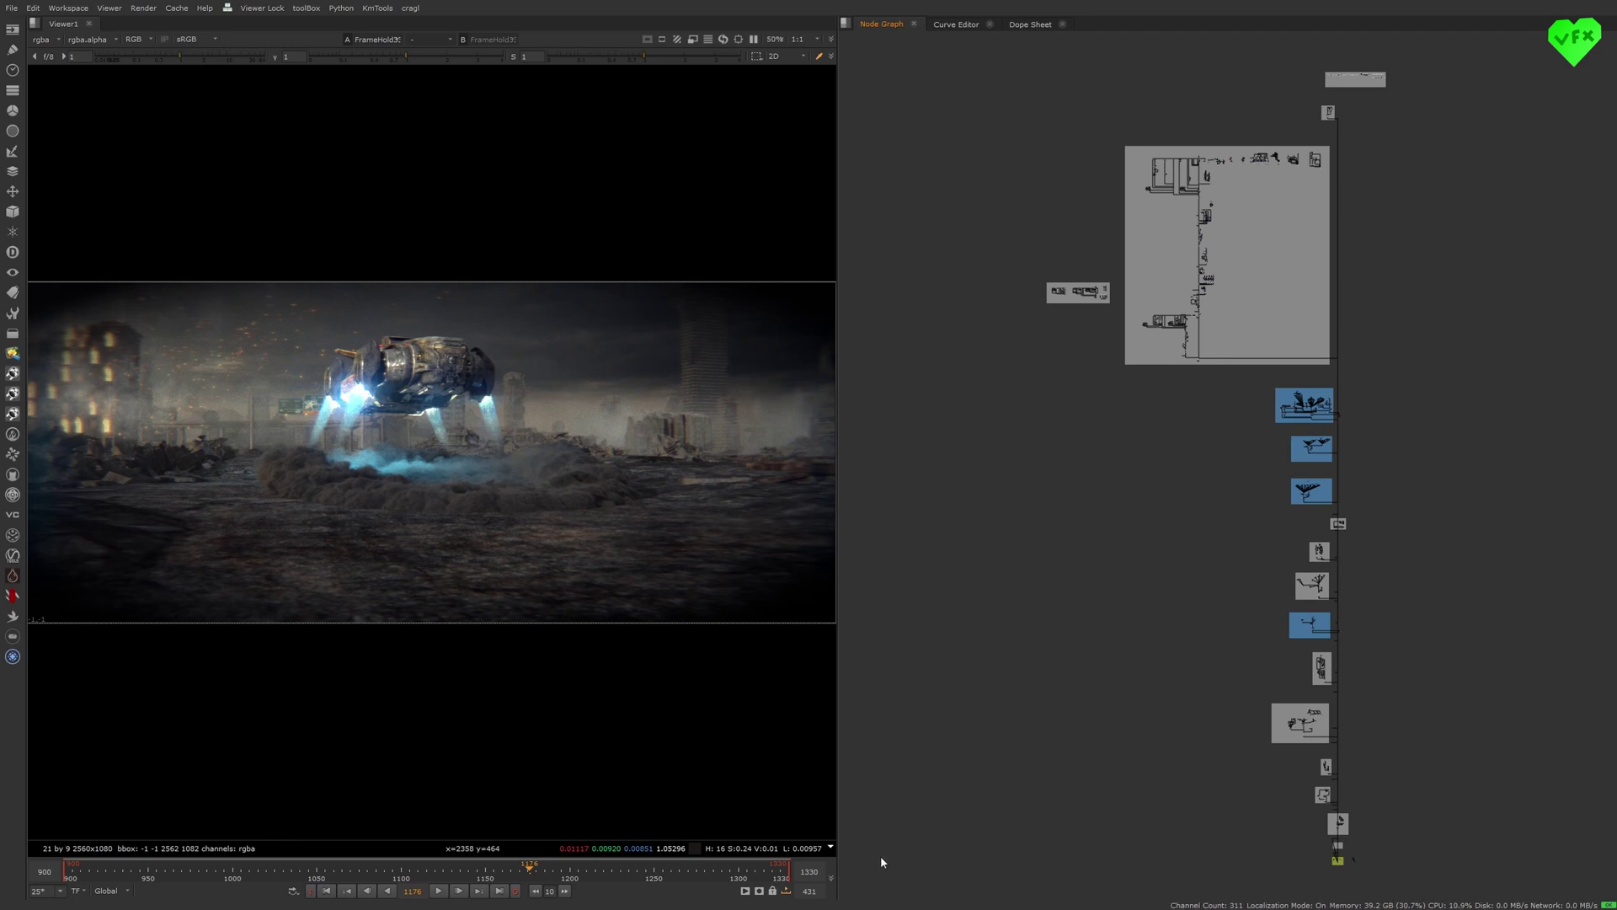
{"action": "left_click_drag", "start_coordinate": [881, 856], "coordinate": [1494, 68]}
{"action": "left_click", "coordinate": [1450, 231]}
{"action": "middle_click_drag", "start_coordinate": [1428, 320], "coordinate": [1353, 259]}
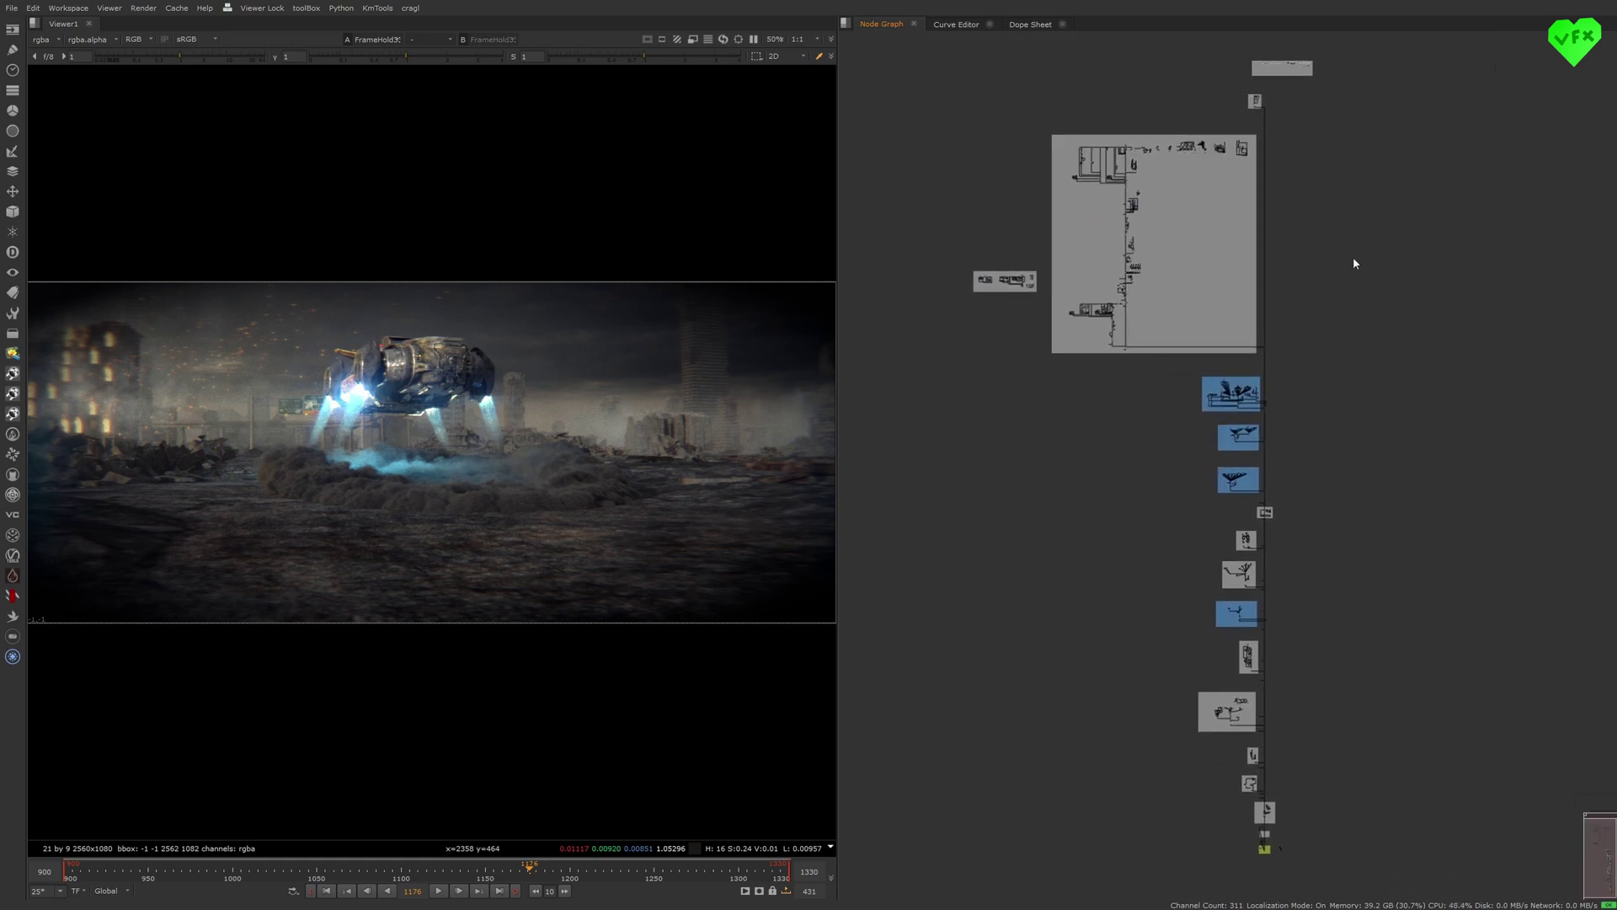
{"action": "middle_click_drag", "start_coordinate": [1378, 322], "coordinate": [1391, 328]}
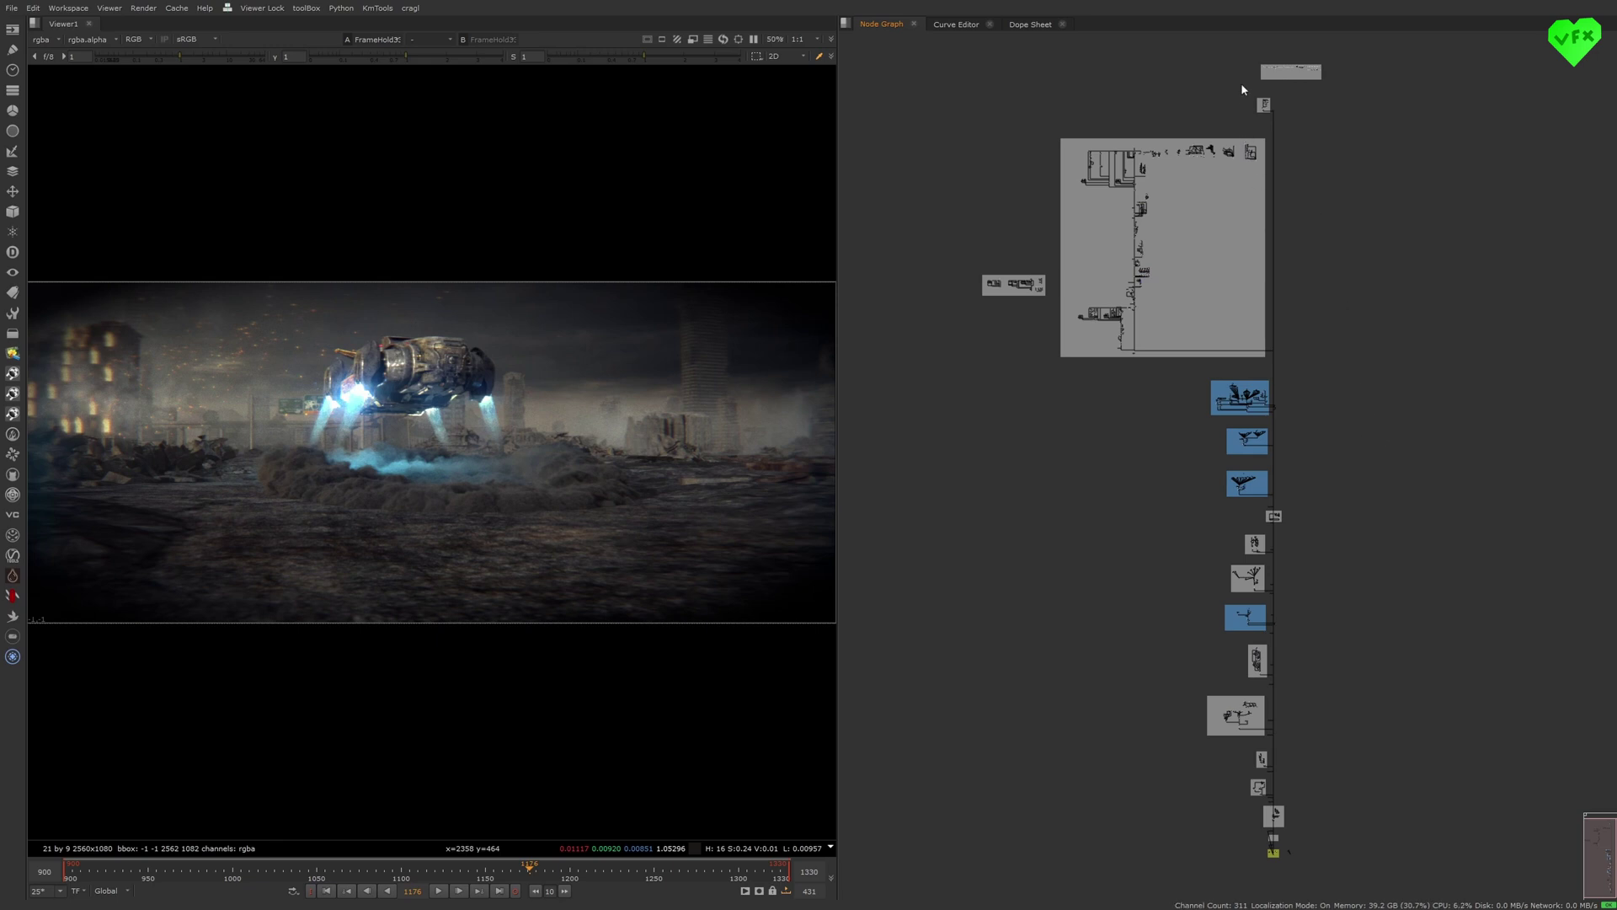
- Frame the assets backdrop in the node graph and look over its source nodes
{"action": "left_click_drag", "start_coordinate": [1241, 87], "coordinate": [1331, 48]}
{"action": "key", "text": "f"}
{"action": "left_click", "coordinate": [1097, 265]}
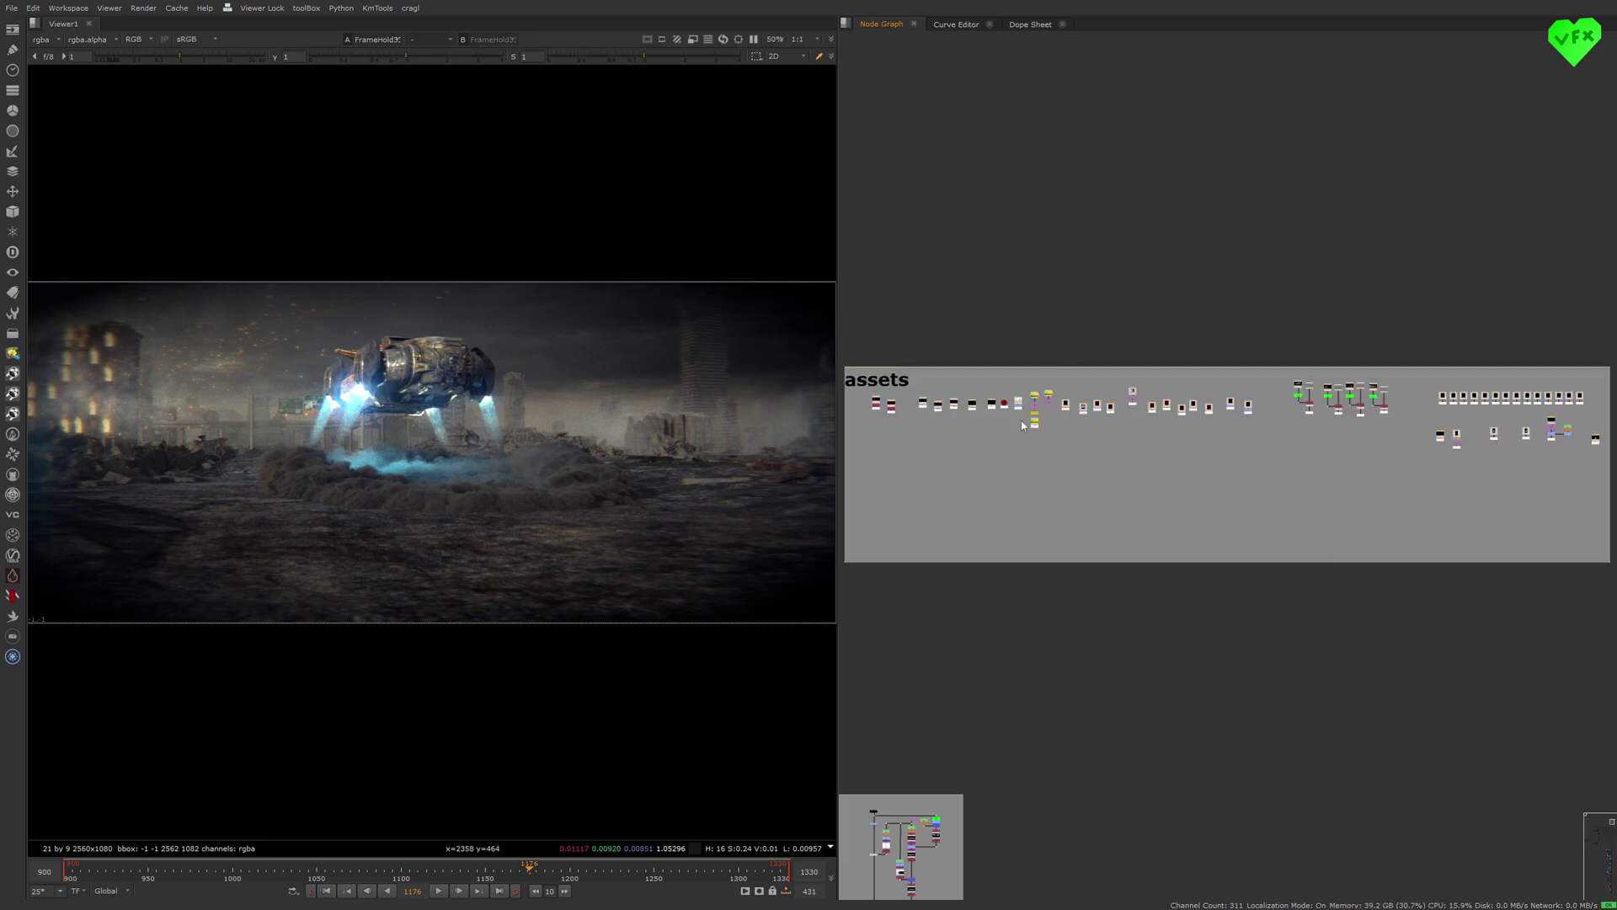
- View the sky backdrop's stages in turn: the Stamp at its start, the projection sphere and the final output dot
{"action": "middle_click_drag", "start_coordinate": [1034, 664], "coordinate": [1148, 419]}
{"action": "middle_click_drag", "start_coordinate": [1082, 566], "coordinate": [1169, 375]}
{"action": "scroll", "coordinate": [1087, 401], "scroll_direction": "up", "scroll_amount": 1}
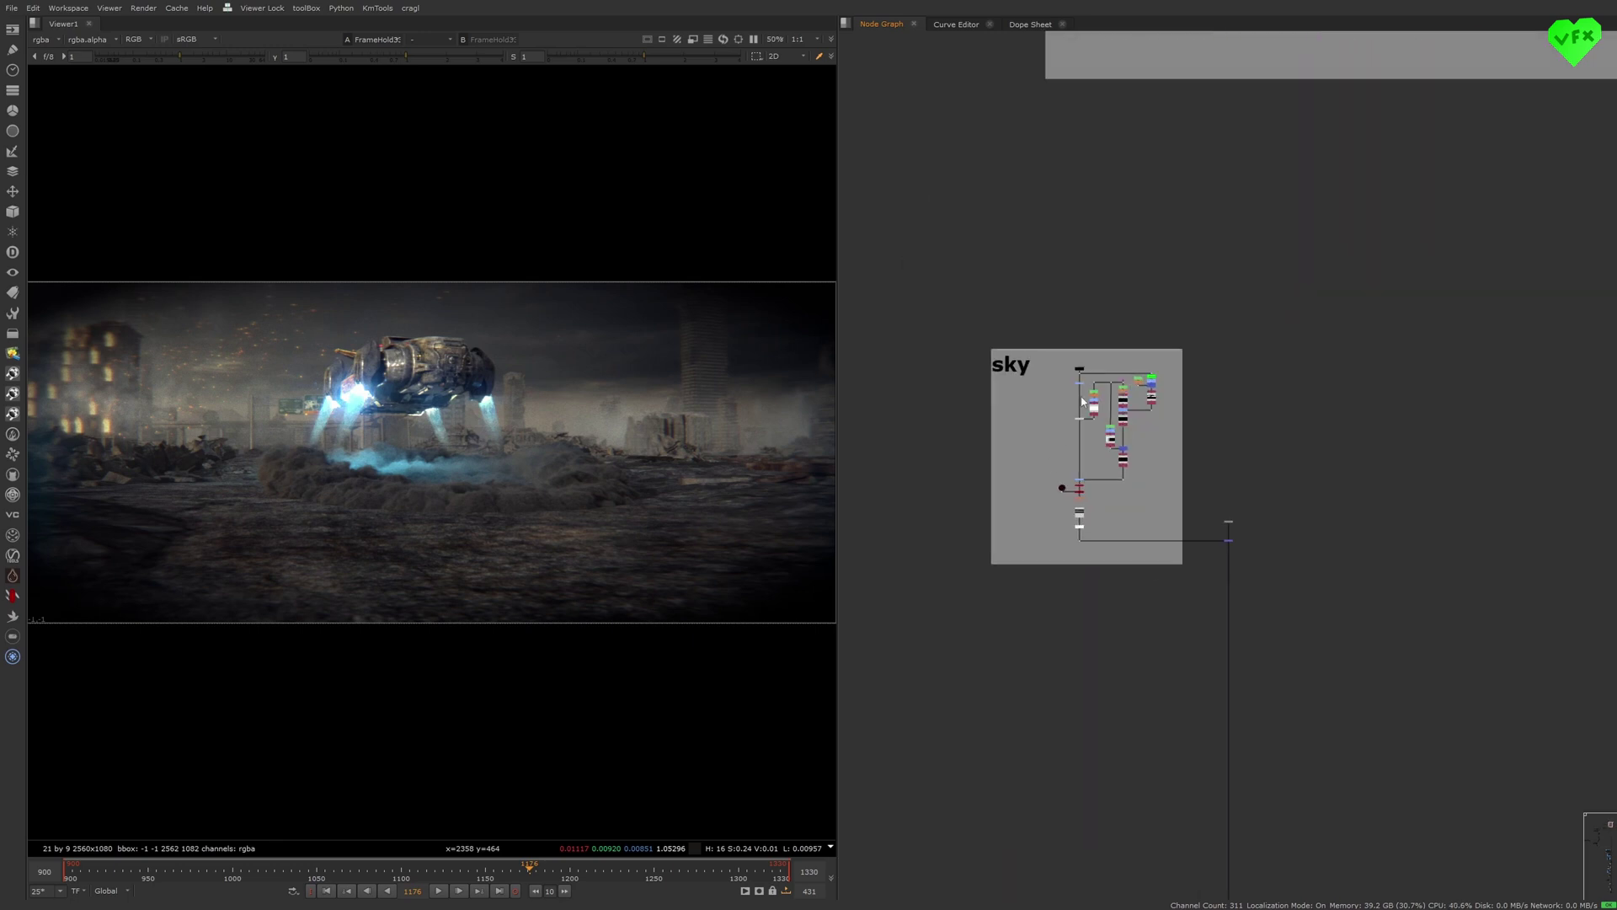
{"action": "left_click", "coordinate": [1079, 371]}
{"action": "key", "text": "1"}
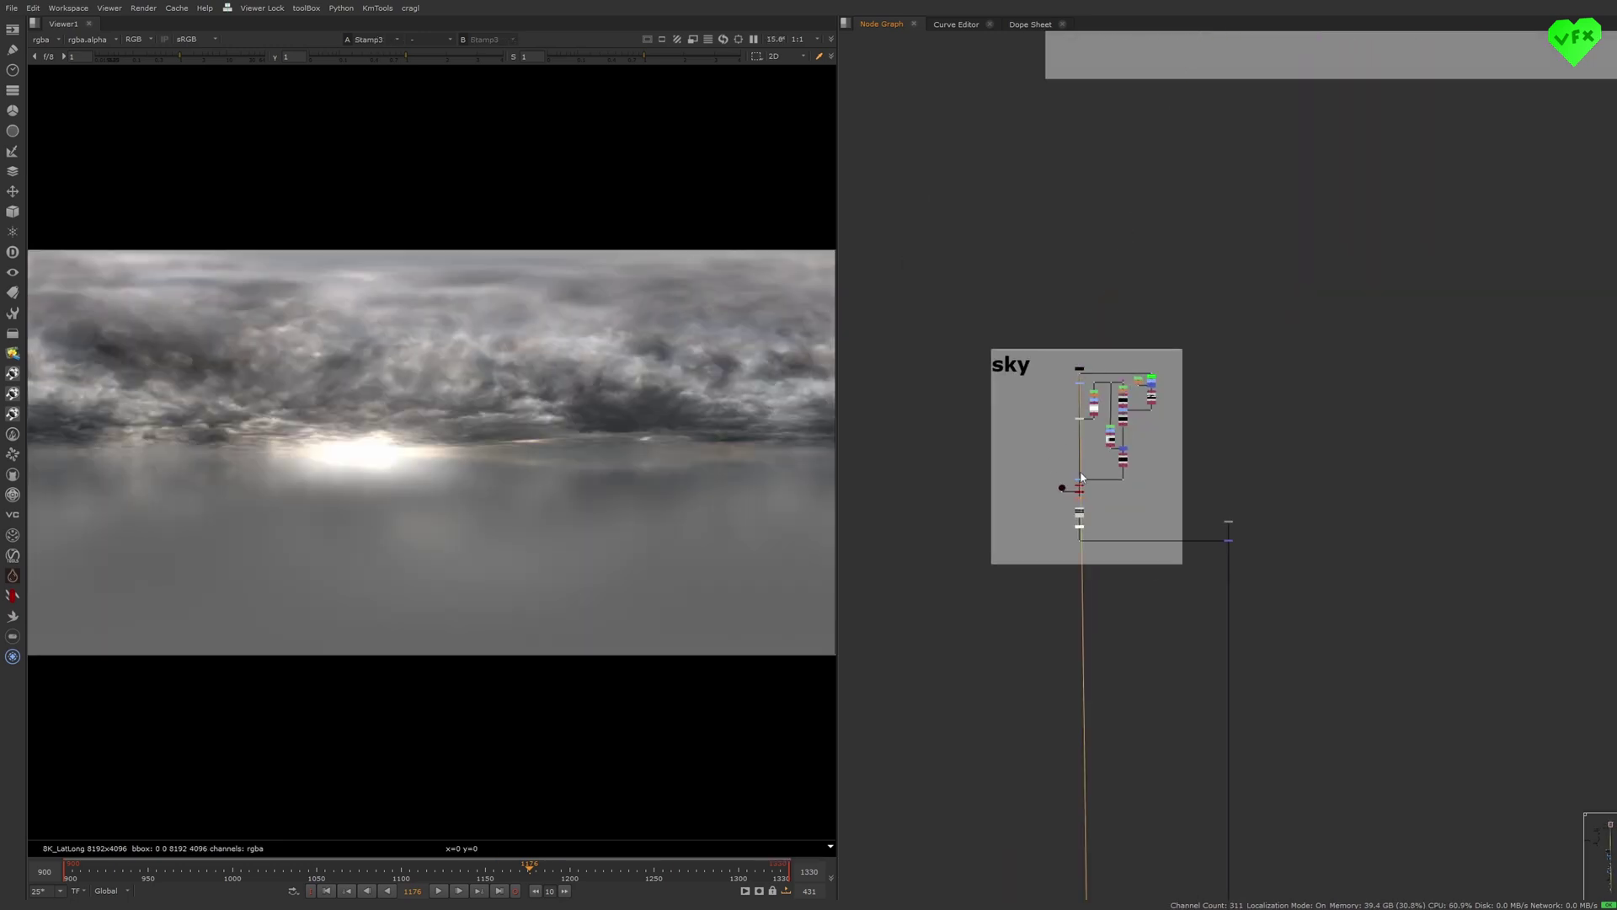
{"action": "left_click", "coordinate": [1082, 491]}
{"action": "key", "text": "1"}
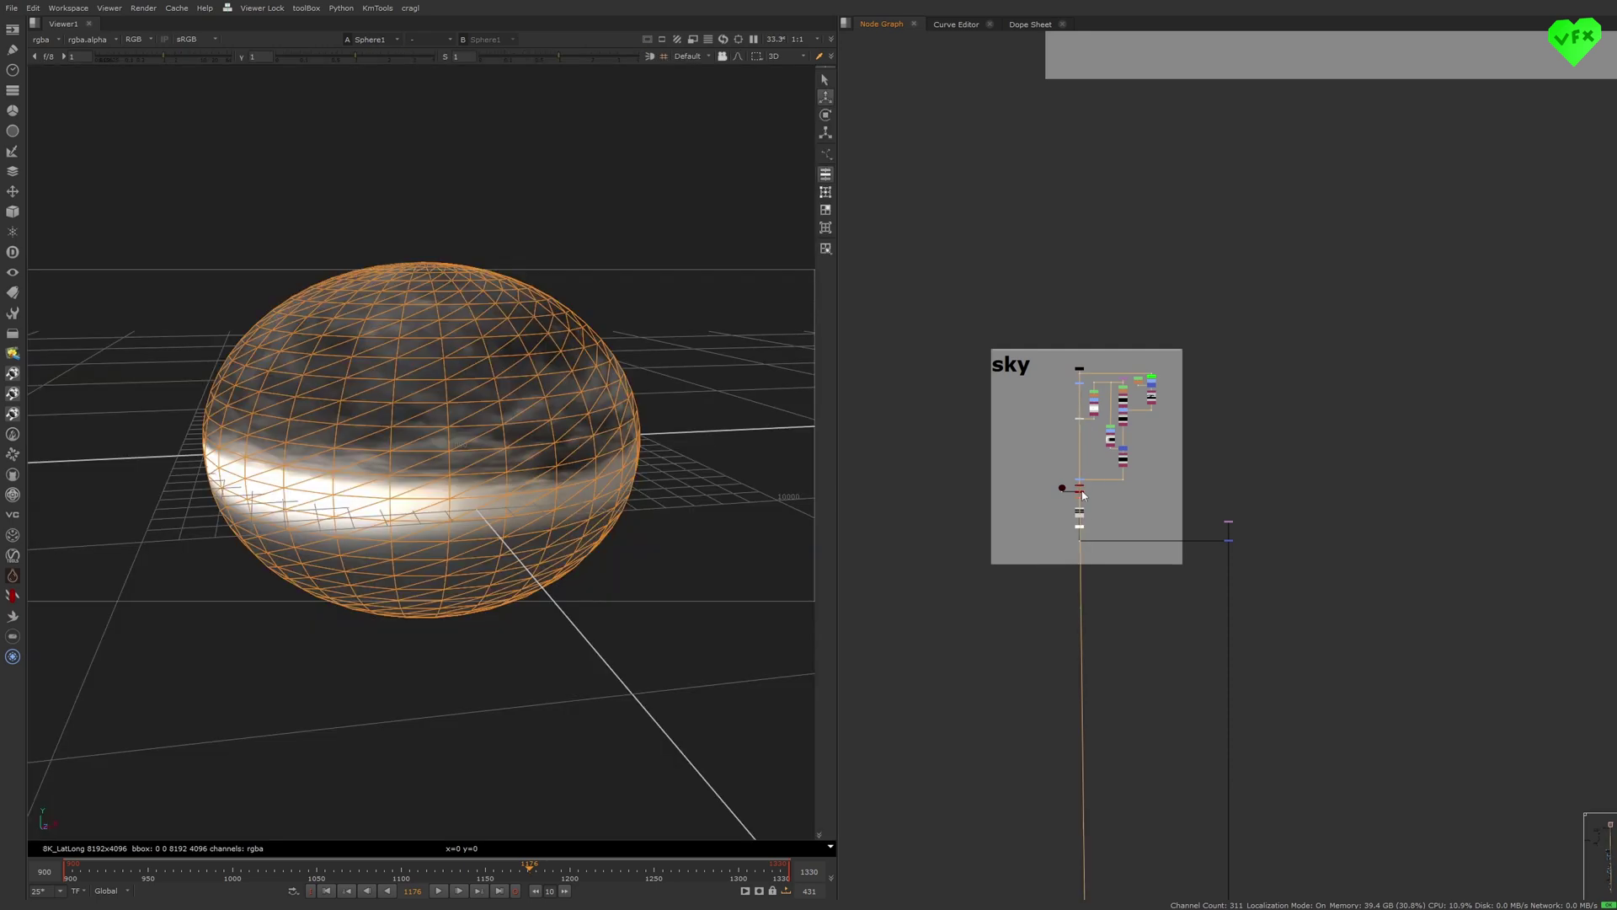
{"action": "left_click", "coordinate": [1080, 541]}
{"action": "key", "text": "1"}
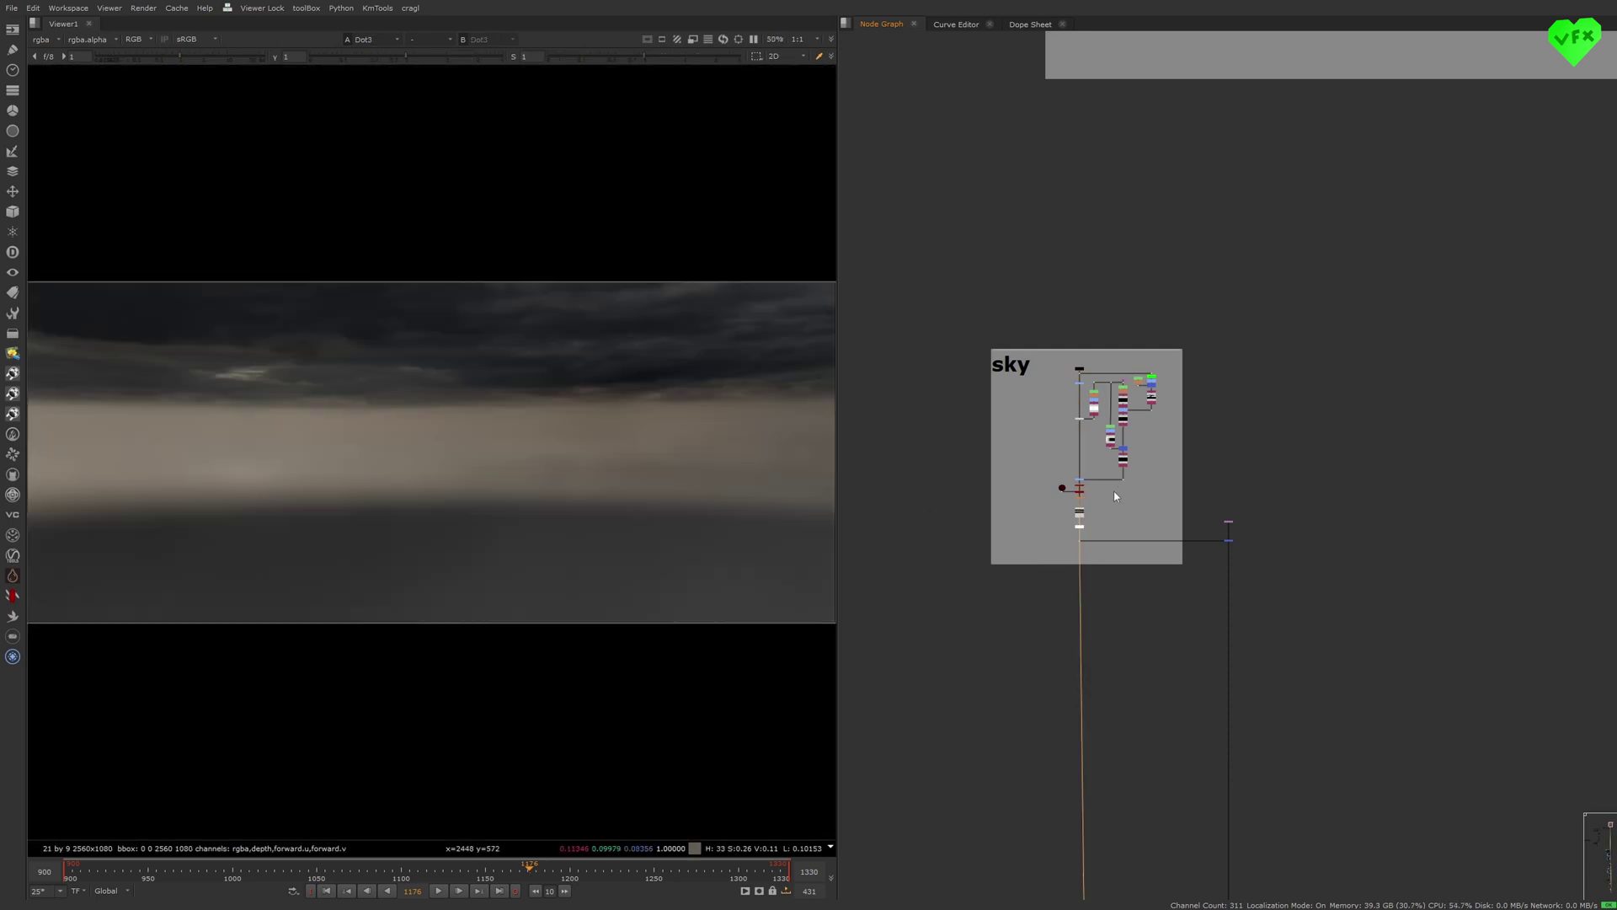
- View the merge where the large backdrop joins the main pipe and look over that backdrop's nodes
{"action": "scroll", "coordinate": [1175, 516], "scroll_direction": "down", "scroll_amount": 3}
{"action": "scroll", "coordinate": [1175, 515], "scroll_direction": "down", "scroll_amount": 1}
{"action": "middle_click_drag", "start_coordinate": [1206, 596], "coordinate": [1341, 206]}
{"action": "scroll", "coordinate": [1341, 207], "scroll_direction": "down", "scroll_amount": 3}
{"action": "middle_click_drag", "start_coordinate": [1358, 691], "coordinate": [1363, 388]}
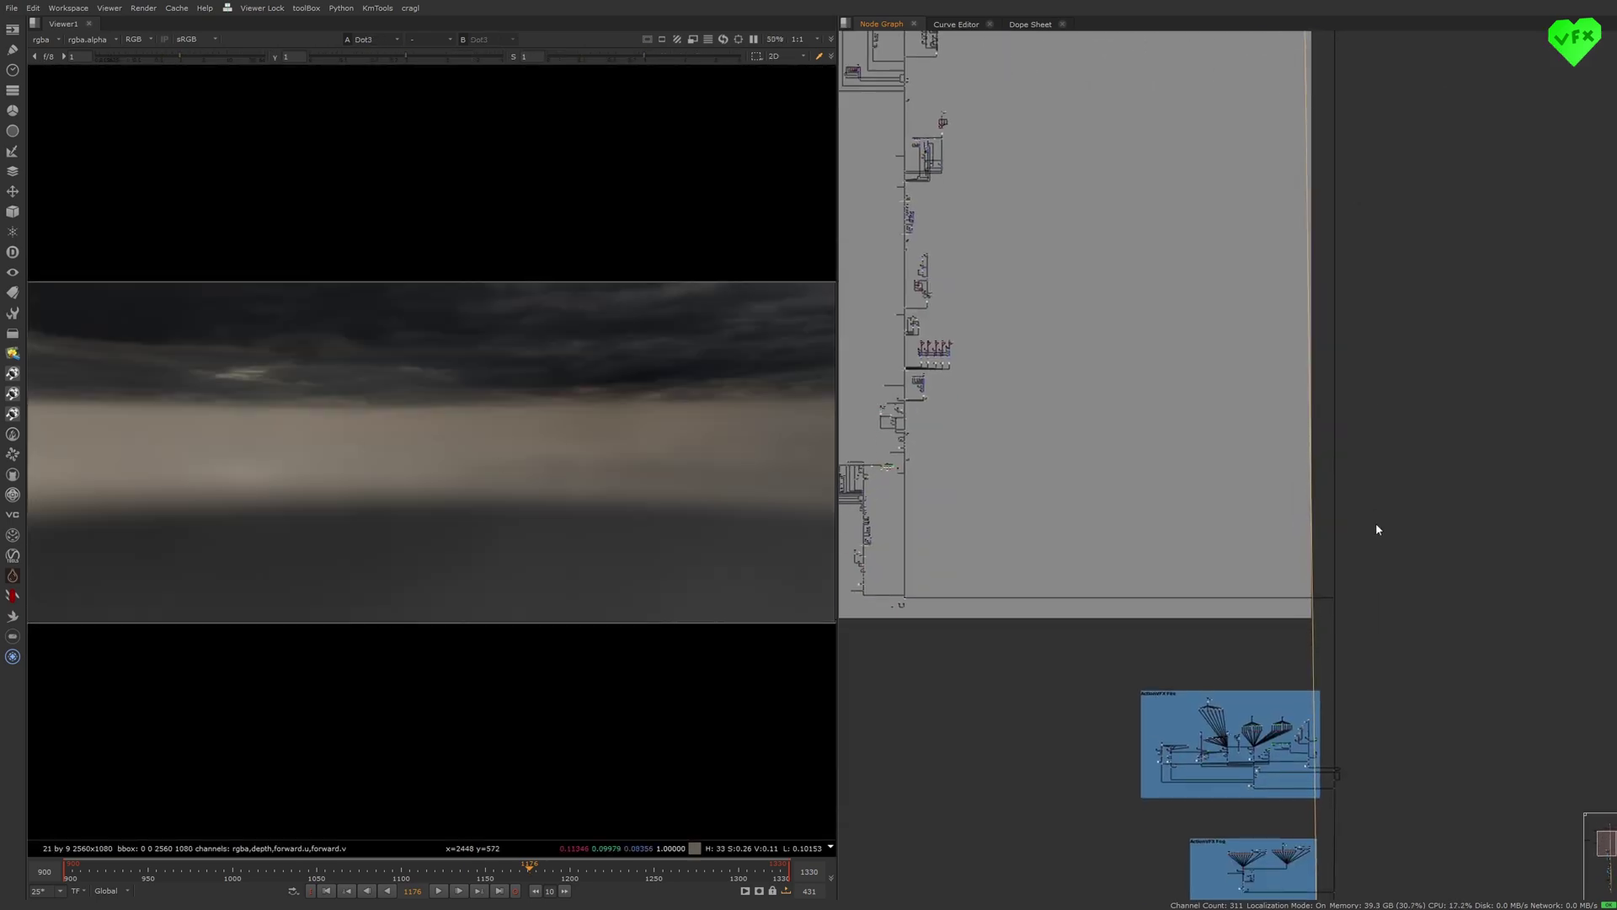
{"action": "left_click_drag", "start_coordinate": [1371, 559], "coordinate": [1311, 626]}
{"action": "key", "text": "1"}
{"action": "middle_click_drag", "start_coordinate": [1127, 419], "coordinate": [1306, 530]}
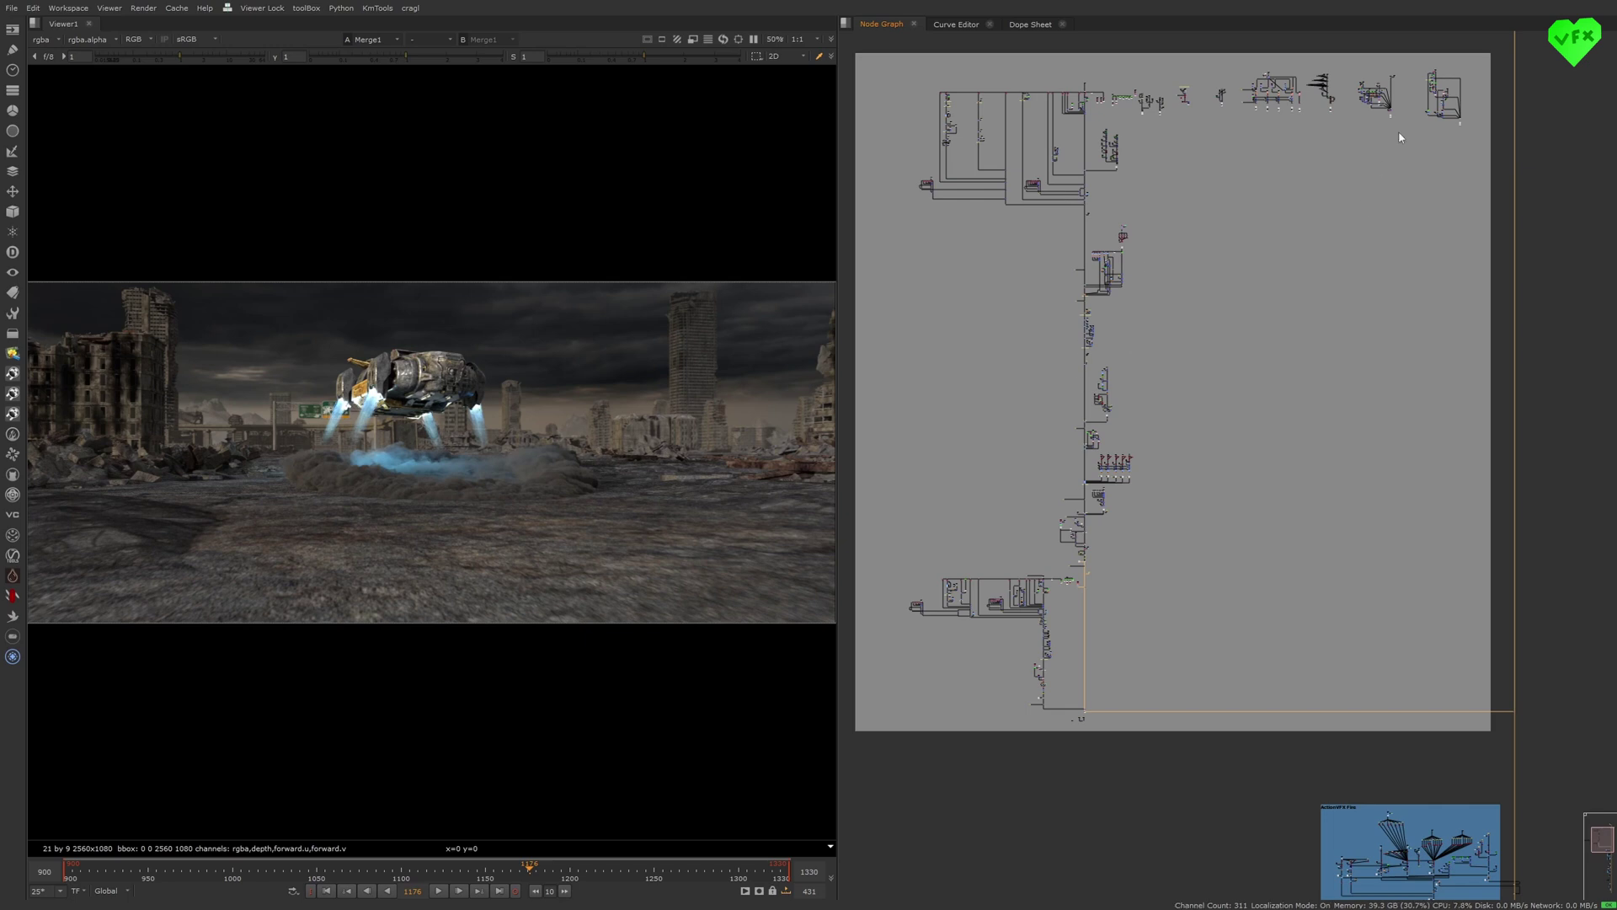
- View the FrameHold between the ActionVFX BurnMarks and heat distortion backdrops to inspect the added fire, fog and burn marks
{"action": "middle_click_drag", "start_coordinate": [1371, 567], "coordinate": [1247, 333]}
{"action": "scroll", "coordinate": [1269, 529], "scroll_direction": "up", "scroll_amount": 3}
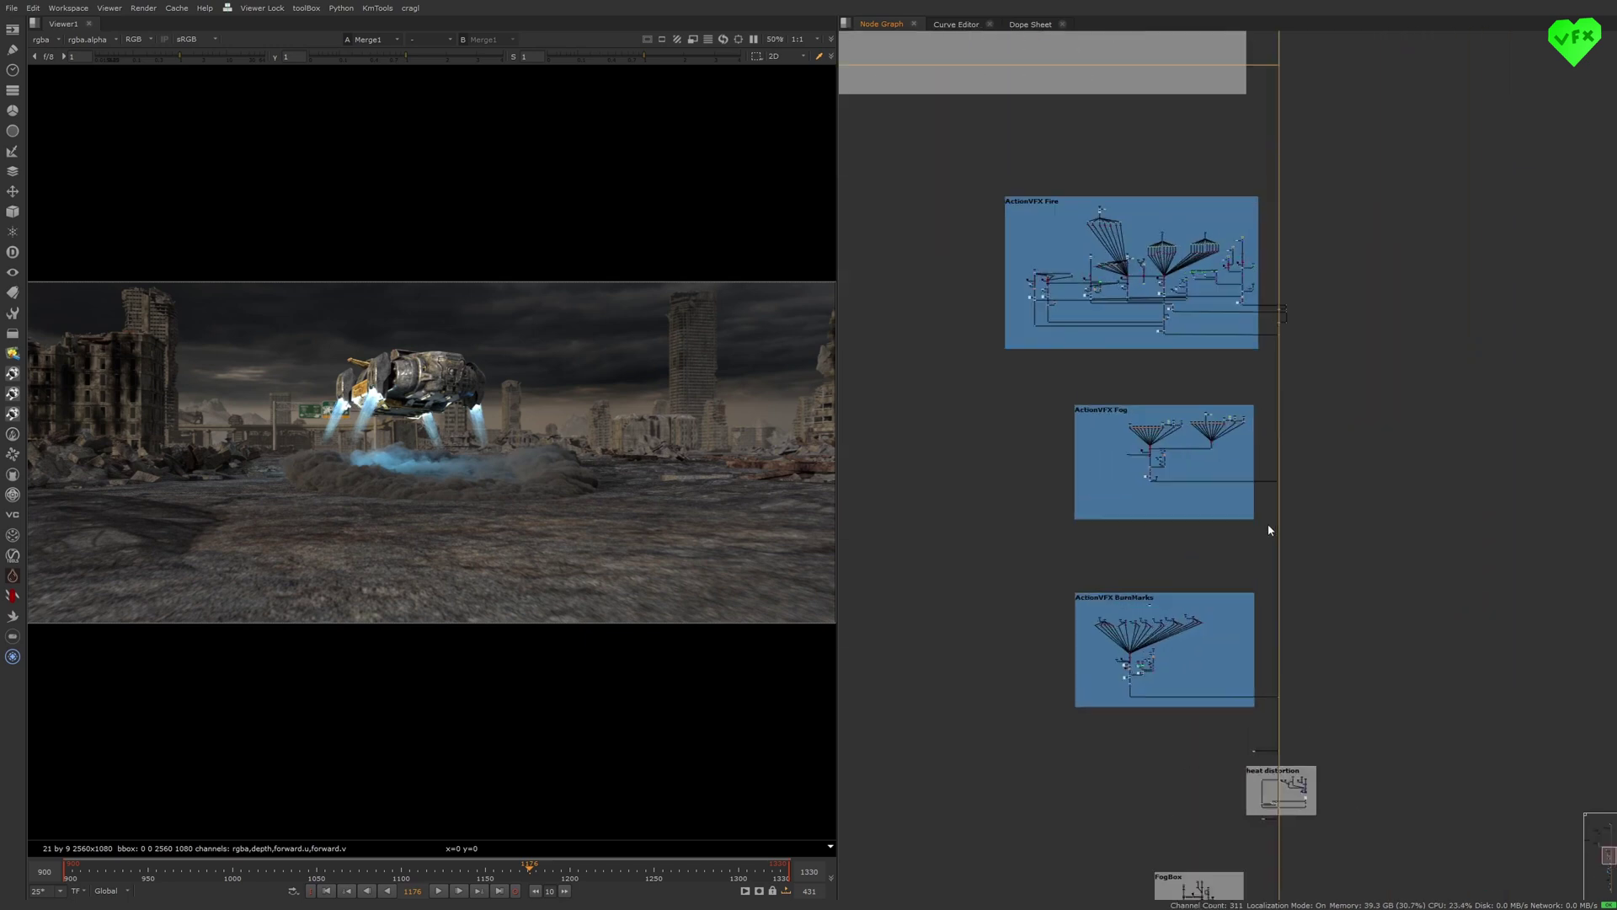
{"action": "left_click", "coordinate": [1253, 792]}
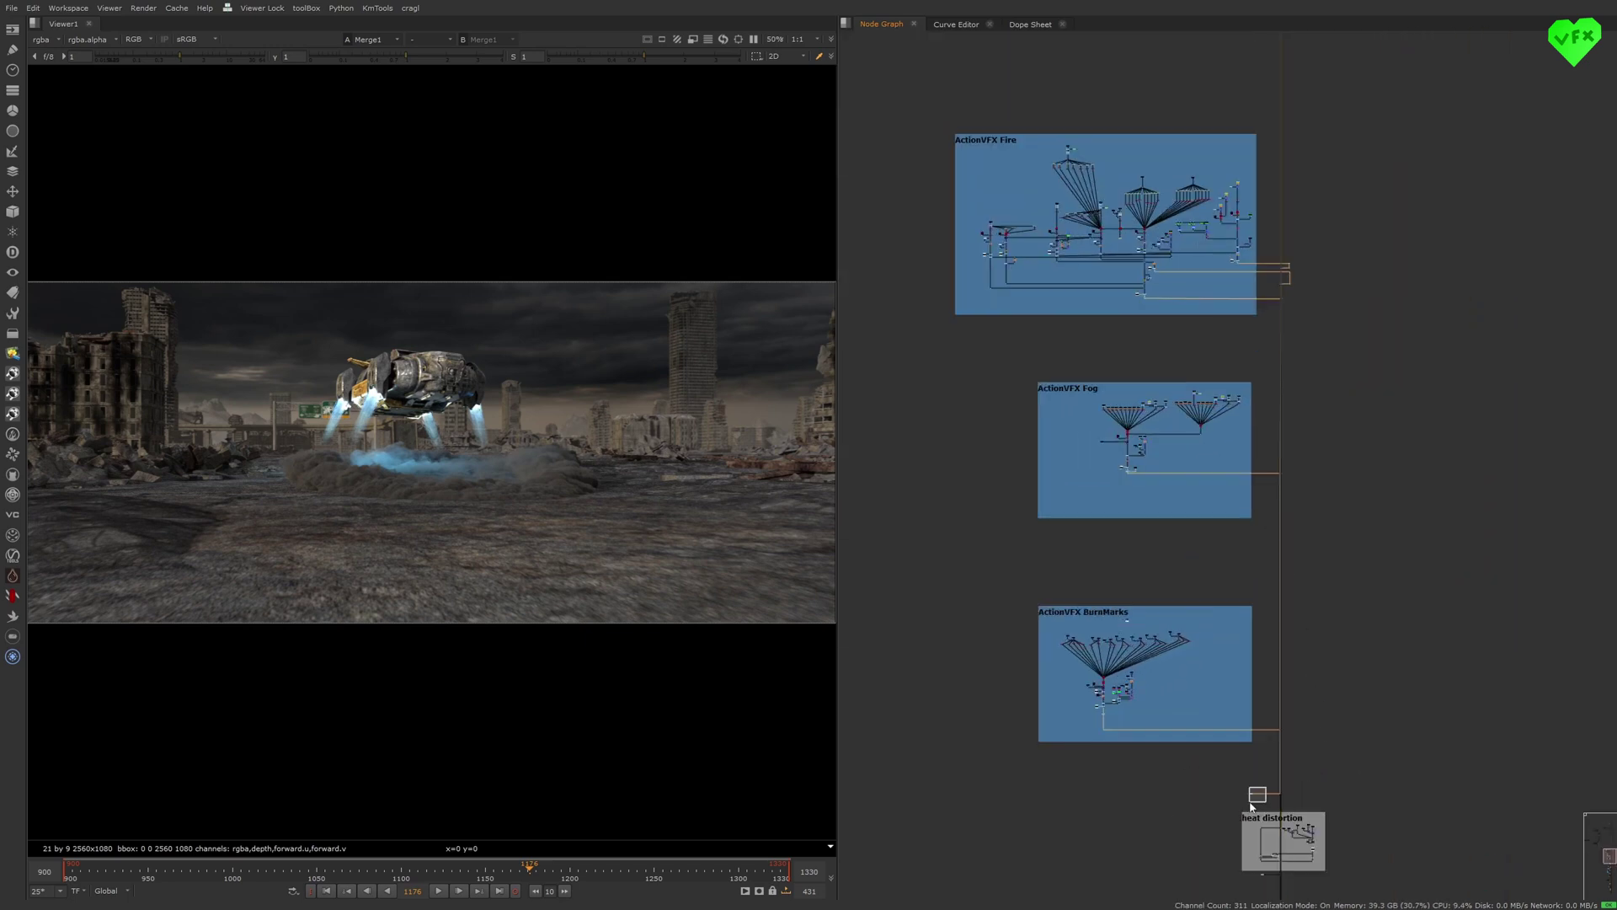
{"action": "key", "text": "1"}
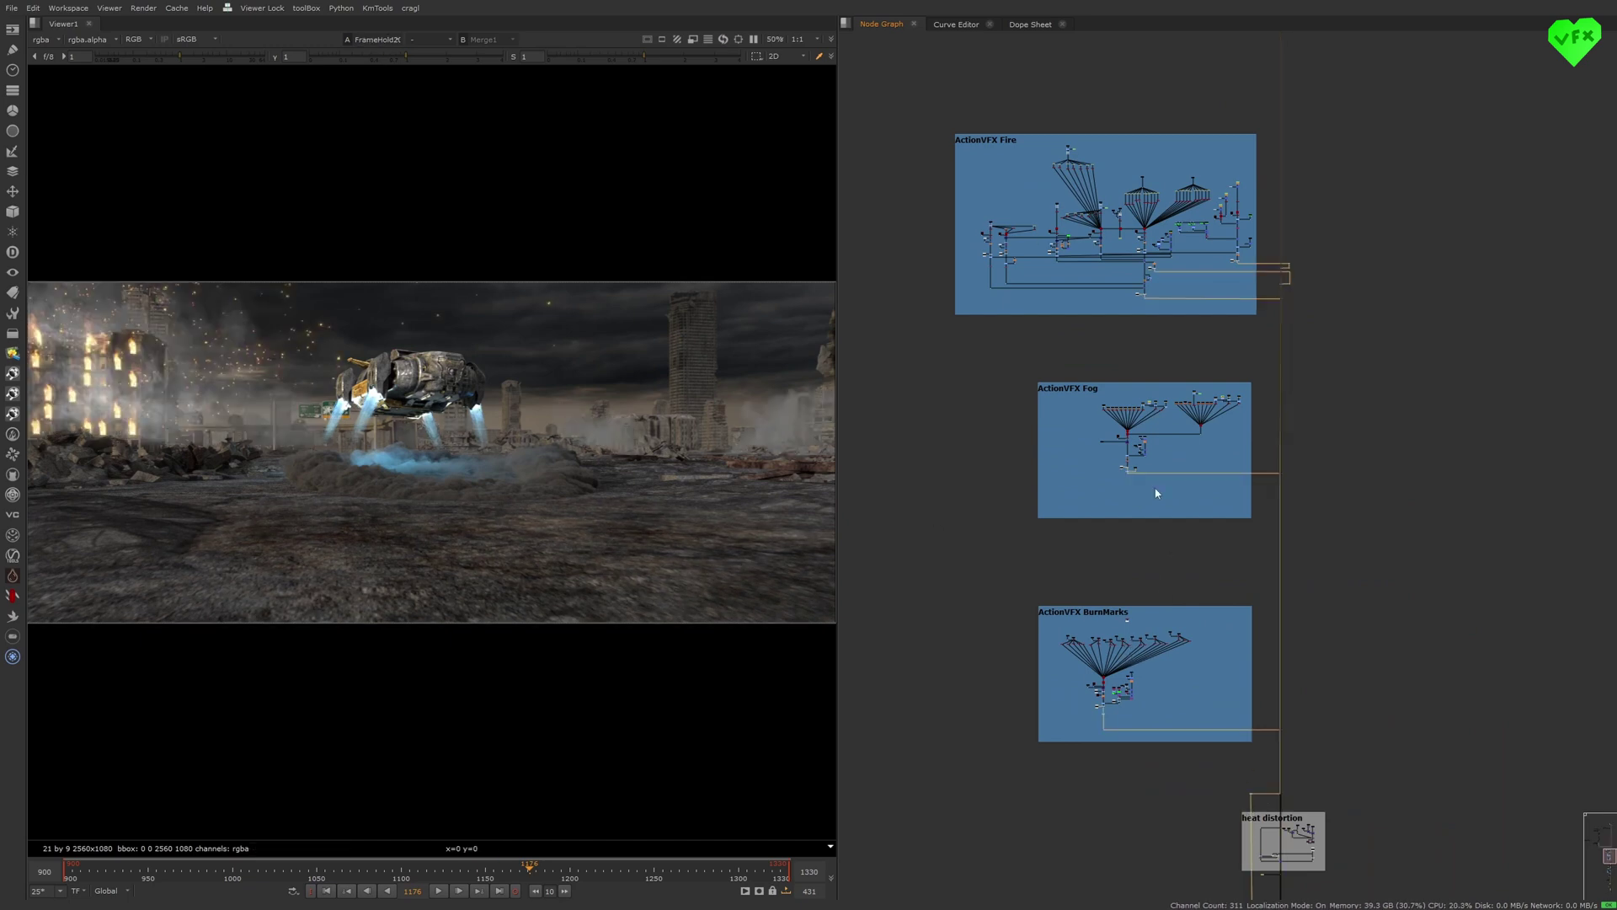
- Compare the image at the FrameHolds before and after the ActionVFX Exploding Debris backdrop
{"action": "middle_click_drag", "start_coordinate": [1255, 512], "coordinate": [1257, 201]}
{"action": "middle_click_drag", "start_coordinate": [1303, 546], "coordinate": [1340, 245]}
{"action": "middle_click_drag", "start_coordinate": [1344, 616], "coordinate": [1336, 376]}
{"action": "scroll", "coordinate": [1288, 526], "scroll_direction": "up", "scroll_amount": 2}
{"action": "scroll", "coordinate": [1289, 503], "scroll_direction": "up", "scroll_amount": 2}
{"action": "left_click_drag", "start_coordinate": [1308, 466], "coordinate": [1281, 502]}
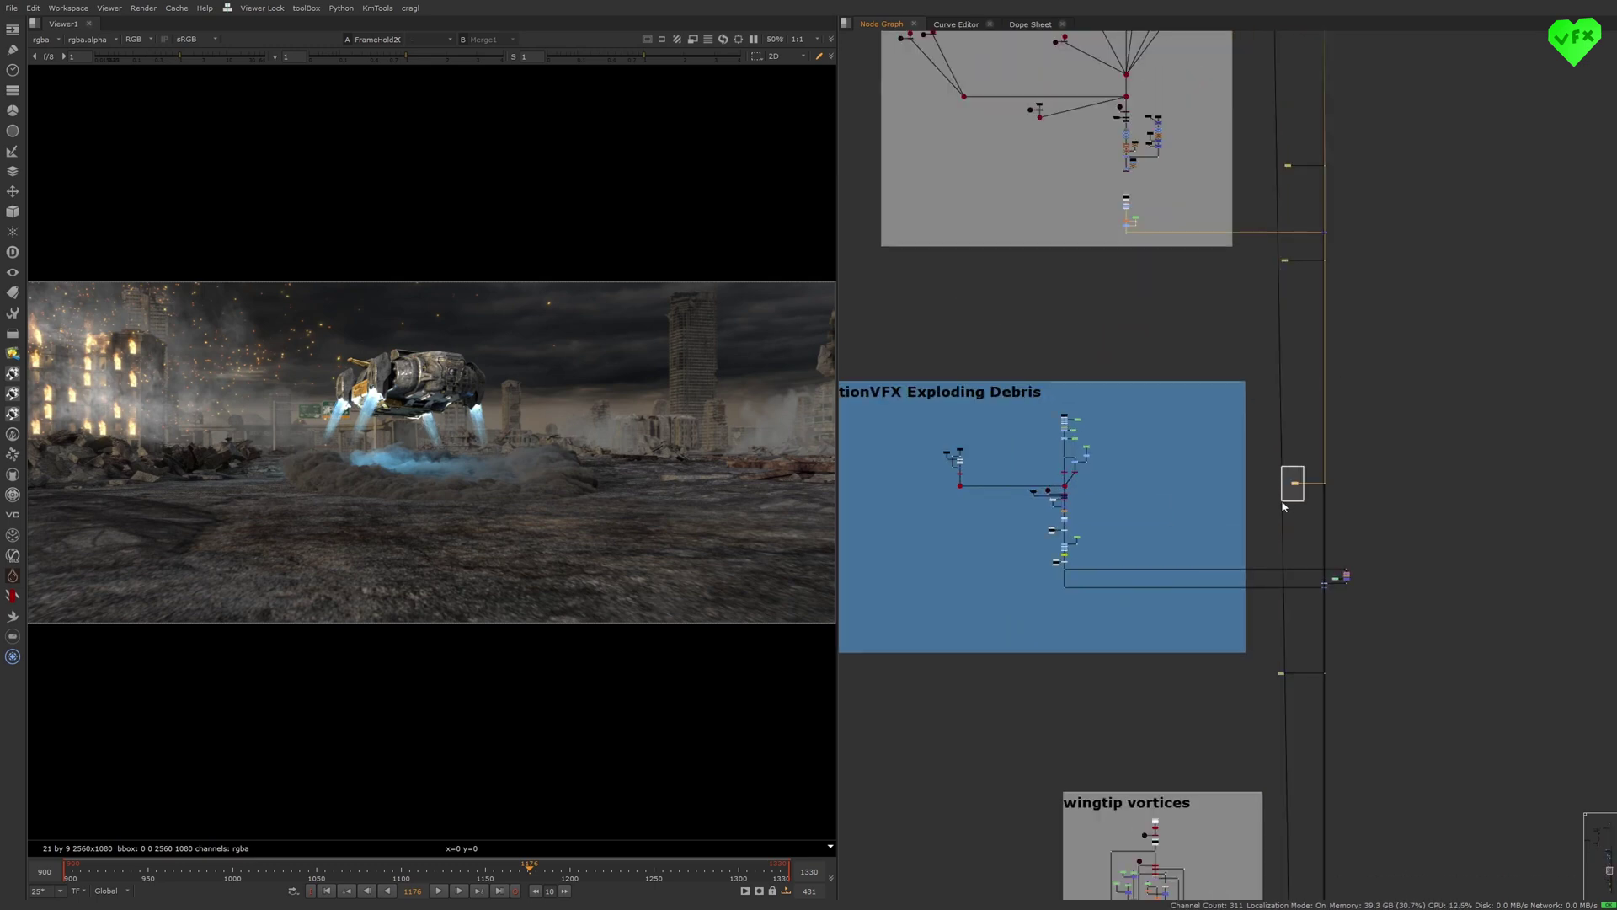
{"action": "key", "text": "2"}
{"action": "left_click_drag", "start_coordinate": [1264, 681], "coordinate": [1305, 655]}
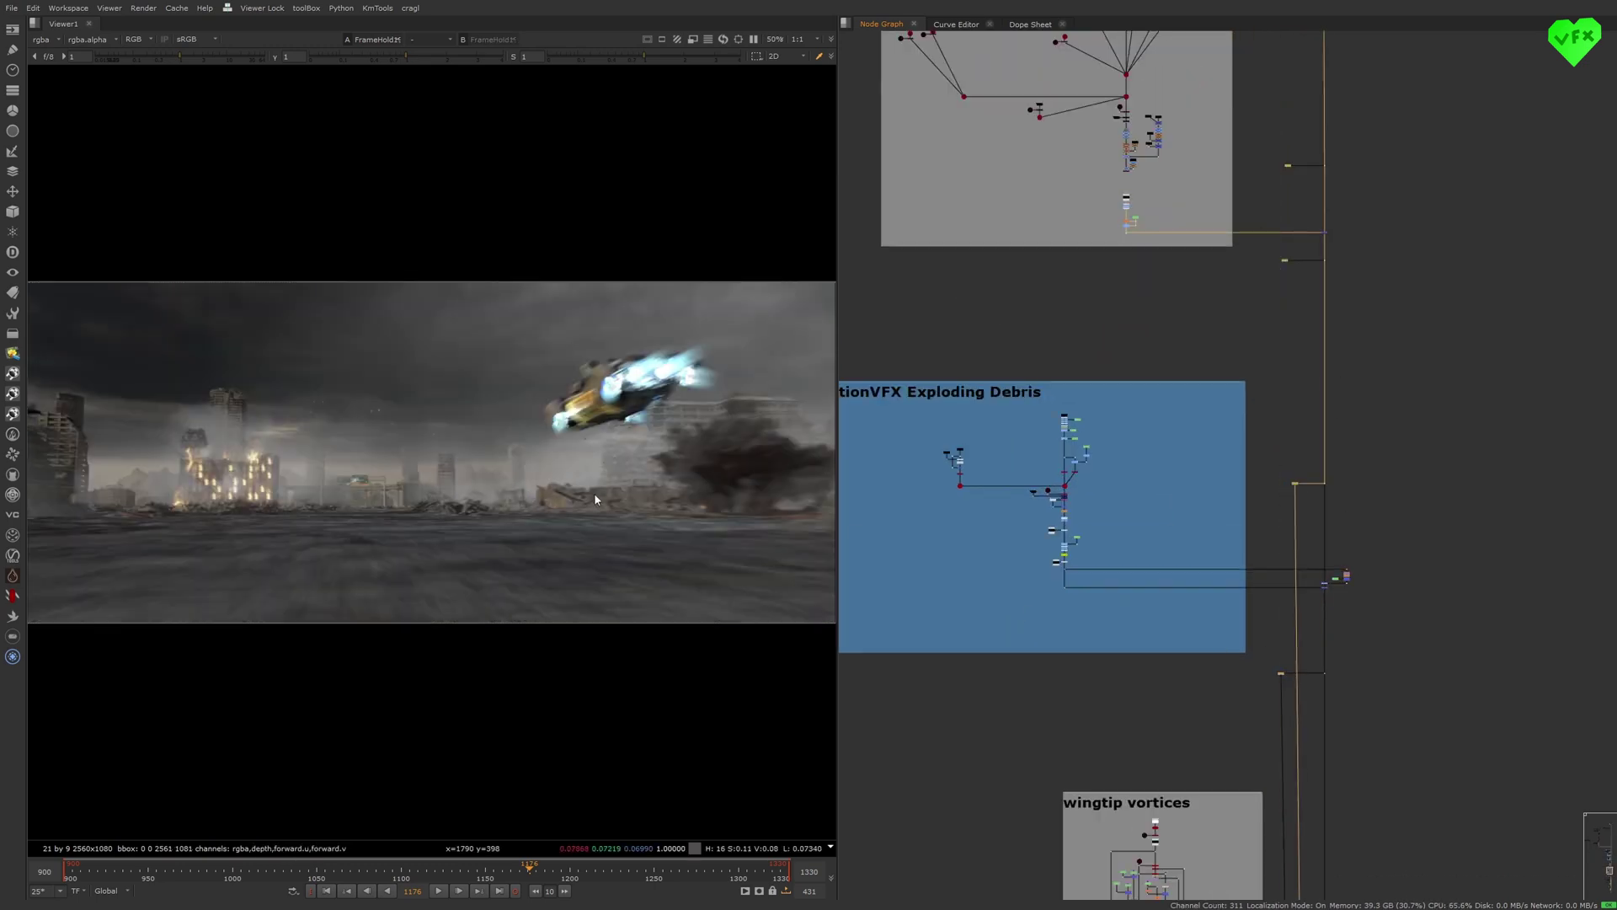
{"action": "key", "text": "2"}
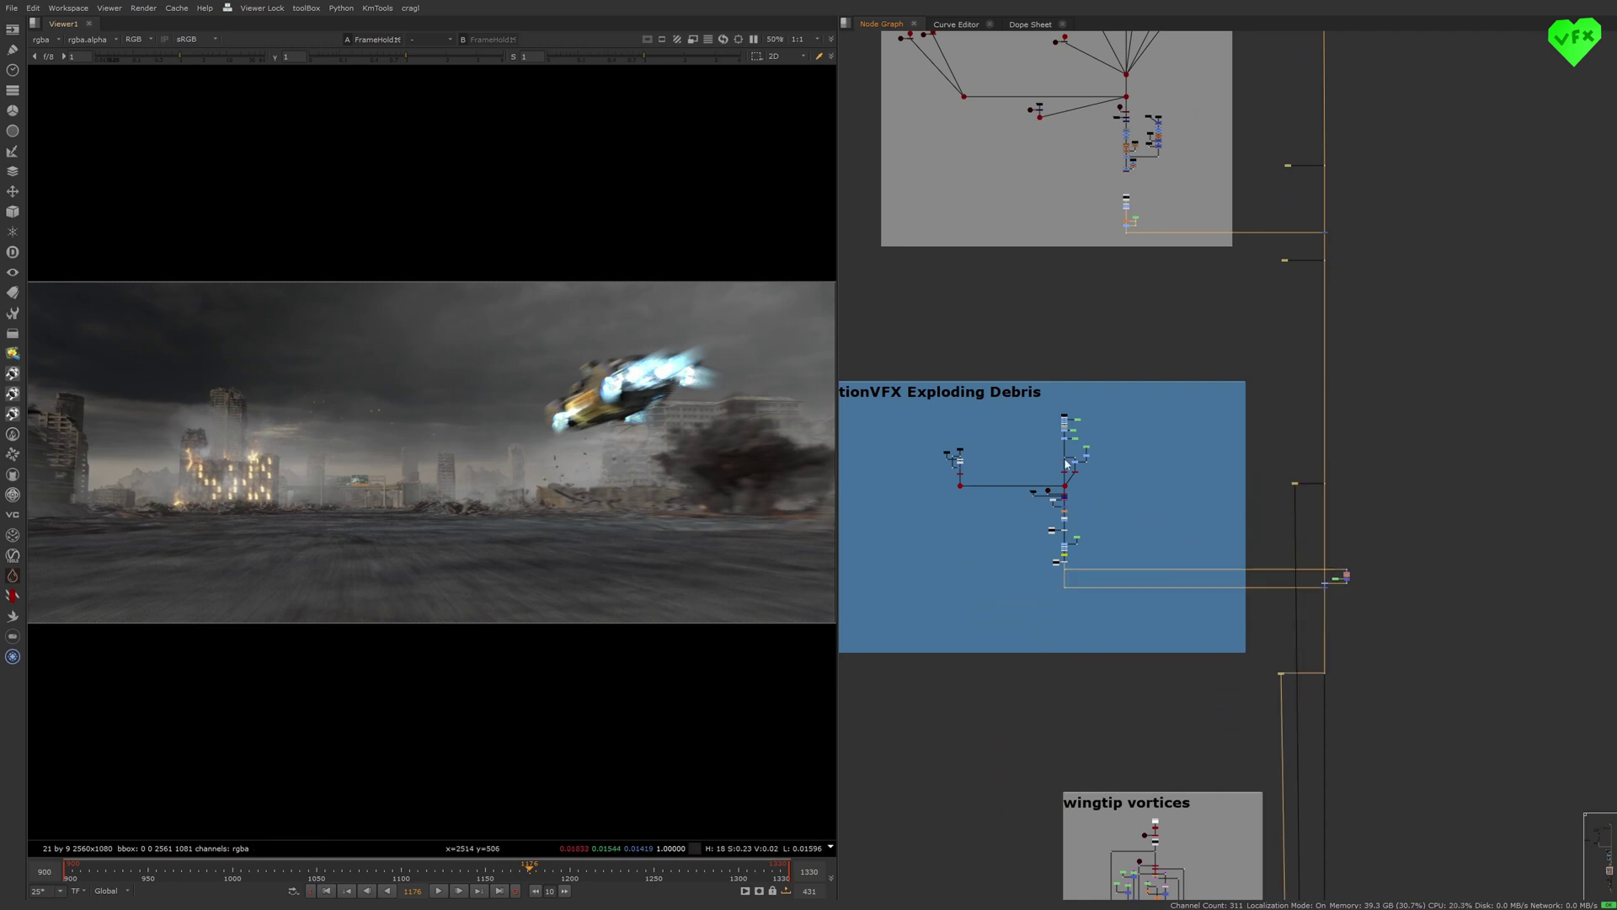
- Compare the FrameHolds before and after the heat distortion backdrop, examining the ship's engine exhaust up close
{"action": "scroll", "coordinate": [1095, 445], "scroll_direction": "down", "scroll_amount": 4}
{"action": "middle_click_drag", "start_coordinate": [1182, 227], "coordinate": [1166, 537]}
{"action": "scroll", "coordinate": [1120, 325], "scroll_direction": "up", "scroll_amount": 6}
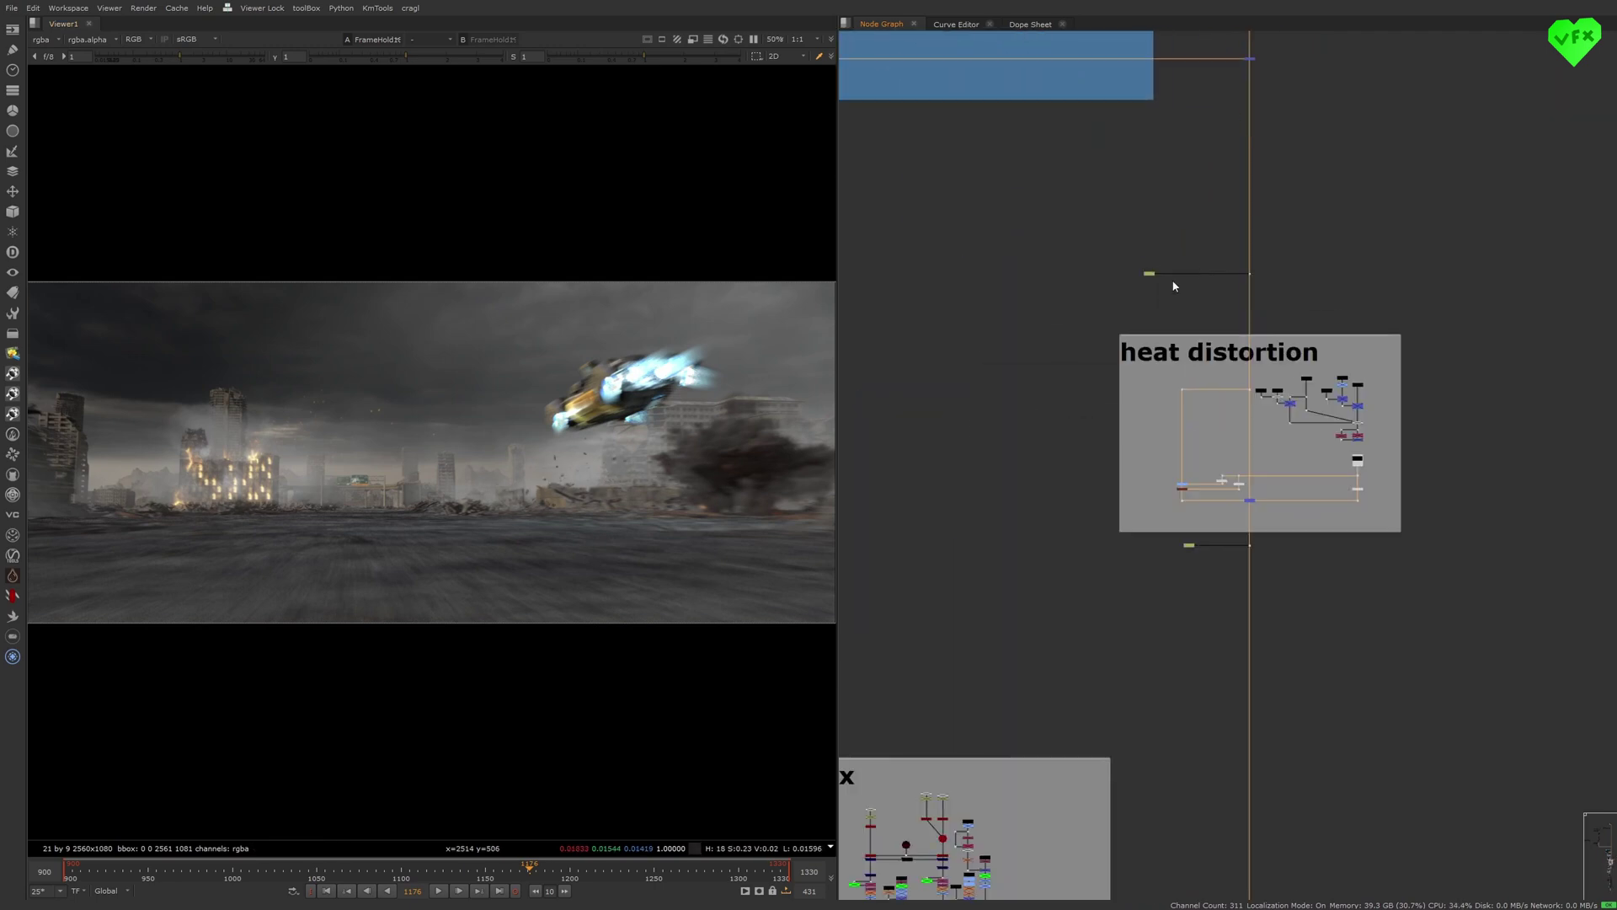
{"action": "left_click_drag", "start_coordinate": [1111, 289], "coordinate": [1175, 260]}
{"action": "key", "text": "1"}
{"action": "scroll", "coordinate": [473, 425], "scroll_direction": "up", "scroll_amount": 8}
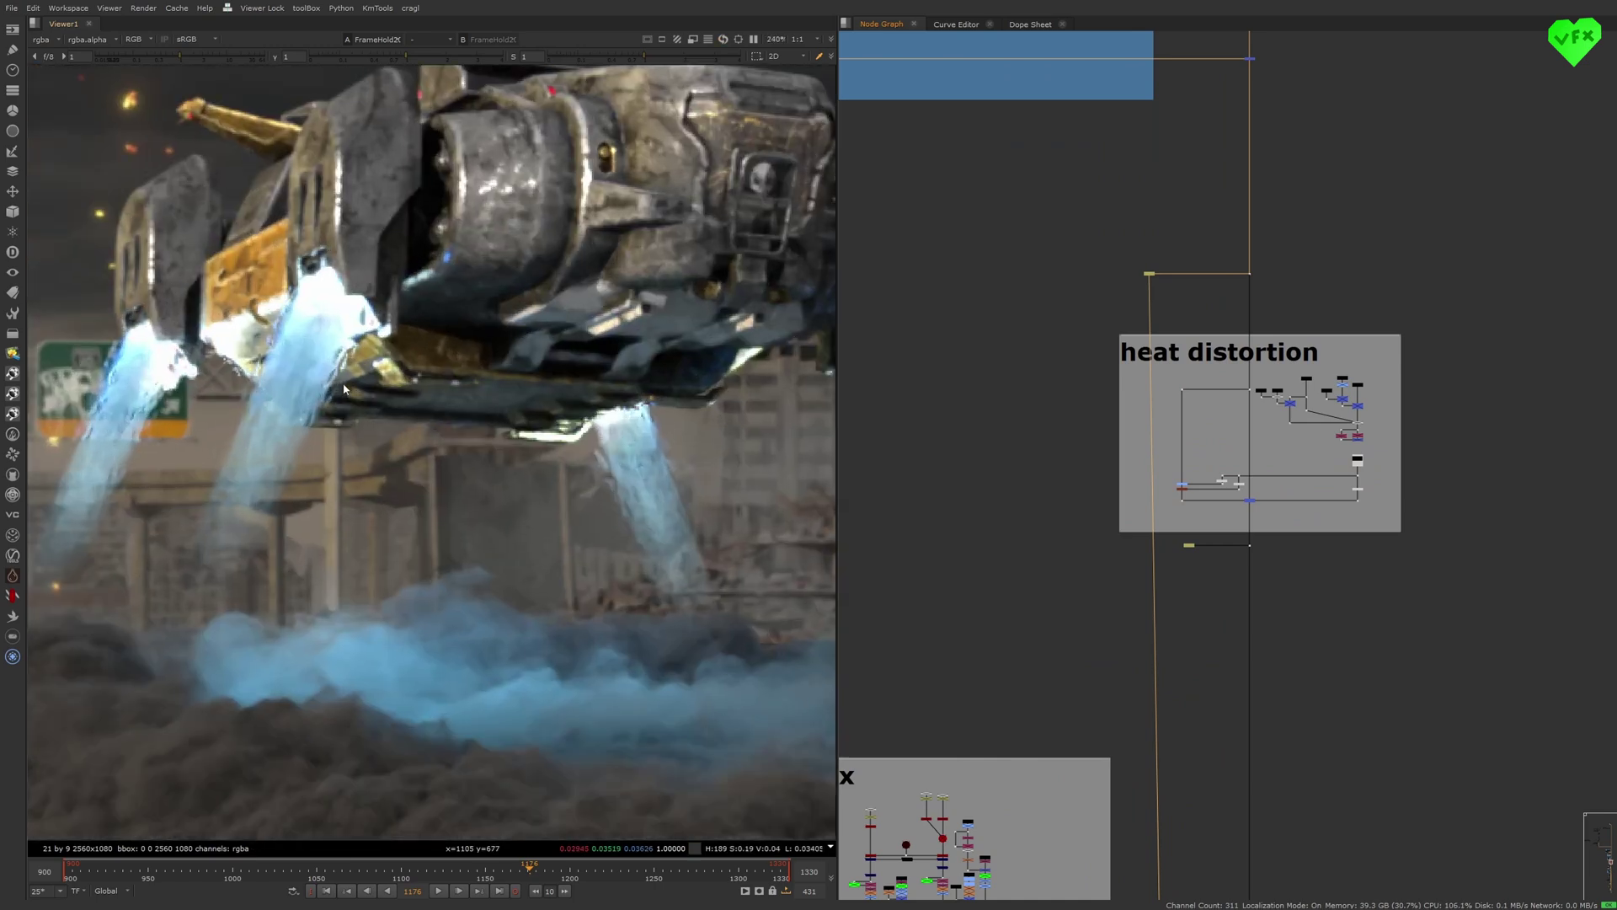
{"action": "left_click_drag", "start_coordinate": [1121, 563], "coordinate": [1188, 550]}
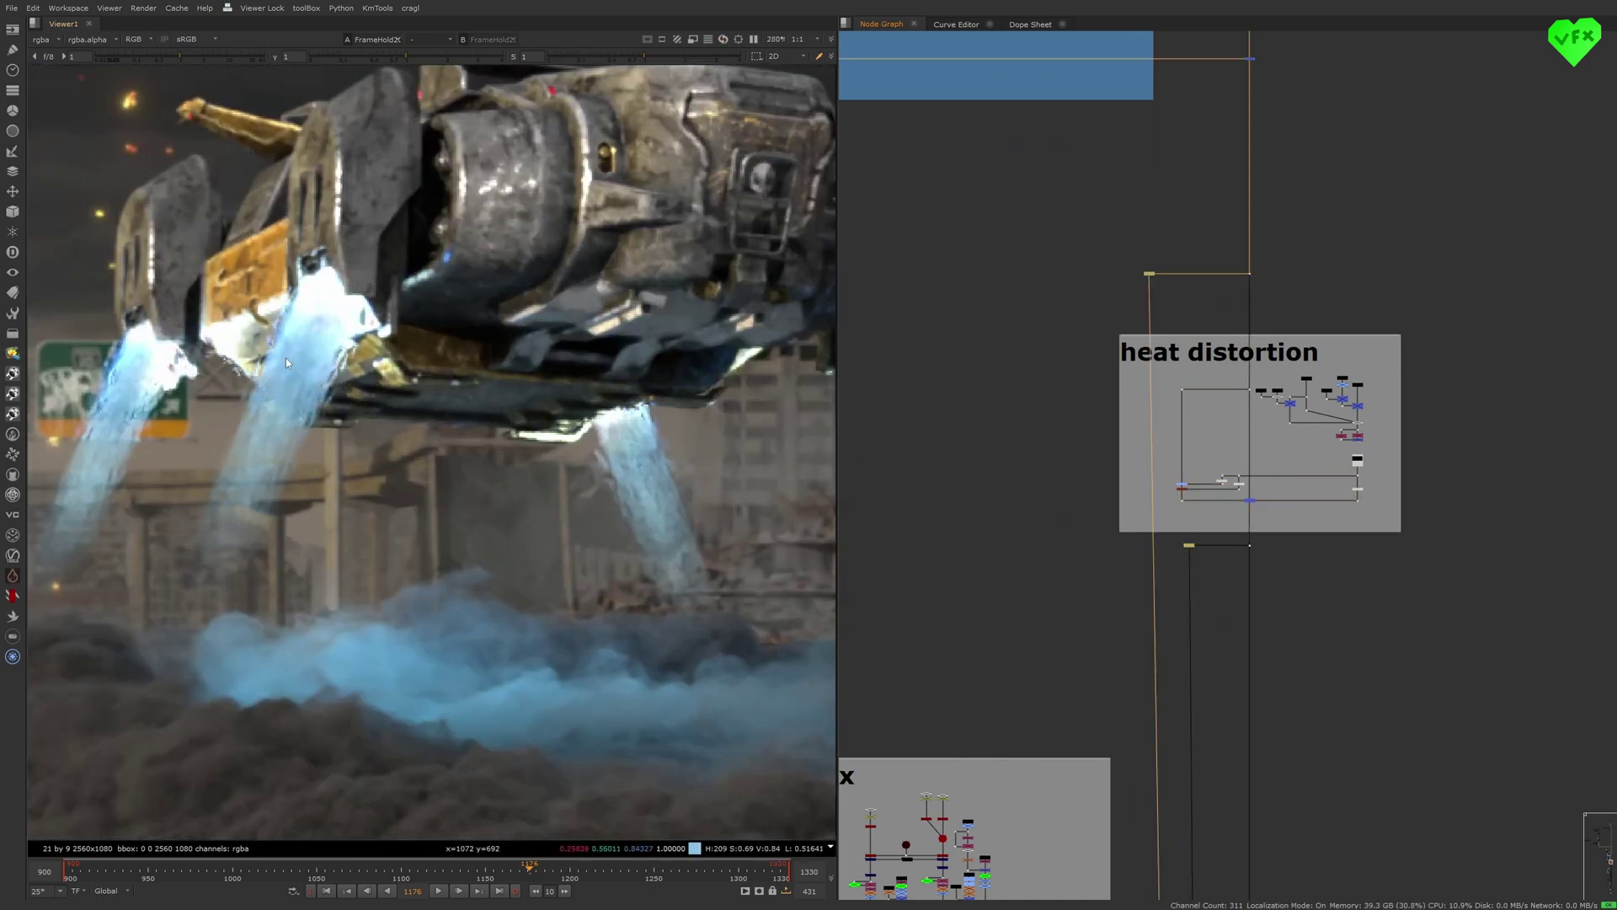
- View the FrameHold before the FogBox merge with the whole frame fitted in the viewer
{"action": "scroll", "coordinate": [1155, 552], "scroll_direction": "down", "scroll_amount": 6}
{"action": "middle_click_drag", "start_coordinate": [1154, 548], "coordinate": [1188, 431]}
{"action": "scroll", "coordinate": [1150, 489], "scroll_direction": "up", "scroll_amount": 3}
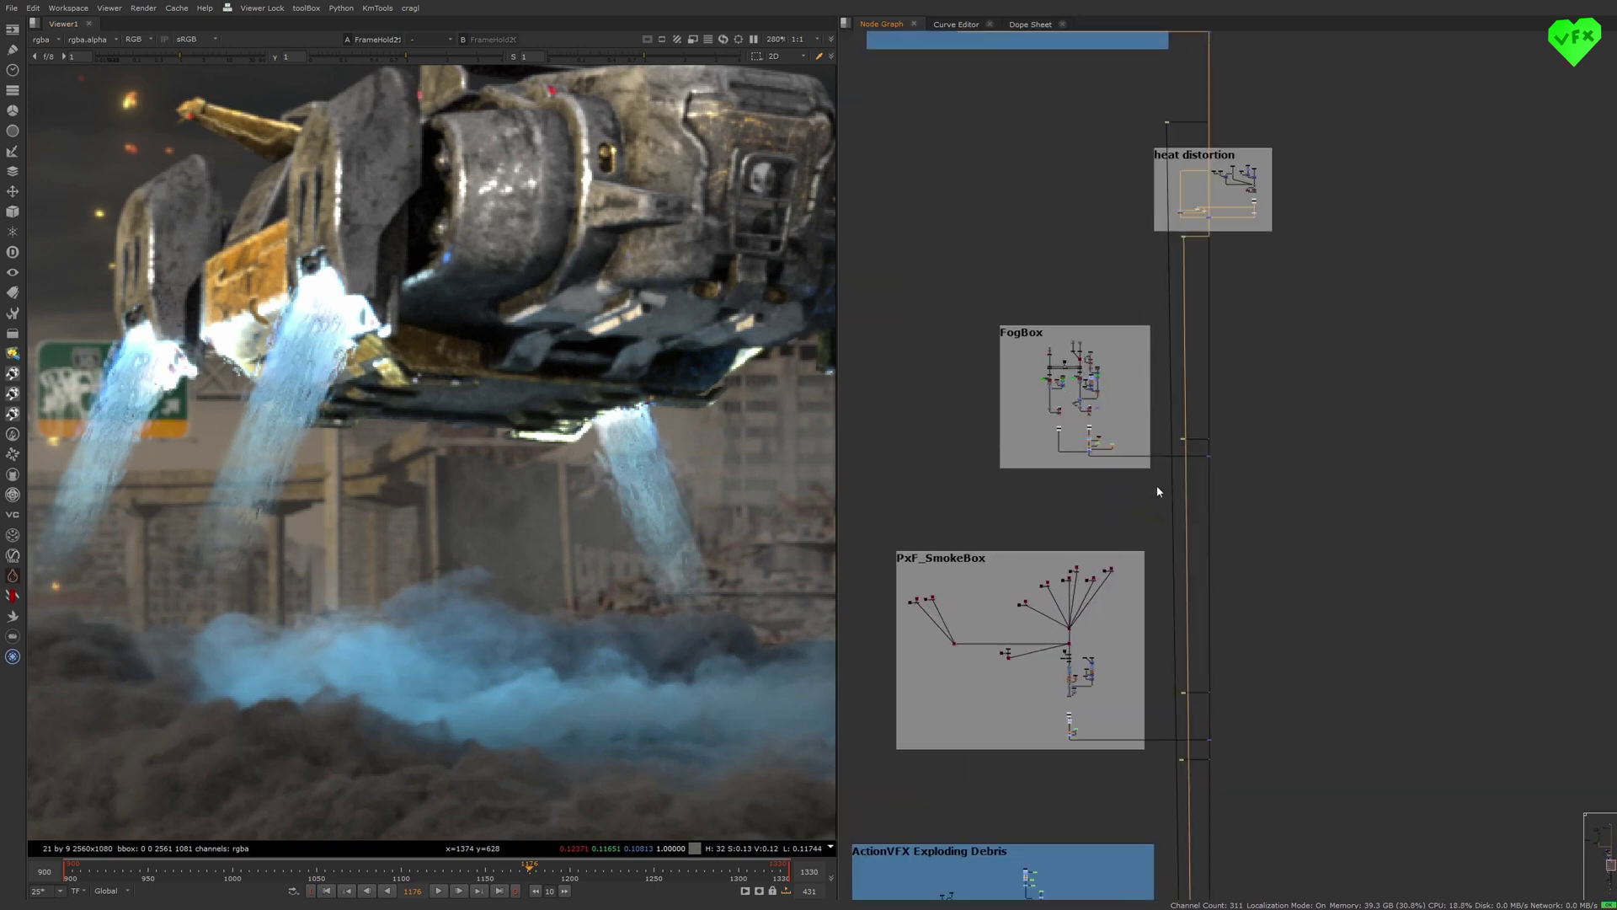
{"action": "middle_click_drag", "start_coordinate": [1155, 487], "coordinate": [1223, 343]}
{"action": "left_click_drag", "start_coordinate": [1255, 337], "coordinate": [1275, 354]}
{"action": "key", "text": "1"}
{"action": "key", "text": "f"}
- Compare the image before FogBox with the FrameHold after it by switching between the two viewer inputs
{"action": "middle_click_drag", "start_coordinate": [1286, 560], "coordinate": [1315, 459]}
{"action": "scroll", "coordinate": [1315, 459], "scroll_direction": "up", "scroll_amount": 3}
{"action": "left_click_drag", "start_coordinate": [1270, 542], "coordinate": [1298, 515]}
{"action": "key", "text": "2"}
{"action": "left_click", "coordinate": [1303, 517]}
{"action": "key", "text": "1"}
{"action": "key", "text": "2"}
{"action": "key", "text": "1"}
- Compare the image at the FrameHolds before and after the PxF_SmokeBox backdrop
{"action": "left_click_drag", "start_coordinate": [1257, 655], "coordinate": [1301, 623]}
{"action": "key", "text": "2"}
{"action": "left_click", "coordinate": [1301, 623]}
{"action": "key", "text": "1"}
{"action": "key", "text": "2"}
- Compare the FrameHolds before and after the wingtip vortices backdrop, examining the flying ship up close
{"action": "scroll", "coordinate": [1314, 693], "scroll_direction": "down", "scroll_amount": 5}
{"action": "middle_click_drag", "start_coordinate": [1314, 691], "coordinate": [1315, 549]}
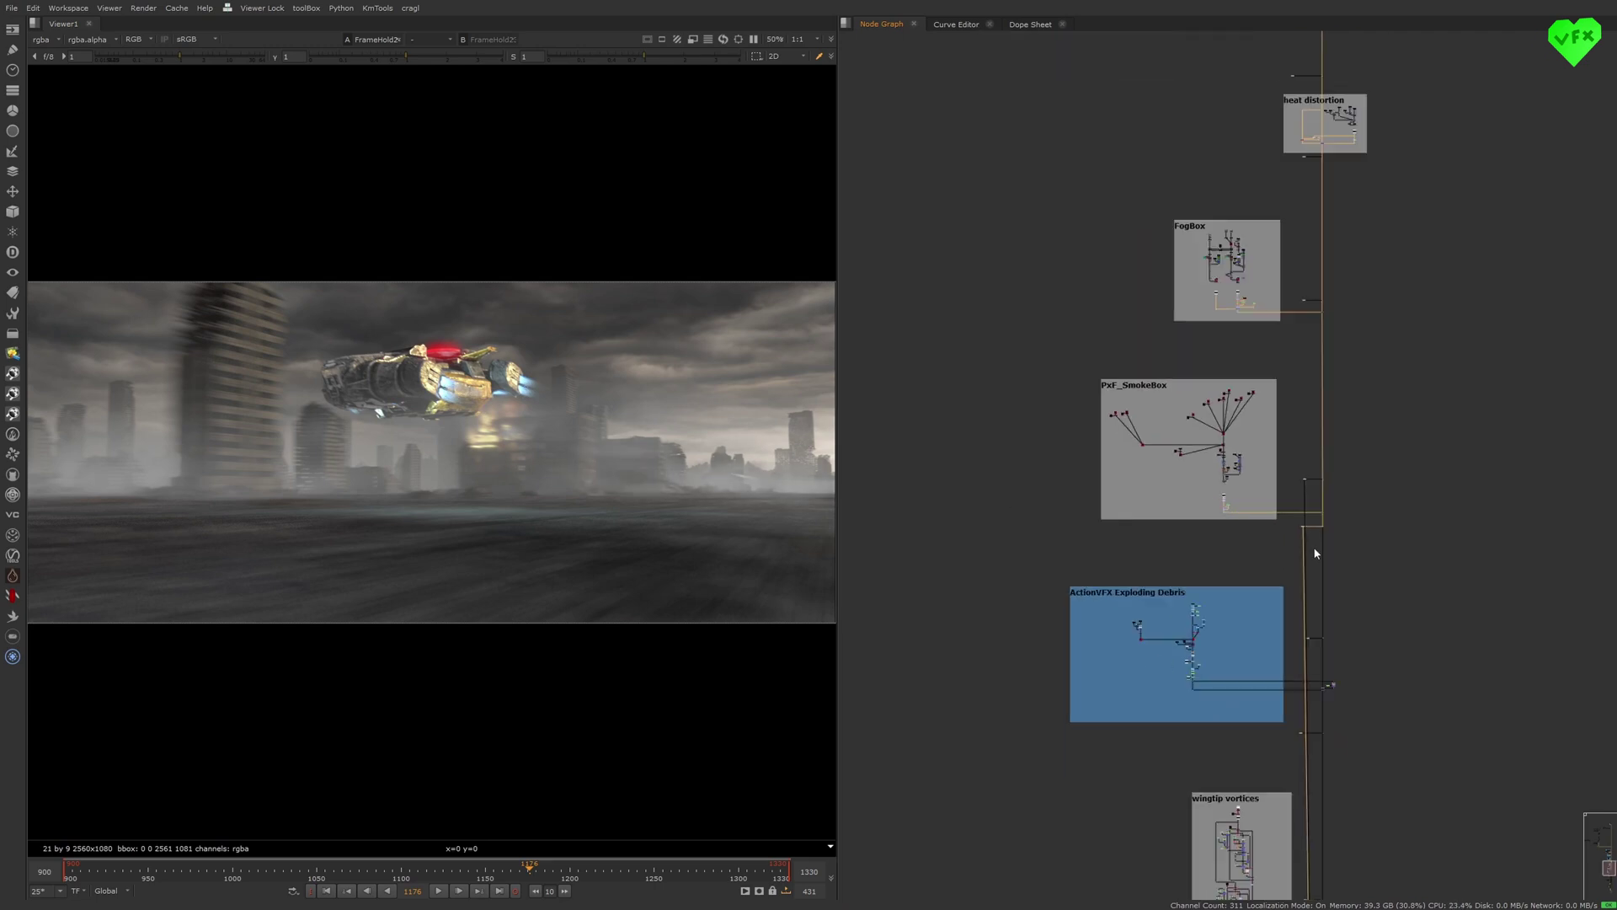
{"action": "middle_click_drag", "start_coordinate": [1333, 607], "coordinate": [1335, 350]}
{"action": "middle_click_drag", "start_coordinate": [1301, 643], "coordinate": [1272, 529]}
{"action": "scroll", "coordinate": [1271, 529], "scroll_direction": "up", "scroll_amount": 6}
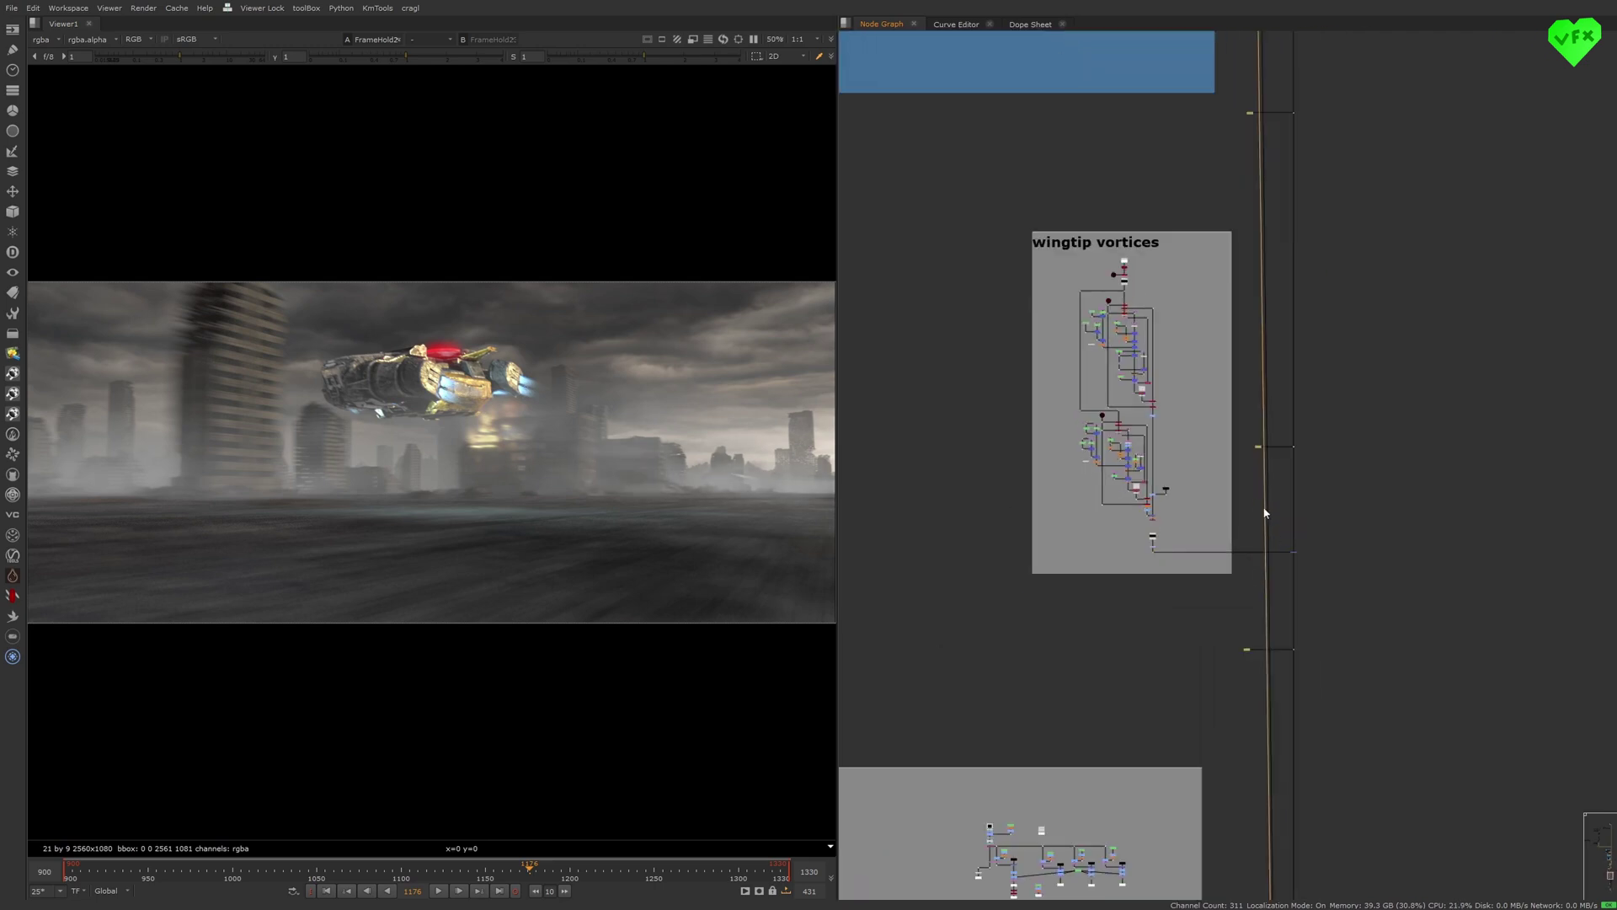
{"action": "left_click", "coordinate": [1260, 424]}
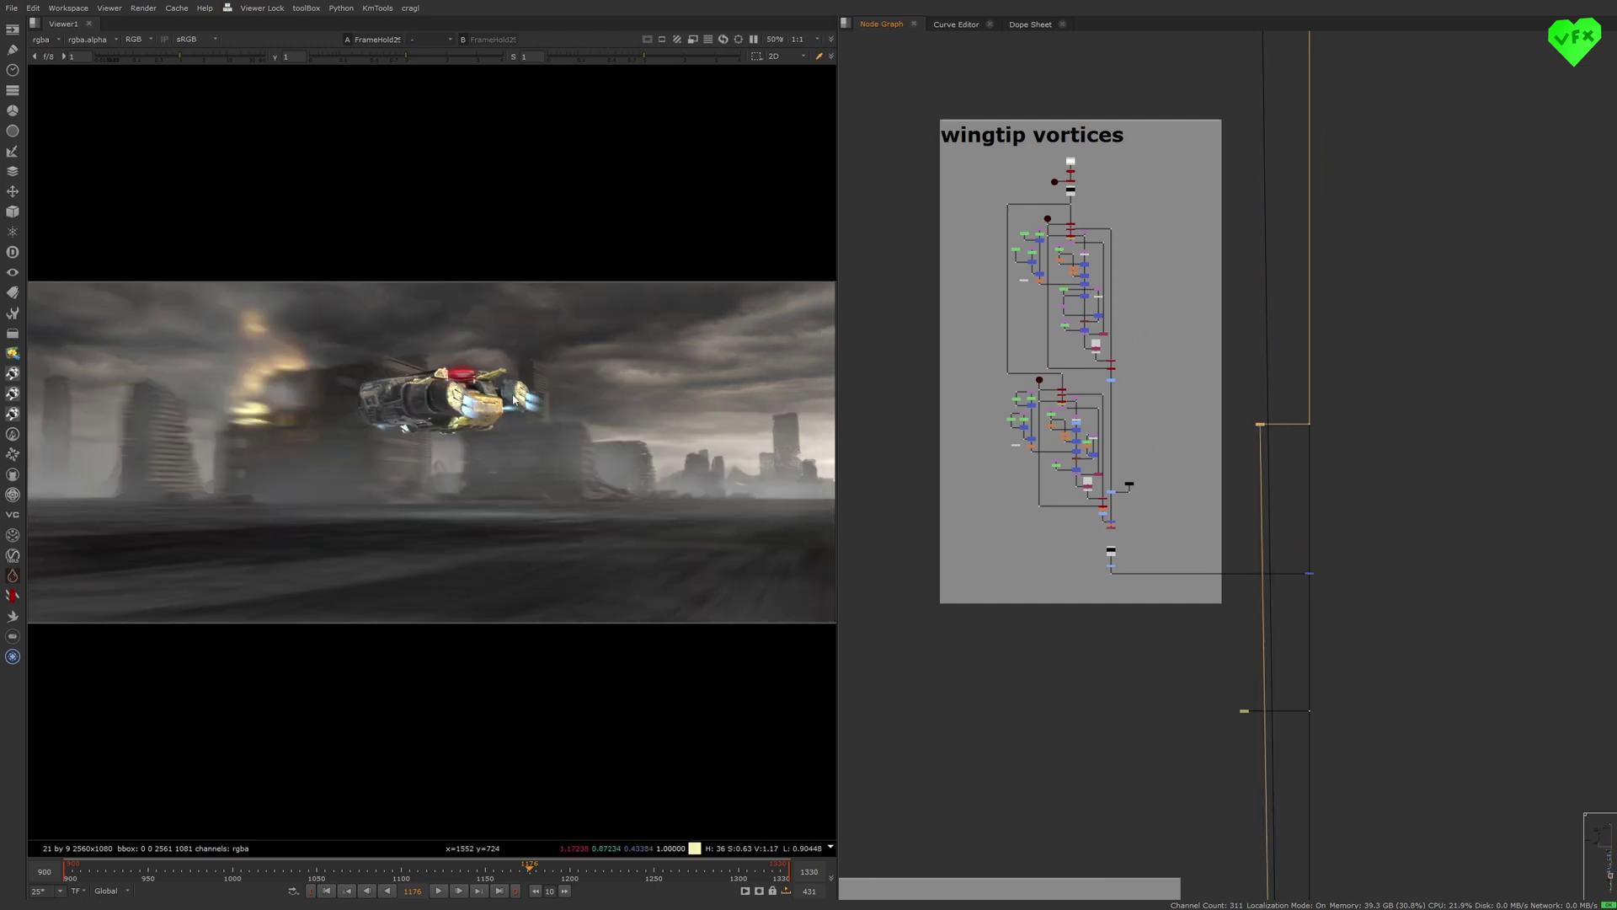
{"action": "scroll", "coordinate": [496, 404], "scroll_direction": "up", "scroll_amount": 3}
{"action": "left_click", "coordinate": [1244, 710]}
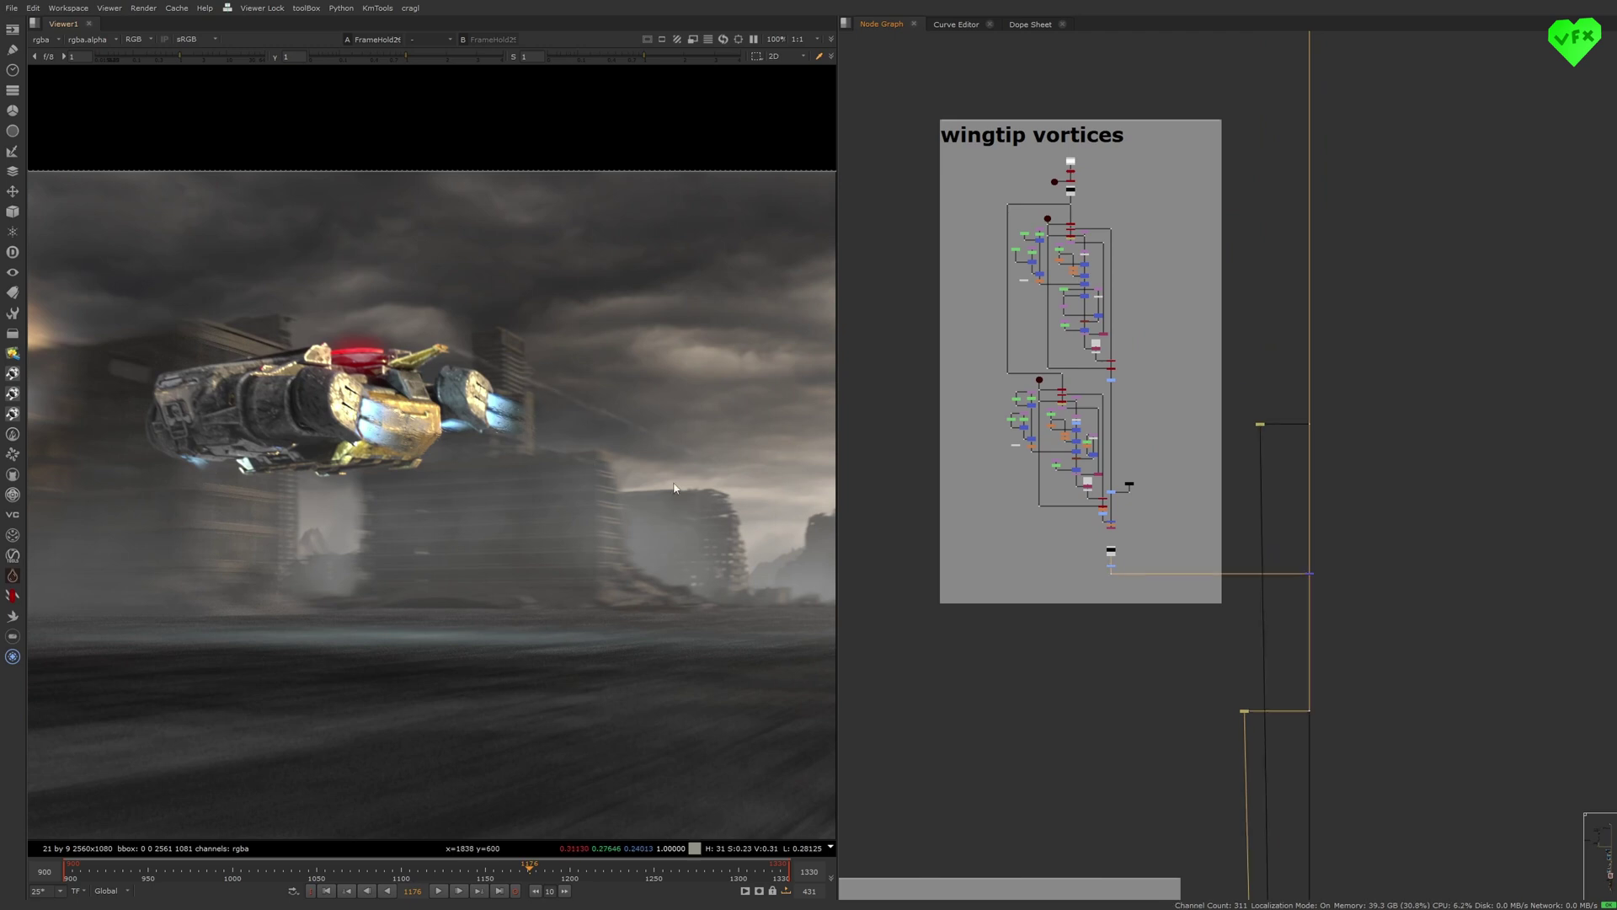
- Compare the full frame at the FrameHolds before and after the large backdrop preceding Lens Dirt
{"action": "scroll", "coordinate": [1299, 600], "scroll_direction": "down", "scroll_amount": 5}
{"action": "middle_click_drag", "start_coordinate": [1289, 646], "coordinate": [1262, 260]}
{"action": "scroll", "coordinate": [1263, 522], "scroll_direction": "up", "scroll_amount": 2}
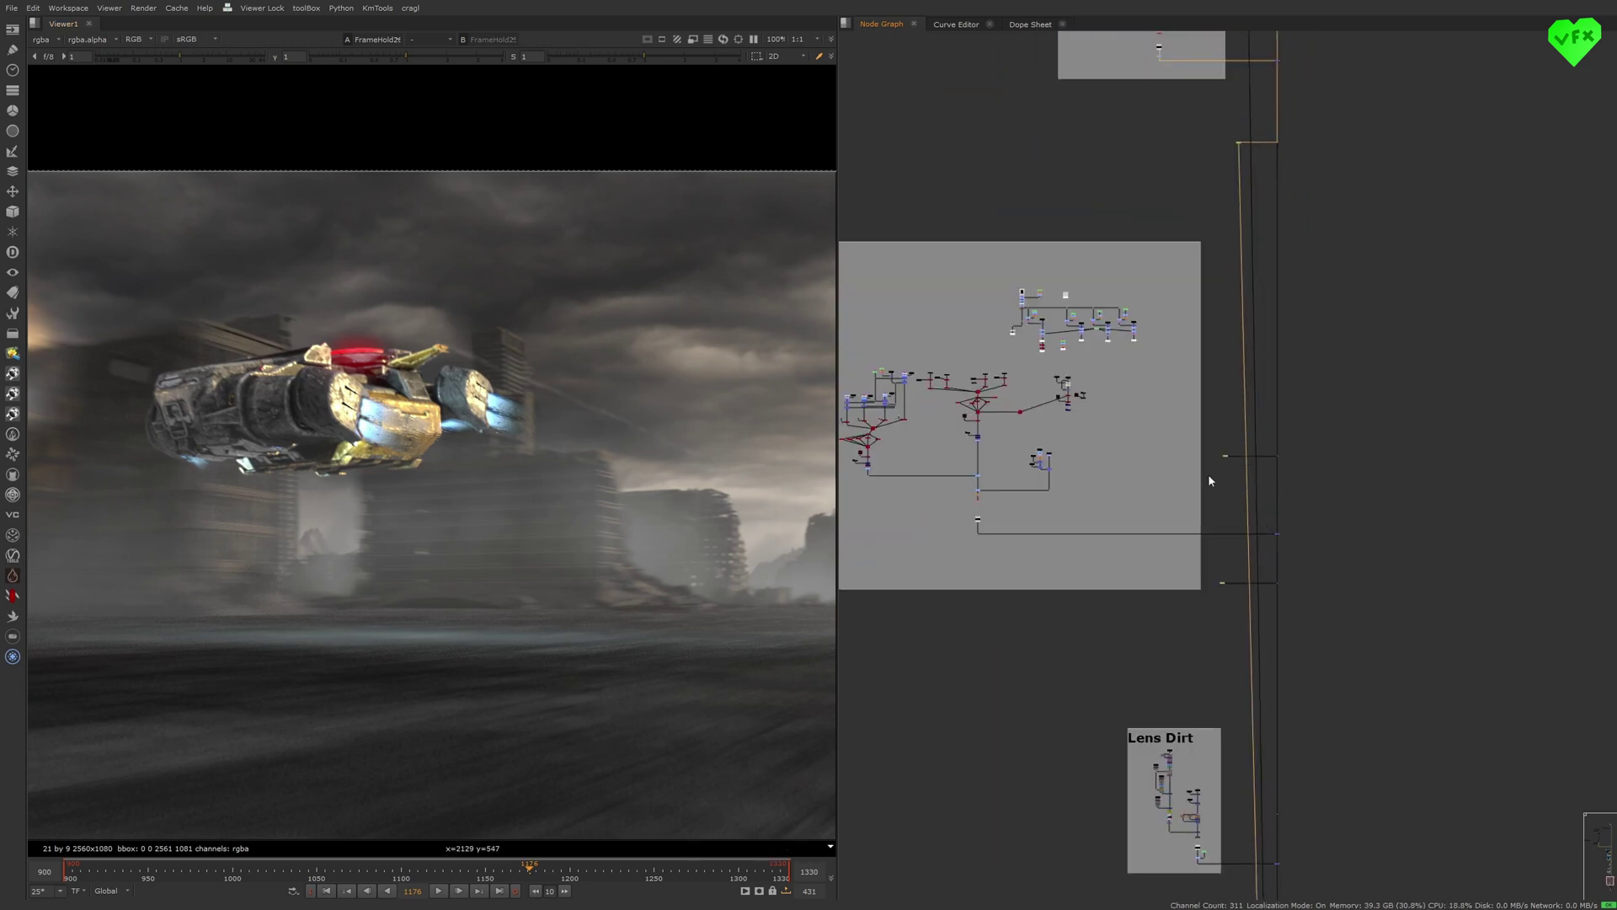
{"action": "left_click_drag", "start_coordinate": [1209, 475], "coordinate": [1244, 443]}
{"action": "key", "text": "1"}
{"action": "key", "text": "f"}
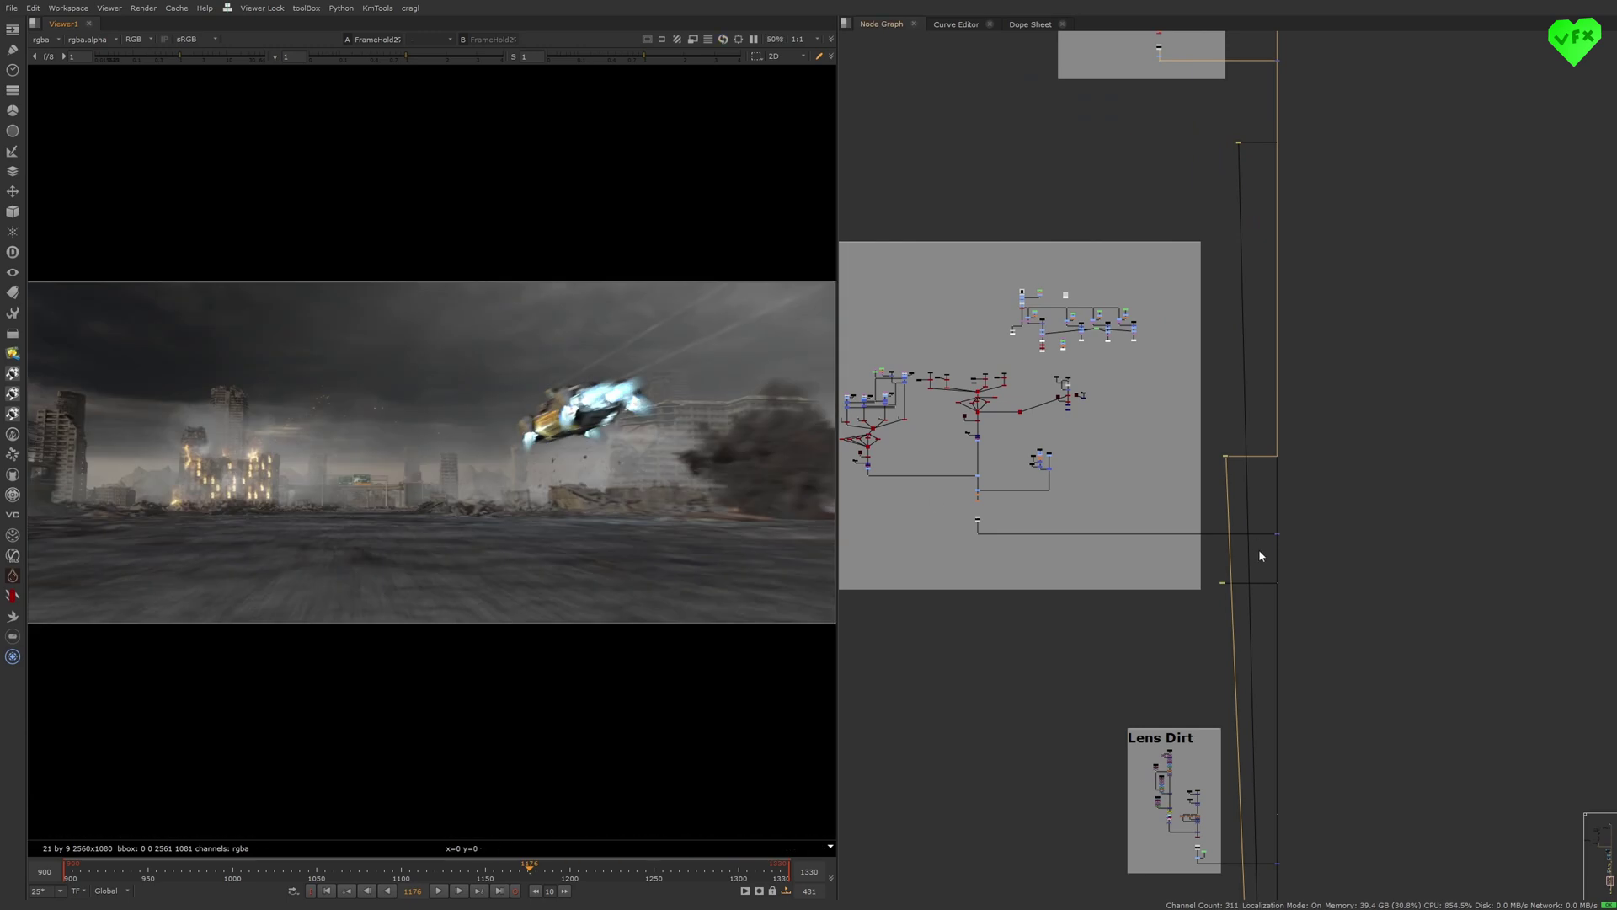
{"action": "left_click_drag", "start_coordinate": [1197, 595], "coordinate": [1230, 565]}
{"action": "key", "text": "2"}
{"action": "key", "text": "1"}
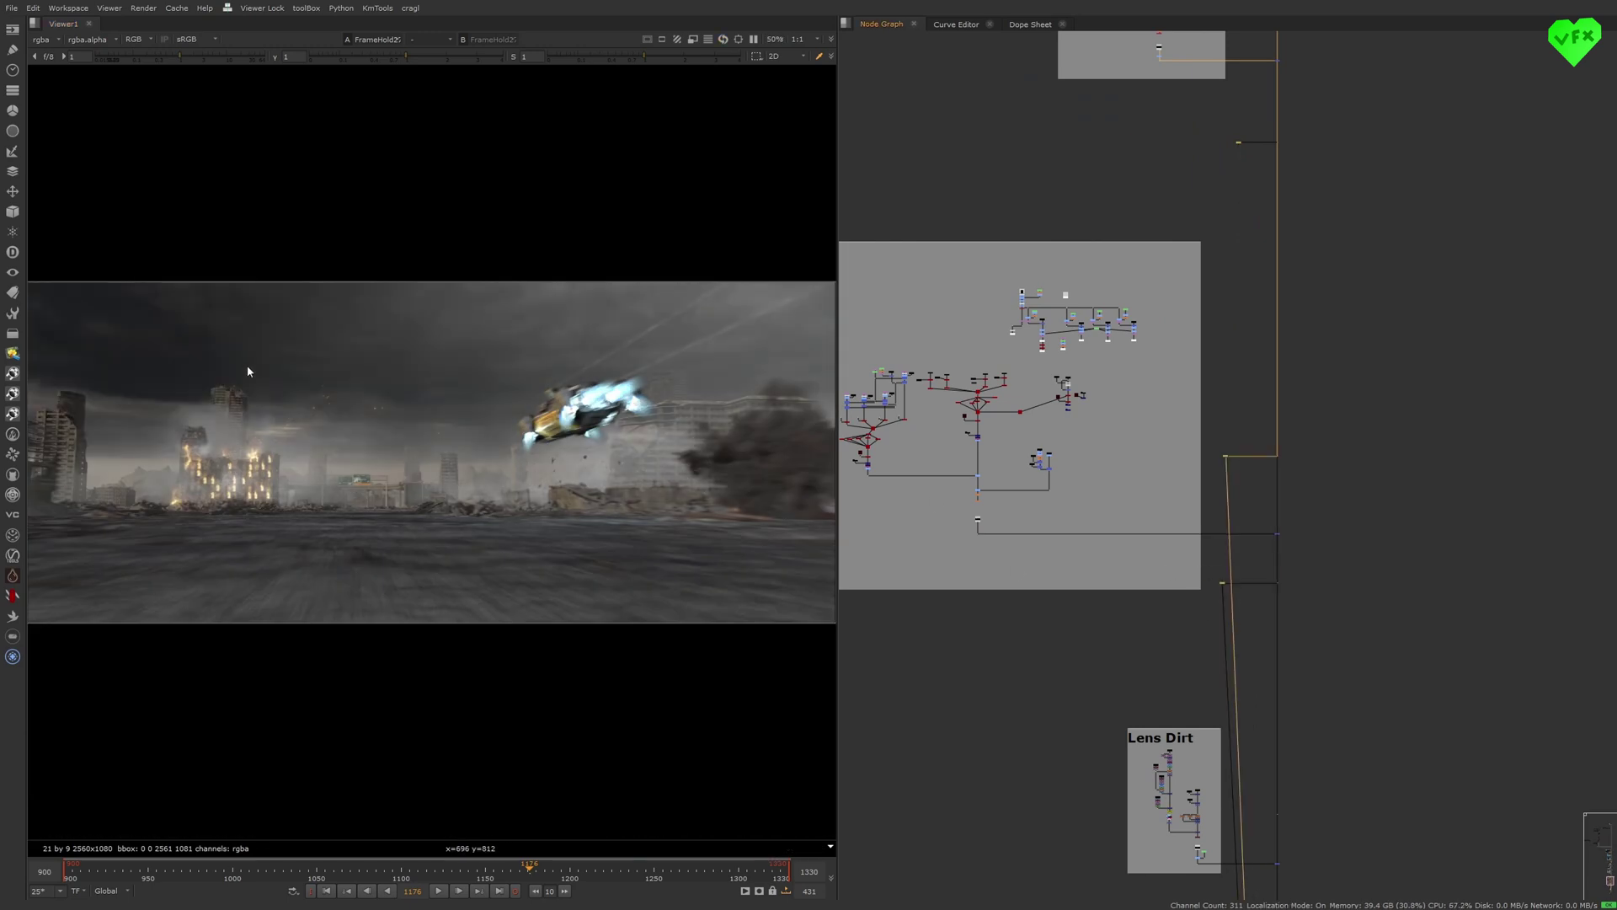
{"action": "key", "text": "2"}
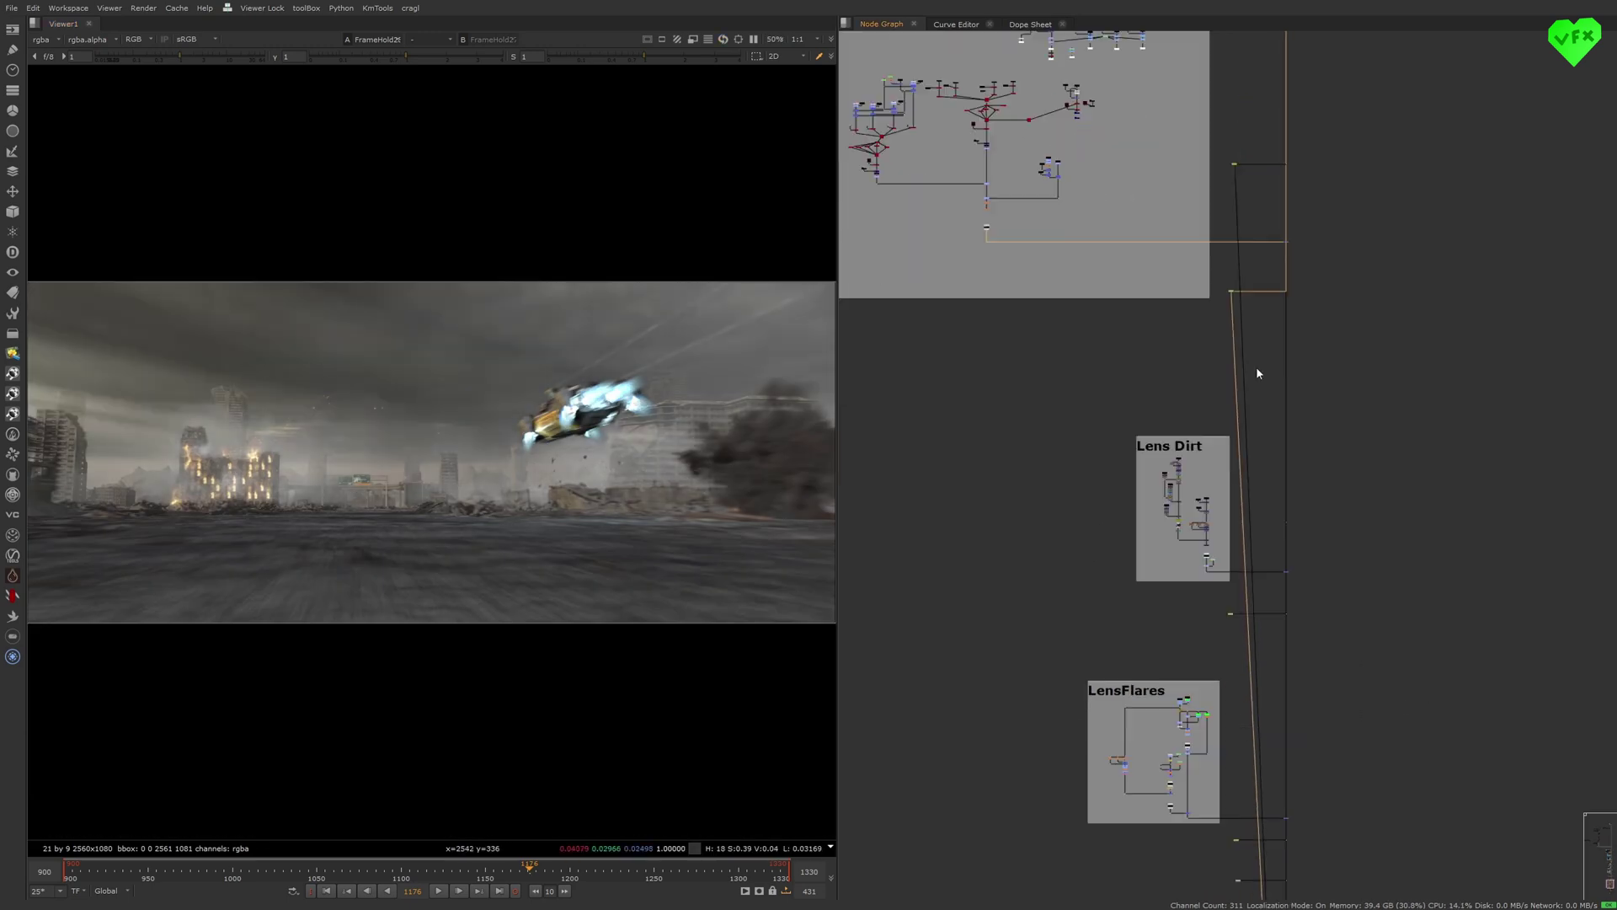
- Compare the image at the FrameHolds before and after the Lens Dirt backdrop
{"action": "middle_click_drag", "start_coordinate": [1255, 368], "coordinate": [1251, 334]}
{"action": "left_click_drag", "start_coordinate": [1210, 599], "coordinate": [1238, 569]}
{"action": "key", "text": "1"}
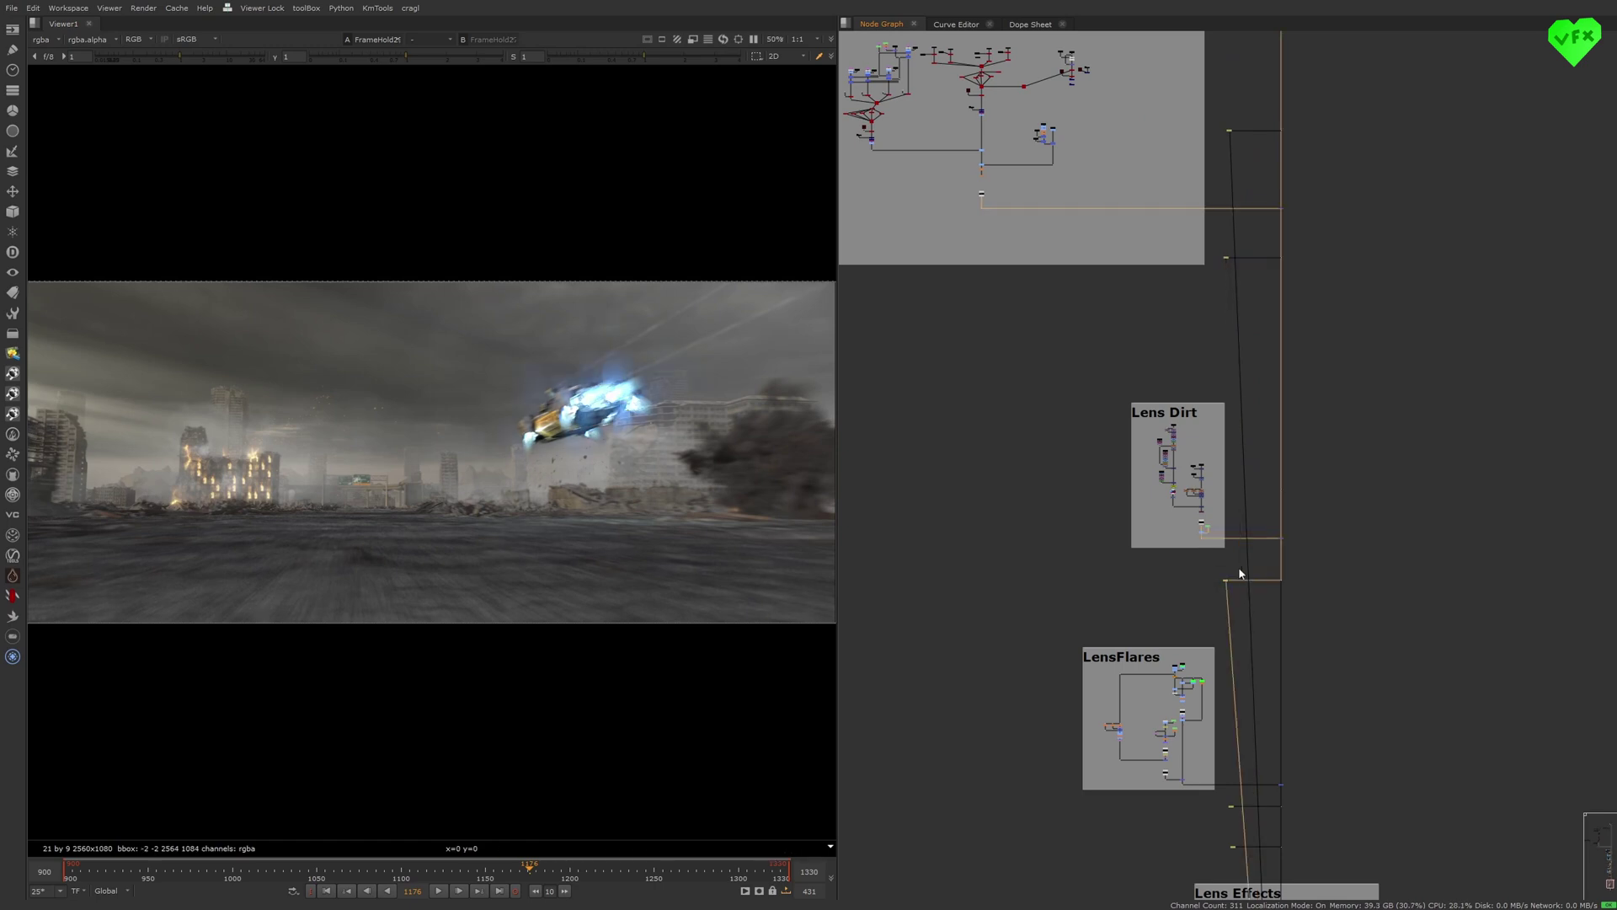
{"action": "left_click_drag", "start_coordinate": [1207, 287], "coordinate": [1239, 245]}
{"action": "key", "text": "1"}
{"action": "left_click_drag", "start_coordinate": [1190, 597], "coordinate": [1233, 569]}
{"action": "key", "text": "2"}
{"action": "key", "text": "1"}
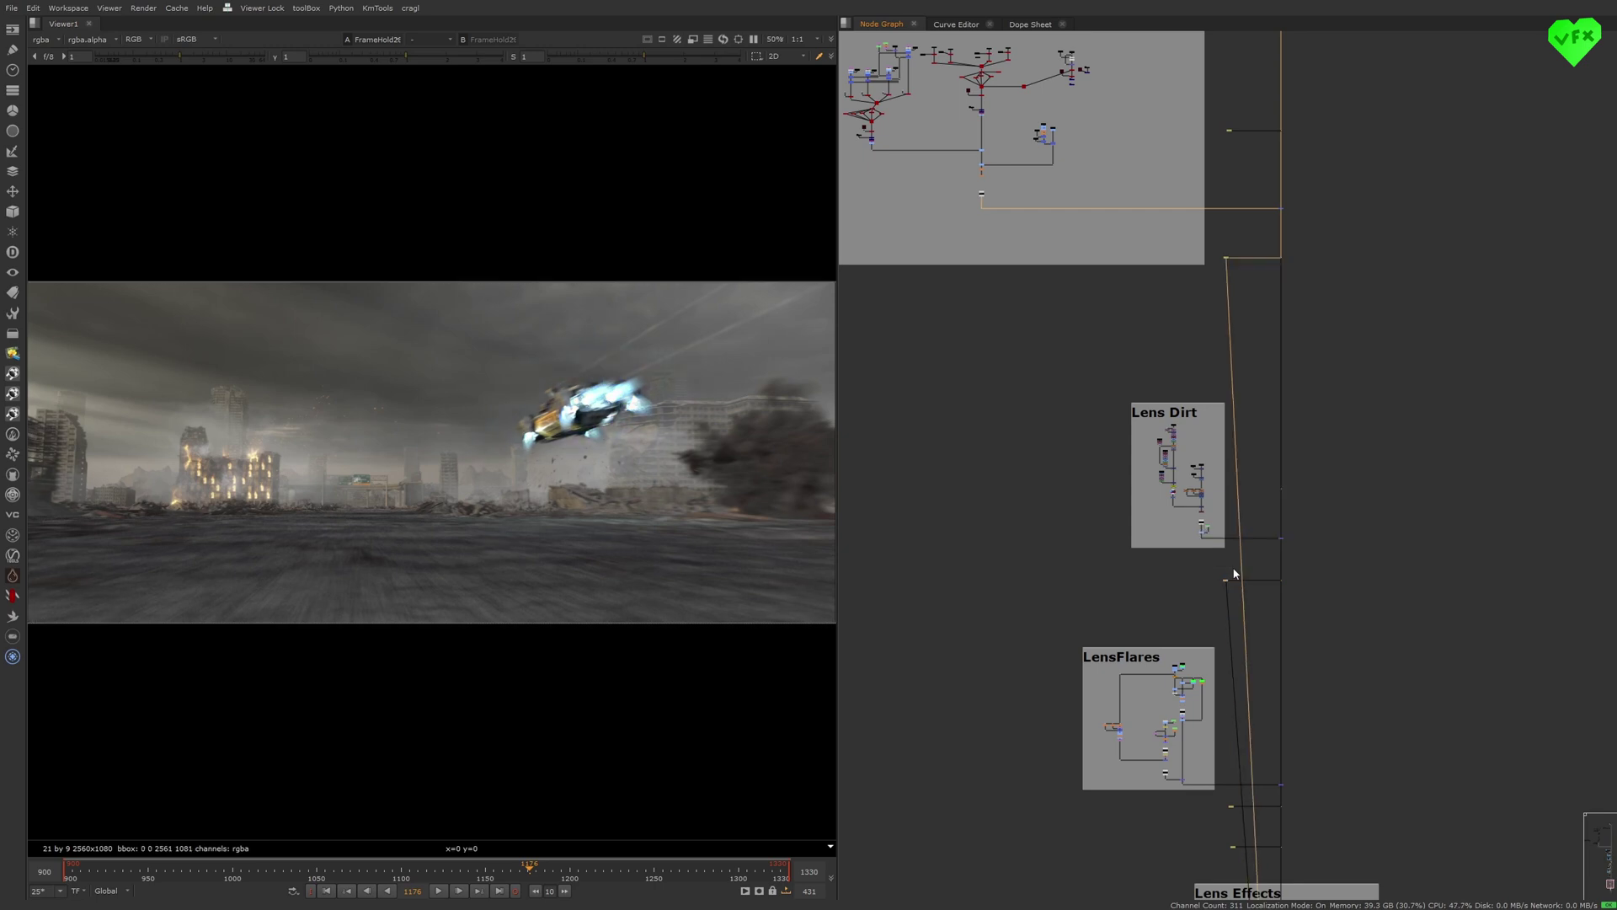
{"action": "key", "text": "2"}
- View the FrameHold after the LensFlares backdrop to examine the flare's contribution
{"action": "middle_click_drag", "start_coordinate": [1256, 655], "coordinate": [1268, 581]}
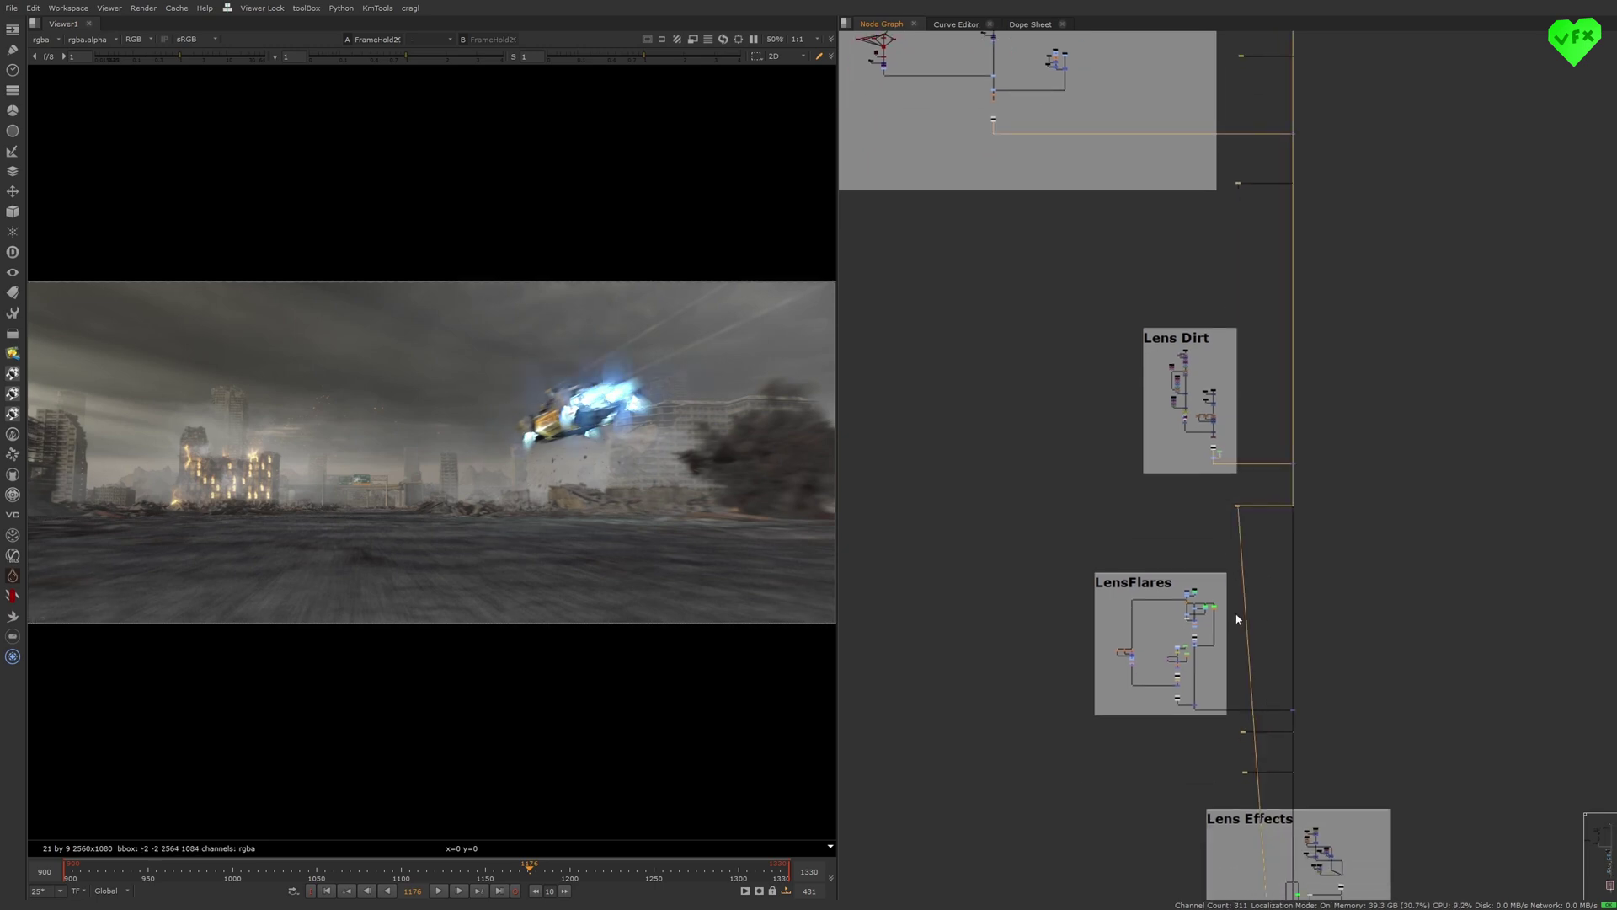
{"action": "left_click_drag", "start_coordinate": [1225, 745], "coordinate": [1254, 724]}
{"action": "key", "text": "1"}
{"action": "key", "text": "2"}
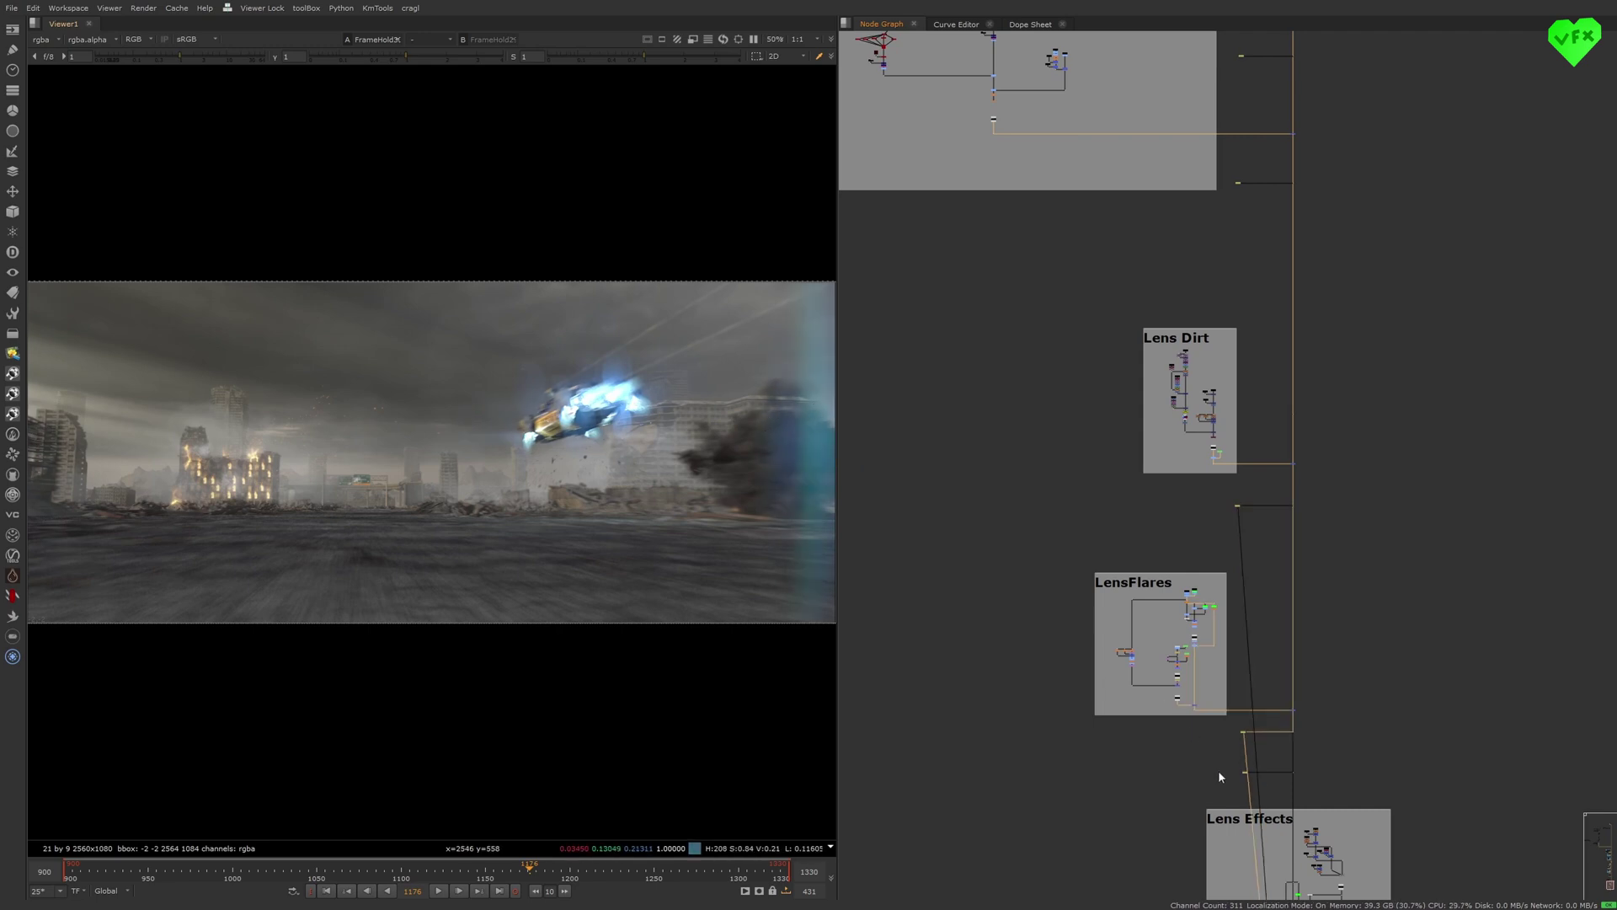
- Compare the image at the FrameHolds before and after the Lens Effects backdrop
{"action": "middle_click_drag", "start_coordinate": [1219, 772], "coordinate": [1161, 363]}
{"action": "left_click_drag", "start_coordinate": [1178, 629], "coordinate": [1205, 611]}
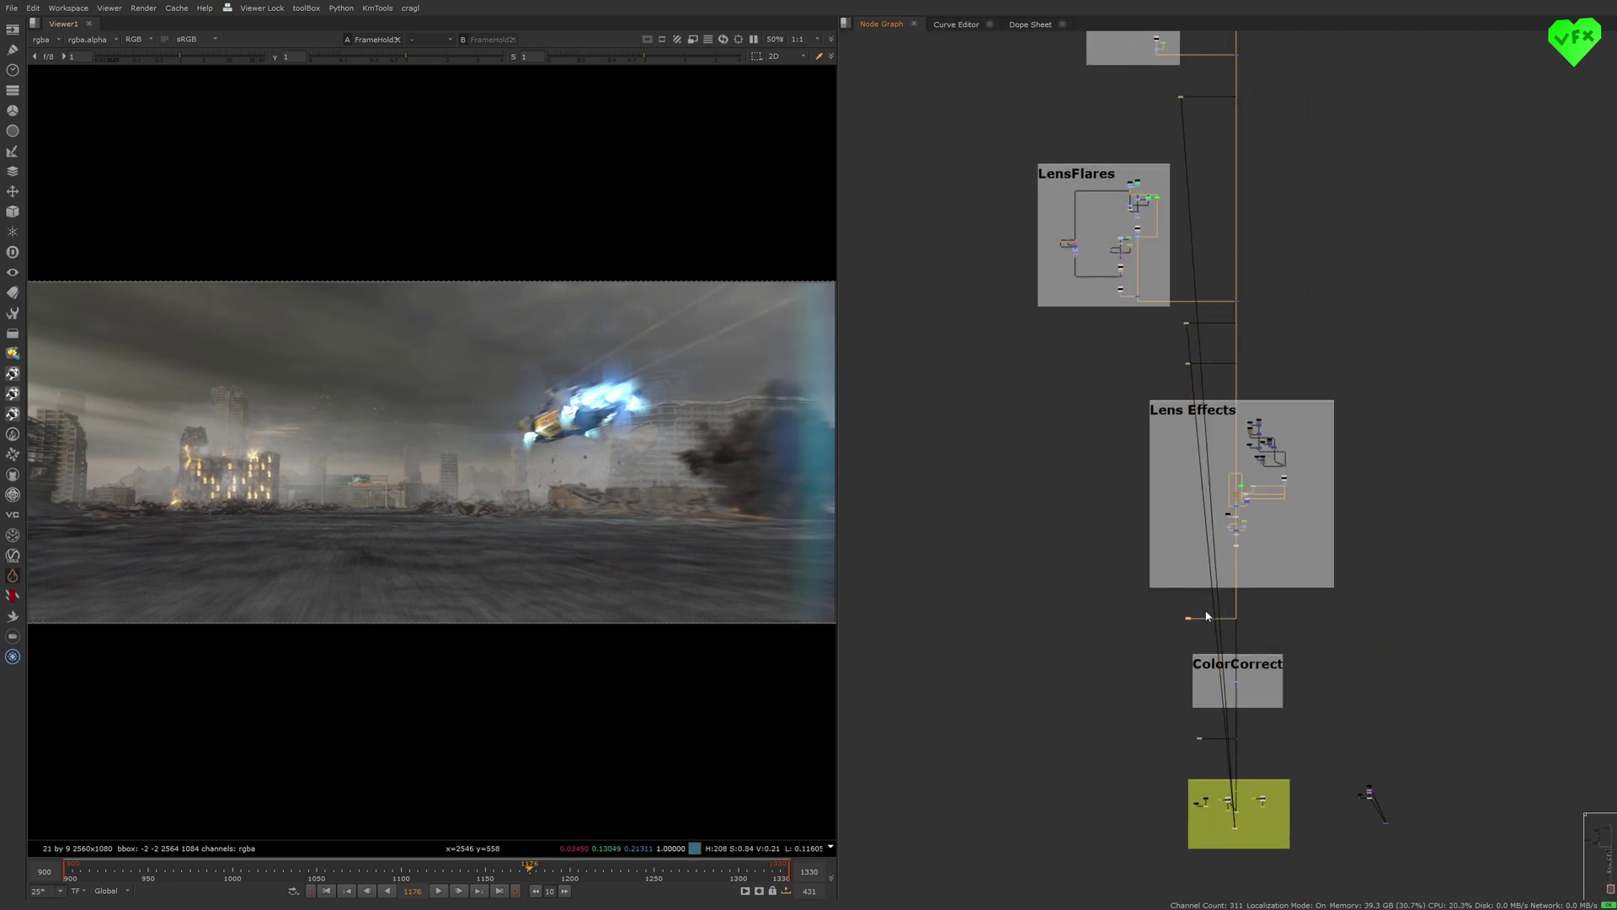
{"action": "left_click_drag", "start_coordinate": [1178, 373], "coordinate": [1211, 349]}
{"action": "key", "text": "1"}
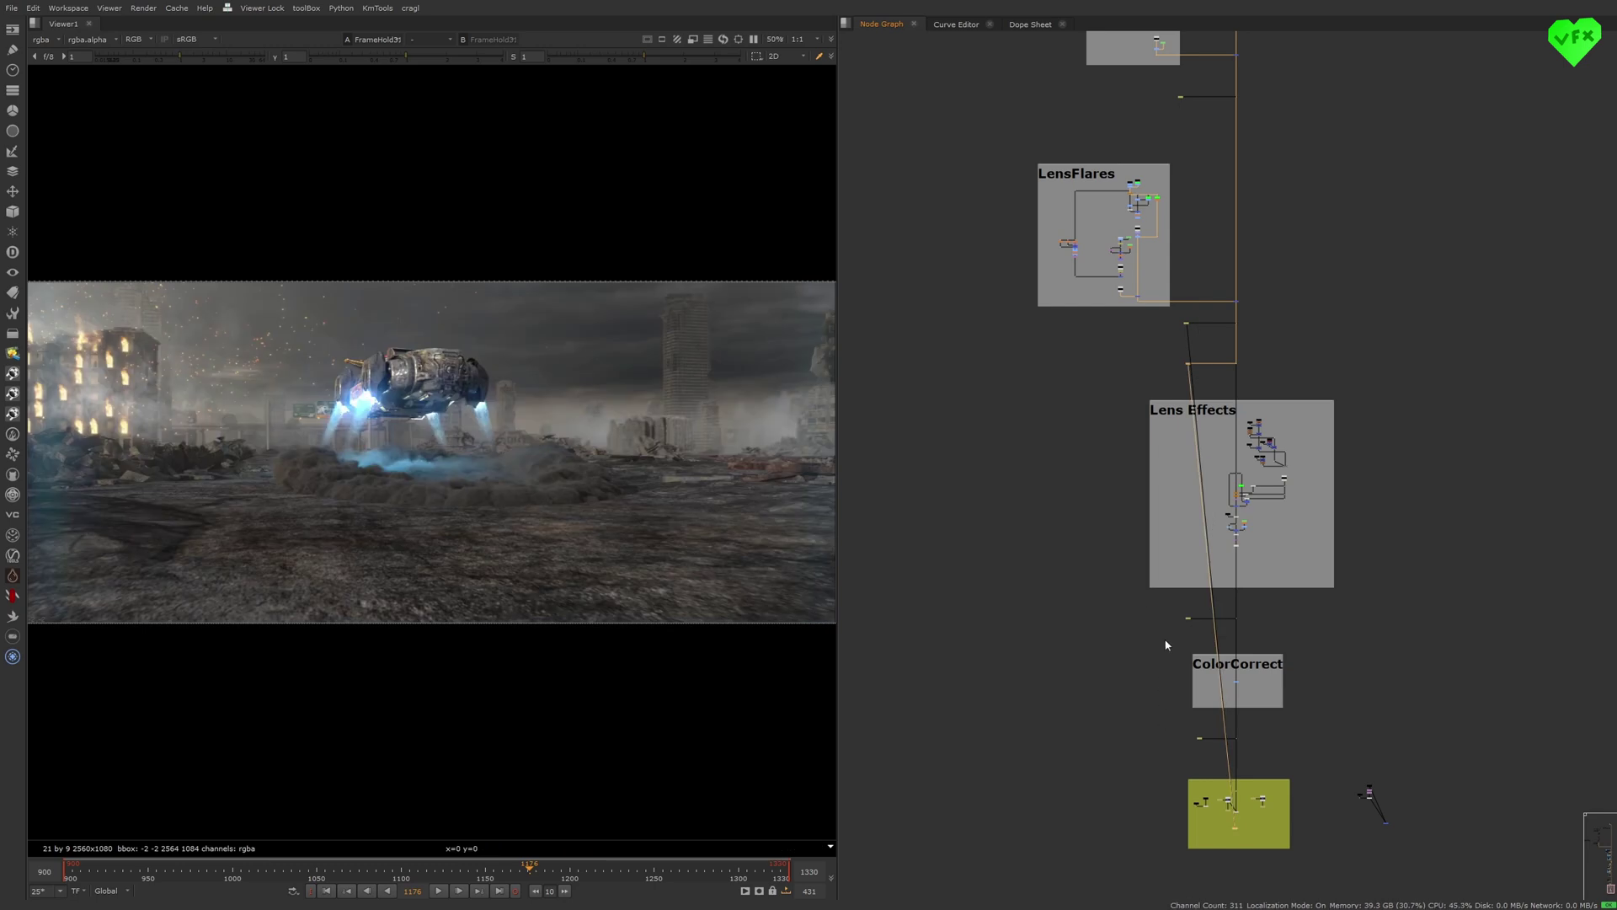
{"action": "left_click", "coordinate": [1188, 618]}
{"action": "key", "text": "1"}
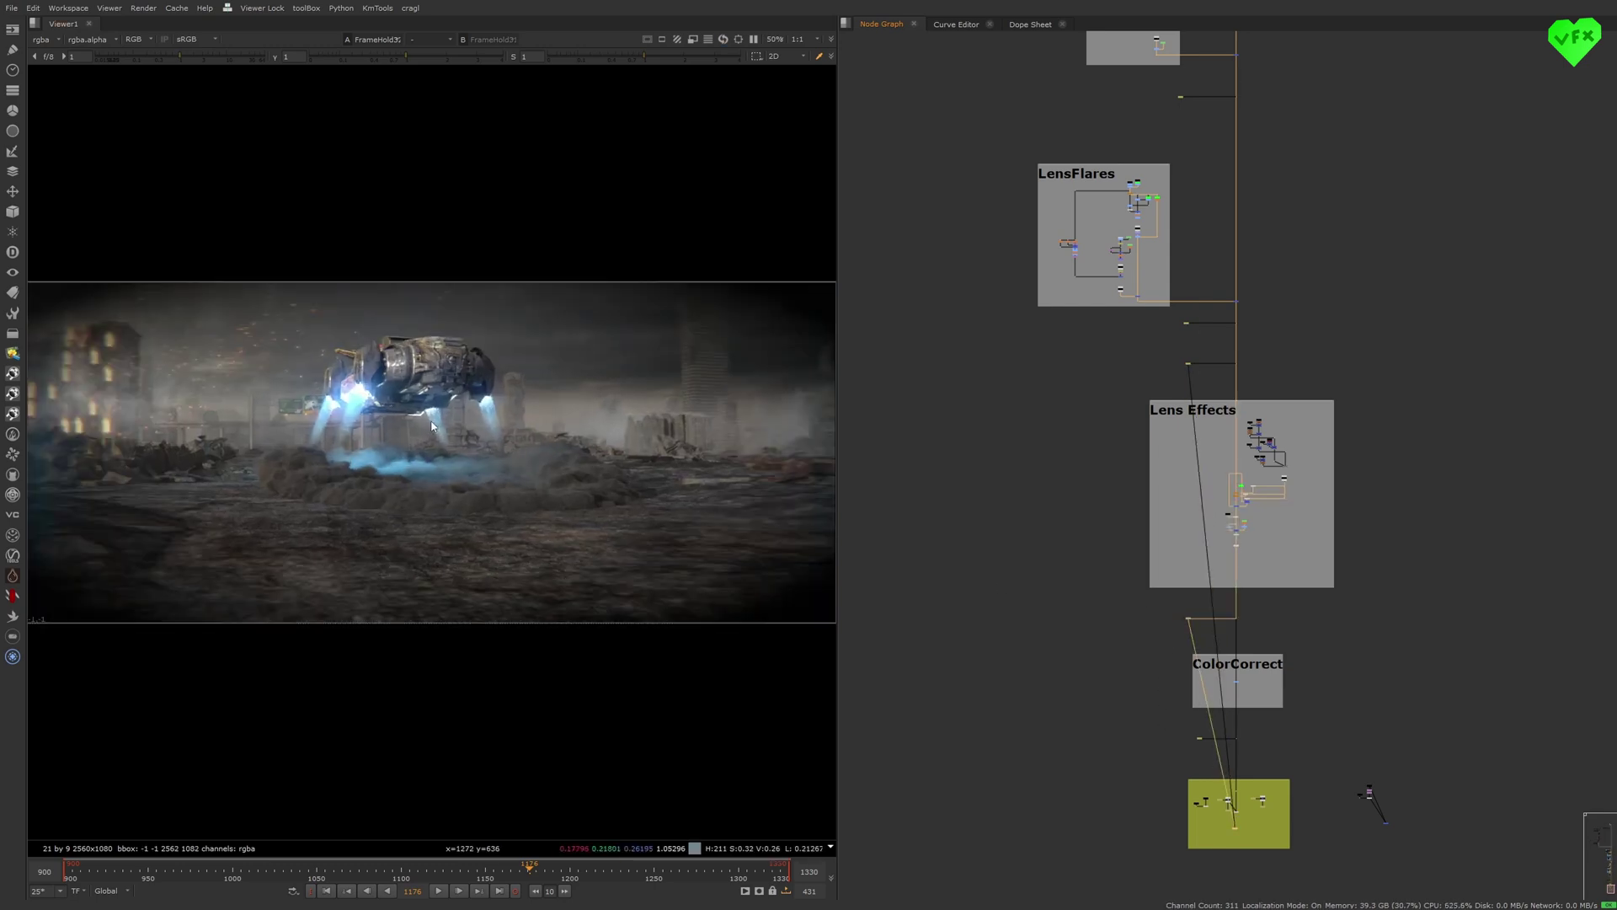
- View the FrameHold after the ColorCorrect backdrop to examine the colour correction's effect
{"action": "middle_click_drag", "start_coordinate": [1198, 738], "coordinate": [1184, 651]}
{"action": "left_click", "coordinate": [1184, 651]}
{"action": "key", "text": "1"}
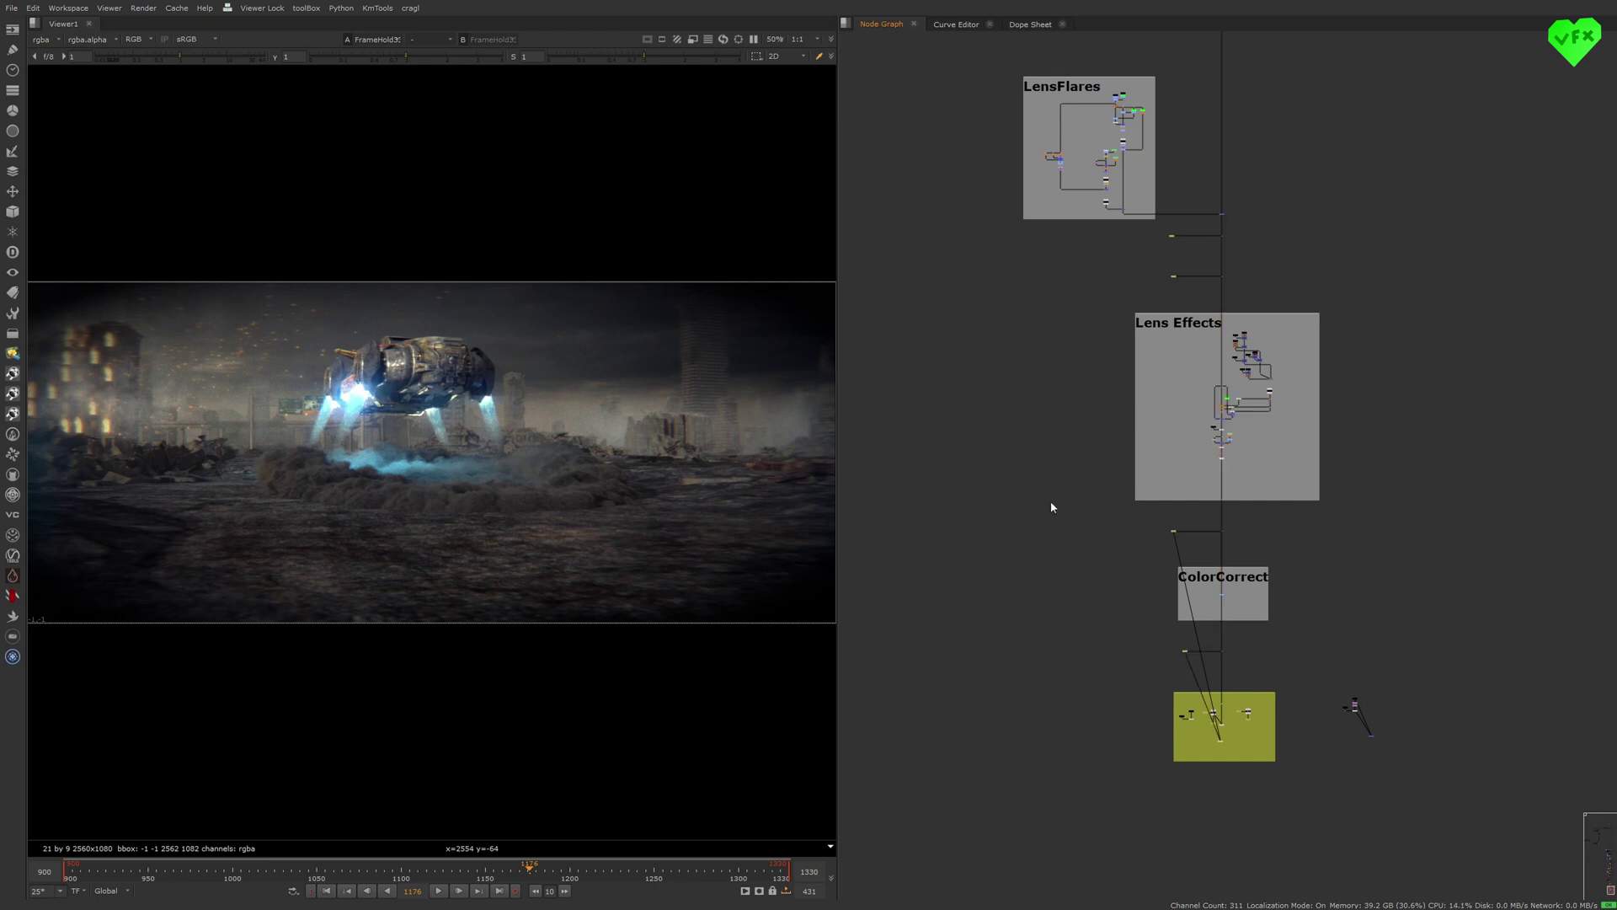
- Locate the rock render's shuffle network in the large upper backdrop and view the merge that combines its passes
{"action": "key", "text": "f"}
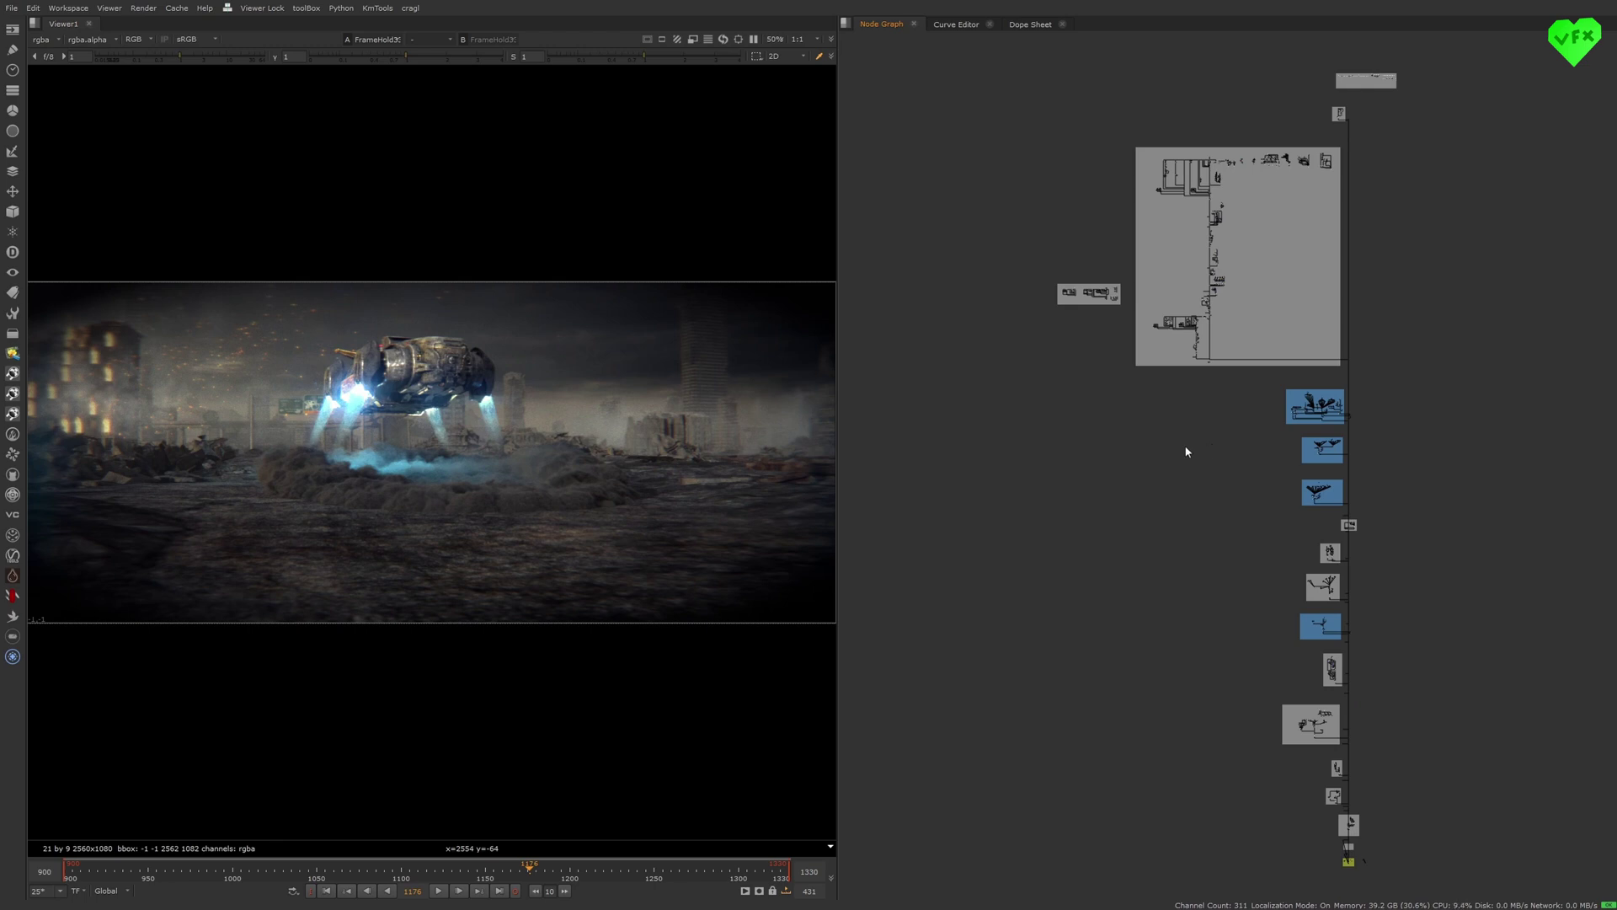
{"action": "scroll", "coordinate": [1108, 321], "scroll_direction": "up", "scroll_amount": 10}
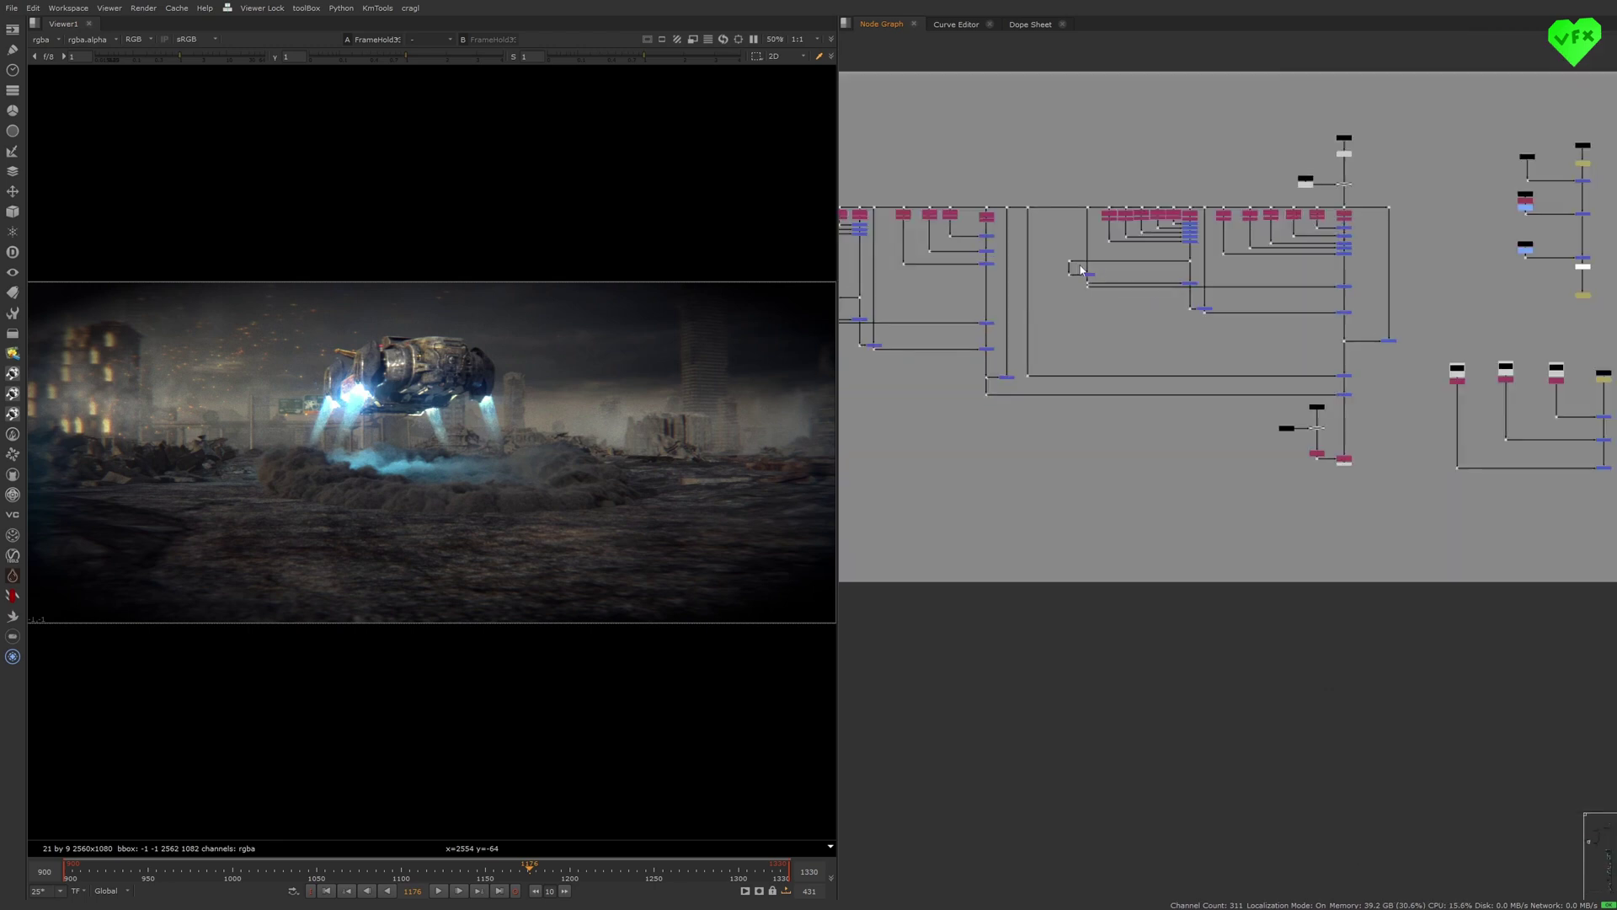
{"action": "middle_click_drag", "start_coordinate": [1135, 288], "coordinate": [1194, 278]}
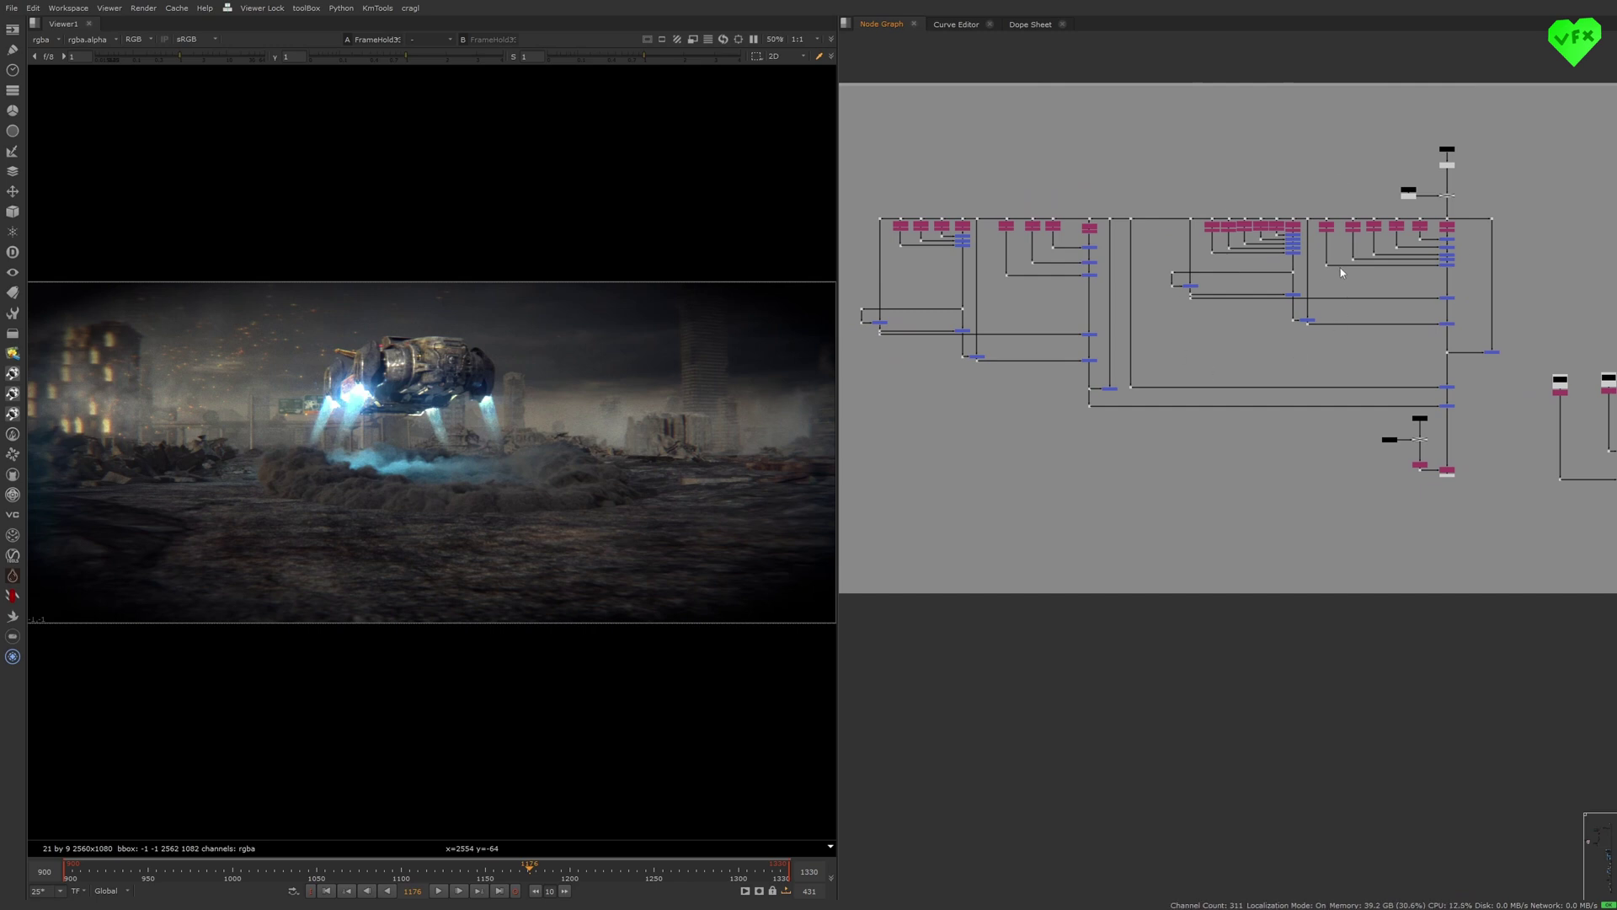
{"action": "middle_click_drag", "start_coordinate": [1100, 262], "coordinate": [1386, 303]}
{"action": "middle_click_drag", "start_coordinate": [946, 270], "coordinate": [1064, 270]}
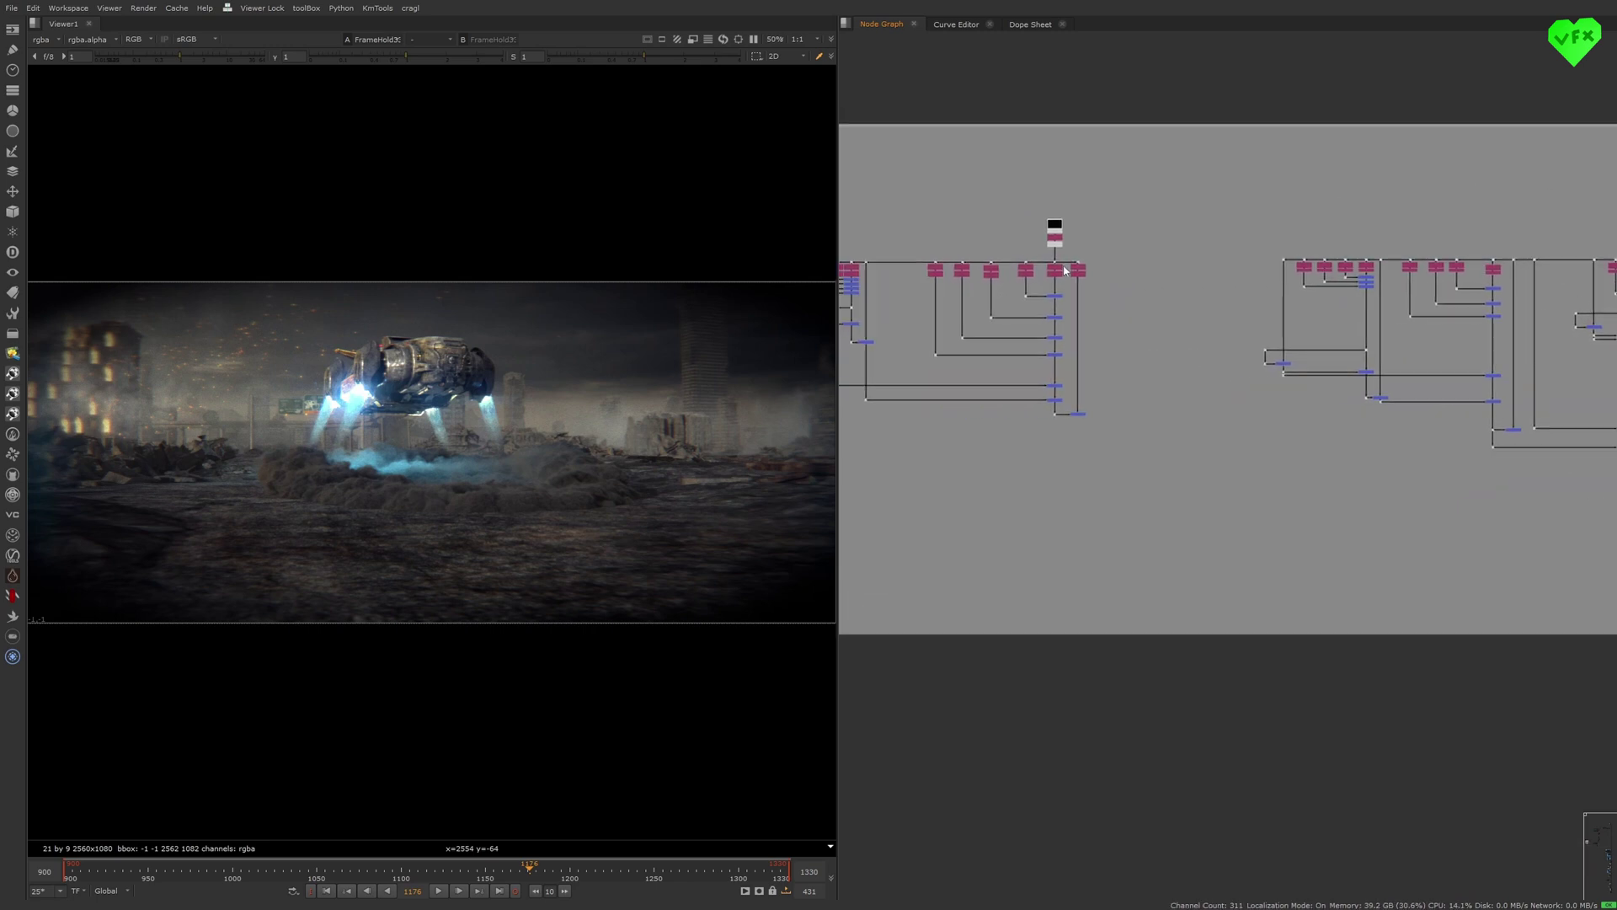
{"action": "scroll", "coordinate": [1047, 246], "scroll_direction": "up", "scroll_amount": 2}
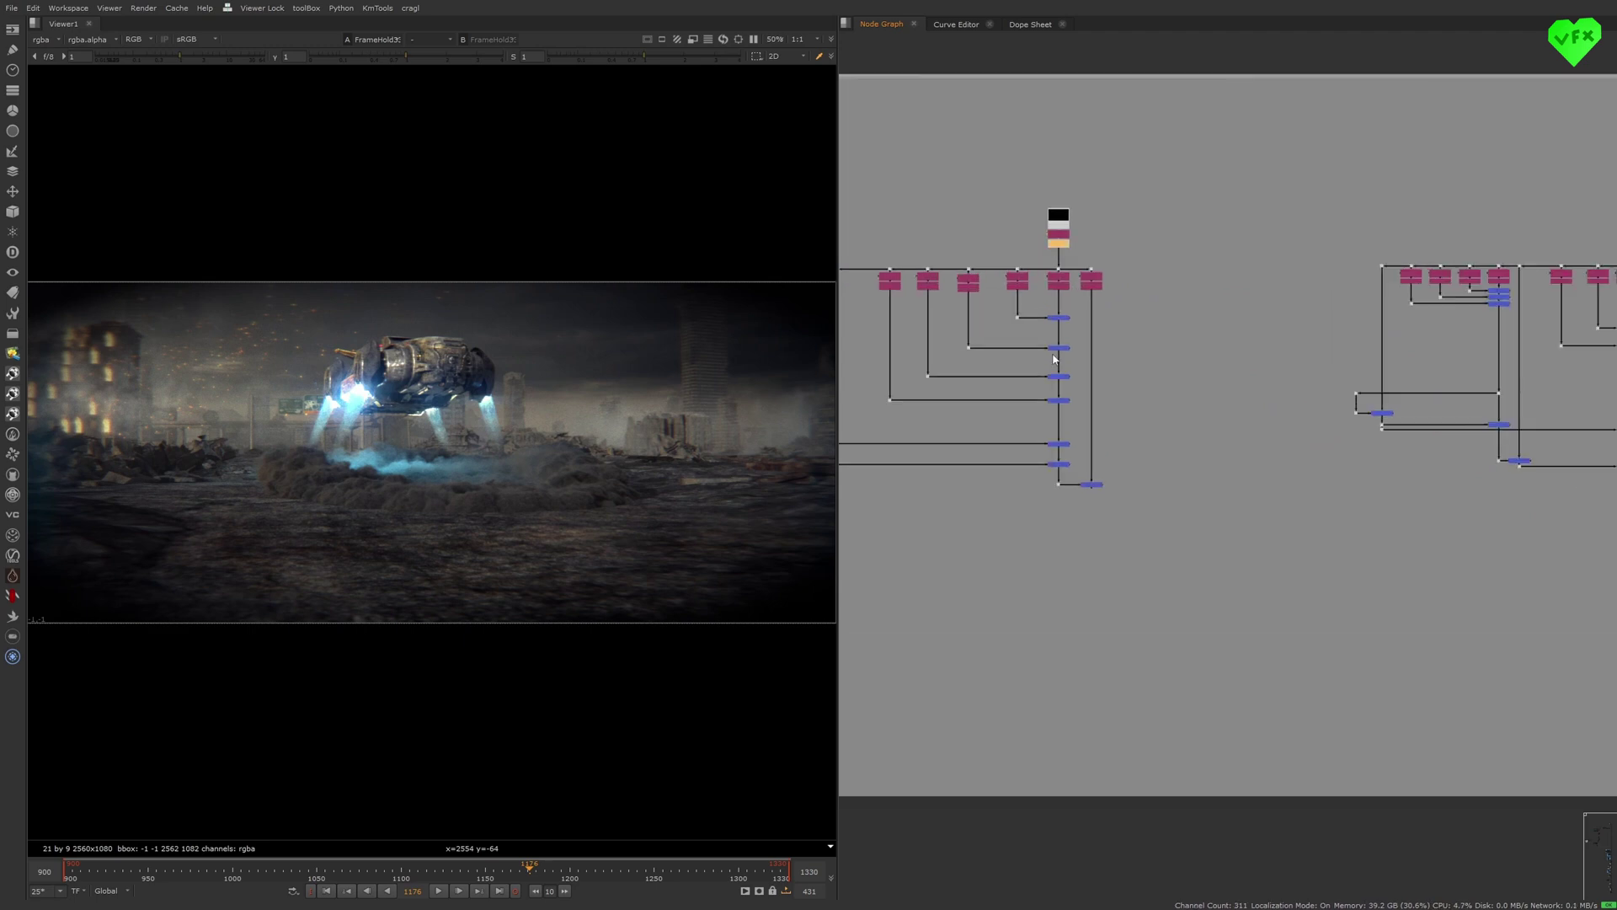
{"action": "left_click", "coordinate": [1054, 399]}
{"action": "key", "text": "1"}
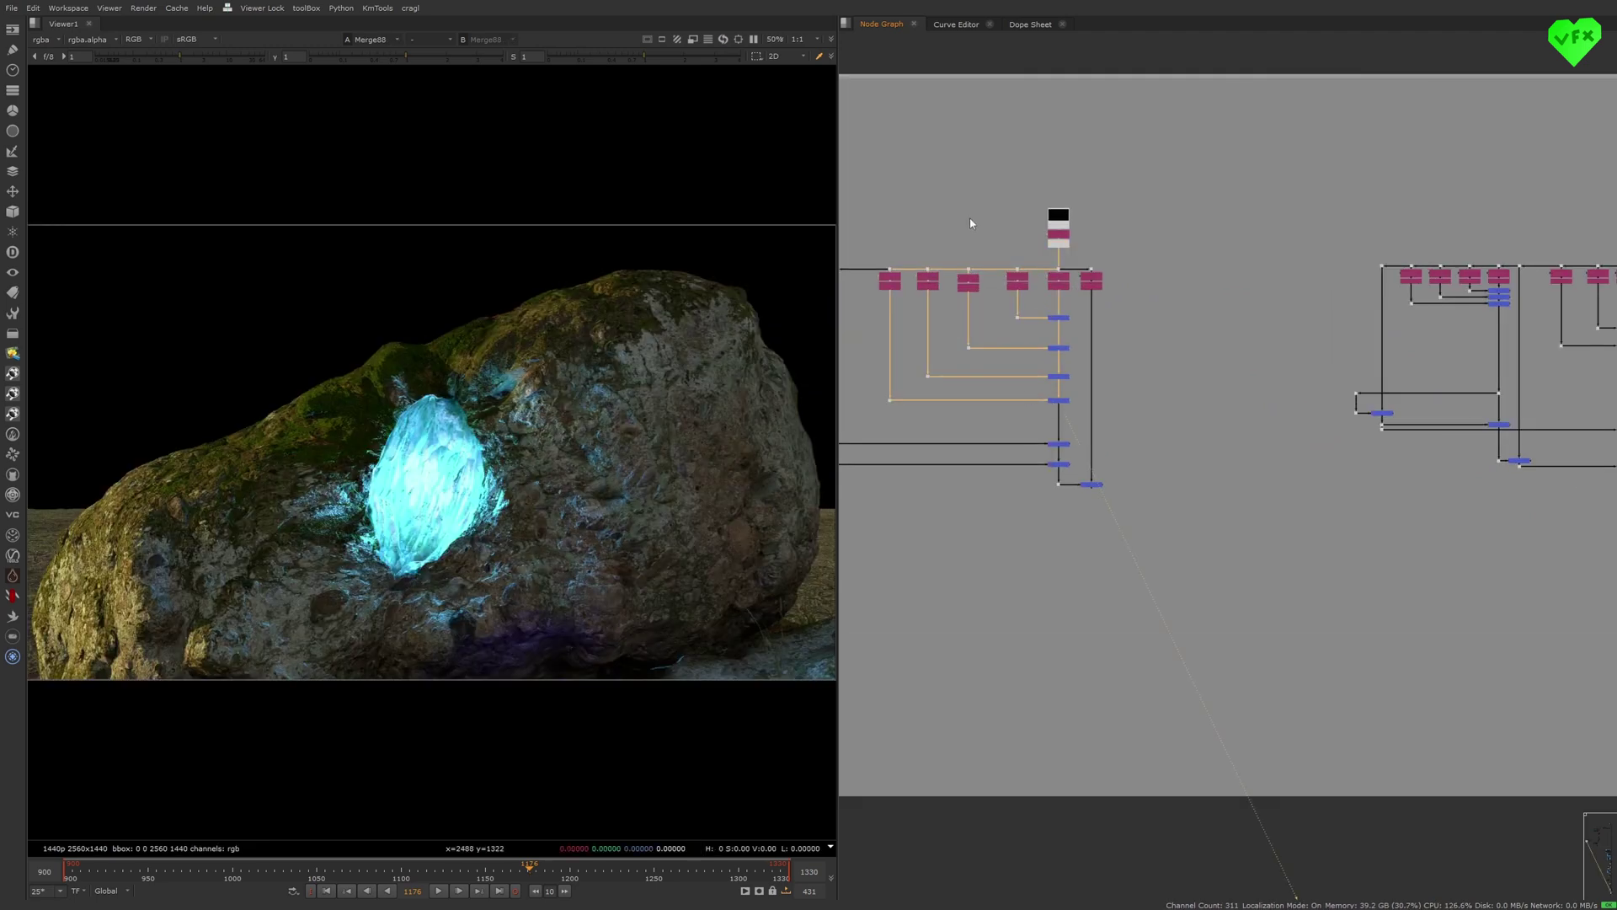
- Compare the rock's Unpremult source render with the merge of its shuffled passes
{"action": "left_click", "coordinate": [1064, 242]}
{"action": "key", "text": "2"}
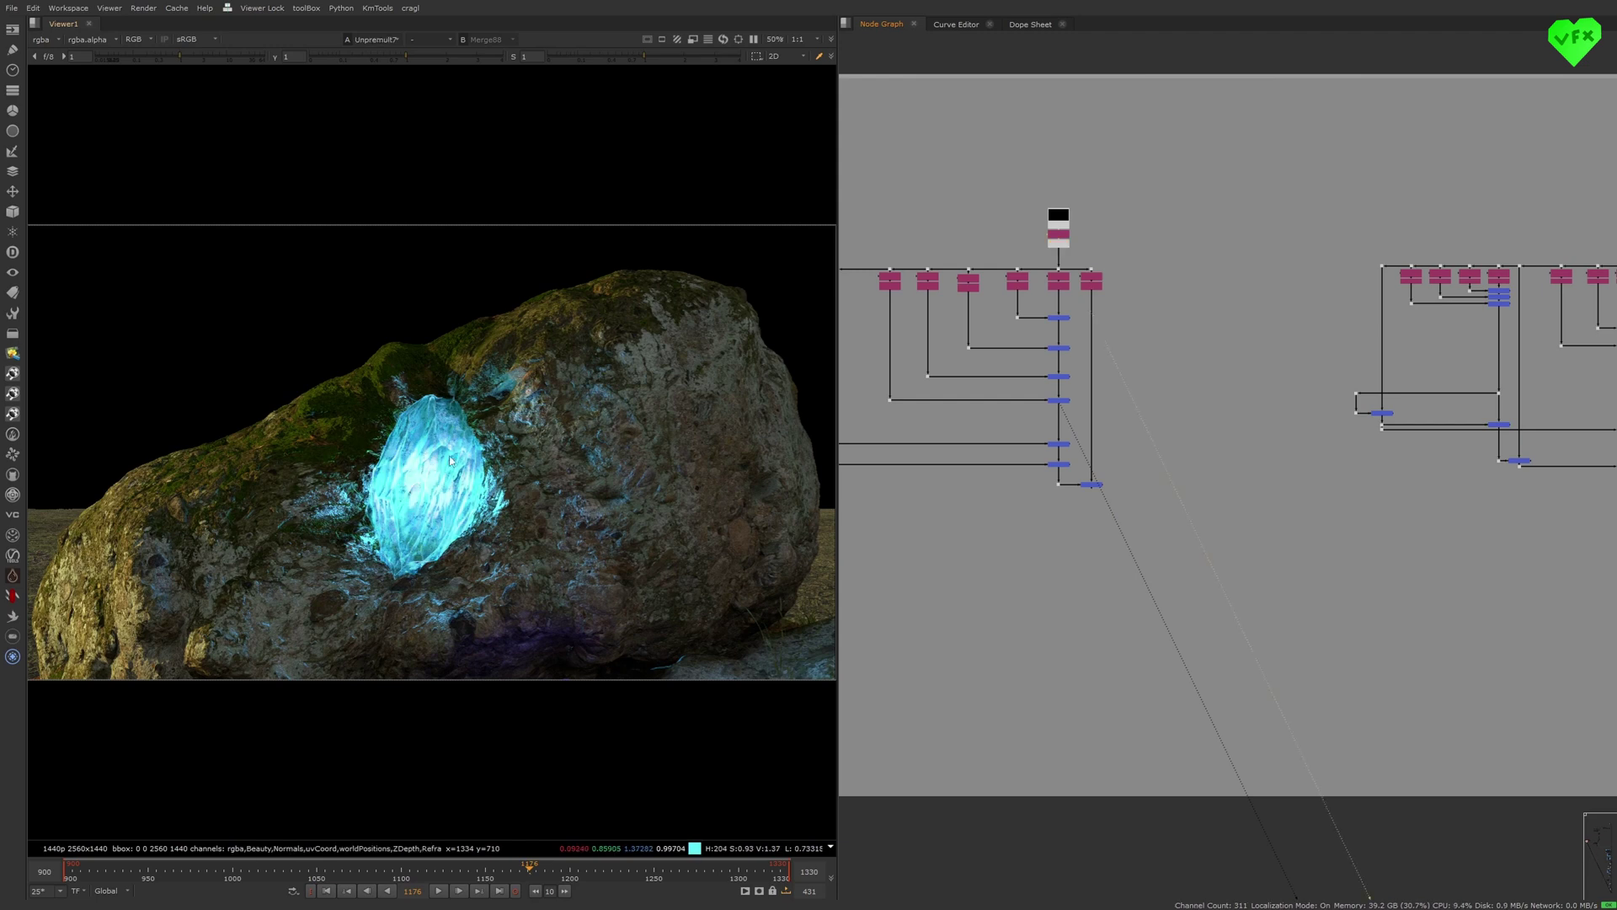
{"action": "left_click", "coordinate": [1061, 399]}
{"action": "key", "text": "1"}
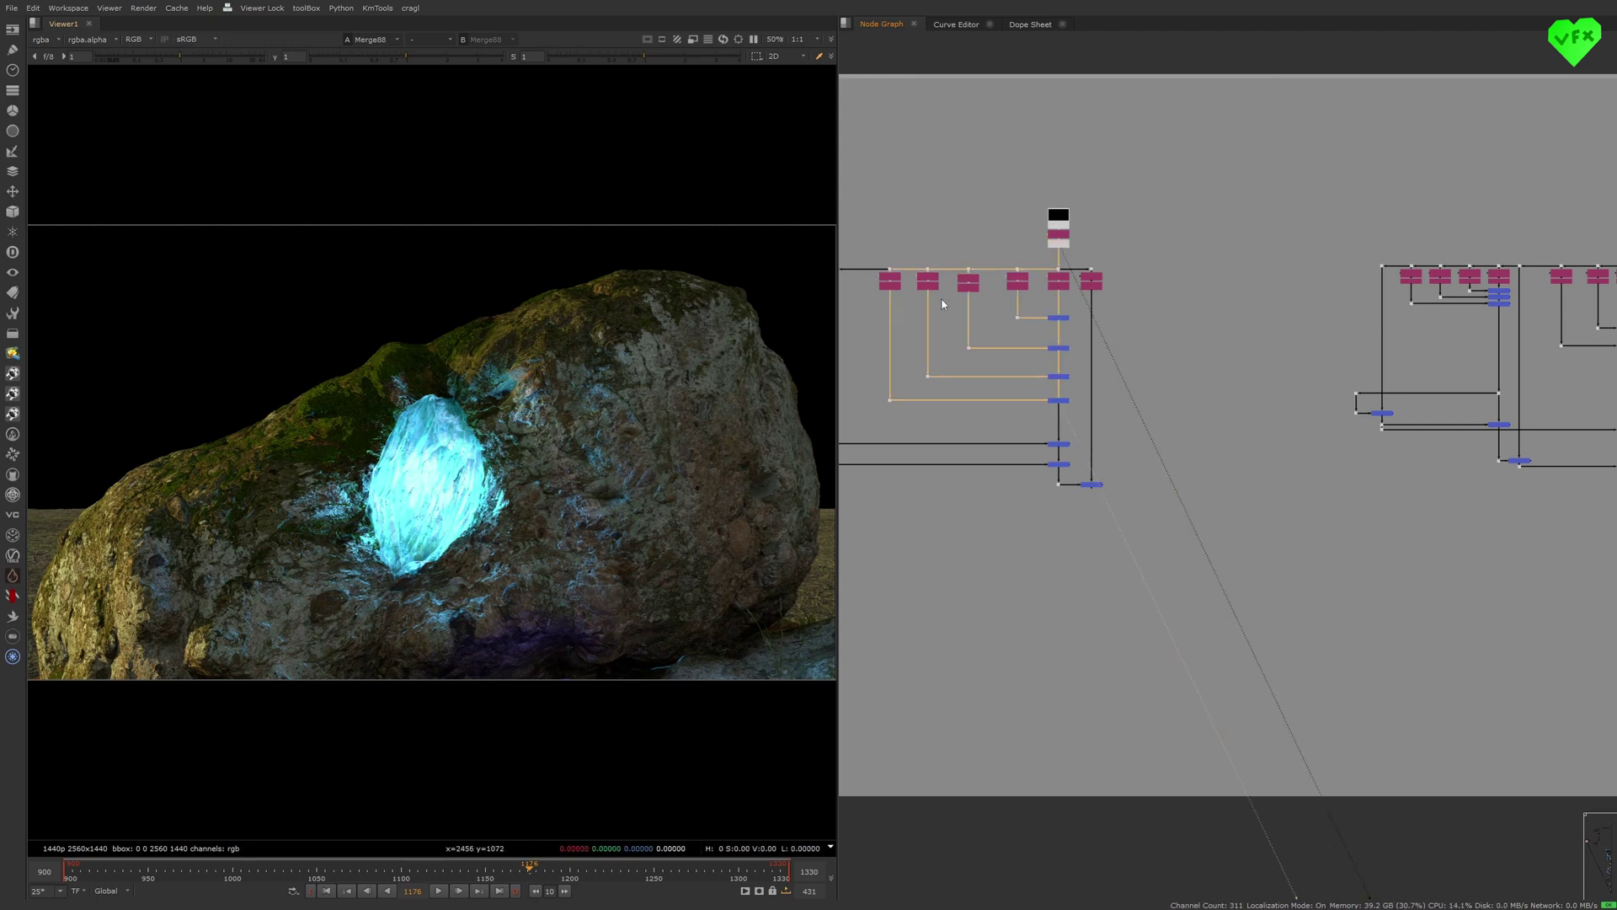
- Compare the glowing crystal up close between the merged passes and the Unpremult source render
{"action": "scroll", "coordinate": [422, 488], "scroll_direction": "up", "scroll_amount": 1}
{"action": "scroll", "coordinate": [425, 485], "scroll_direction": "up", "scroll_amount": 1}
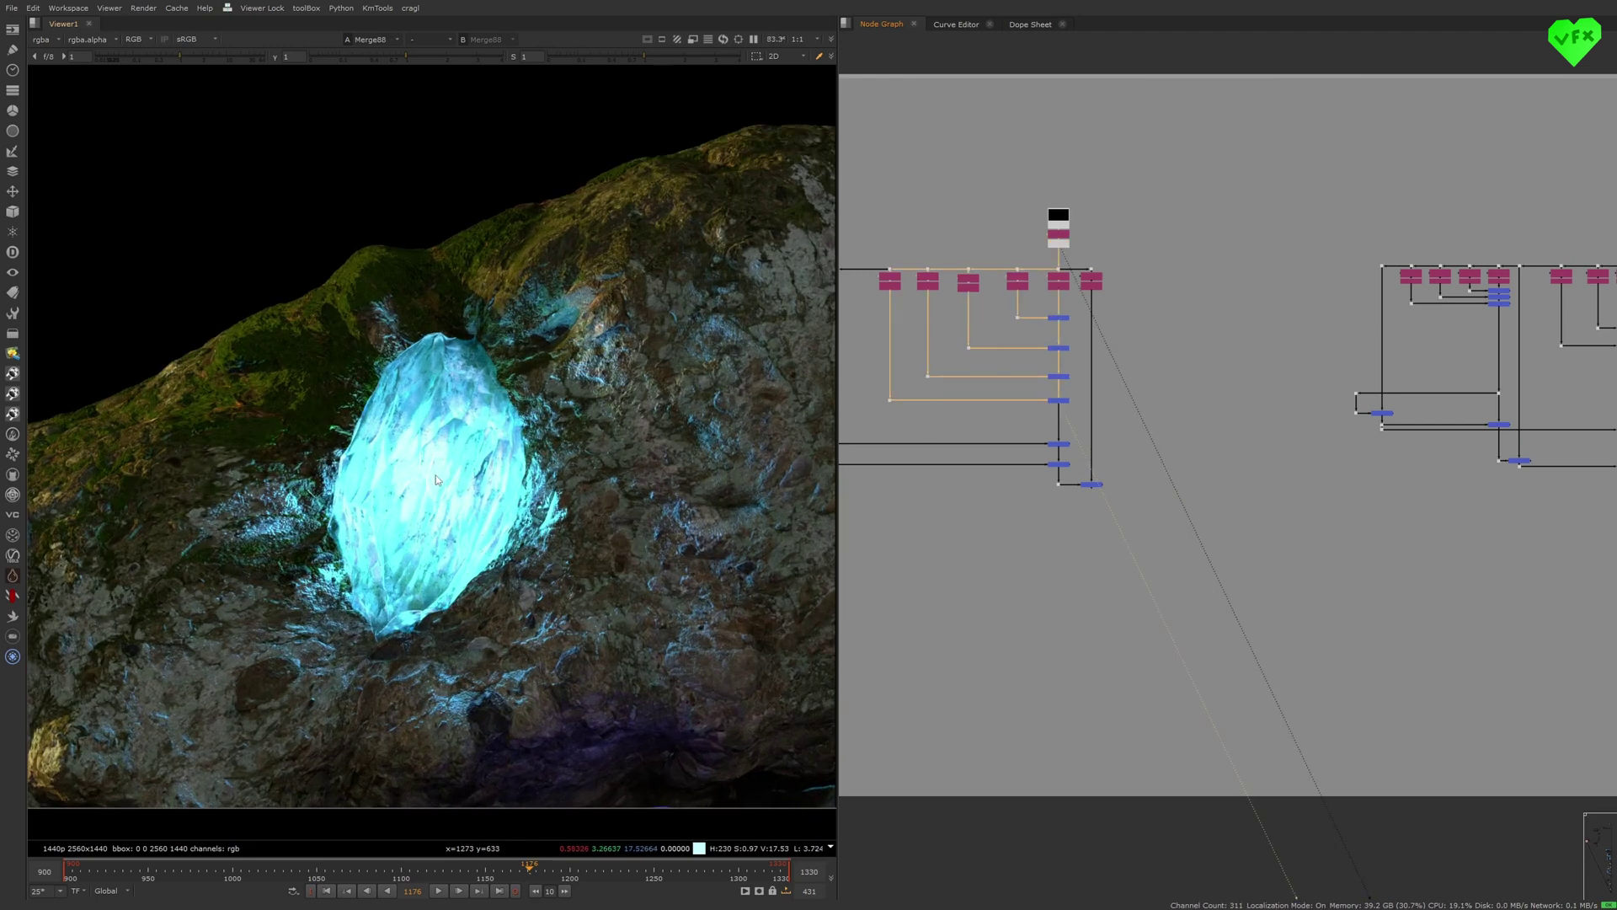
{"action": "middle_click_drag", "start_coordinate": [436, 475], "coordinate": [437, 435]}
{"action": "left_click", "coordinate": [1055, 245]}
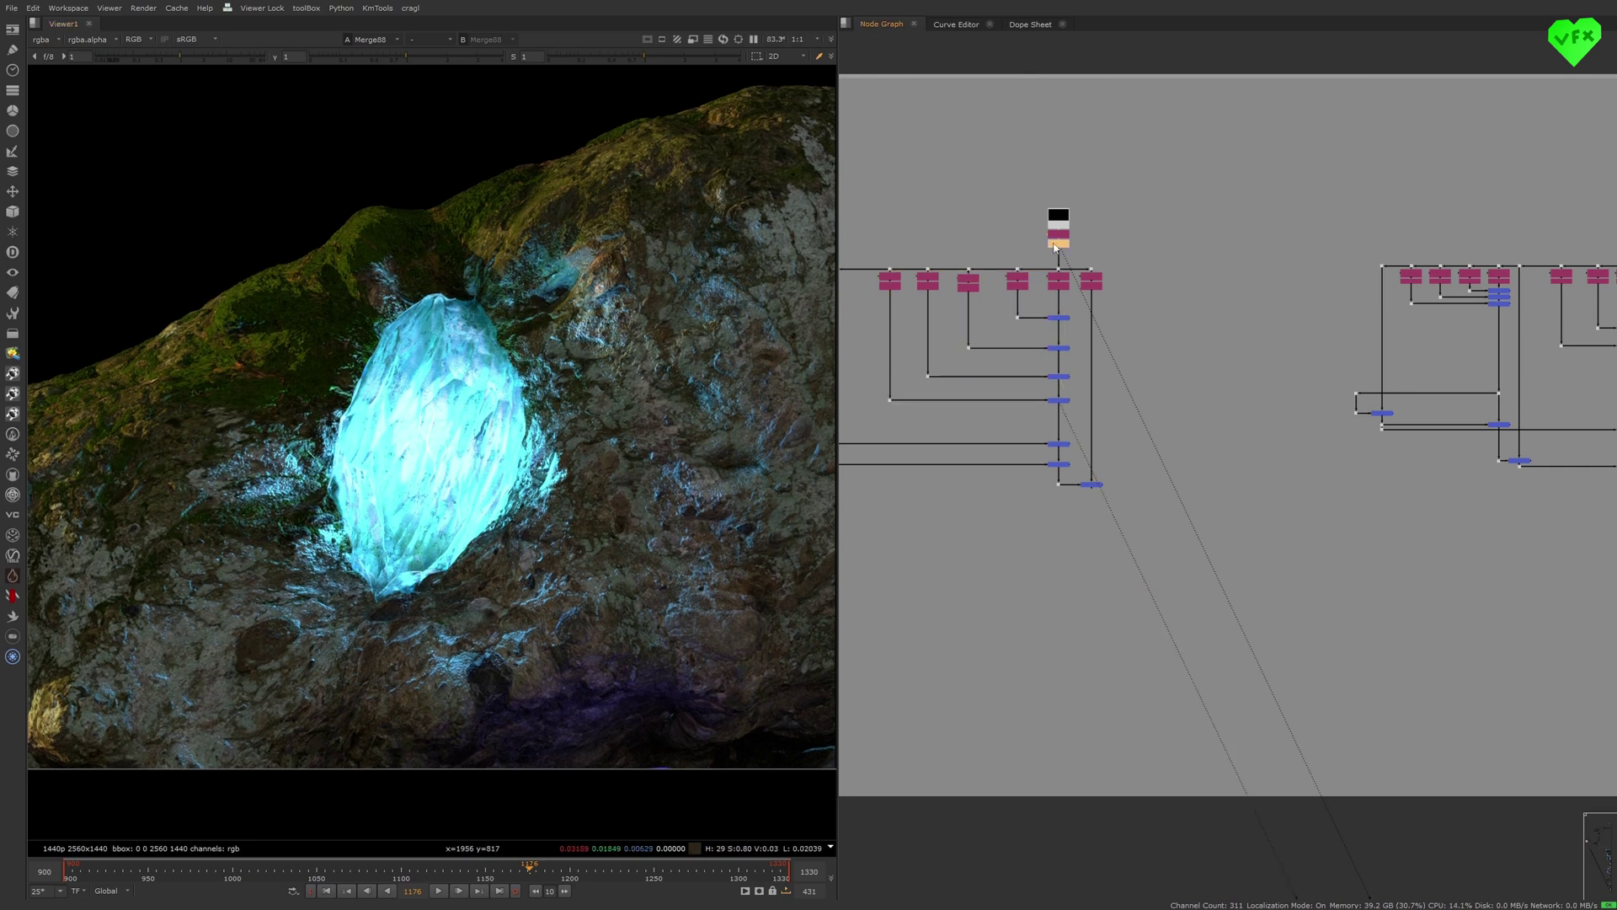
{"action": "key", "text": "1"}
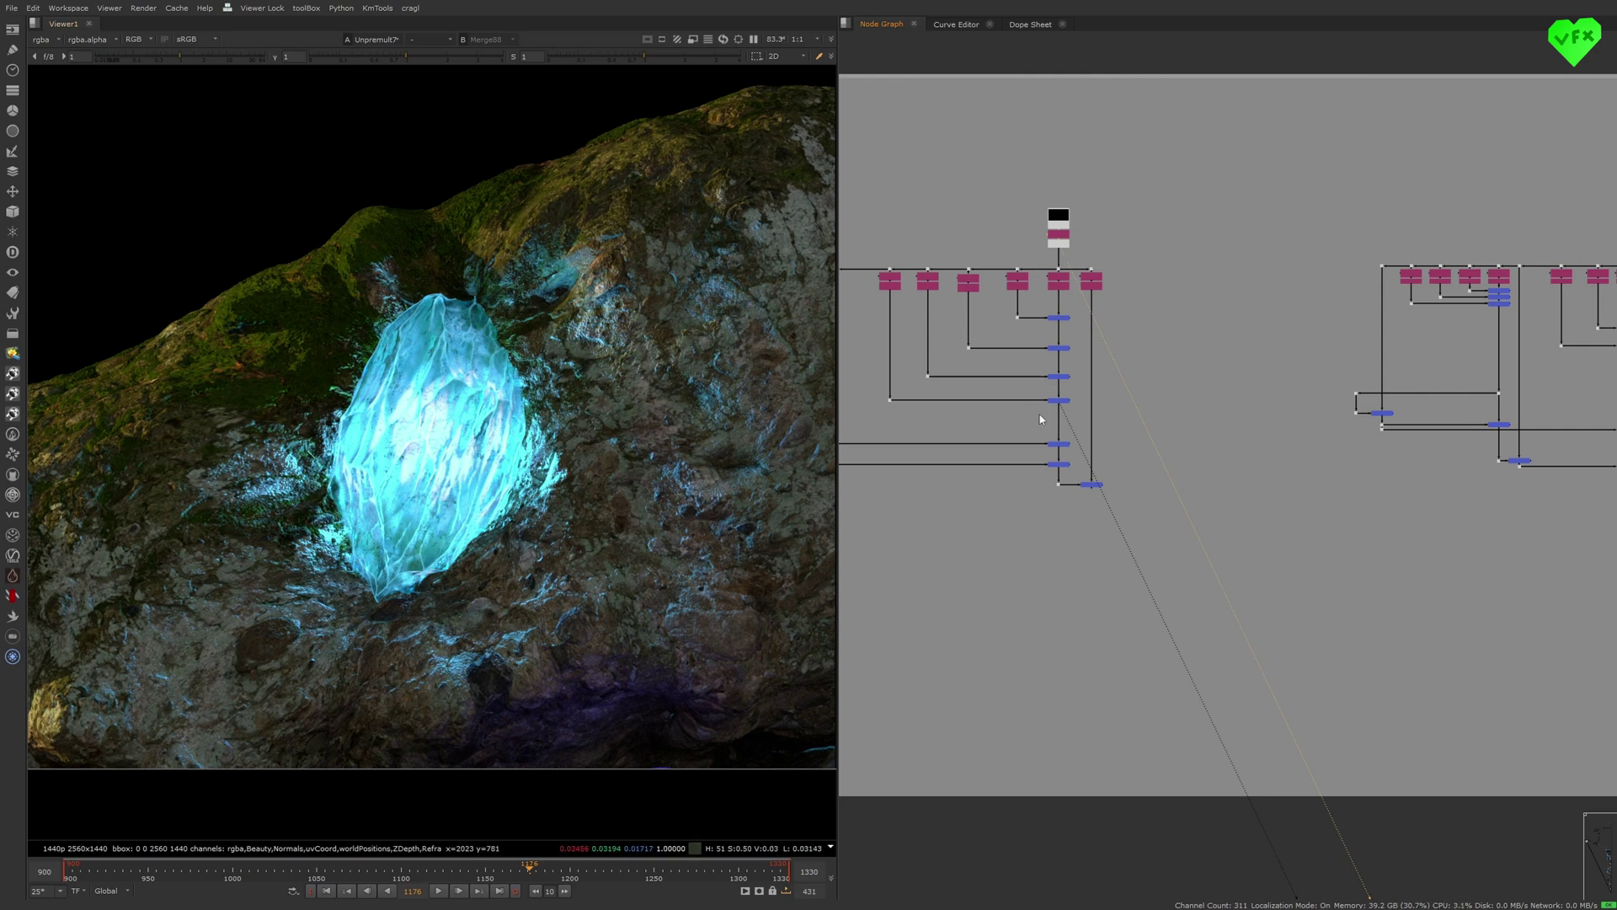
{"action": "left_click", "coordinate": [1064, 401]}
{"action": "key", "text": "1"}
{"action": "left_click", "coordinate": [1057, 243]}
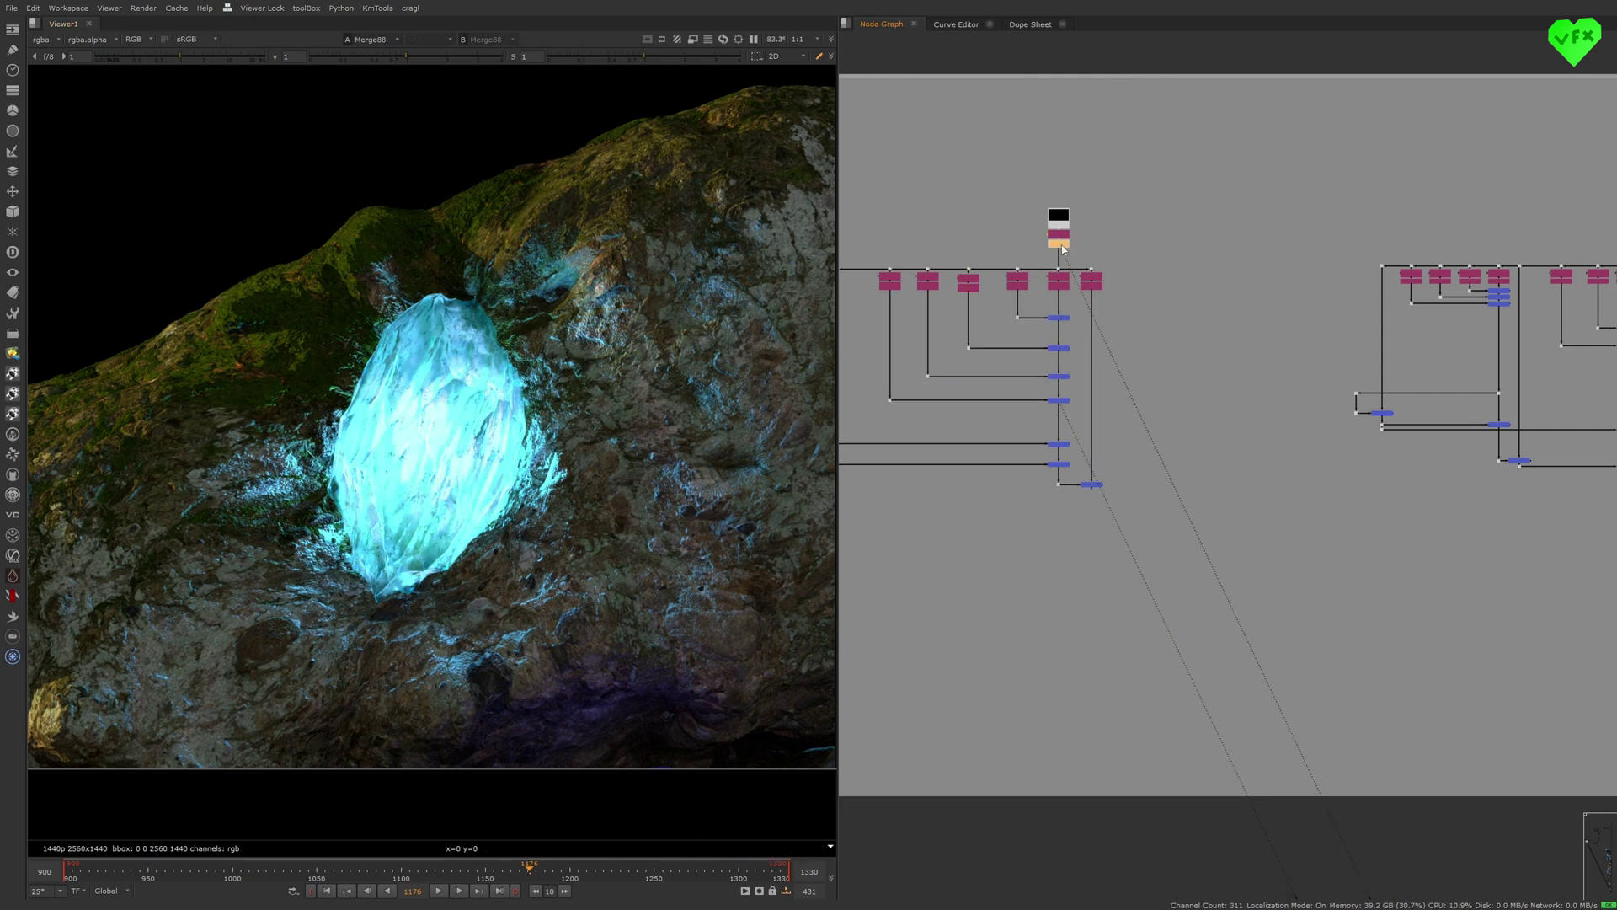
{"action": "key", "text": "2"}
{"action": "left_click", "coordinate": [1037, 232]}
{"action": "key", "text": "1"}
{"action": "key", "text": "2"}
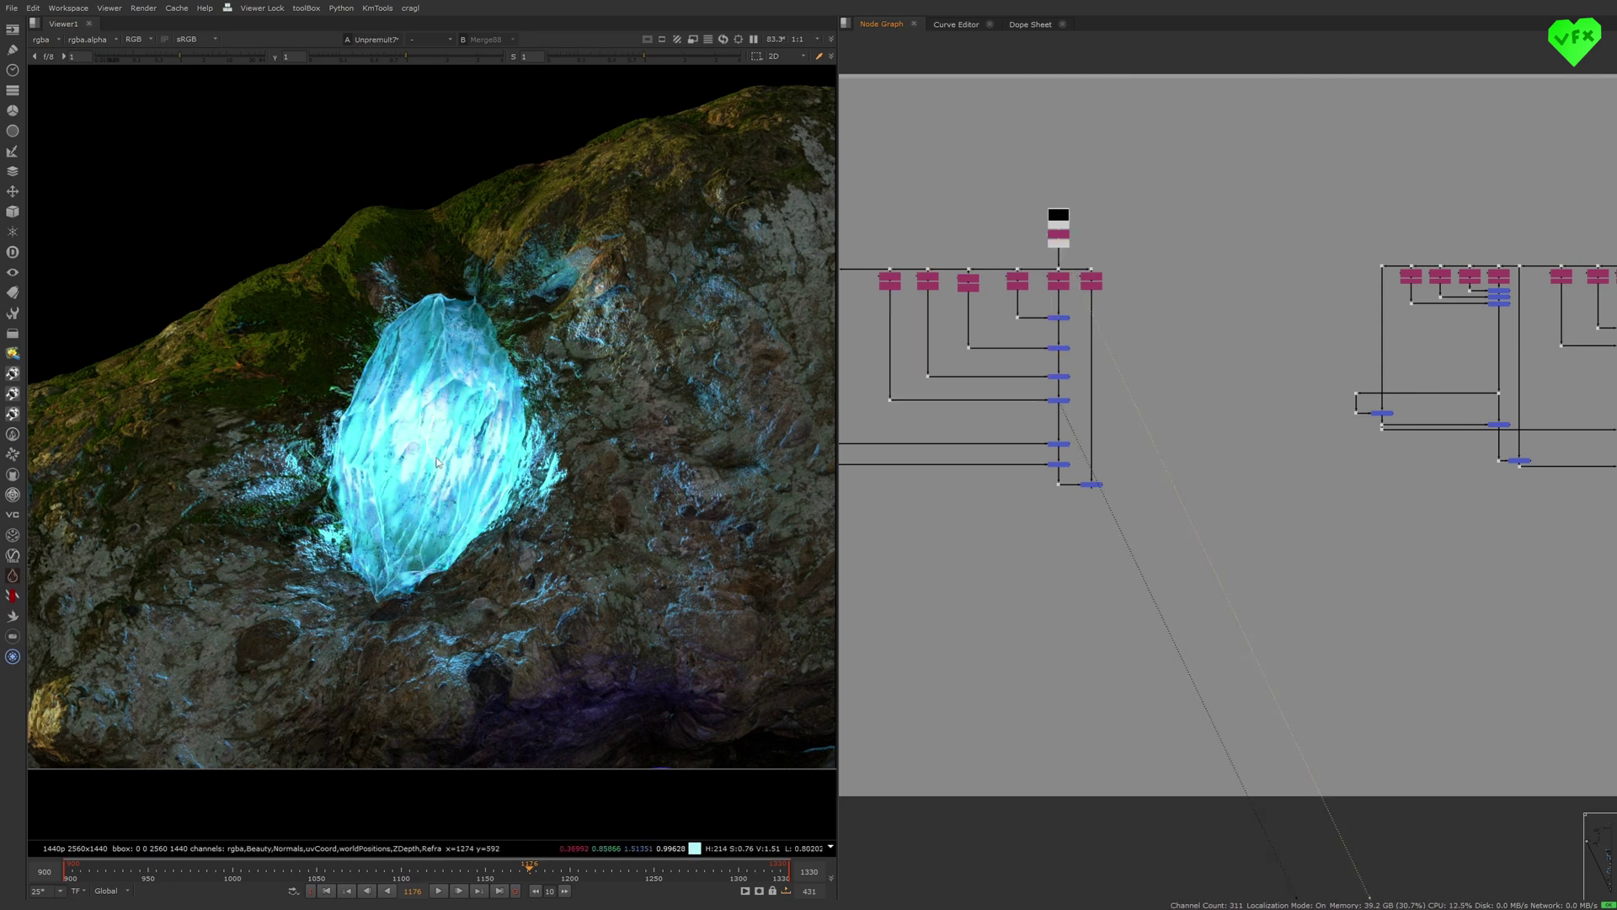
{"action": "key", "text": "1"}
{"action": "key", "text": "2"}
- View the last of the plus merges directly below the shuffles in the dropship render's main column
{"action": "middle_click_drag", "start_coordinate": [1434, 381], "coordinate": [841, 448]}
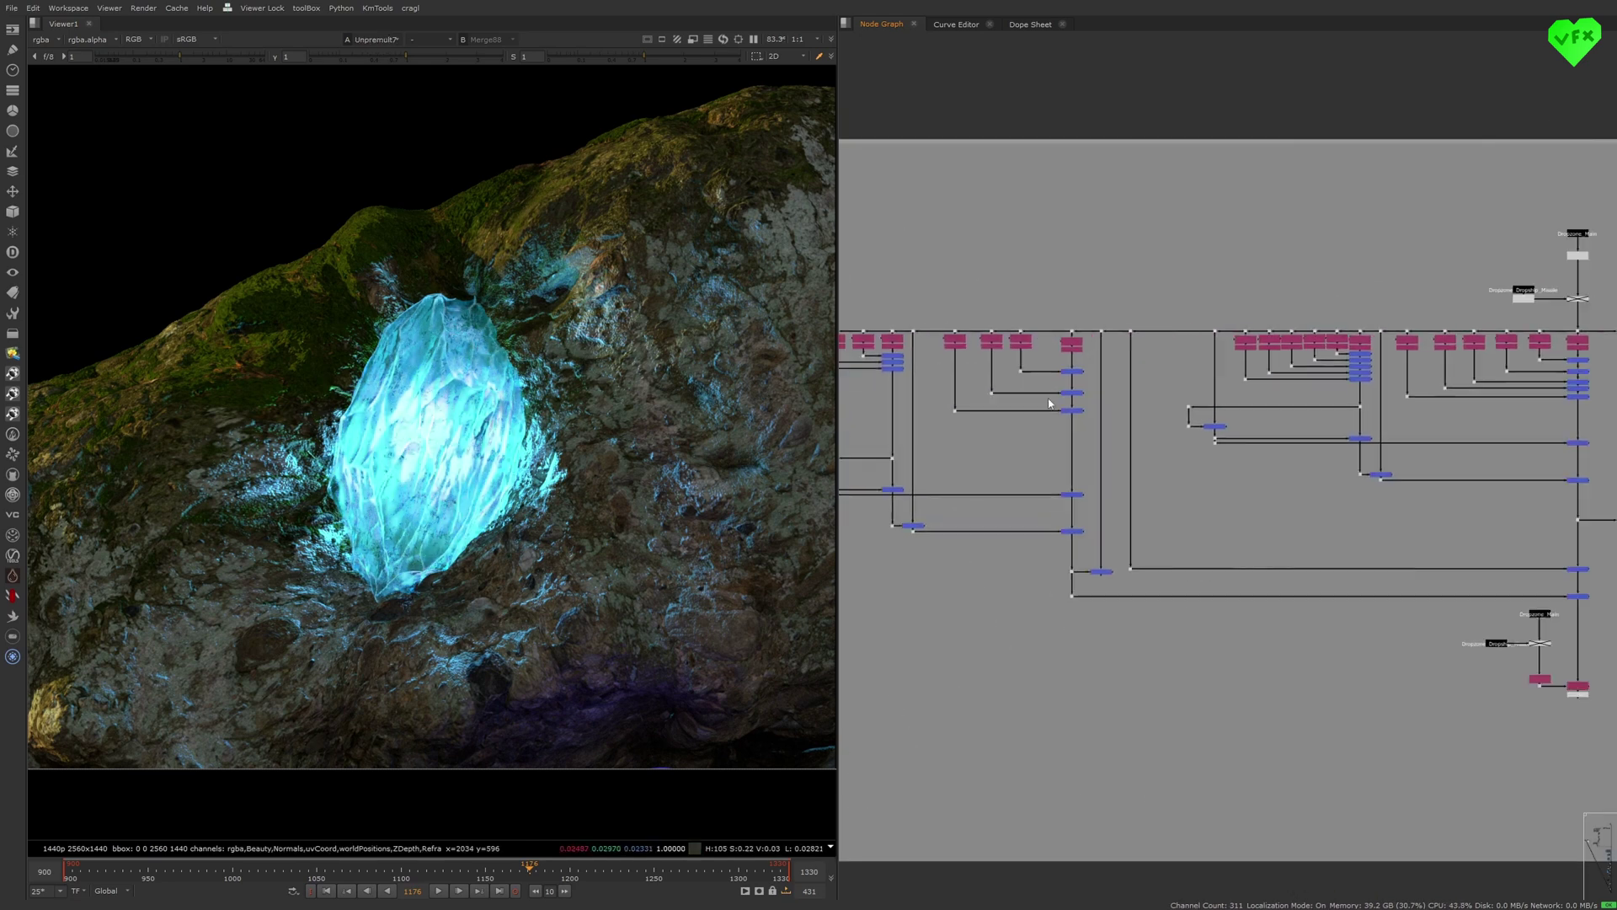
{"action": "middle_click_drag", "start_coordinate": [1501, 417], "coordinate": [1247, 398]}
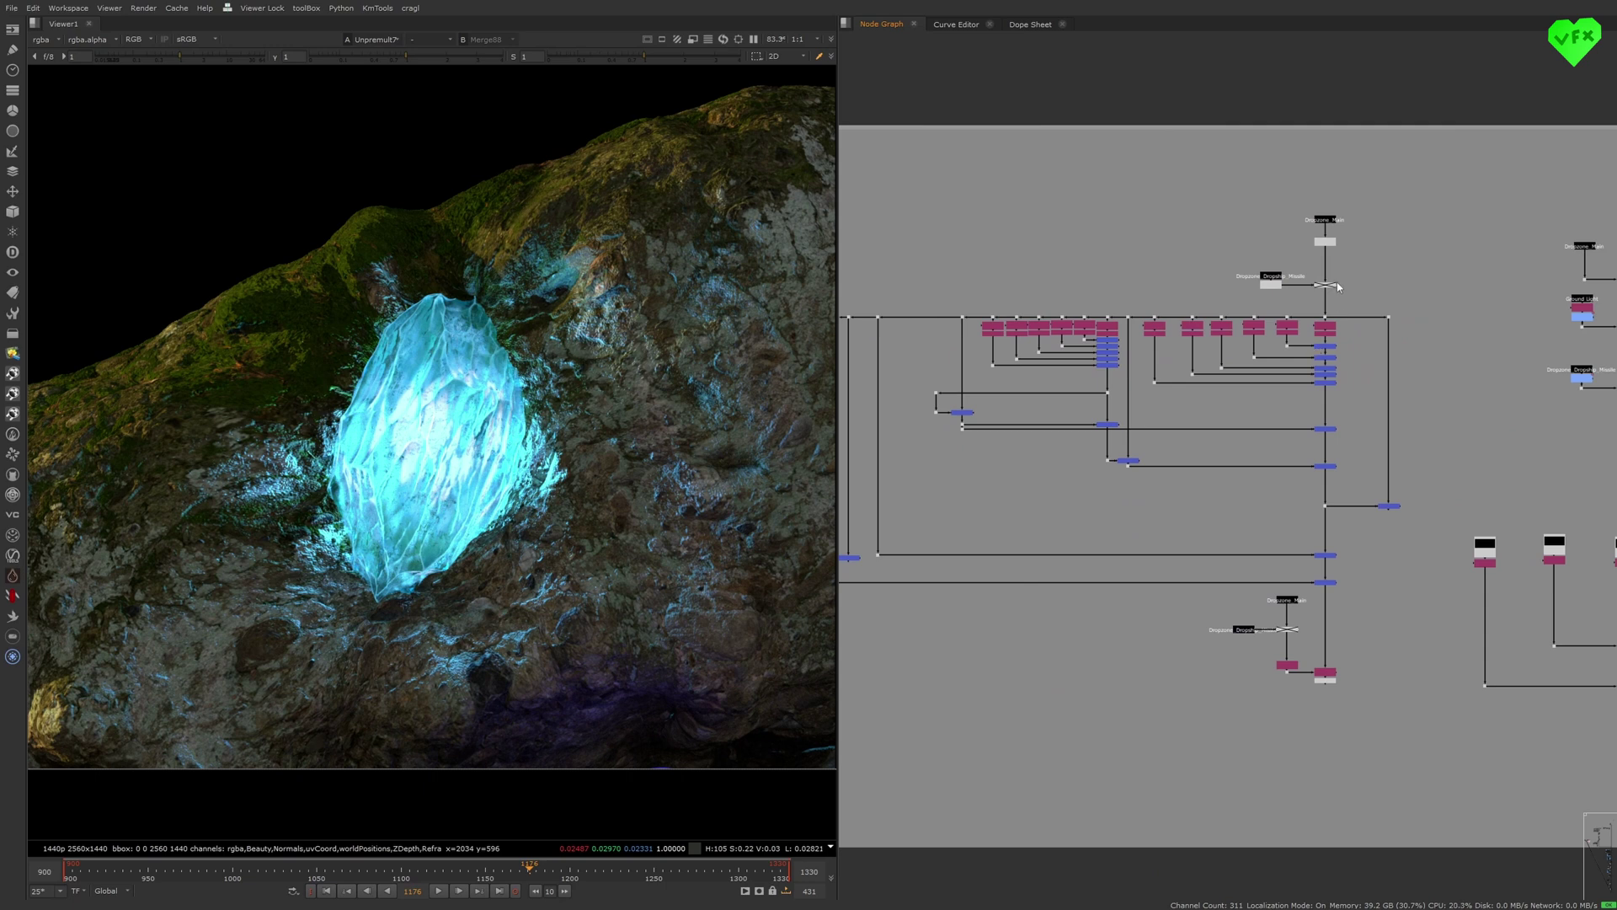
{"action": "left_click", "coordinate": [1328, 383]}
{"action": "key", "text": "1"}
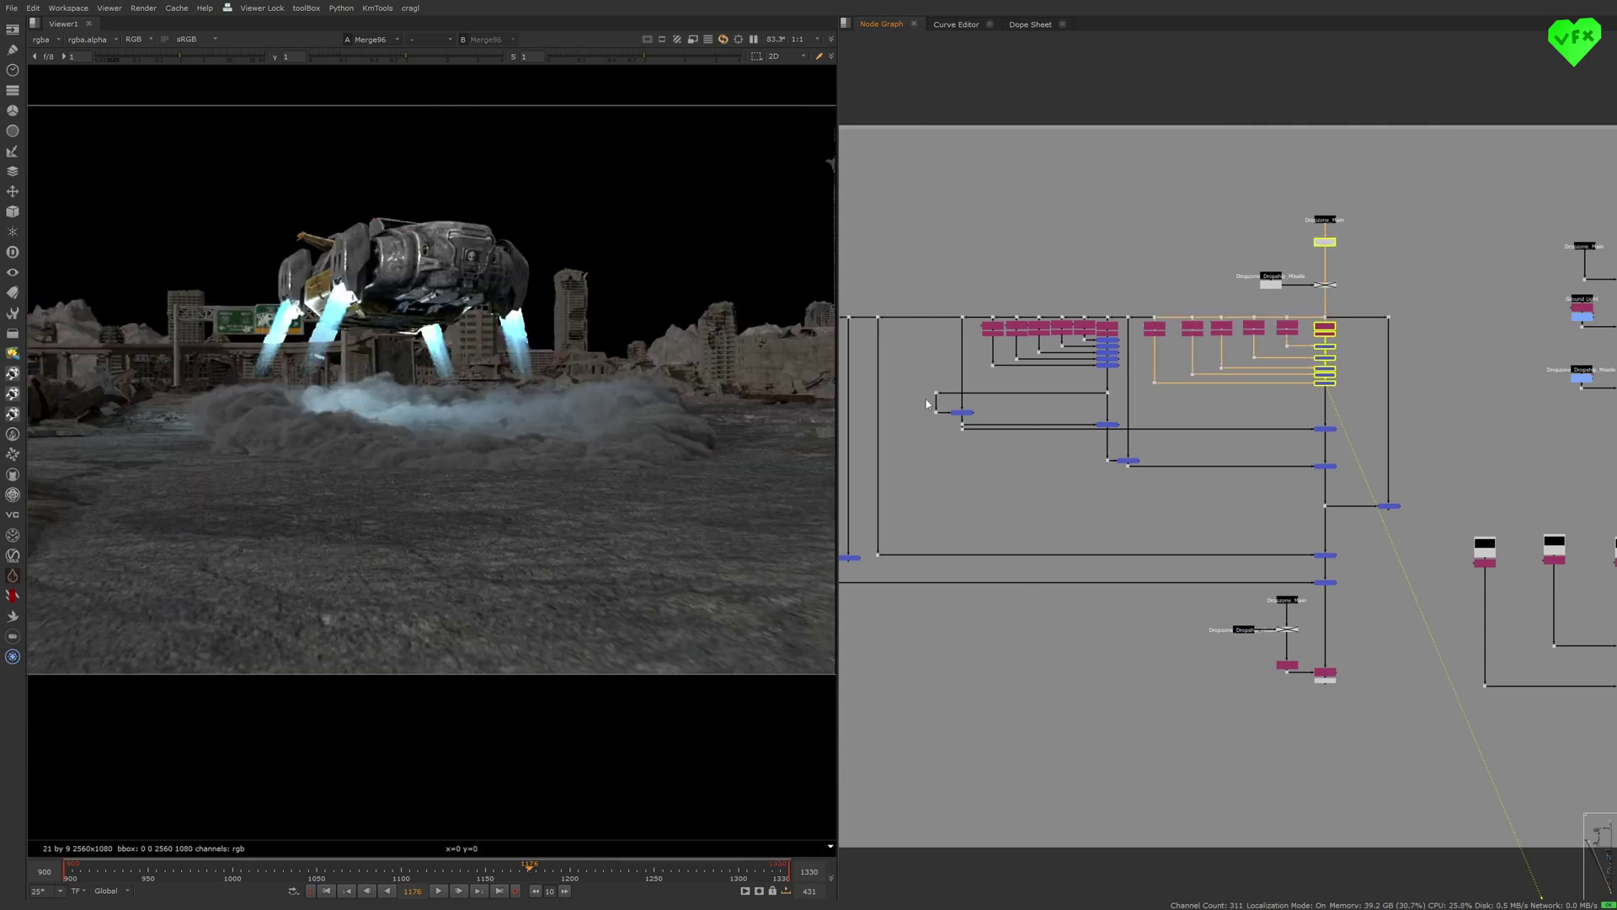
- Compare the dropship up close between the merged passes and the Unpremult source render
{"action": "left_click", "coordinate": [1325, 242]}
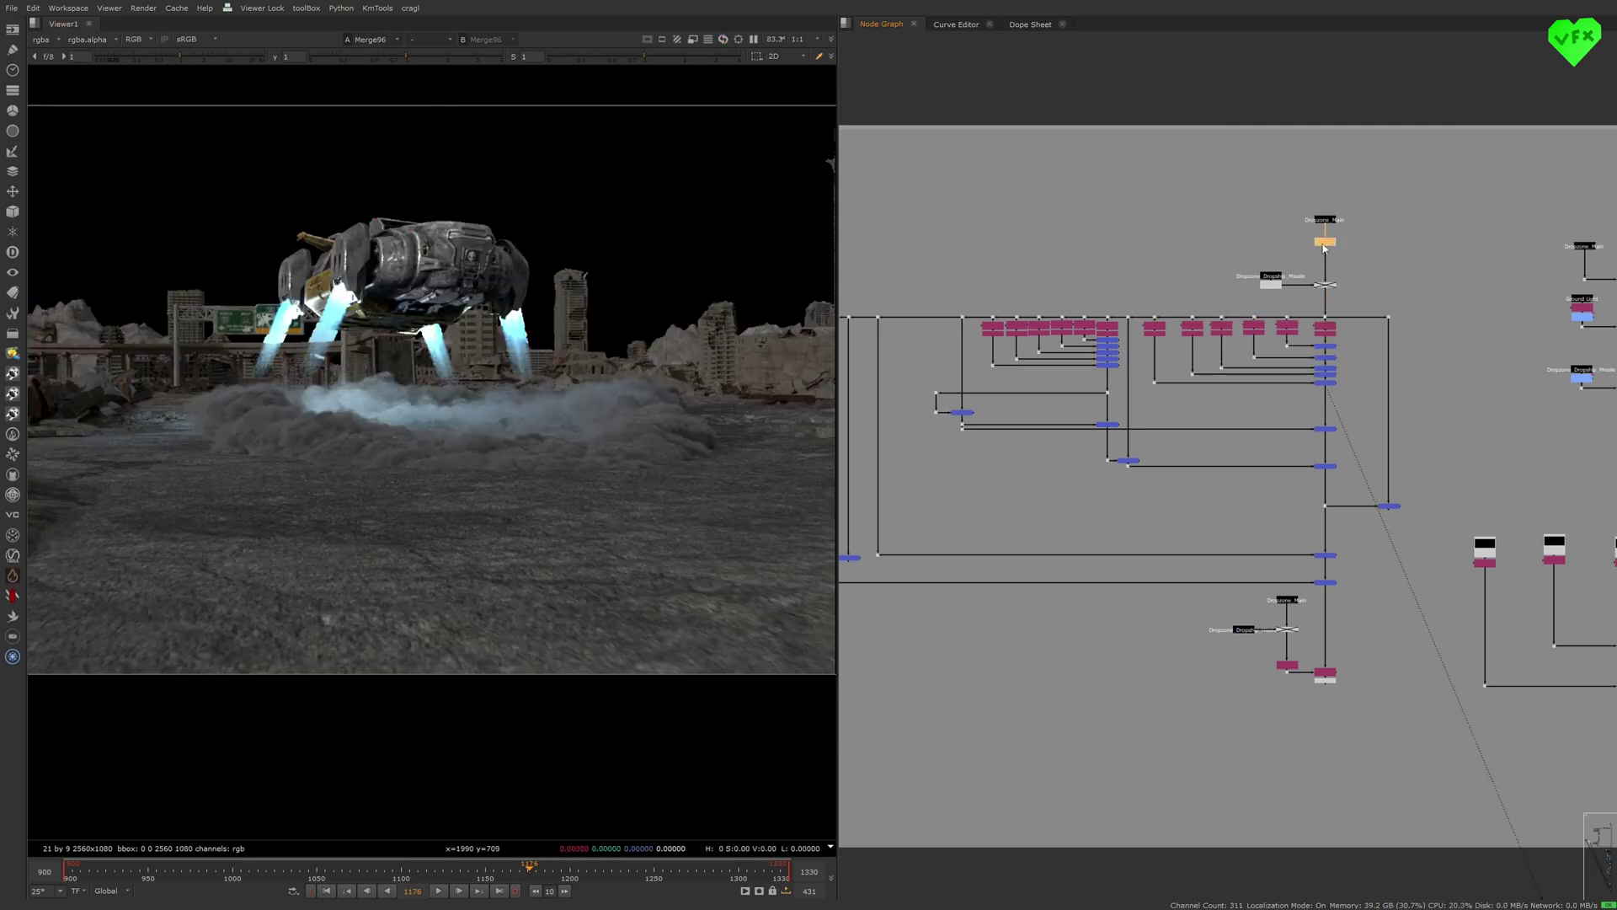
{"action": "scroll", "coordinate": [381, 308], "scroll_direction": "up", "scroll_amount": 2}
{"action": "key", "text": "2"}
{"action": "key", "text": "1"}
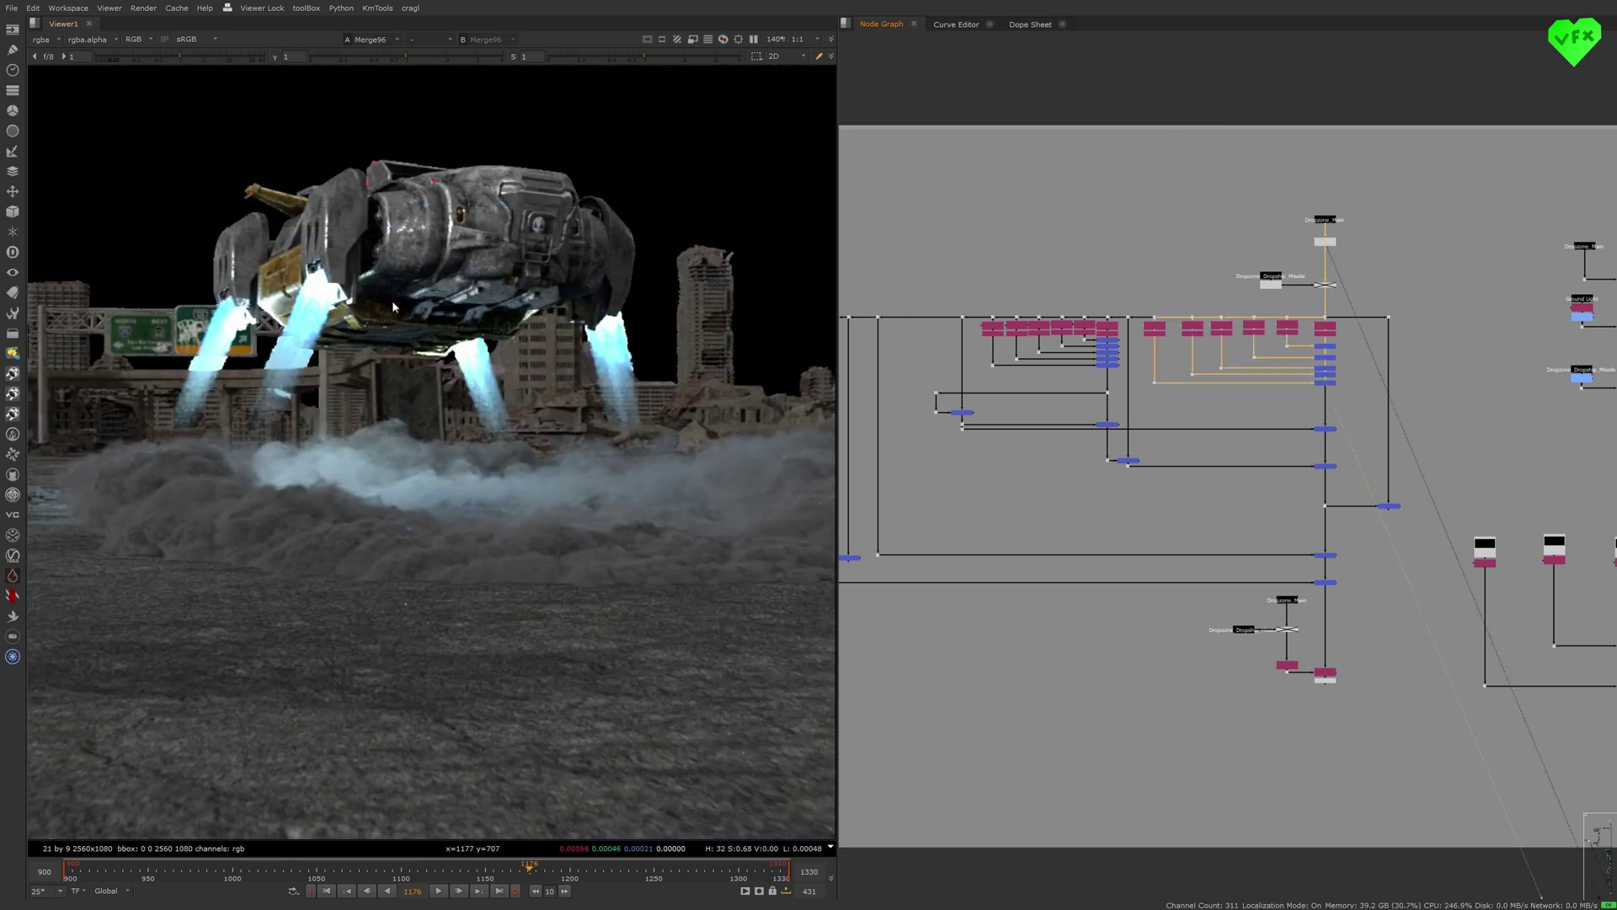
{"action": "key", "text": "2"}
{"action": "key", "text": "1"}
{"action": "left_click", "coordinate": [1079, 325]}
{"action": "key", "text": "1"}
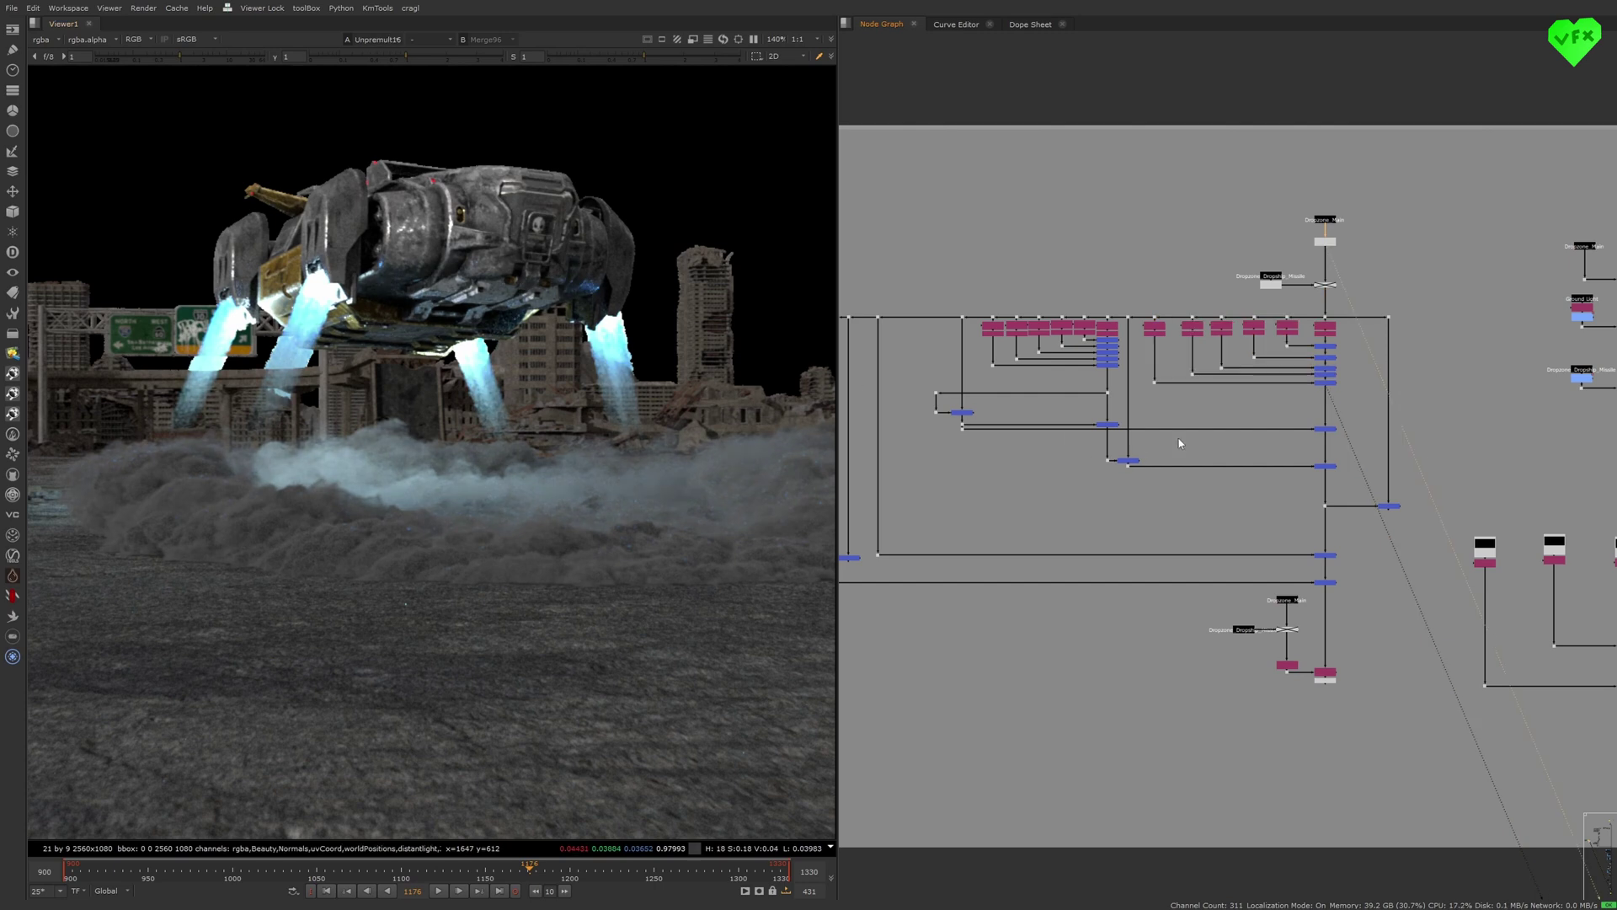
- Widen the node graph pane, enlarge the Dropzone_Main shuffle network and show the whole dropship in the narrowed viewer
{"action": "scroll", "coordinate": [1179, 442], "scroll_direction": "up", "scroll_amount": 3}
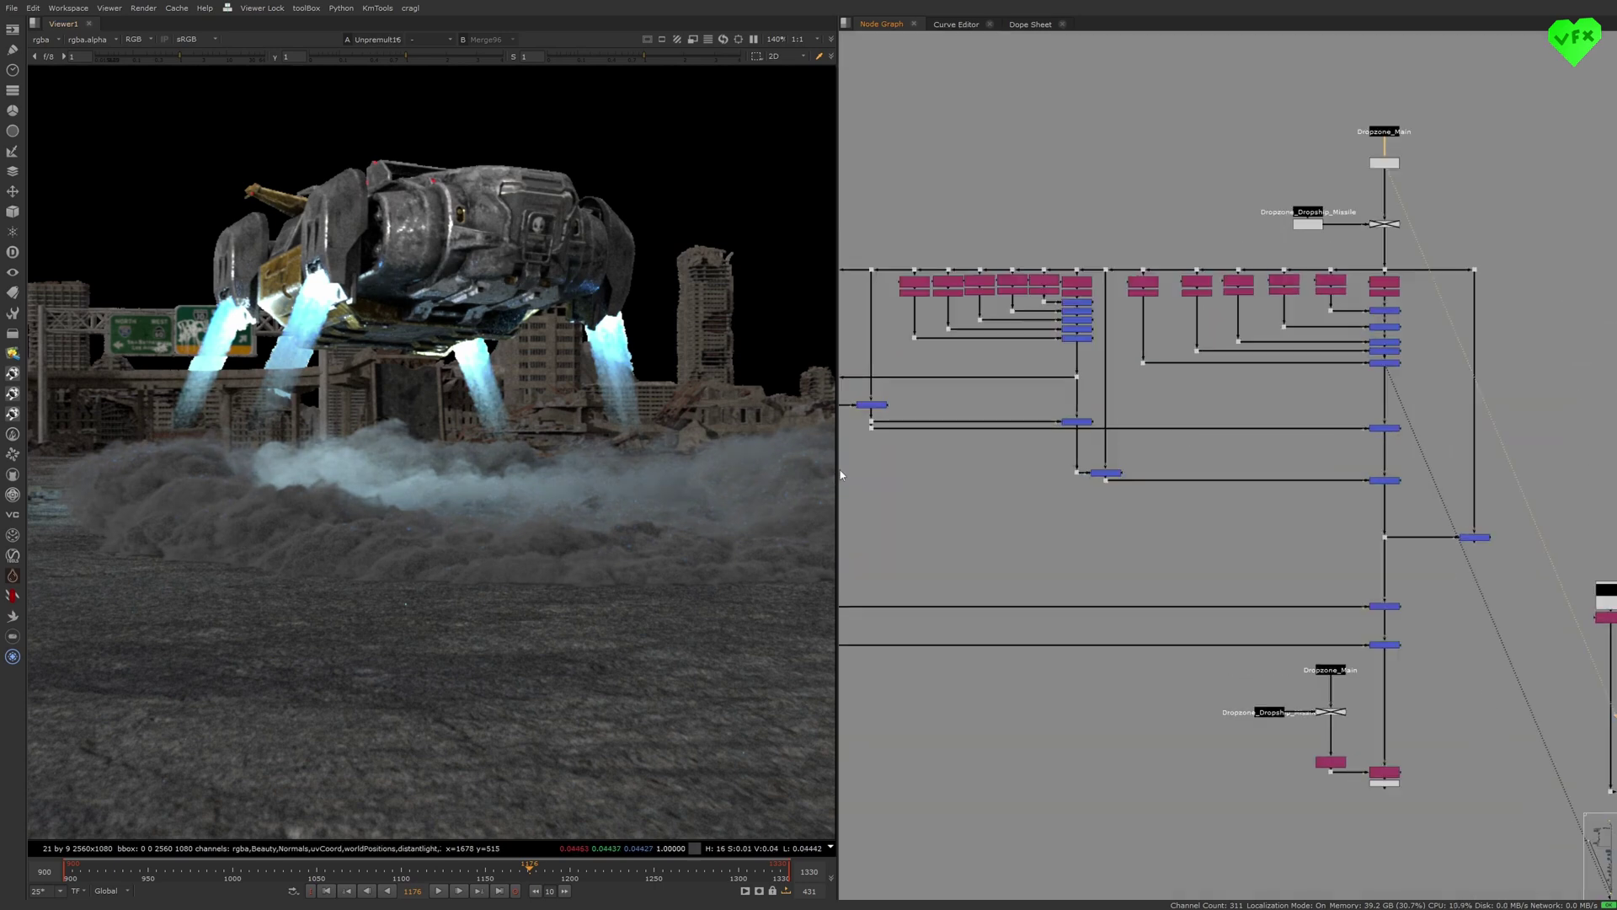
{"action": "left_click_drag", "start_coordinate": [841, 475], "coordinate": [447, 468]}
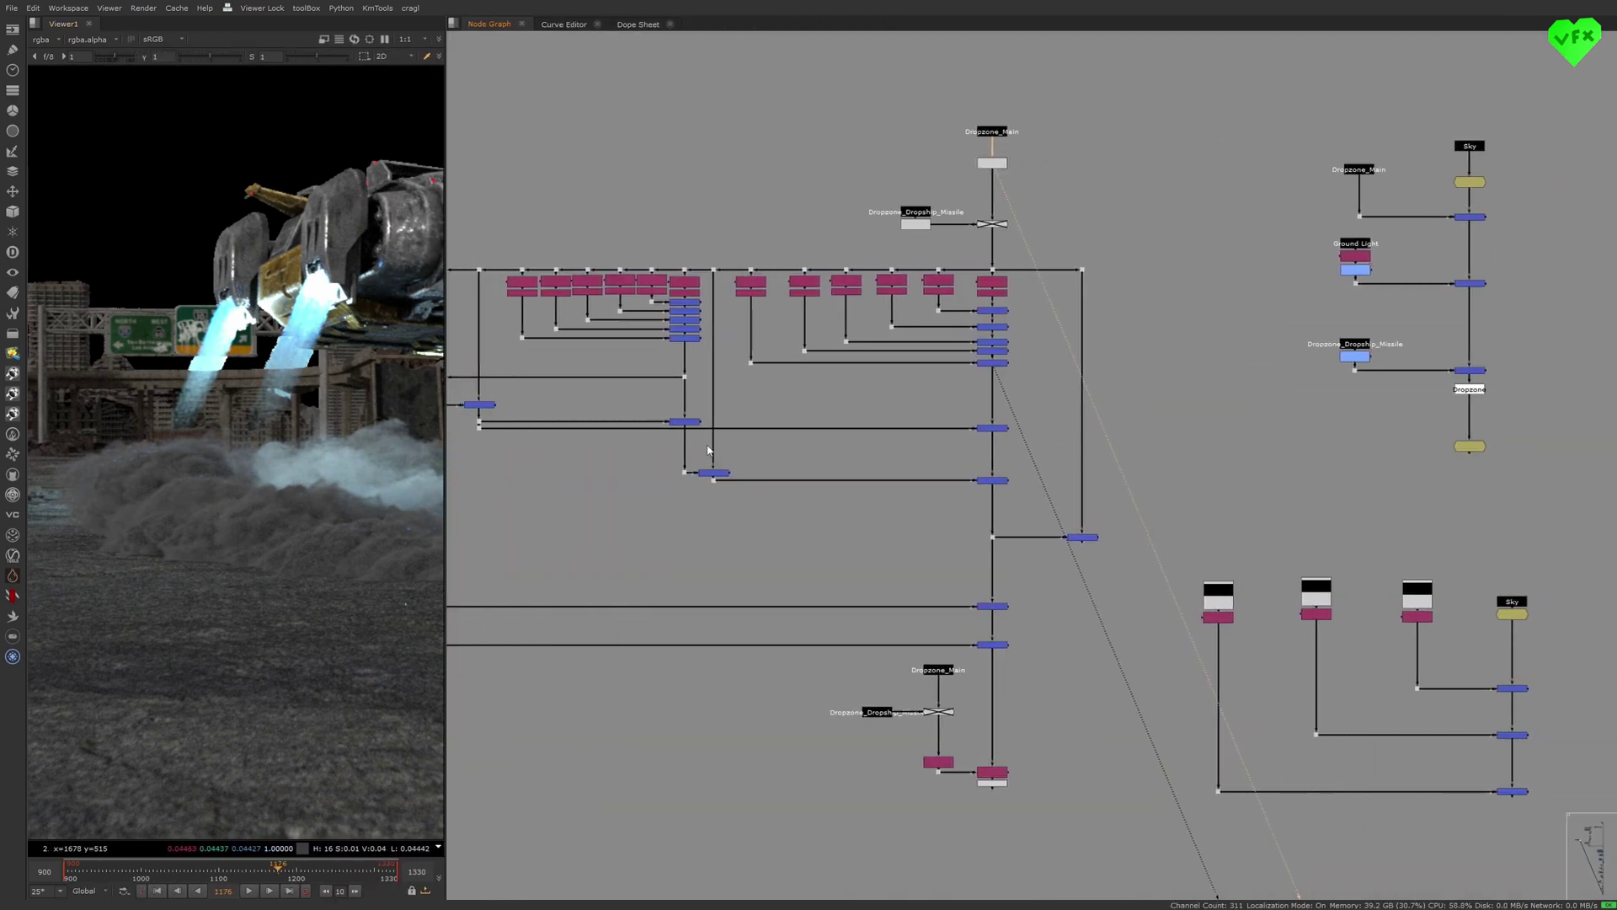
{"action": "scroll", "coordinate": [1055, 432], "scroll_direction": "up", "scroll_amount": 5}
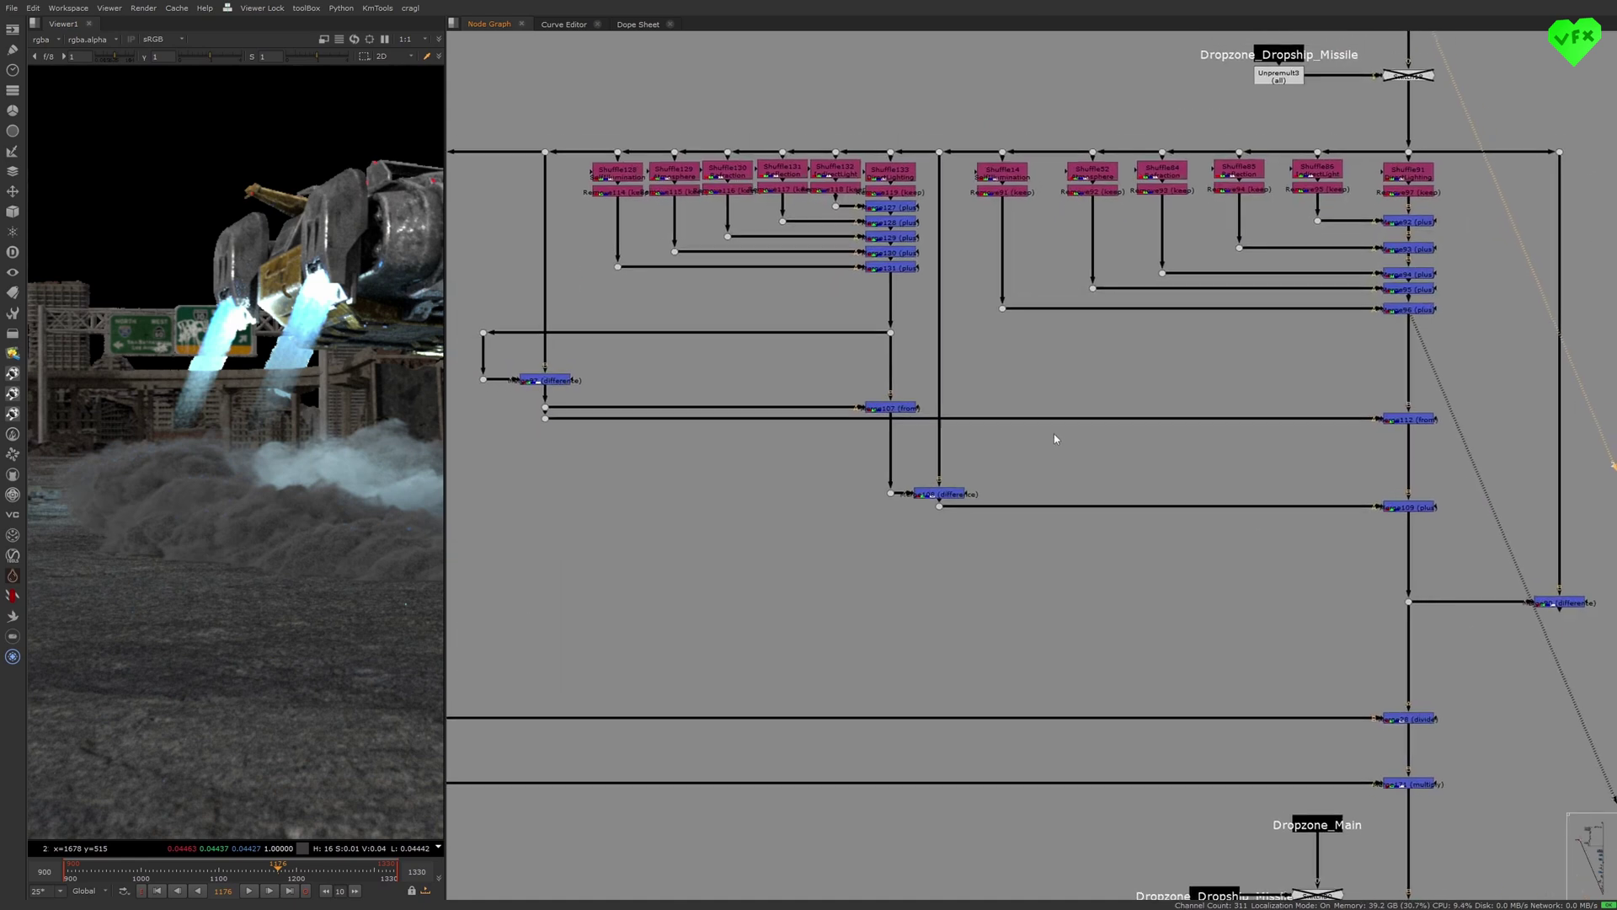
{"action": "middle_click_drag", "start_coordinate": [1056, 438], "coordinate": [1056, 452]}
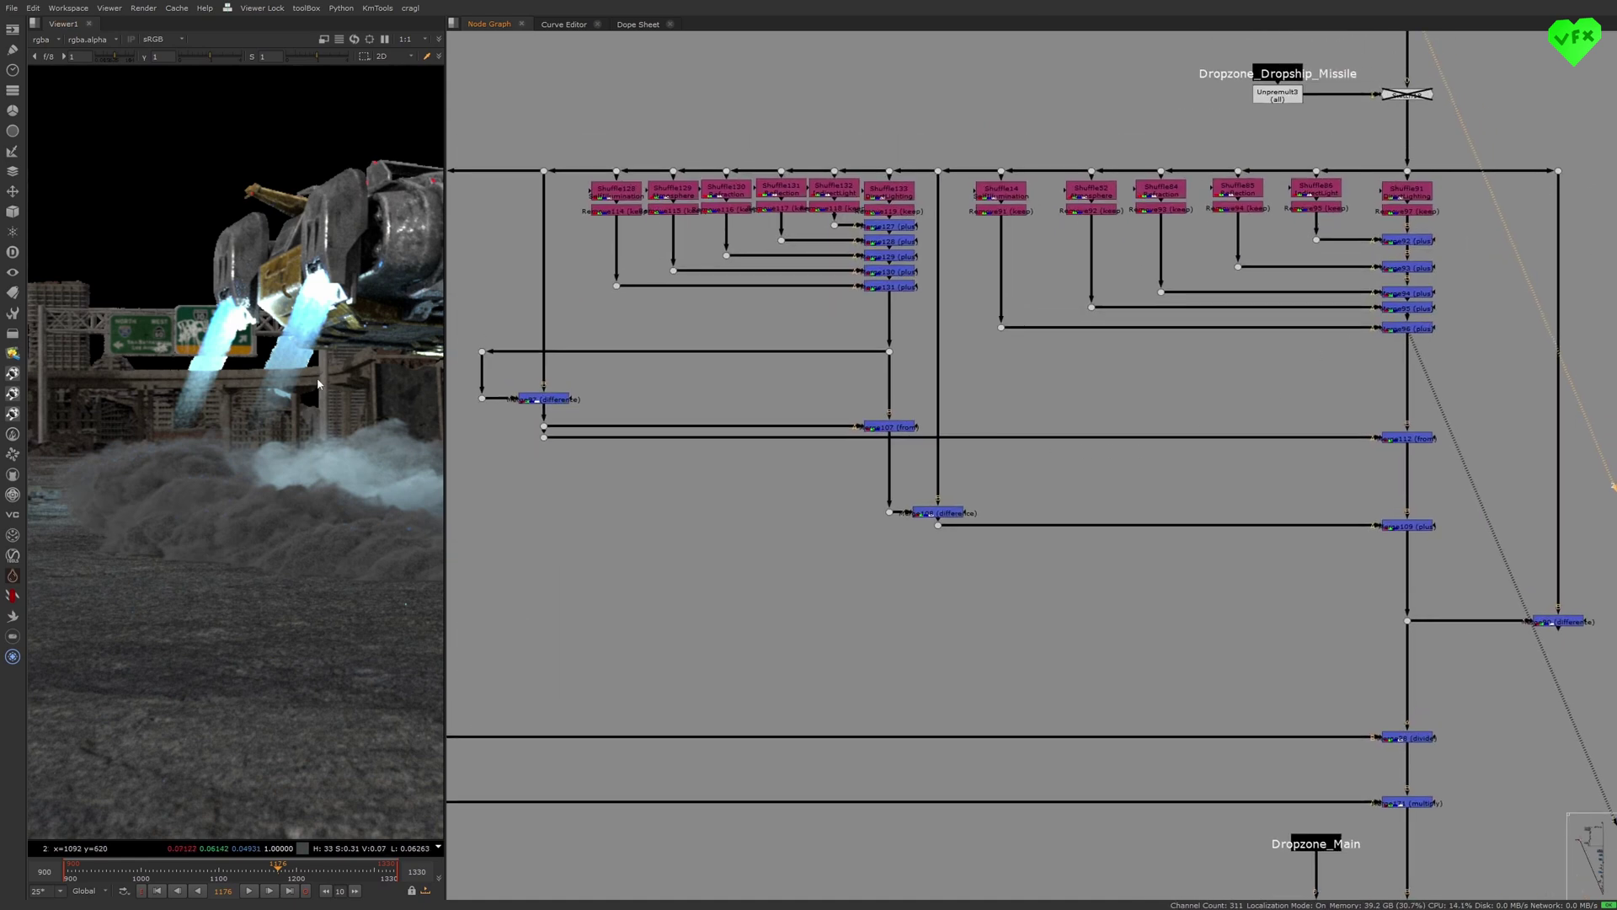
{"action": "scroll", "coordinate": [319, 384], "scroll_direction": "down", "scroll_amount": 5}
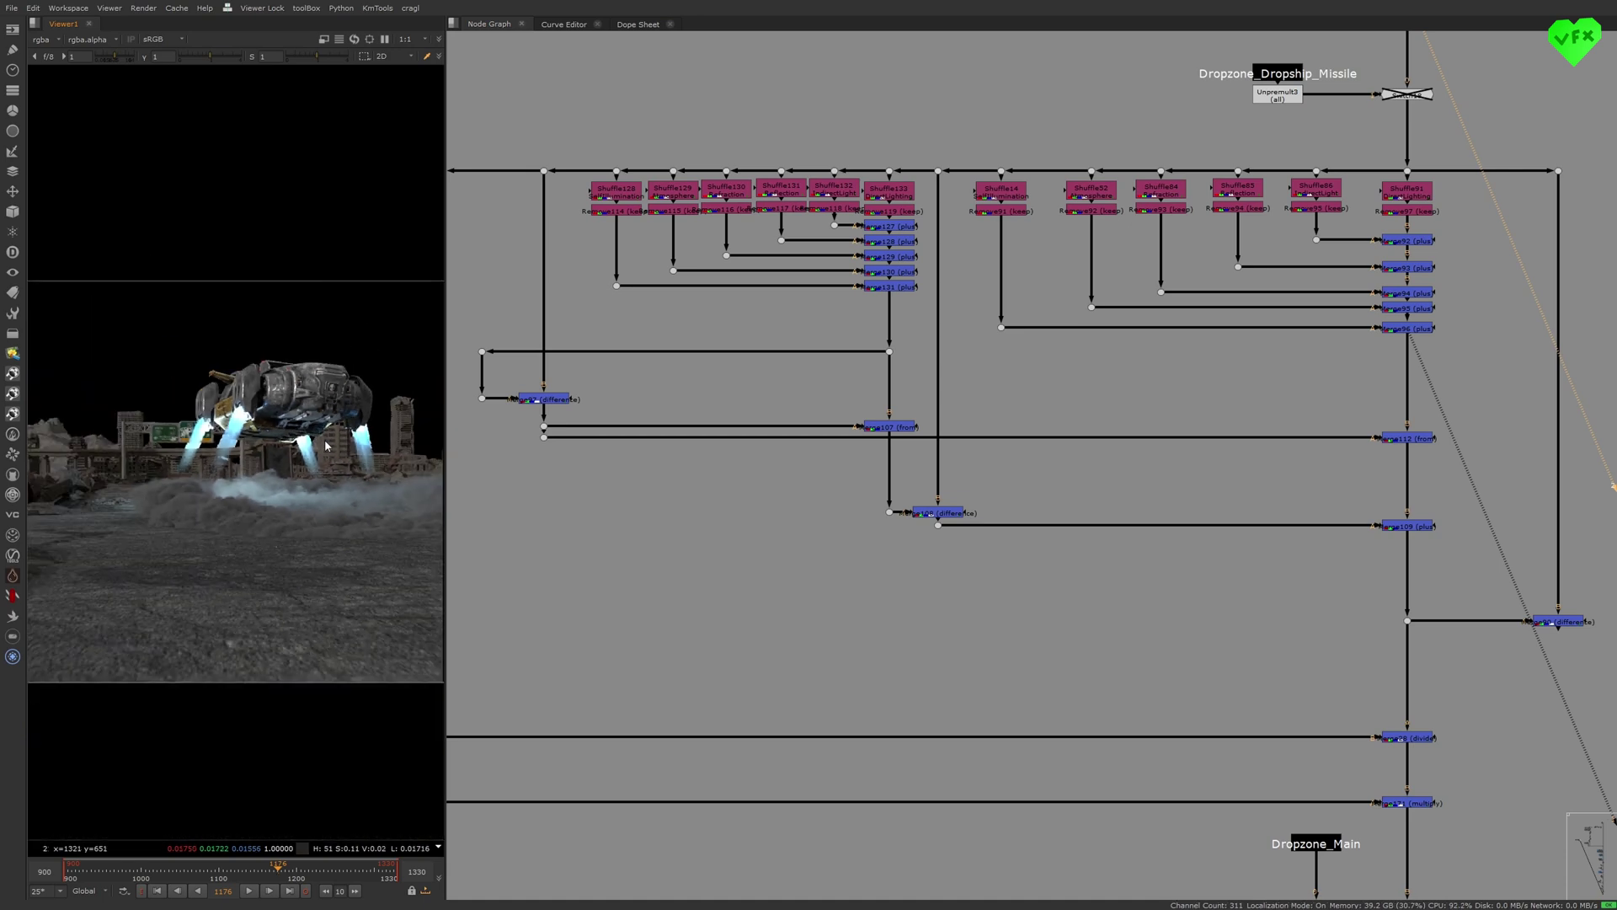
{"action": "scroll", "coordinate": [327, 445], "scroll_direction": "up", "scroll_amount": 2}
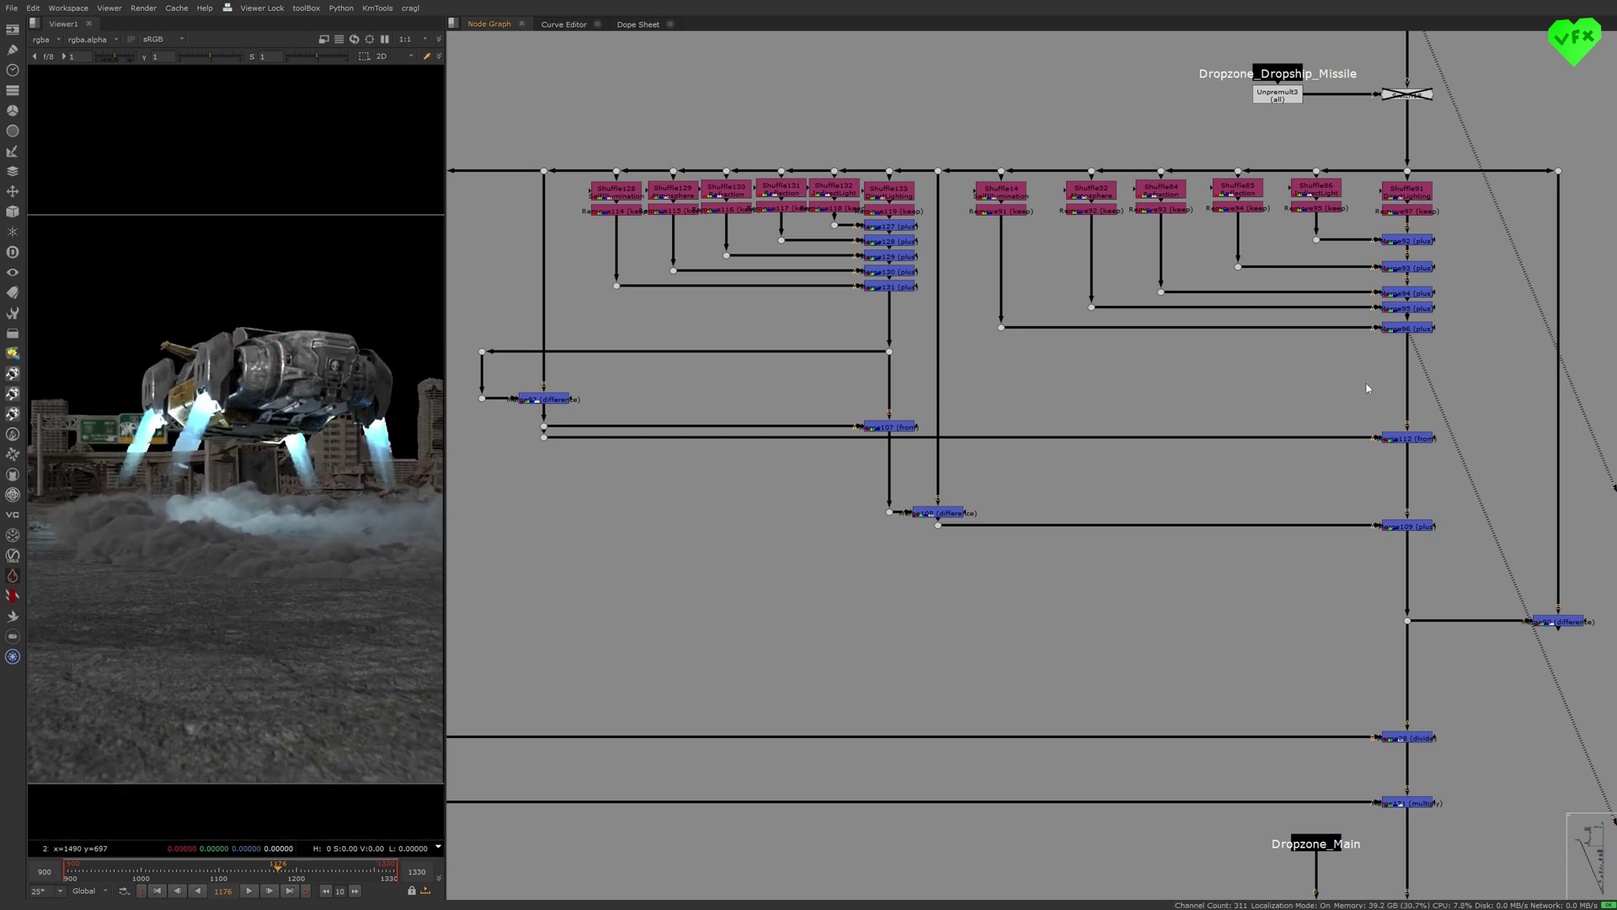
- Examine the shuffle branches feeding the Dropzone_Main rebuild, from the farthest side branches back to the main column
{"action": "middle_click_drag", "start_coordinate": [1332, 340], "coordinate": [1321, 357]}
{"action": "middle_click_drag", "start_coordinate": [946, 325], "coordinate": [1237, 314]}
{"action": "scroll", "coordinate": [1236, 314], "scroll_direction": "down", "scroll_amount": 1}
{"action": "middle_click_drag", "start_coordinate": [539, 295], "coordinate": [949, 287]}
{"action": "middle_click_drag", "start_coordinate": [570, 328], "coordinate": [780, 328]}
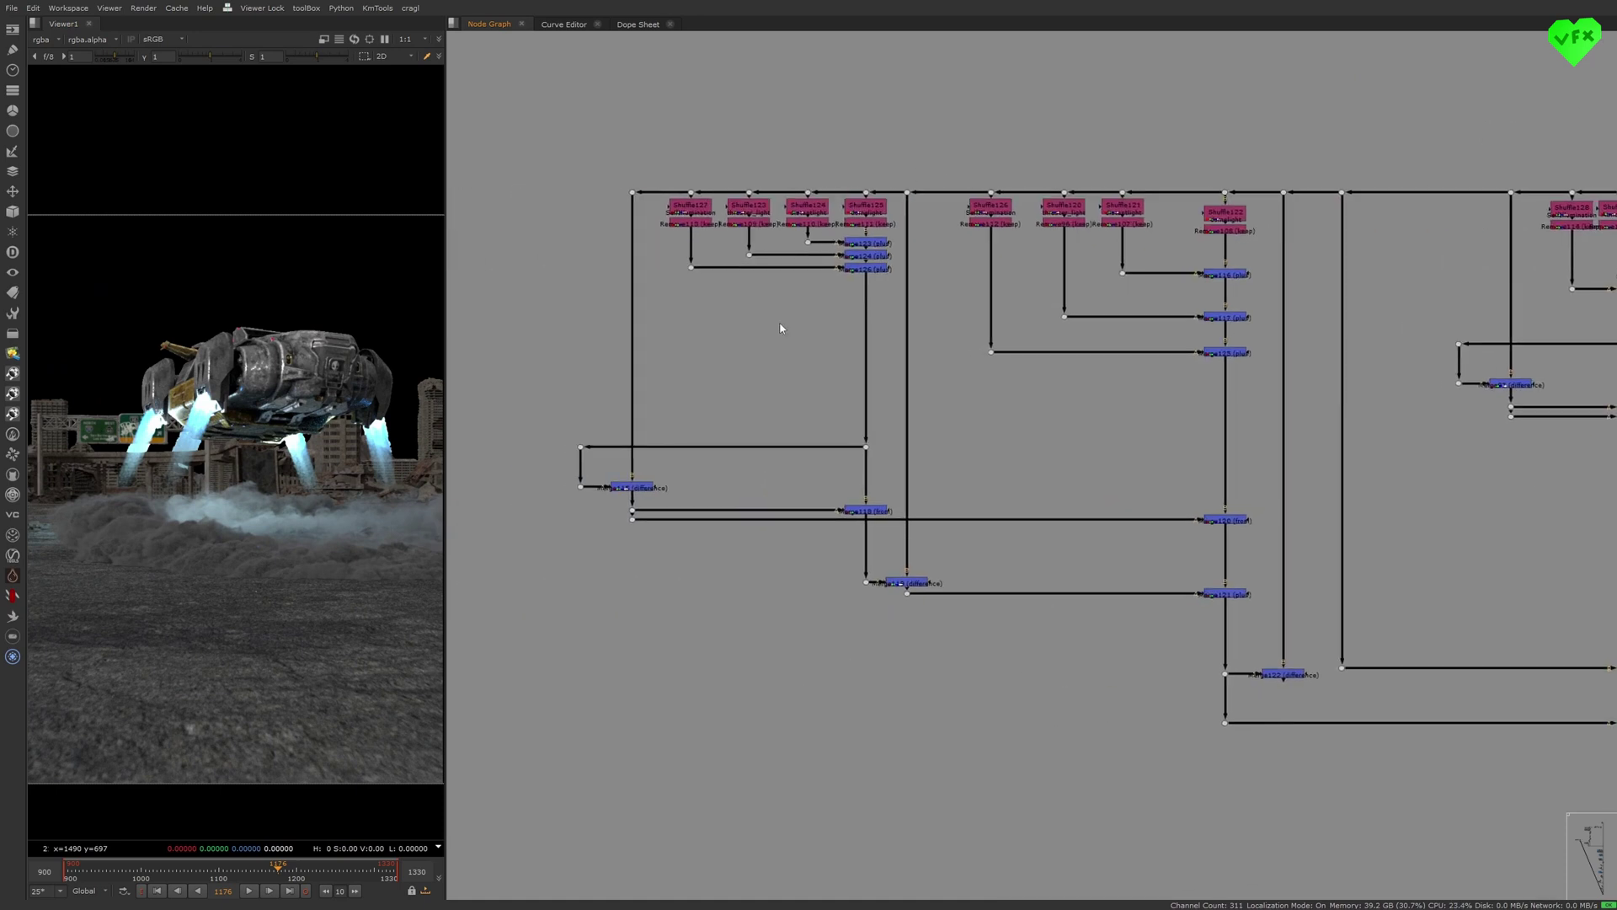
{"action": "middle_click_drag", "start_coordinate": [1192, 328], "coordinate": [1065, 353]}
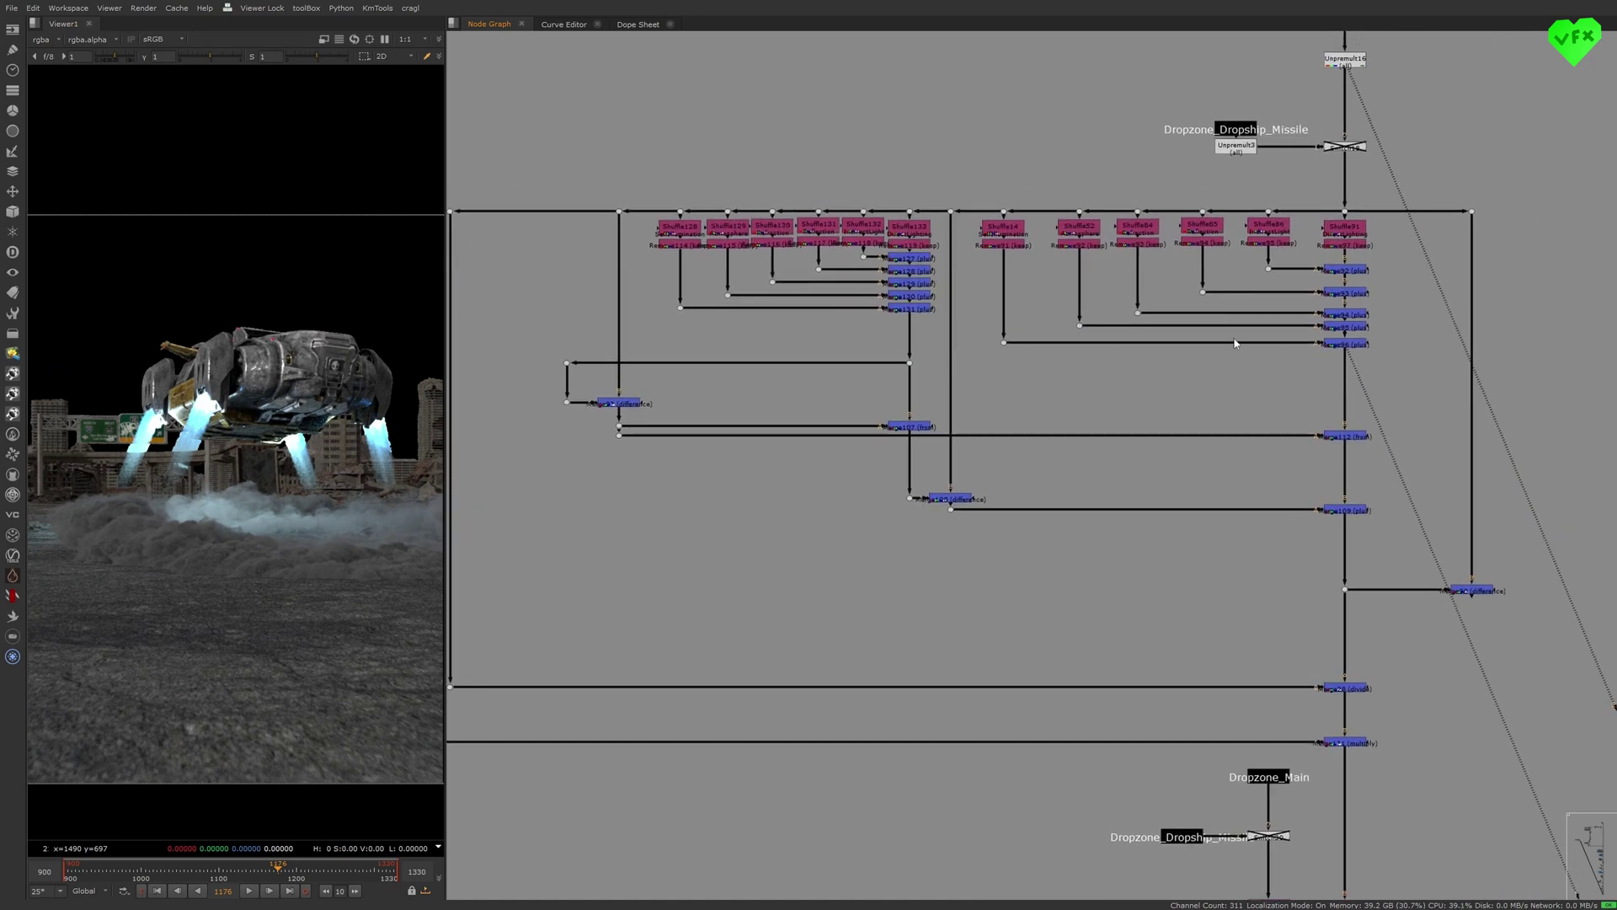
{"action": "middle_click_drag", "start_coordinate": [1343, 187], "coordinate": [1276, 263]}
- Trace the main column's plus merges and view the one that adds the second difference branch
{"action": "left_click", "coordinate": [1299, 424]}
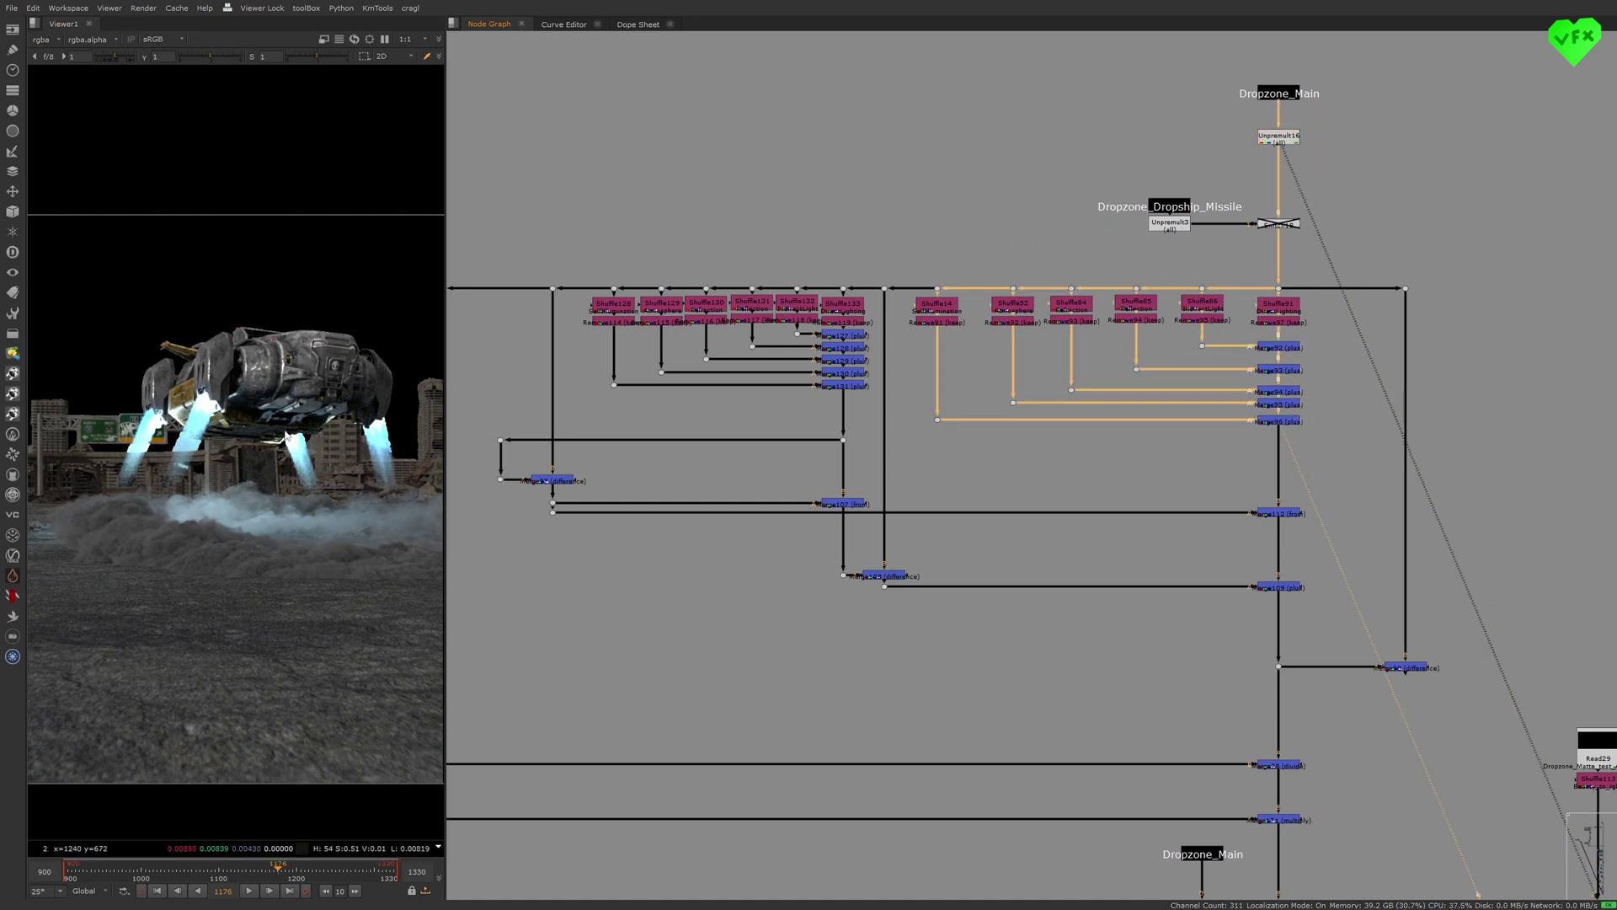
{"action": "left_click", "coordinate": [1260, 513]}
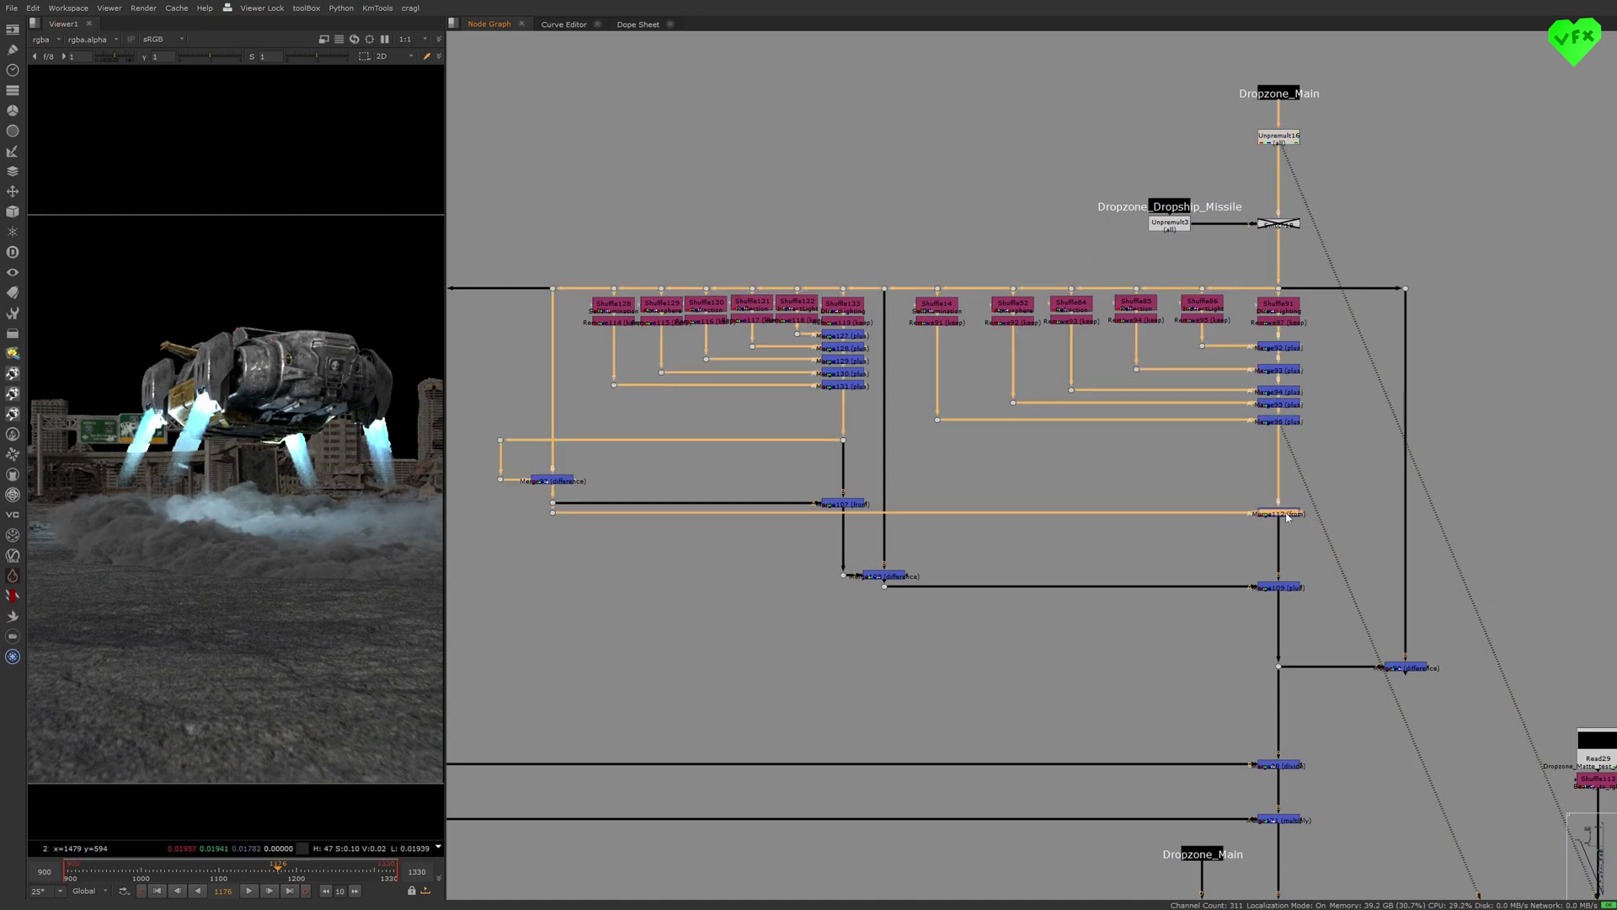
{"action": "left_click_drag", "start_coordinate": [1227, 603], "coordinate": [1332, 571]}
{"action": "key", "text": "1"}
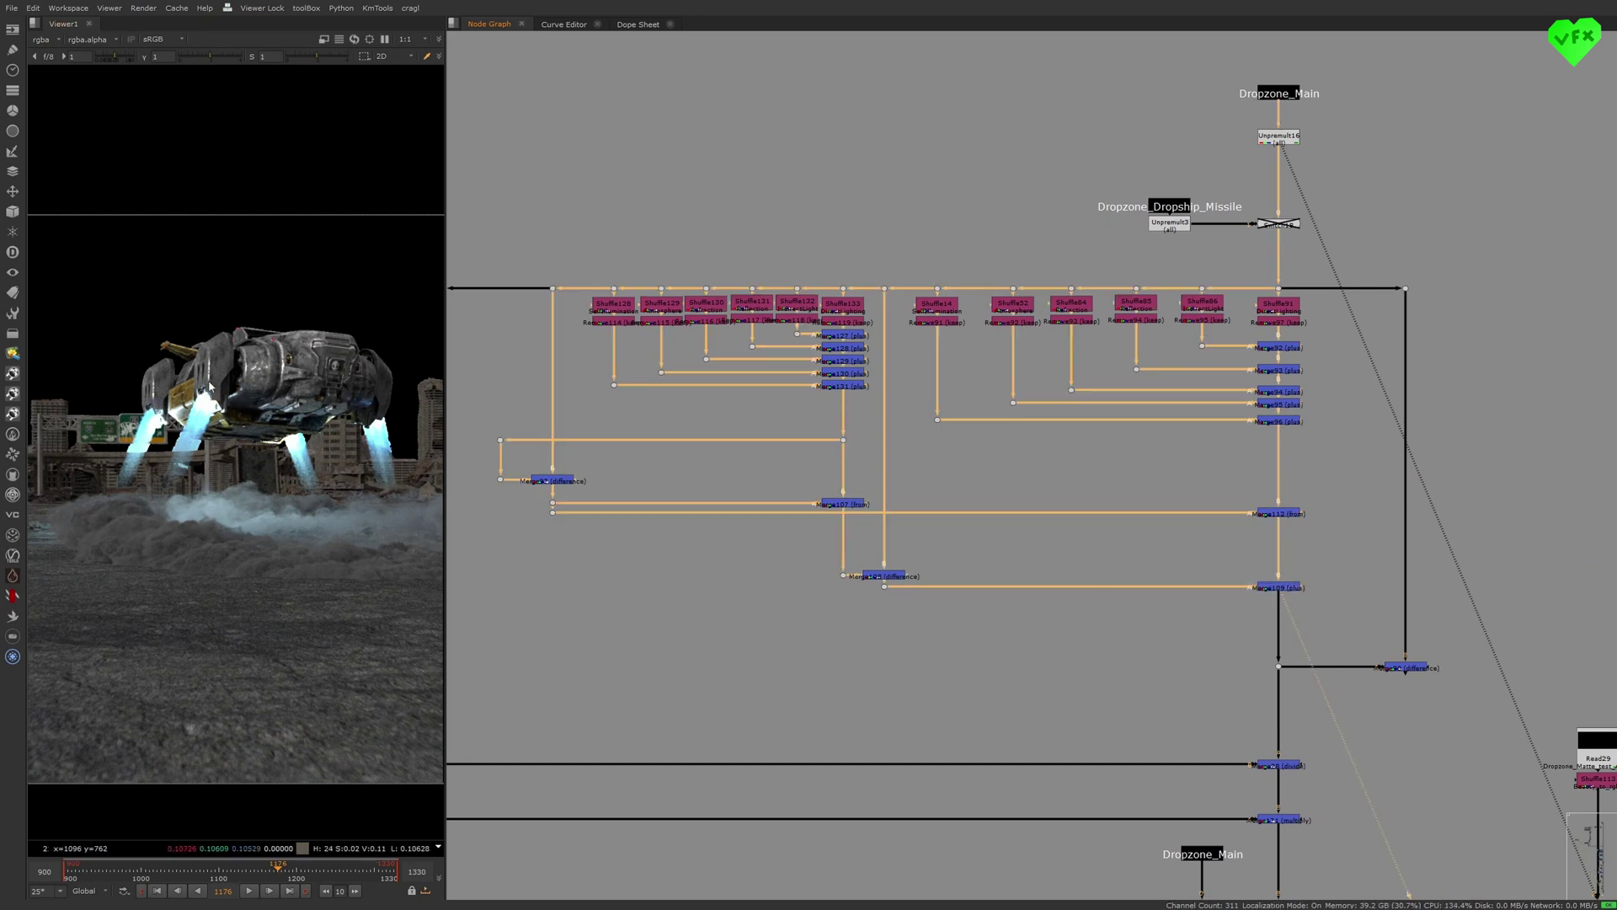
- View the difference merge between the rebuilt passes and the Dropzone_Main source, and examine the network feeding it
{"action": "left_click_drag", "start_coordinate": [1363, 679], "coordinate": [1437, 640]}
{"action": "key", "text": "1"}
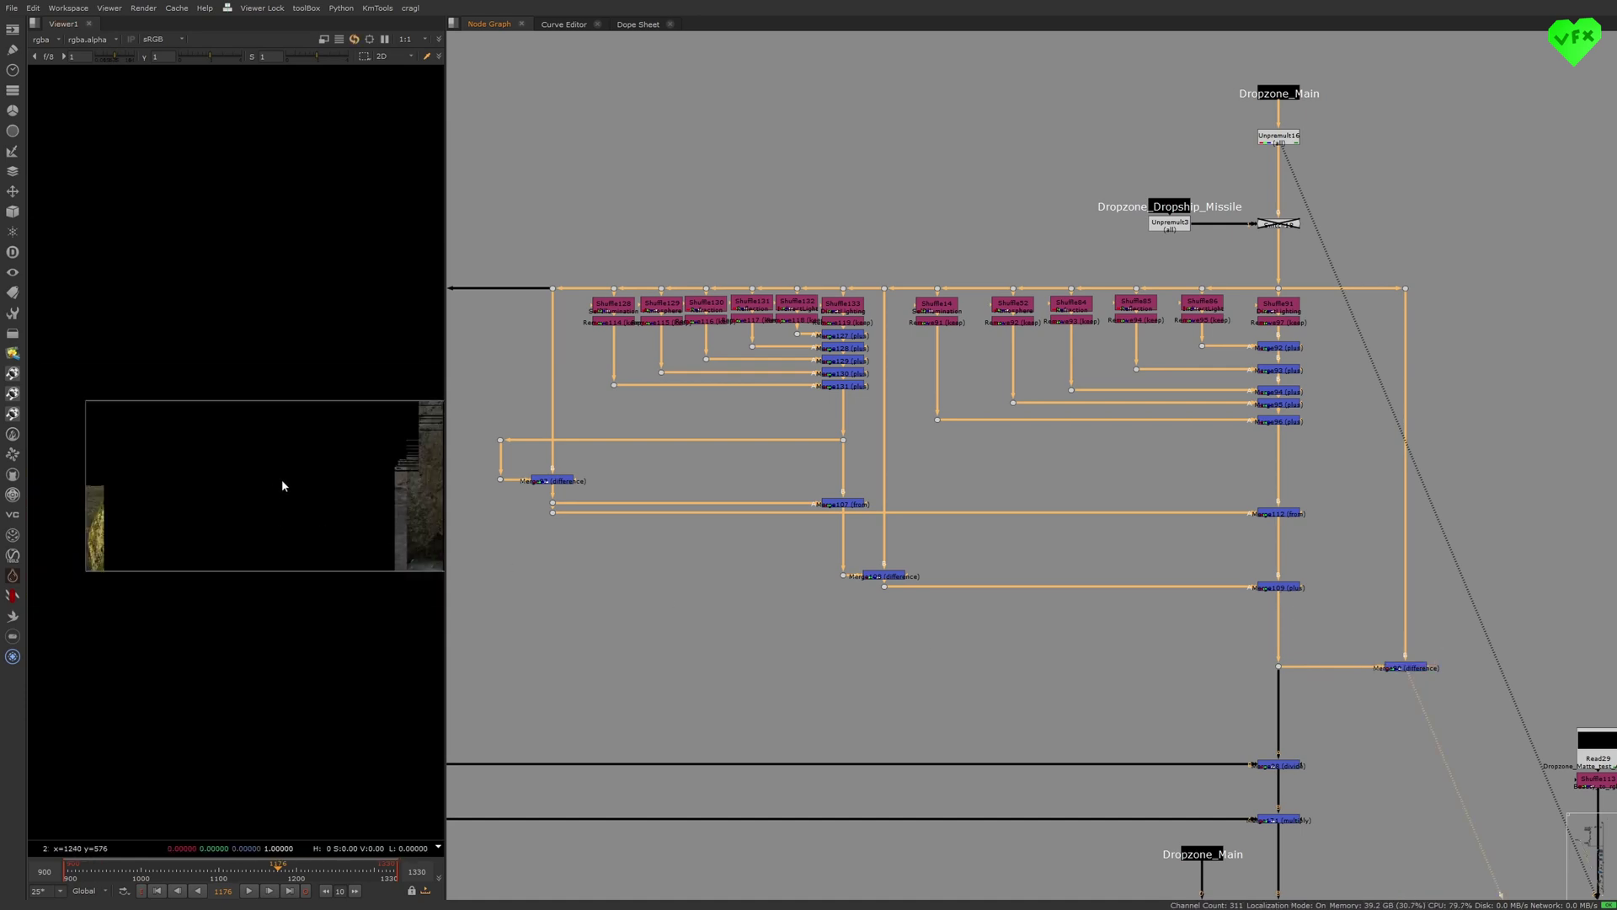
{"action": "scroll", "coordinate": [1026, 552], "scroll_direction": "down", "scroll_amount": 3}
{"action": "middle_click_drag", "start_coordinate": [987, 552], "coordinate": [1021, 481]}
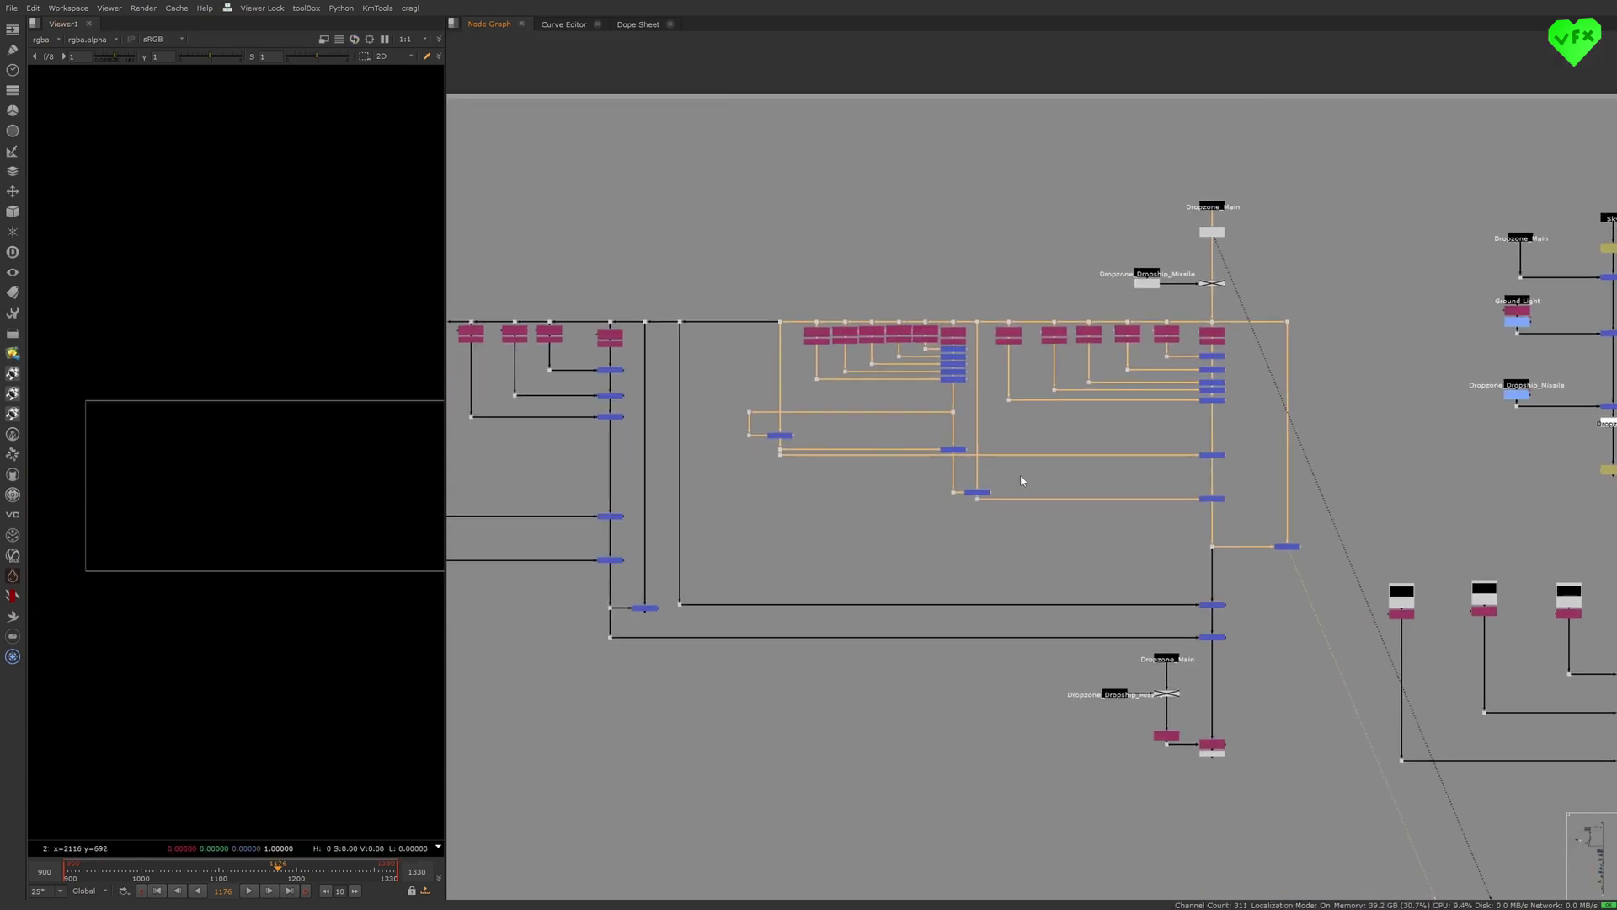
{"action": "scroll", "coordinate": [1022, 481], "scroll_direction": "up", "scroll_amount": 3}
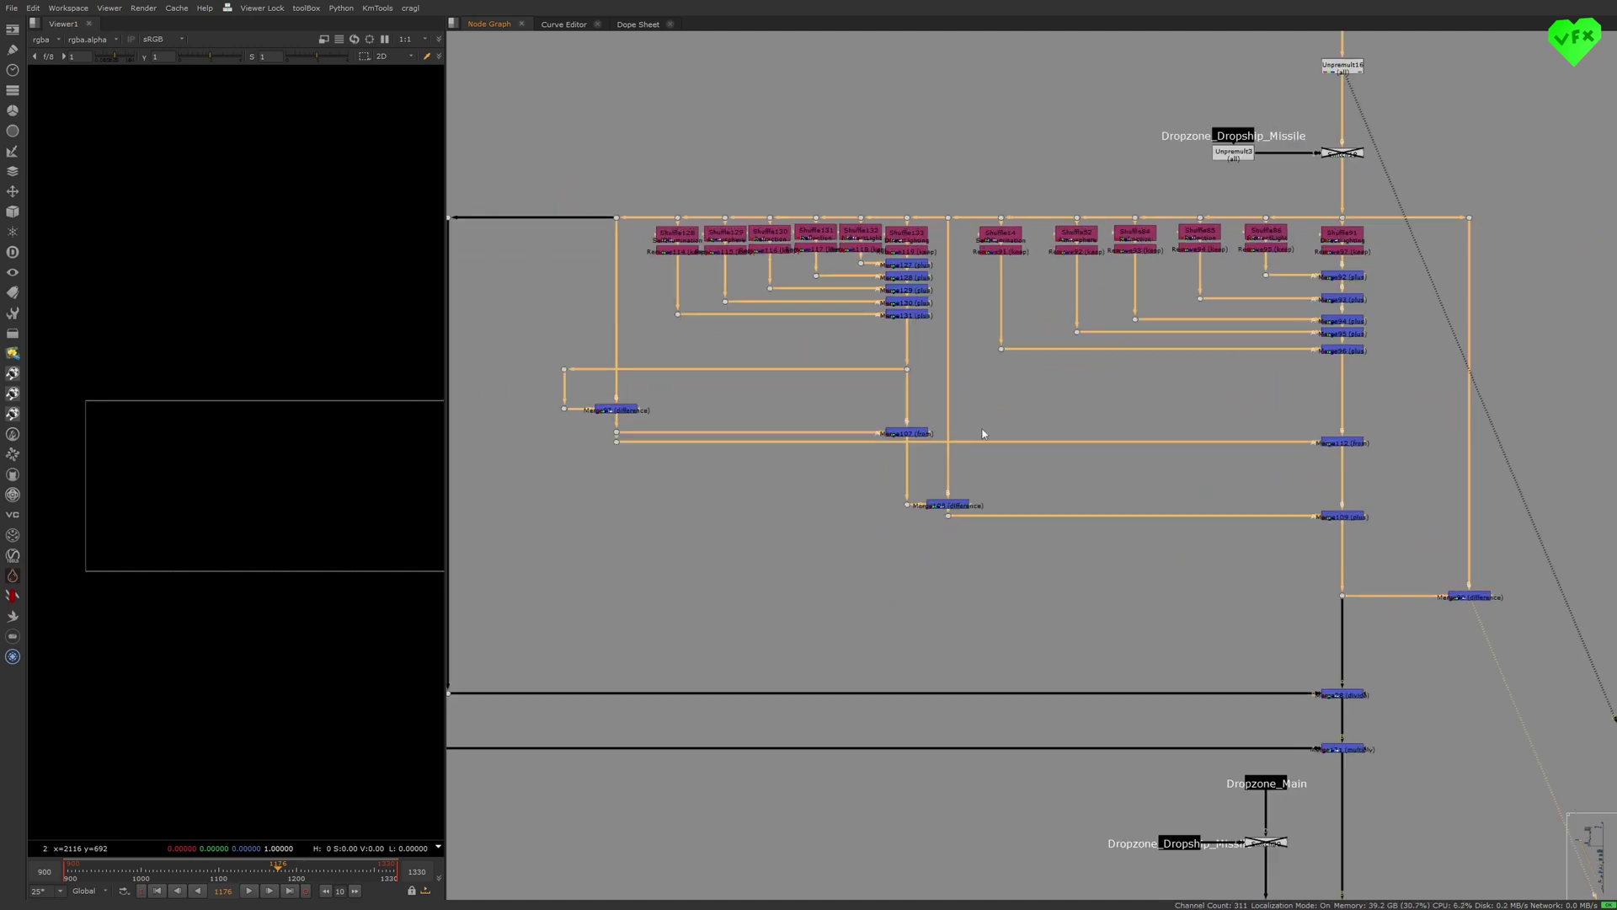
{"action": "scroll", "coordinate": [1064, 500], "scroll_direction": "down", "scroll_amount": 2}
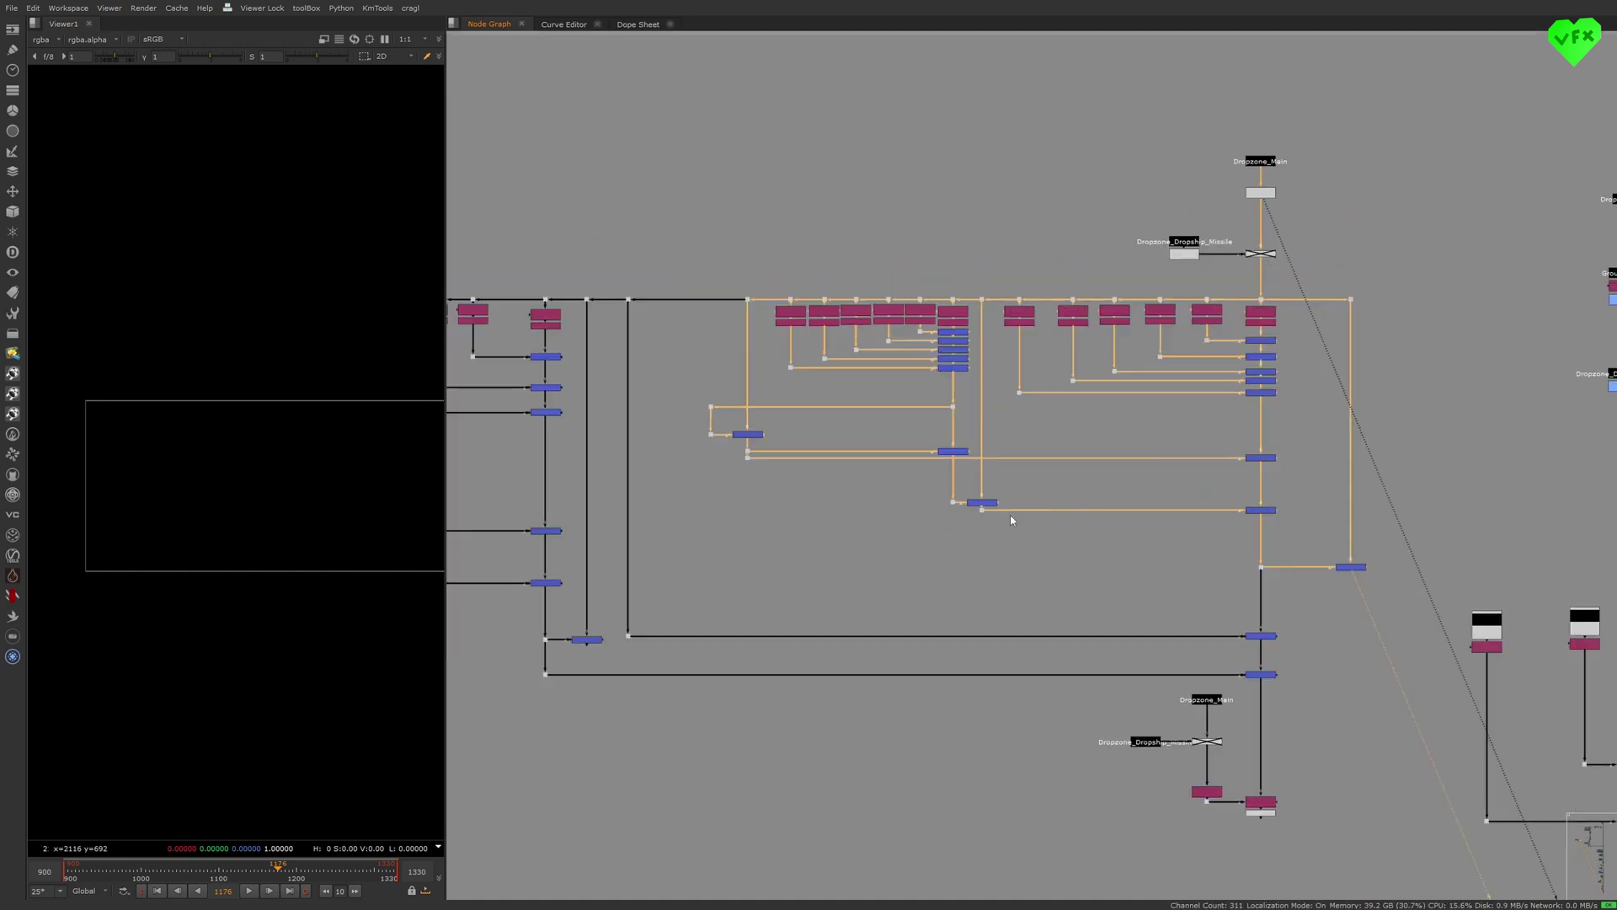
- Examine the divide and multiply merges that follow the rebuilt Dropzone_Main passes in the main column
{"action": "middle_click_drag", "start_coordinate": [678, 454], "coordinate": [814, 431]}
{"action": "scroll", "coordinate": [850, 418], "scroll_direction": "down", "scroll_amount": 1}
{"action": "scroll", "coordinate": [903, 429], "scroll_direction": "down", "scroll_amount": 2}
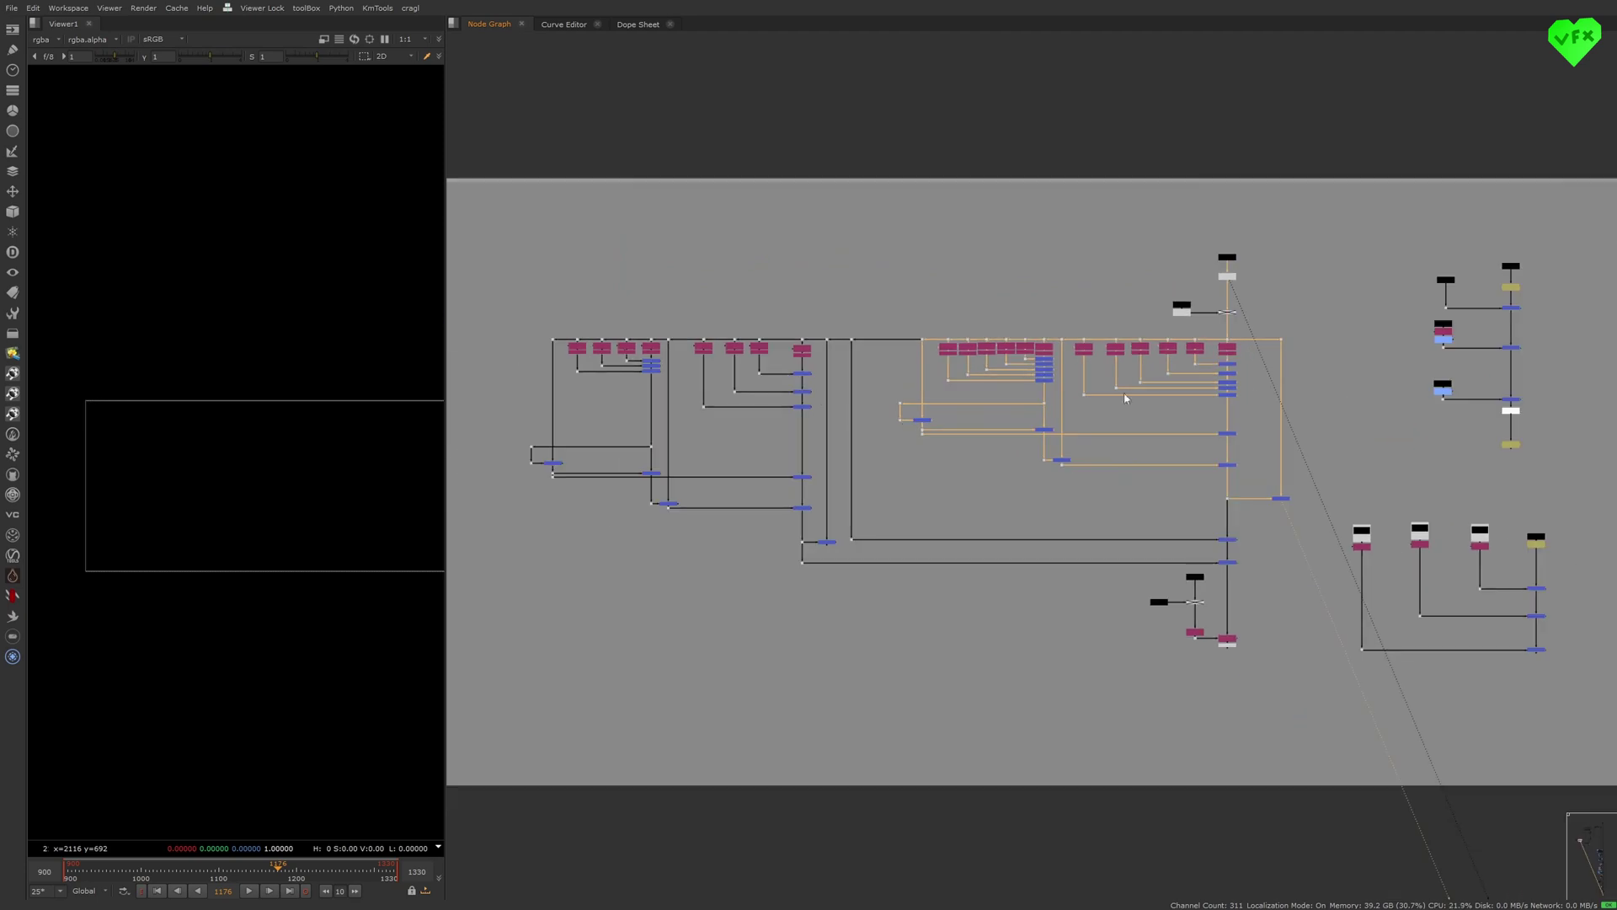
{"action": "scroll", "coordinate": [1223, 544], "scroll_direction": "up", "scroll_amount": 3}
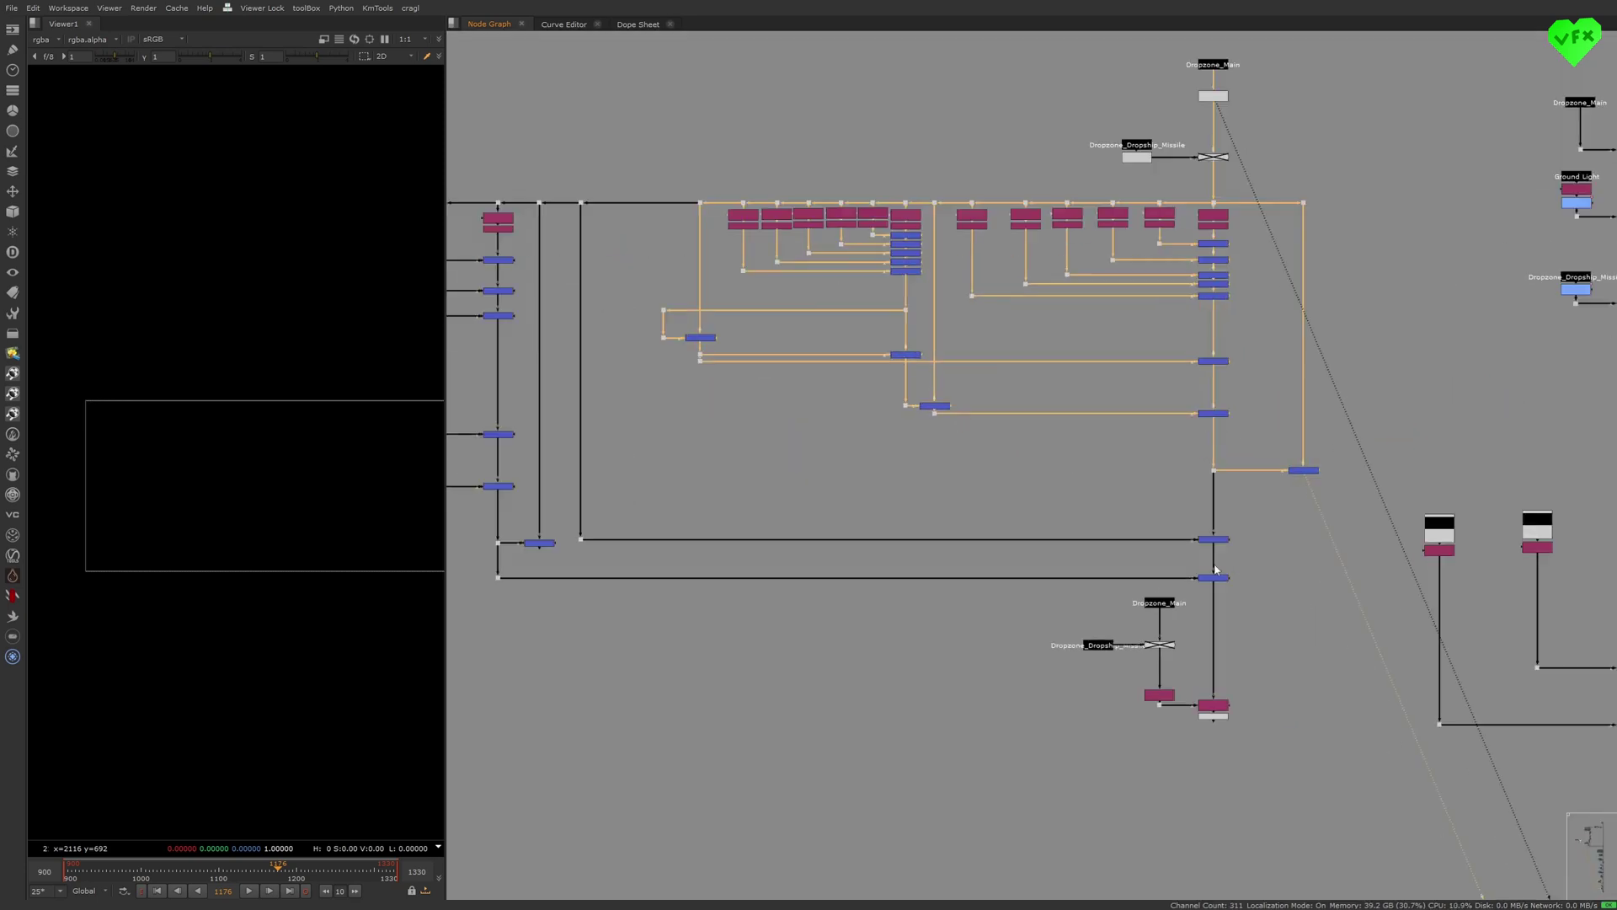
{"action": "middle_click_drag", "start_coordinate": [1064, 431], "coordinate": [1197, 416]}
{"action": "scroll", "coordinate": [1301, 549], "scroll_direction": "up", "scroll_amount": 5}
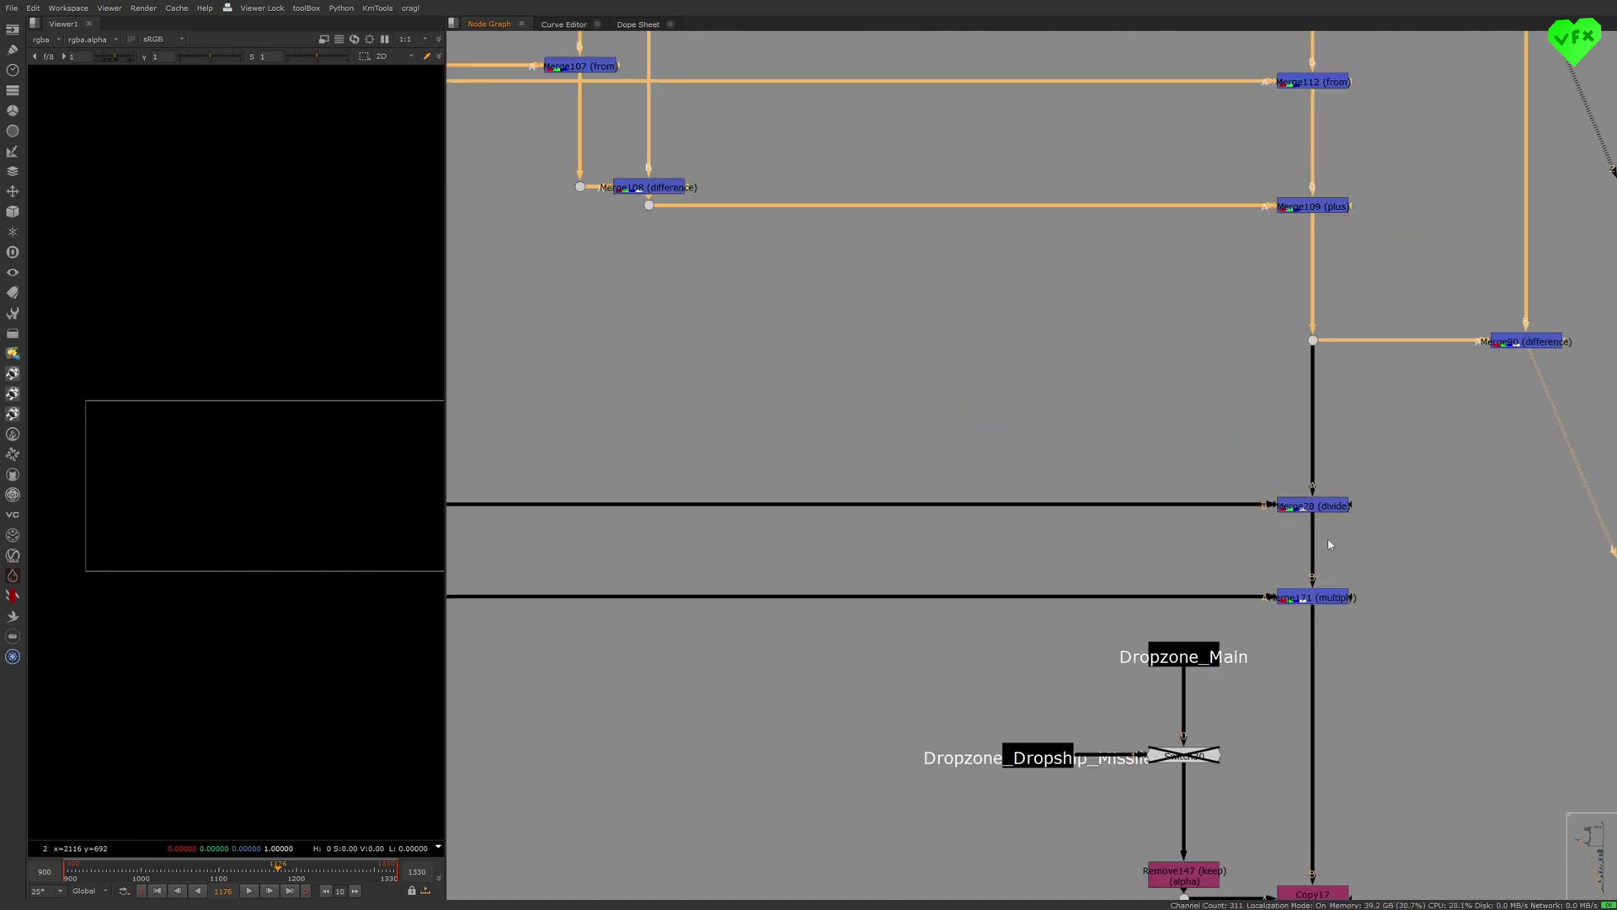
- Locate the two Sky setups beside the Dropzone_Main network and view the frame hold ending the upper one
{"action": "scroll", "coordinate": [1329, 543], "scroll_direction": "down", "scroll_amount": 12}
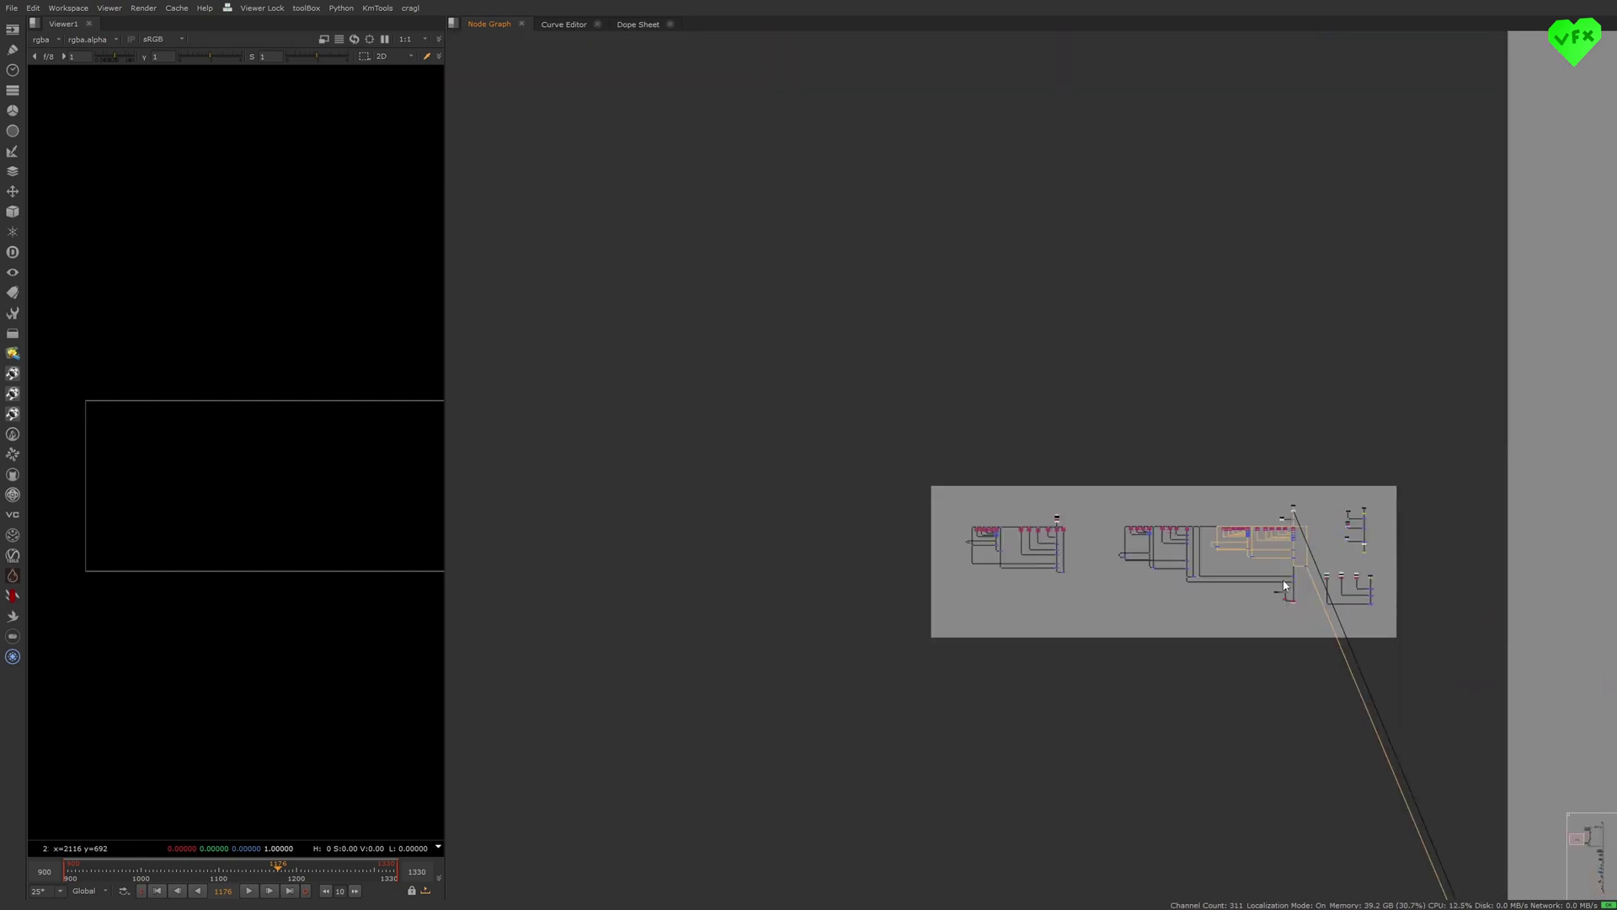
{"action": "middle_click_drag", "start_coordinate": [1289, 515], "coordinate": [733, 529]}
{"action": "scroll", "coordinate": [1127, 543], "scroll_direction": "down", "scroll_amount": 5}
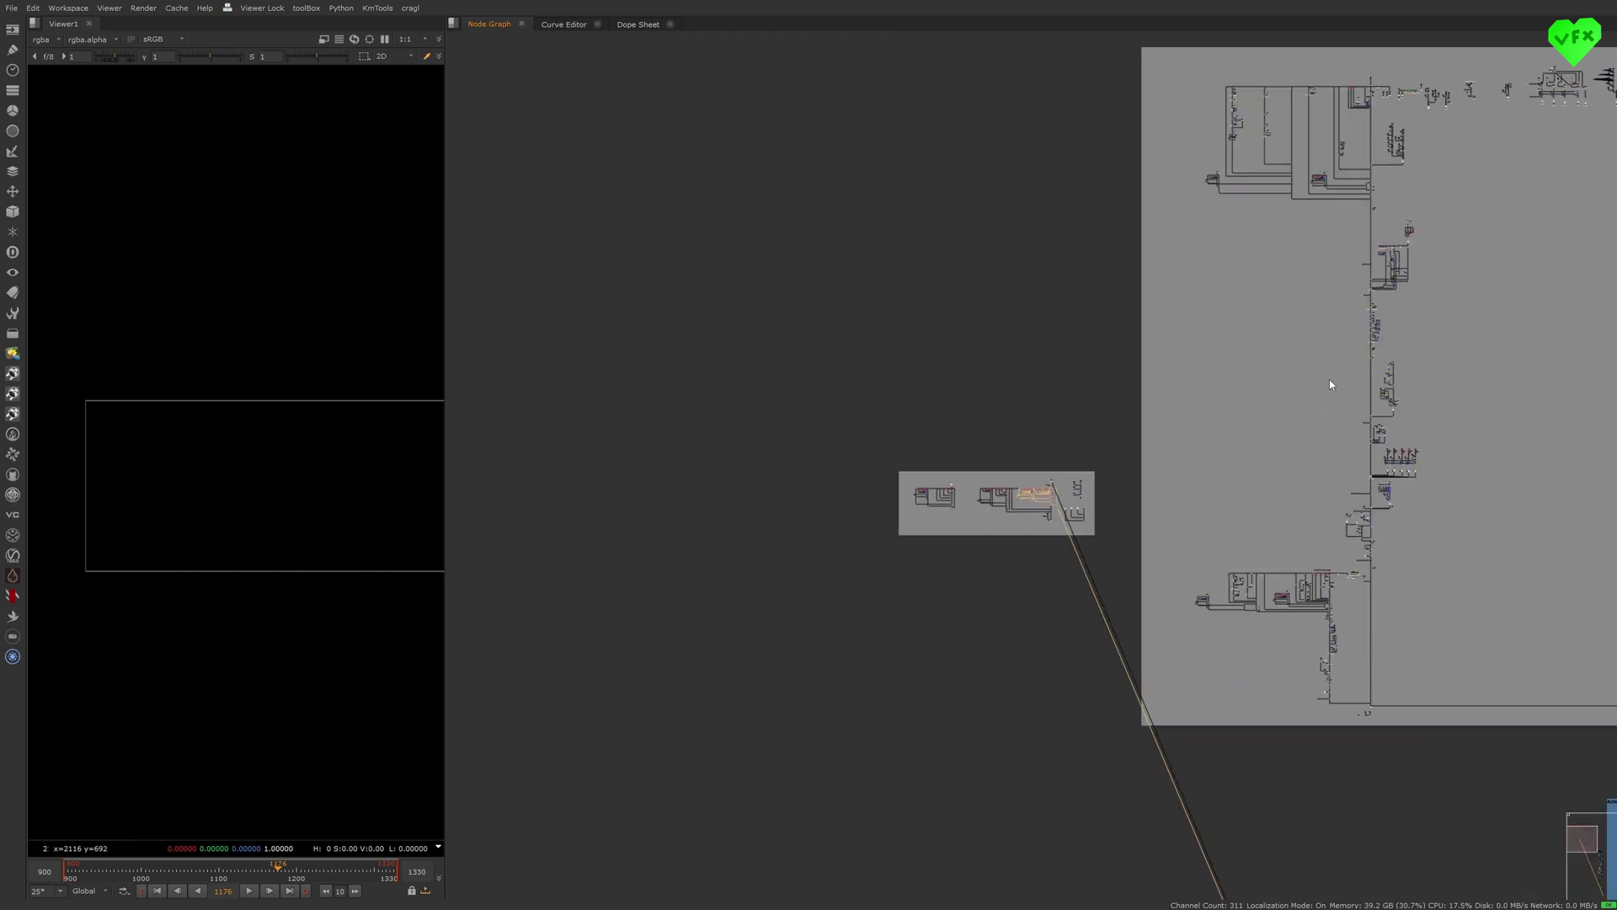
{"action": "middle_click_drag", "start_coordinate": [1331, 384], "coordinate": [1212, 406]}
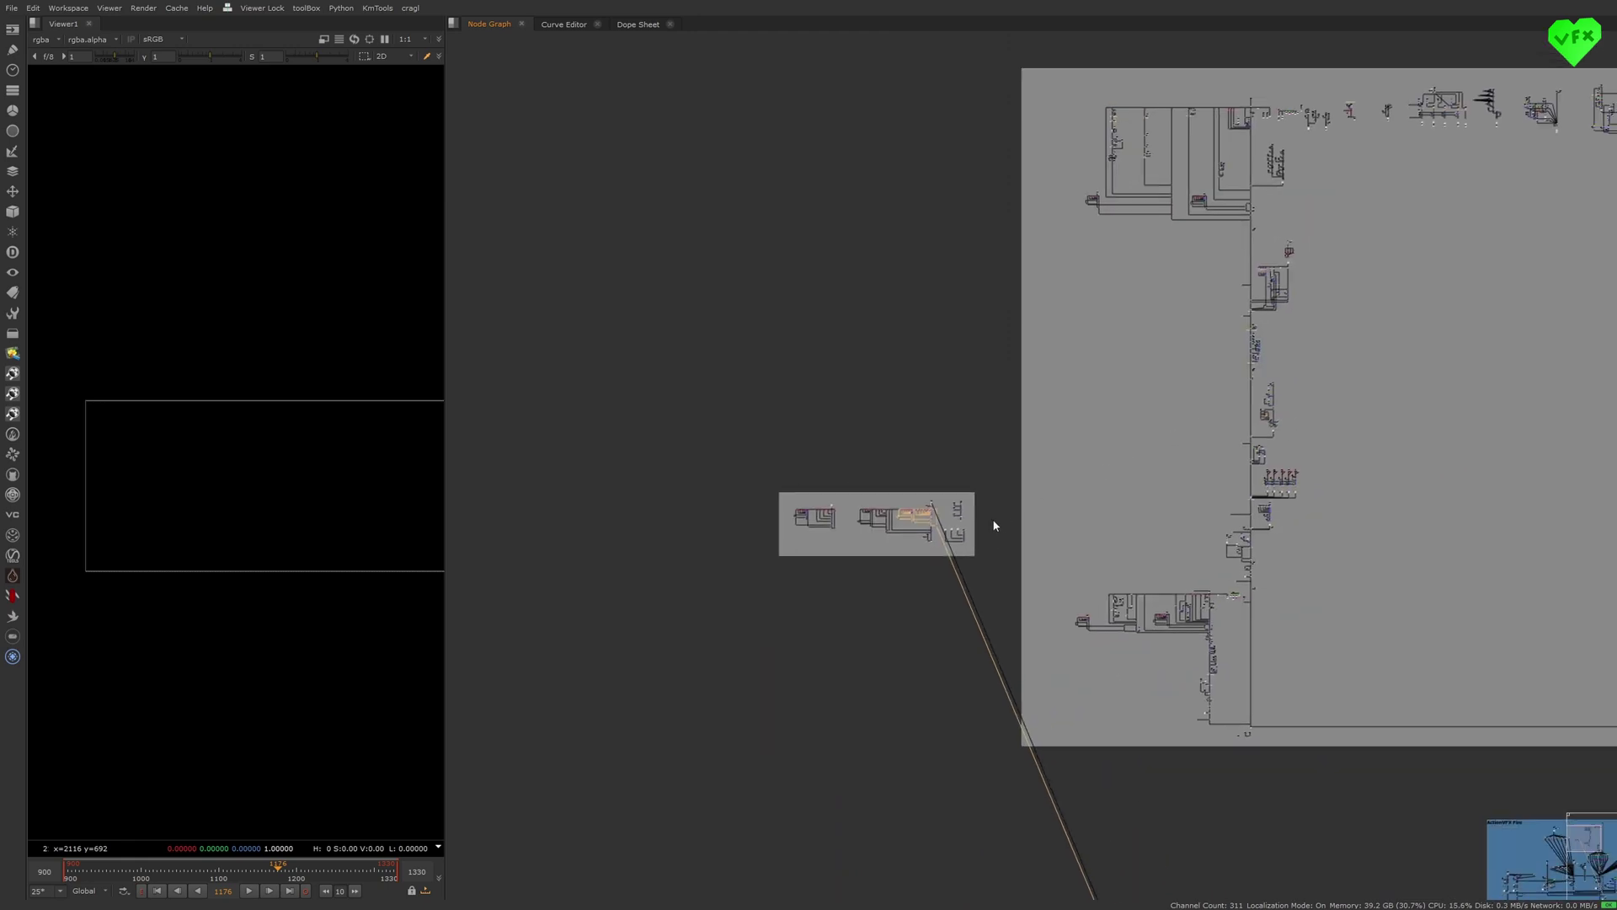
{"action": "middle_click_drag", "start_coordinate": [993, 514], "coordinate": [1045, 459]}
{"action": "scroll", "coordinate": [1053, 468], "scroll_direction": "up", "scroll_amount": 3}
{"action": "scroll", "coordinate": [1055, 468], "scroll_direction": "up", "scroll_amount": 8}
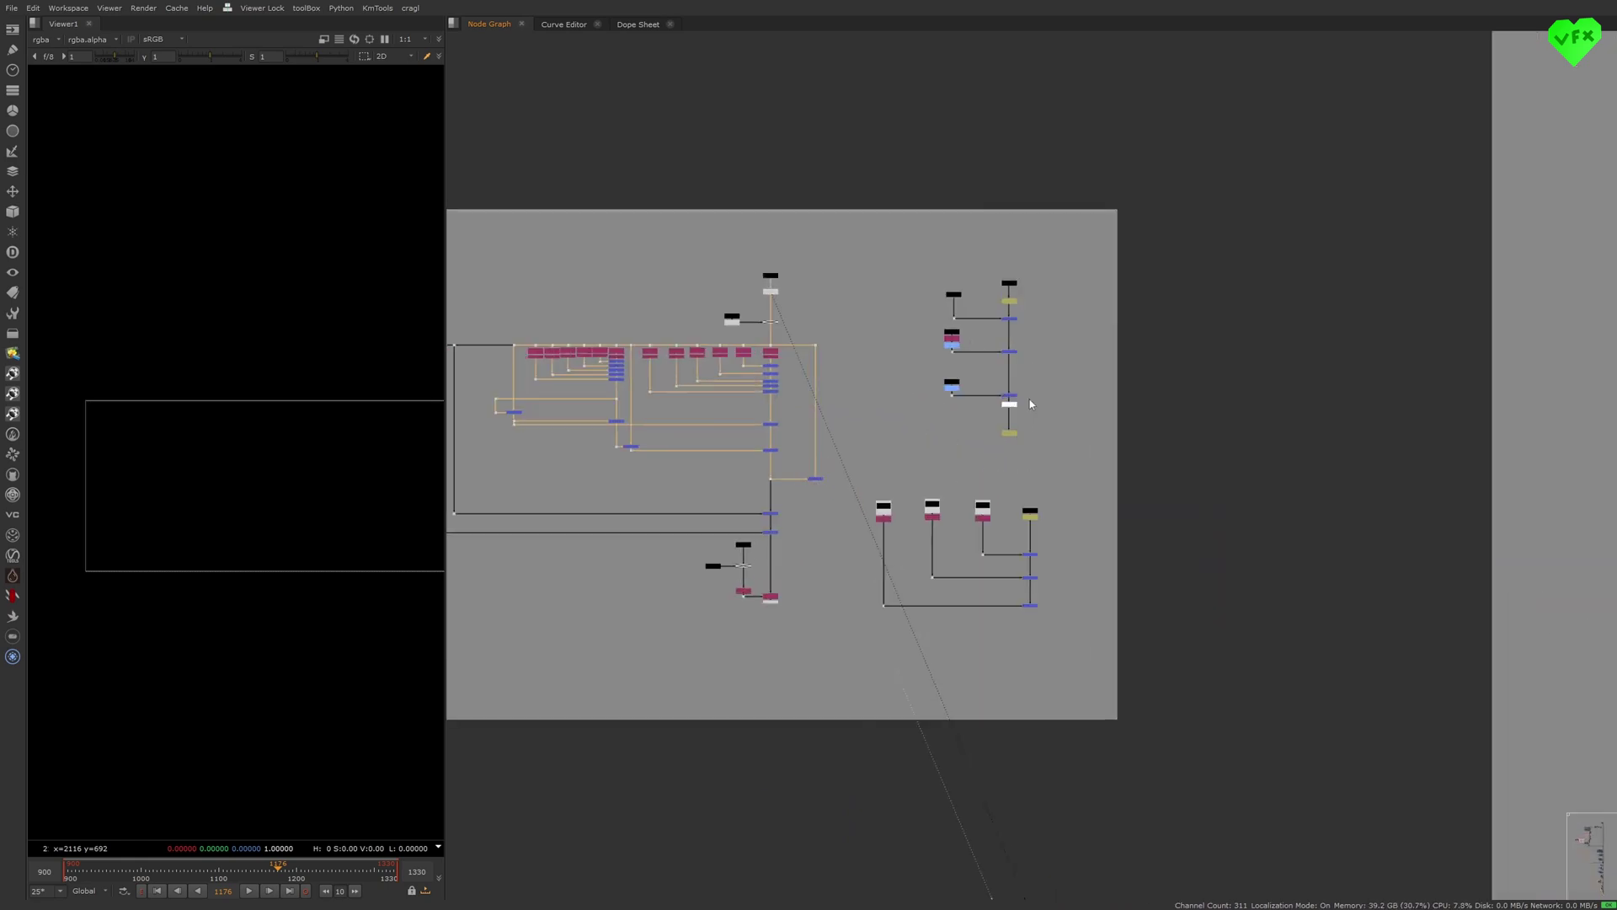
{"action": "middle_click_drag", "start_coordinate": [1023, 404], "coordinate": [982, 445]}
{"action": "scroll", "coordinate": [970, 436], "scroll_direction": "up", "scroll_amount": 1}
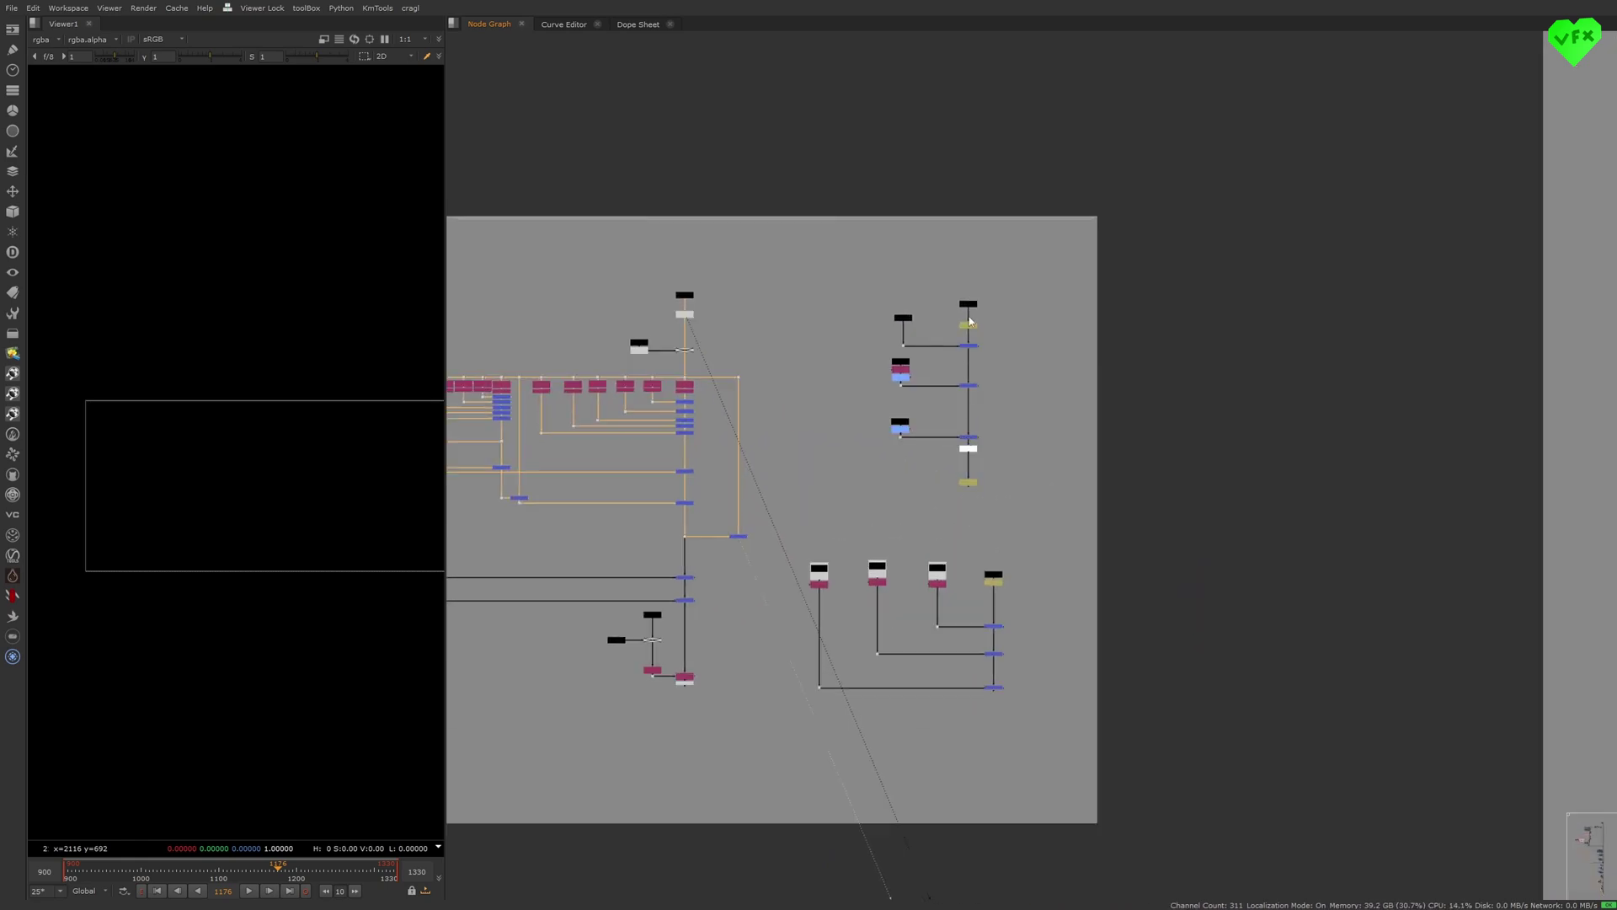
{"action": "left_click", "coordinate": [968, 483]}
{"action": "key", "text": "1"}
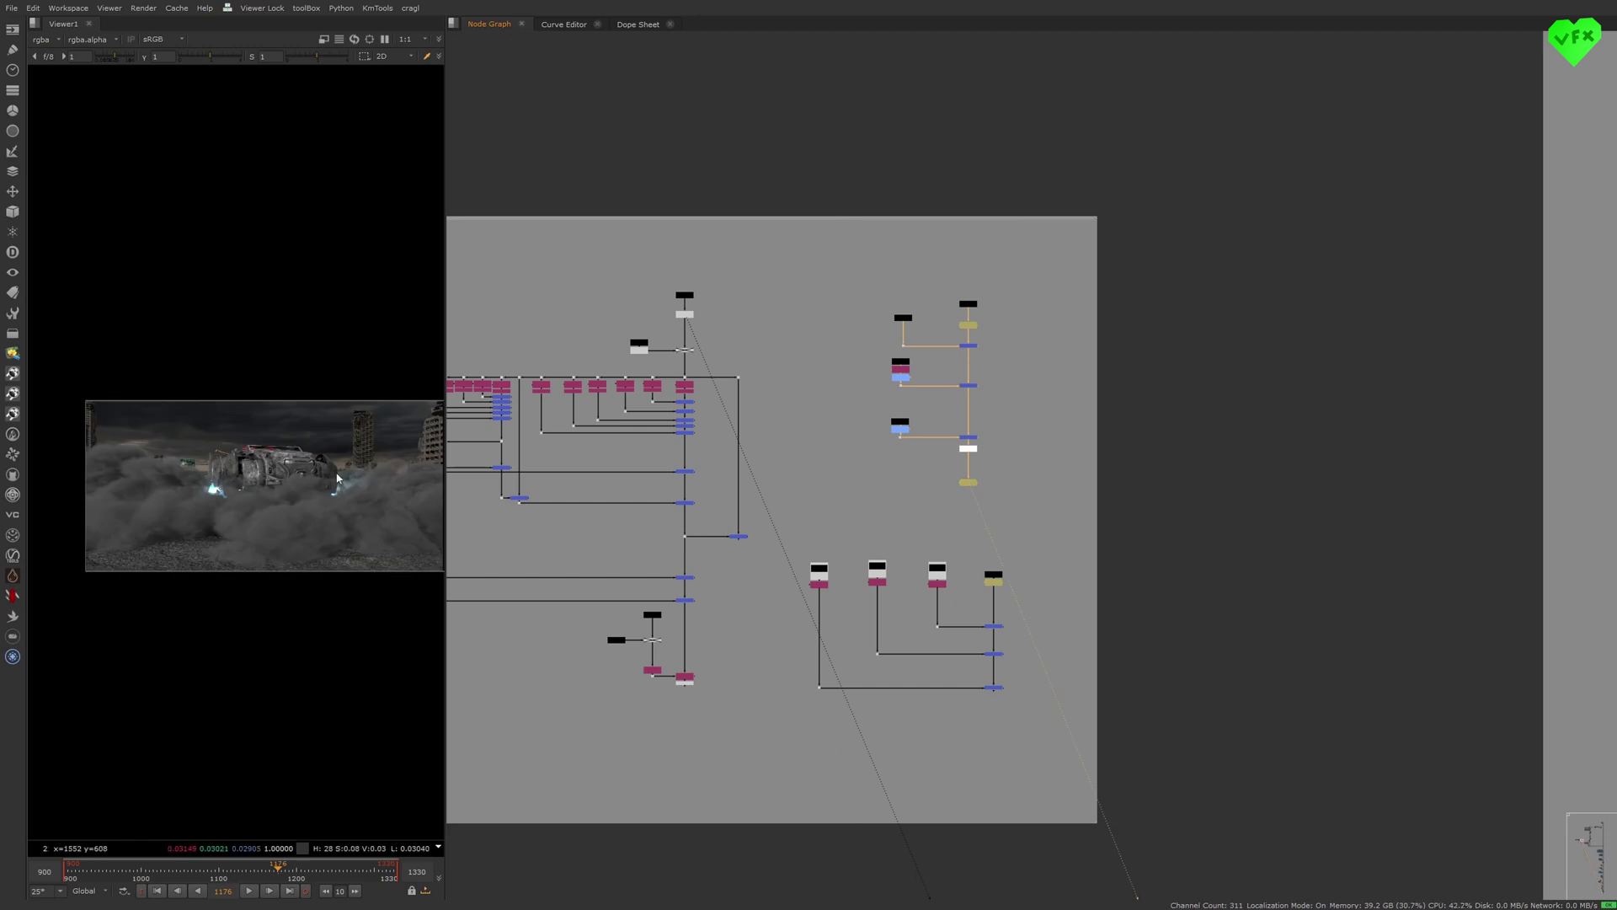
- Widen the viewer, fit the image, and compare the upper Sky setup's first and last frame holds
{"action": "left_click_drag", "start_coordinate": [444, 420], "coordinate": [765, 420]}
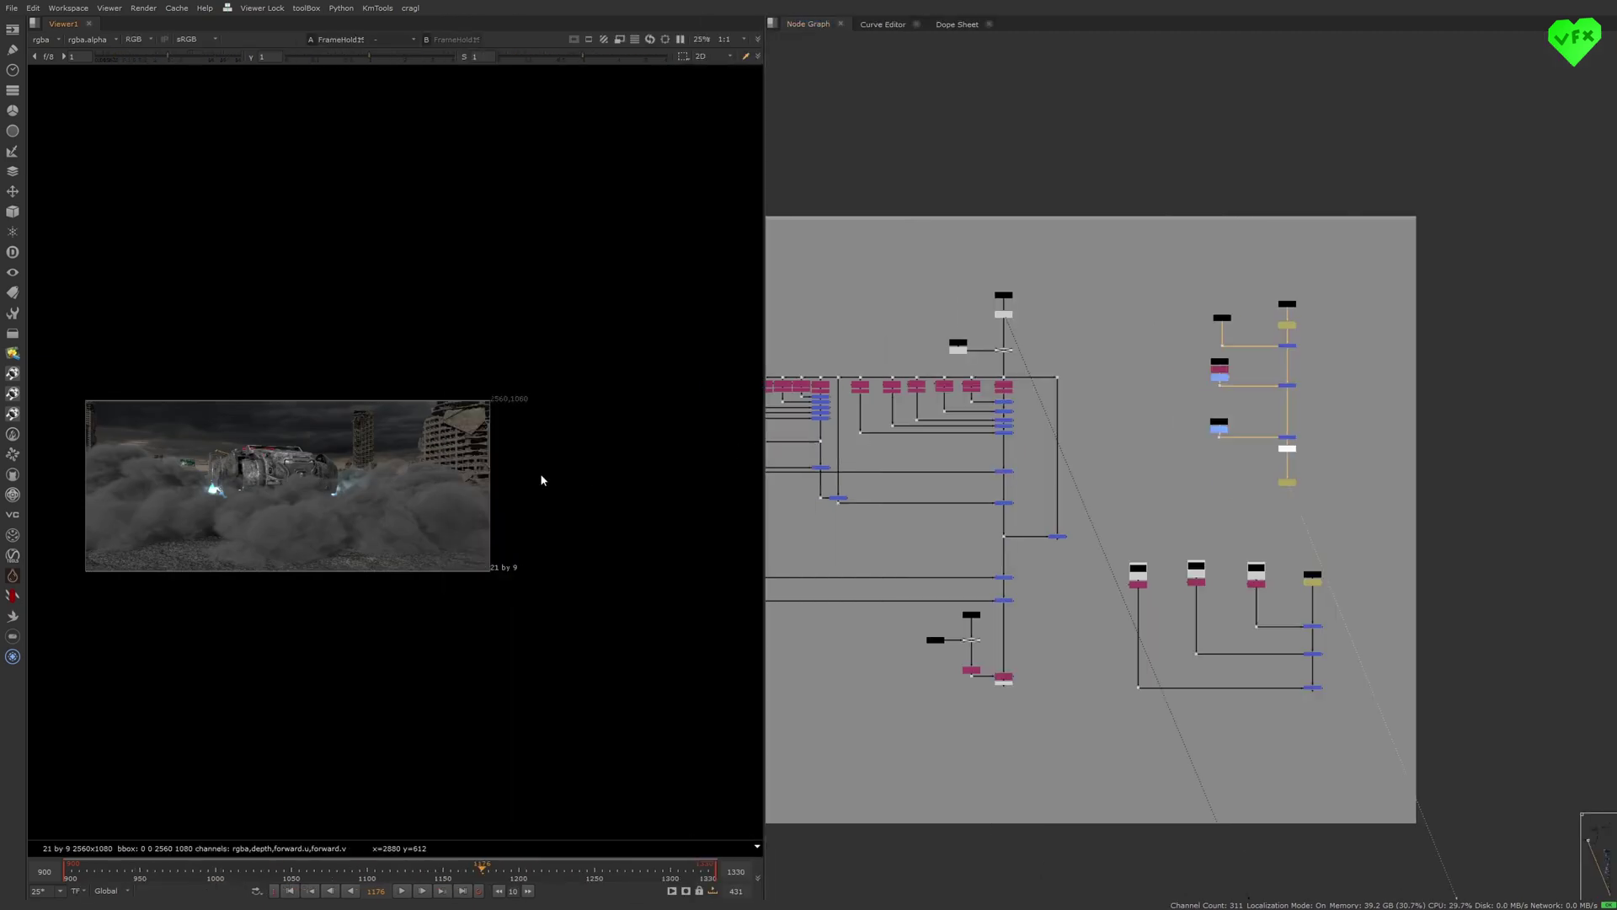
{"action": "key", "text": "f"}
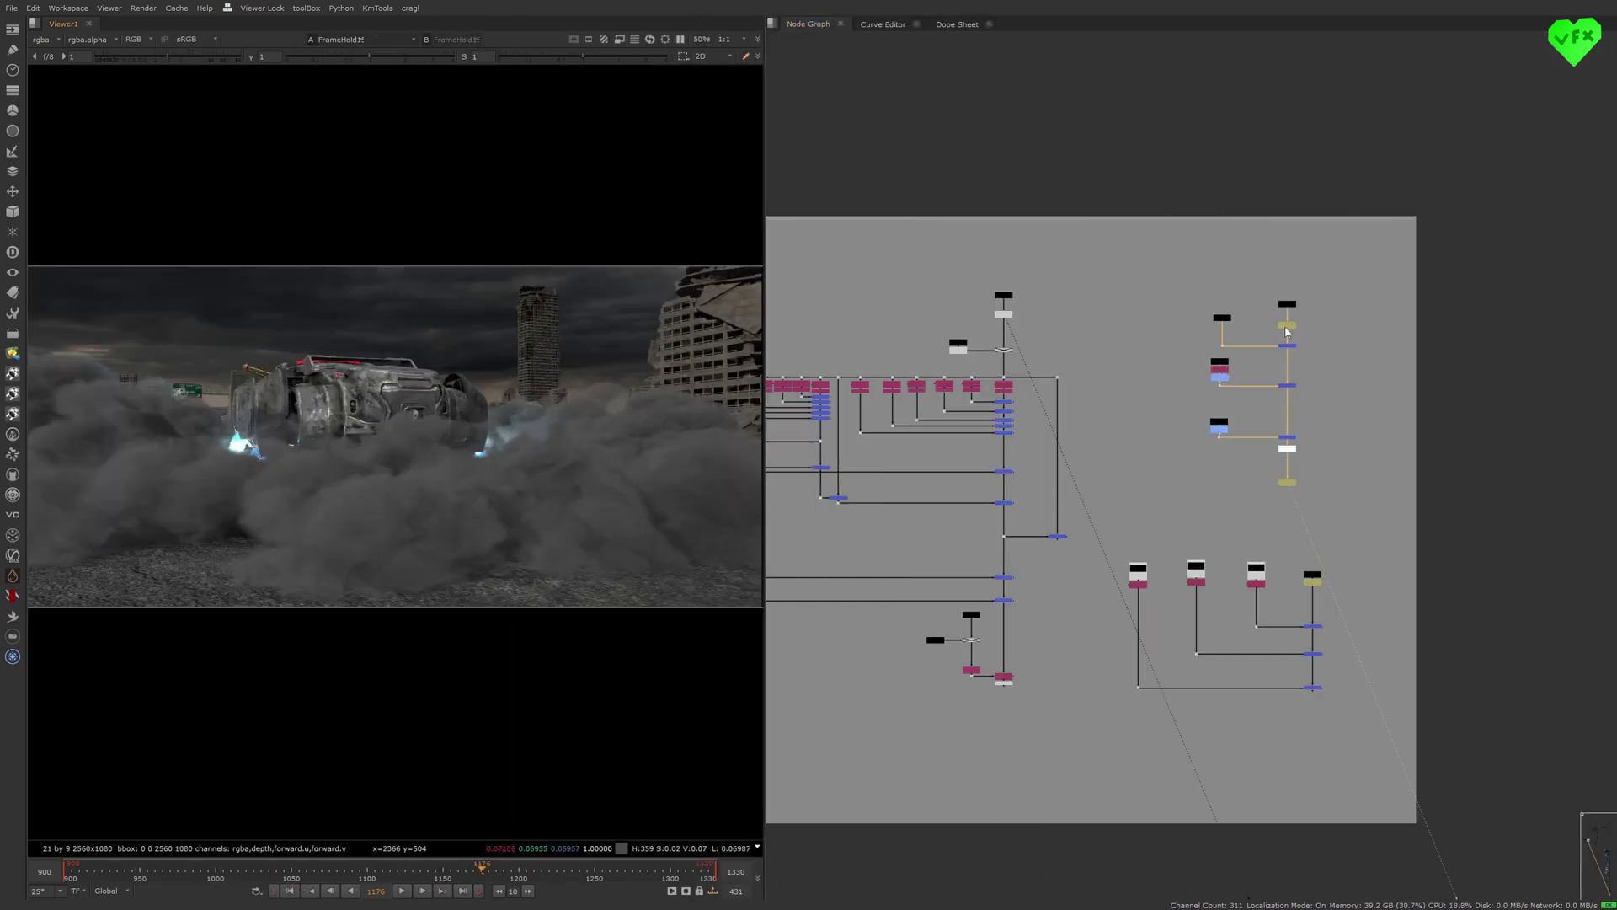
{"action": "left_click", "coordinate": [1286, 326]}
{"action": "key", "text": "1"}
{"action": "left_click", "coordinate": [1285, 483]}
{"action": "key", "text": "1"}
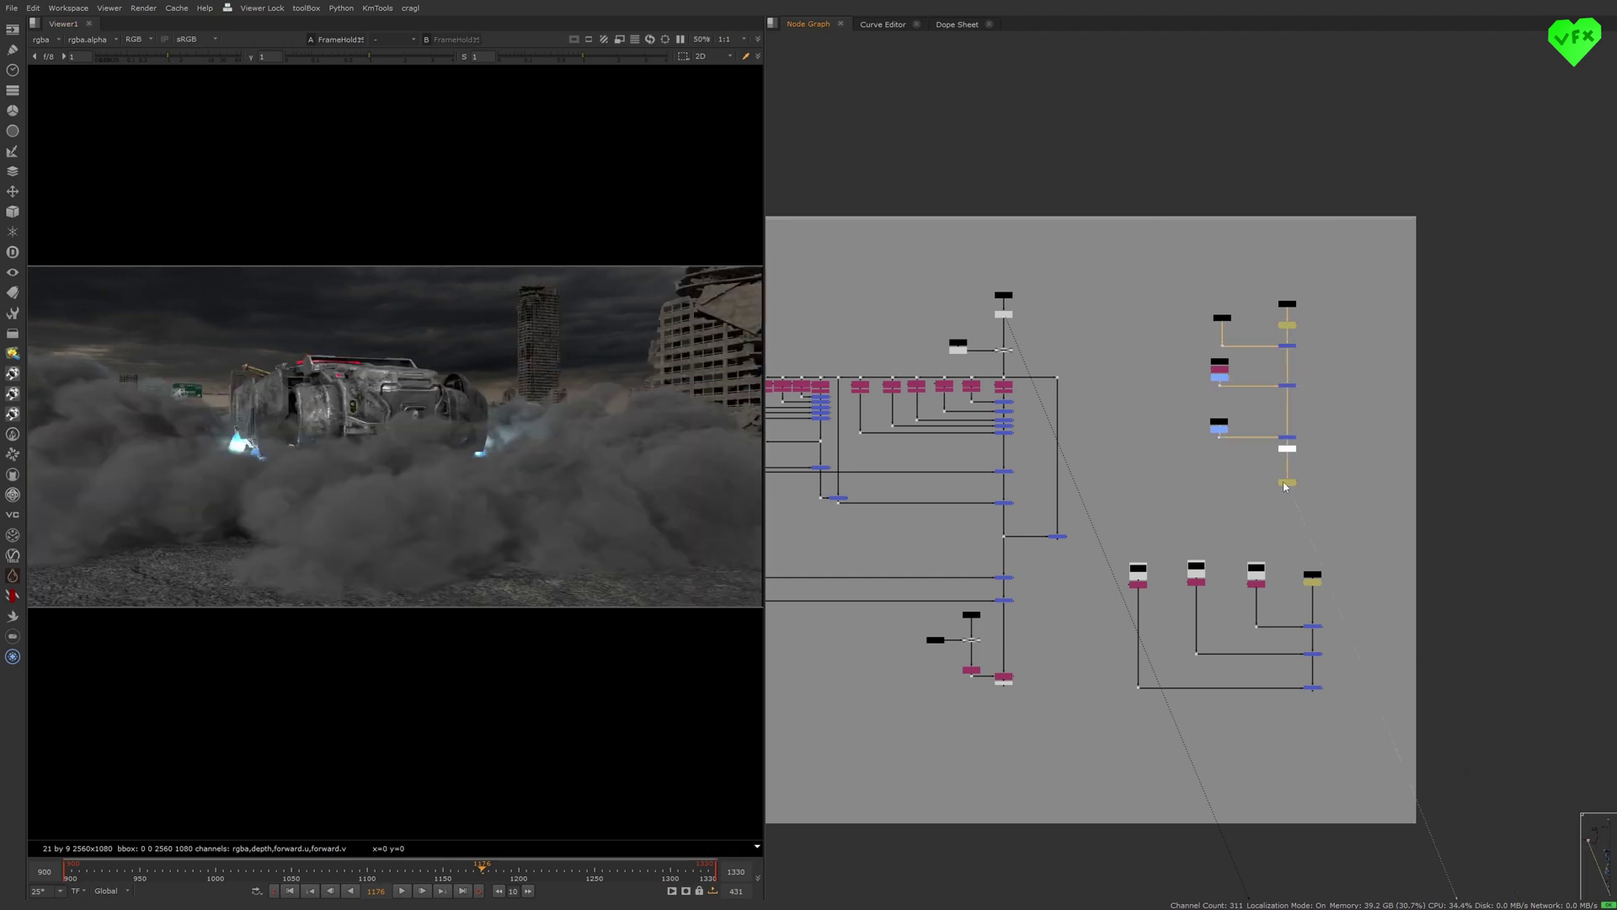
- View the lower Sky setup from its sky frame hold through each of its three merges
{"action": "middle_click_drag", "start_coordinate": [1333, 611], "coordinate": [1335, 518]}
{"action": "scroll", "coordinate": [1309, 488], "scroll_direction": "up", "scroll_amount": 2}
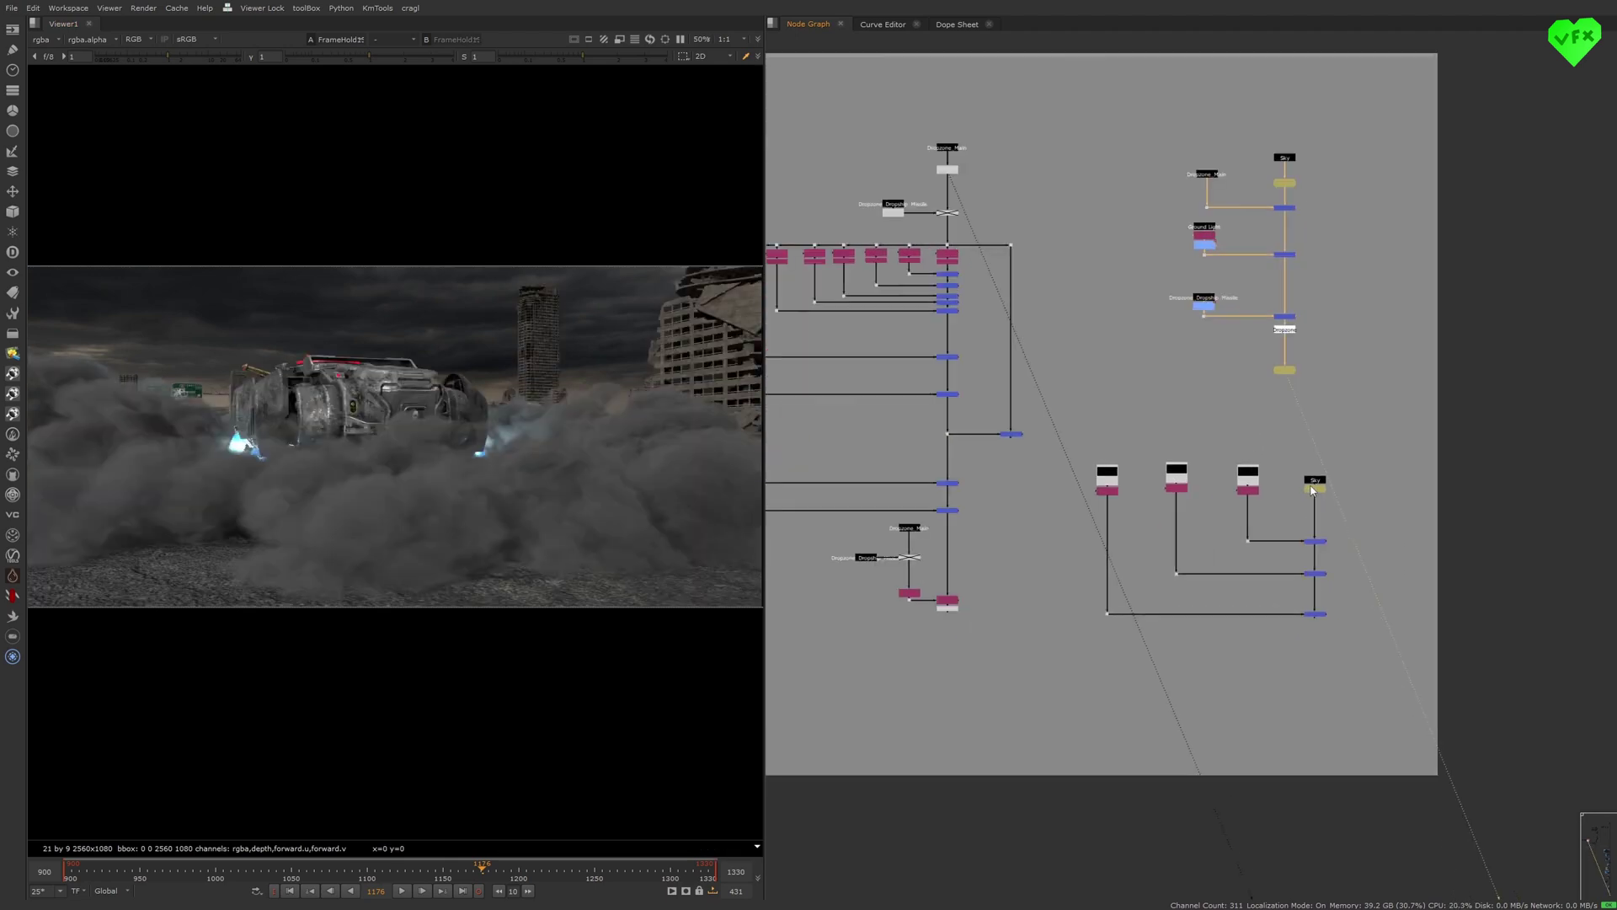
{"action": "key", "text": "1"}
{"action": "left_click_drag", "start_coordinate": [1301, 553], "coordinate": [1337, 533]}
{"action": "key", "text": "1"}
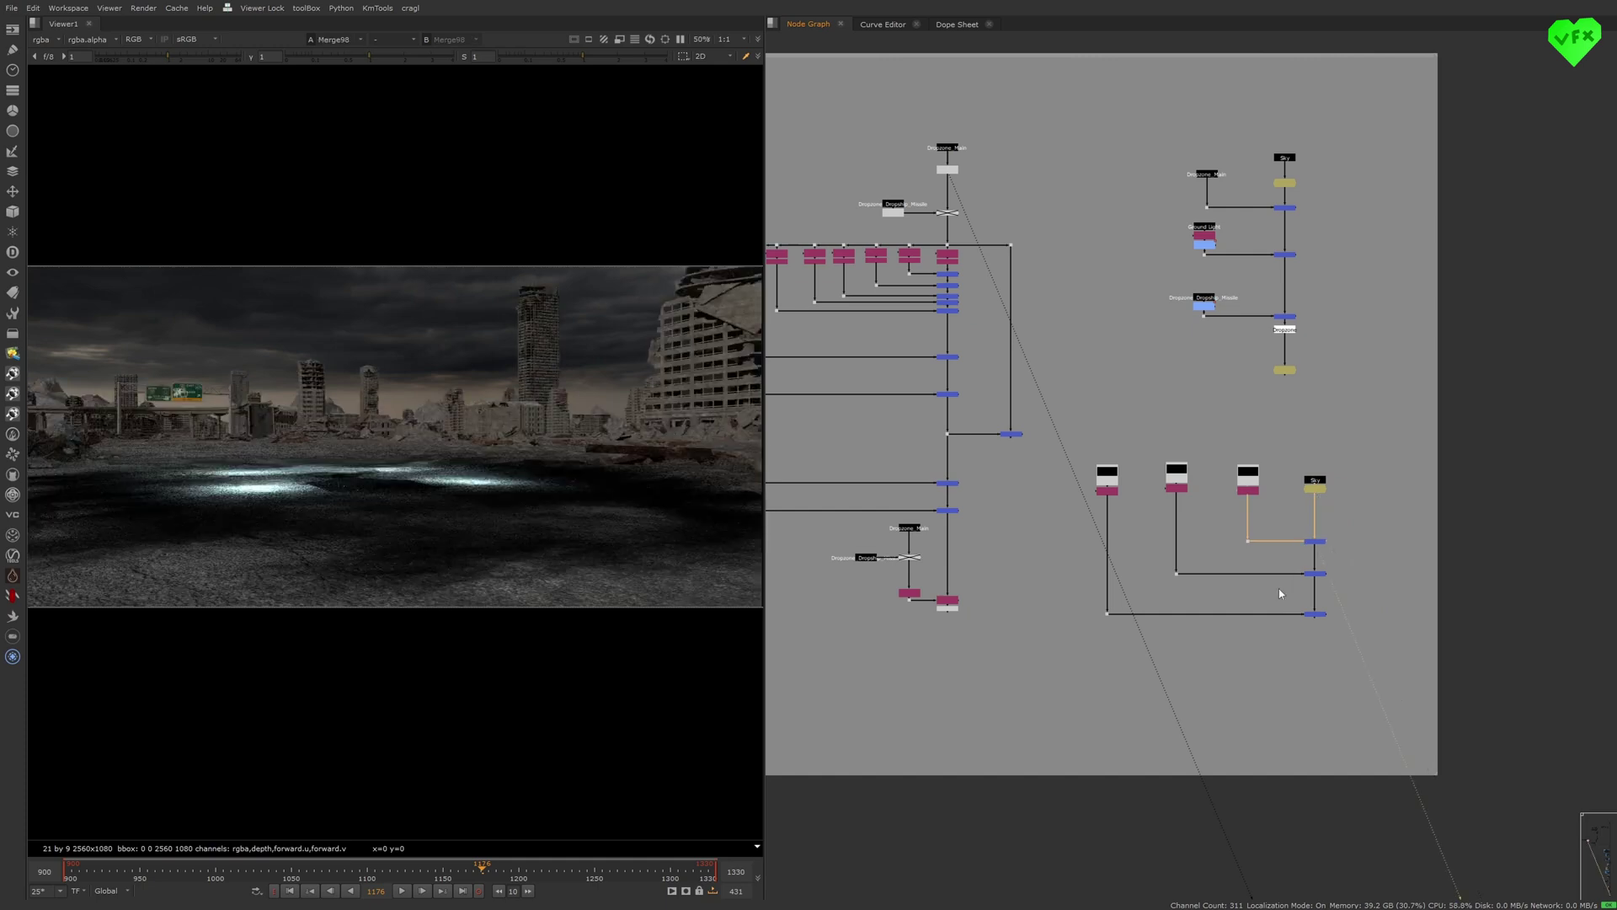
{"action": "left_click_drag", "start_coordinate": [1279, 588], "coordinate": [1339, 560]}
{"action": "key", "text": "1"}
{"action": "left_click_drag", "start_coordinate": [1259, 670], "coordinate": [1346, 604], "text": "shift"}
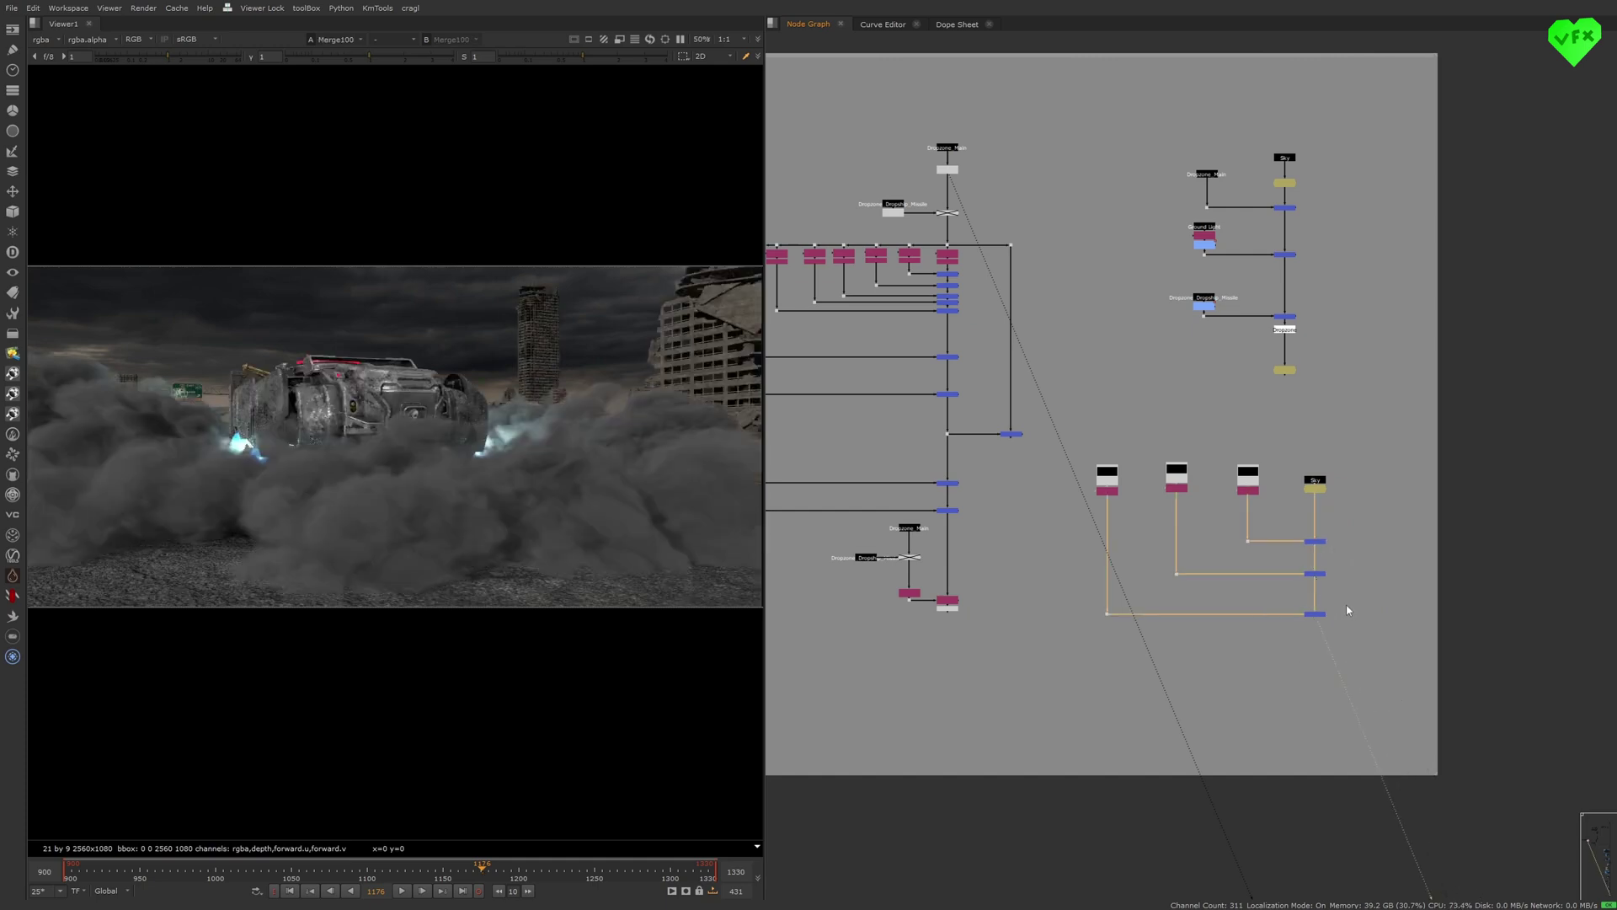
{"action": "key", "text": "1"}
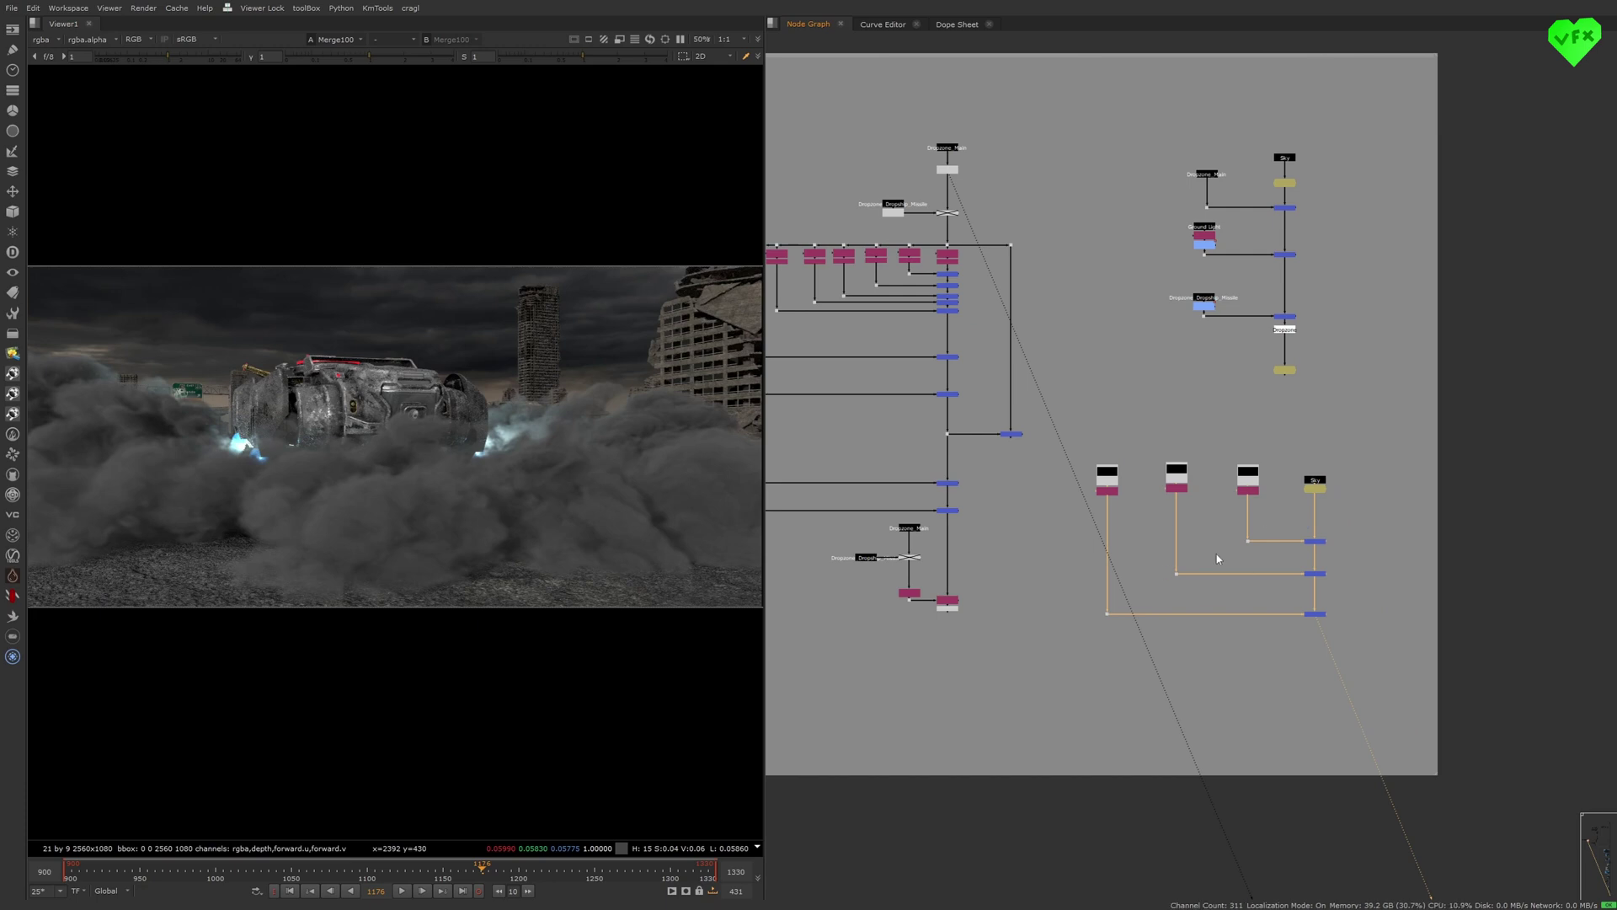
- Widen the viewer pane further and show the whole merged frame beside the lower Sky setup
{"action": "middle_click_drag", "start_coordinate": [1170, 524], "coordinate": [1205, 510]}
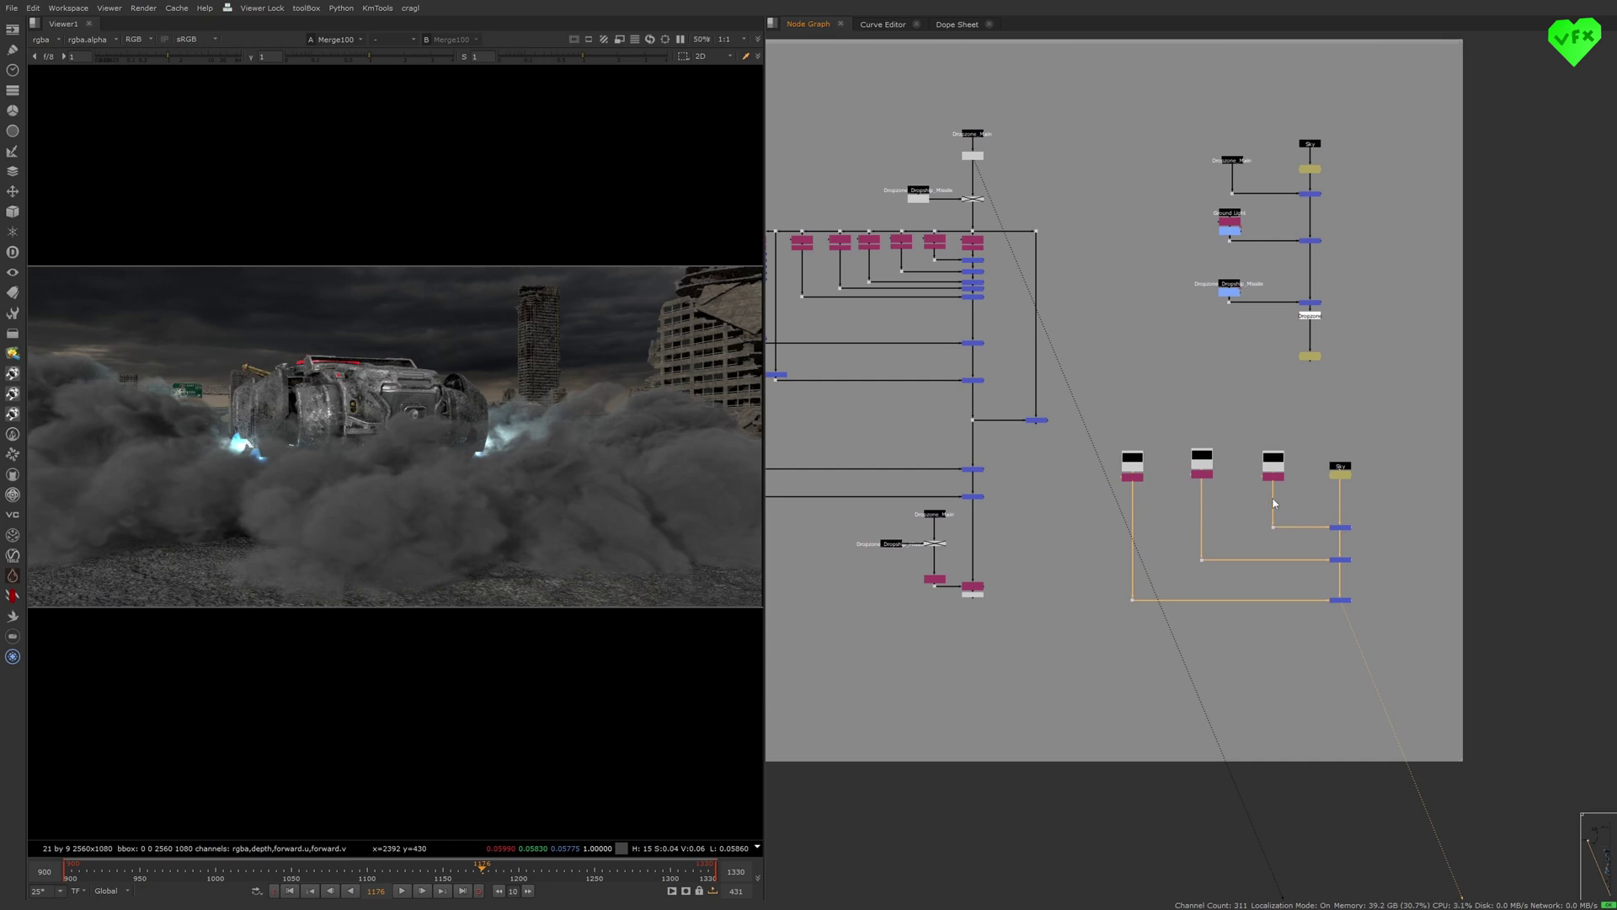
{"action": "middle_click_drag", "start_coordinate": [1273, 503], "coordinate": [1330, 492]}
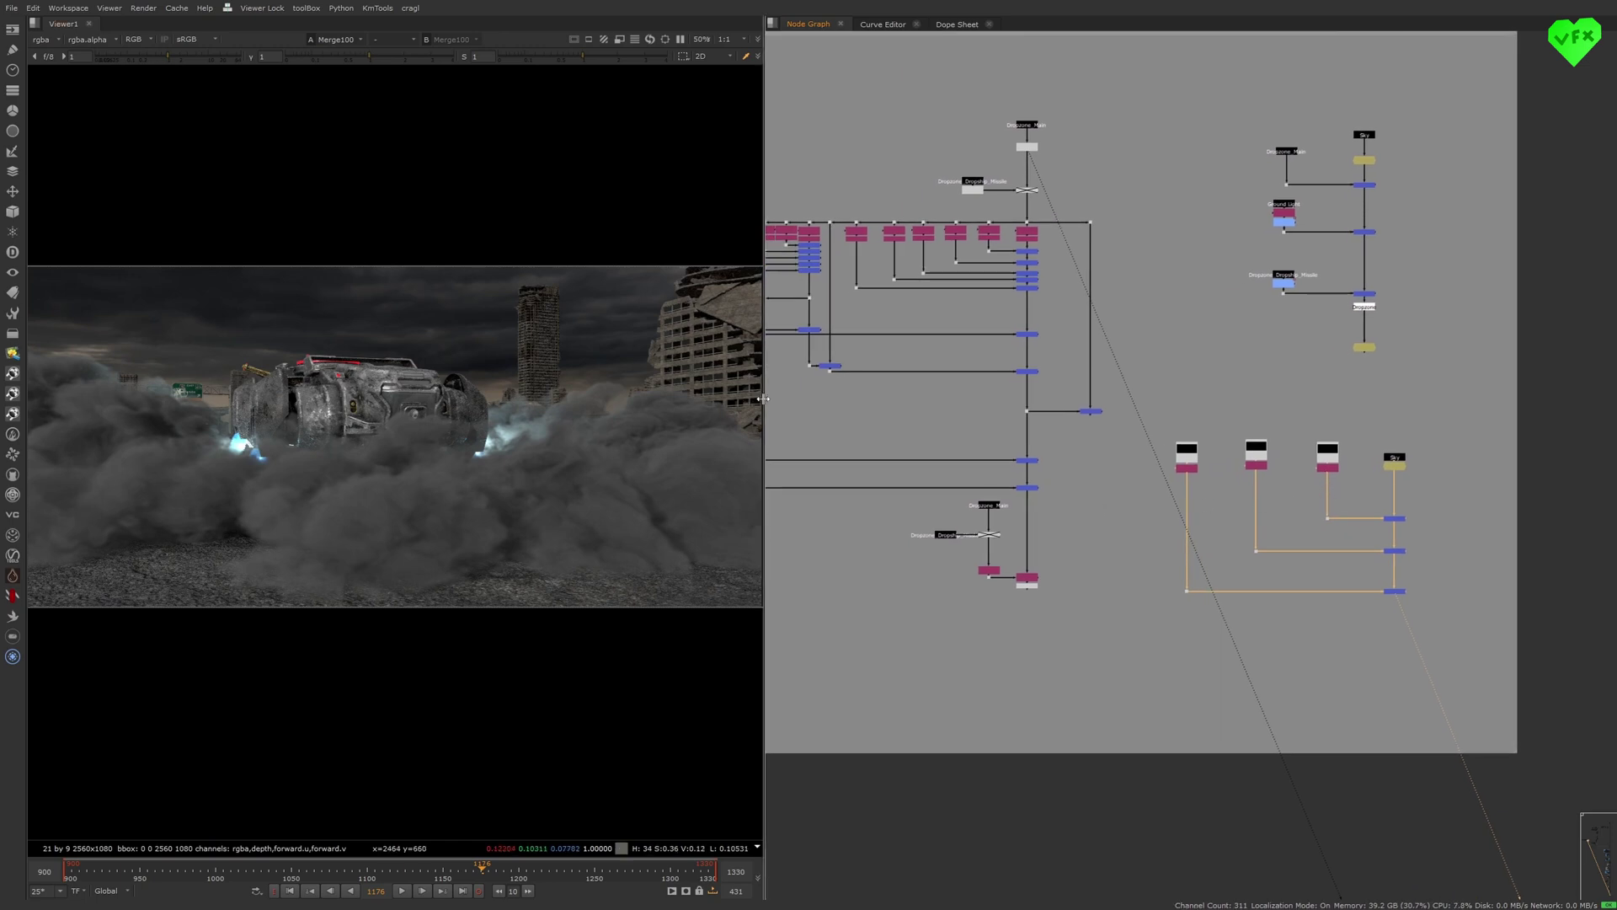
{"action": "left_click_drag", "start_coordinate": [761, 402], "coordinate": [817, 403]}
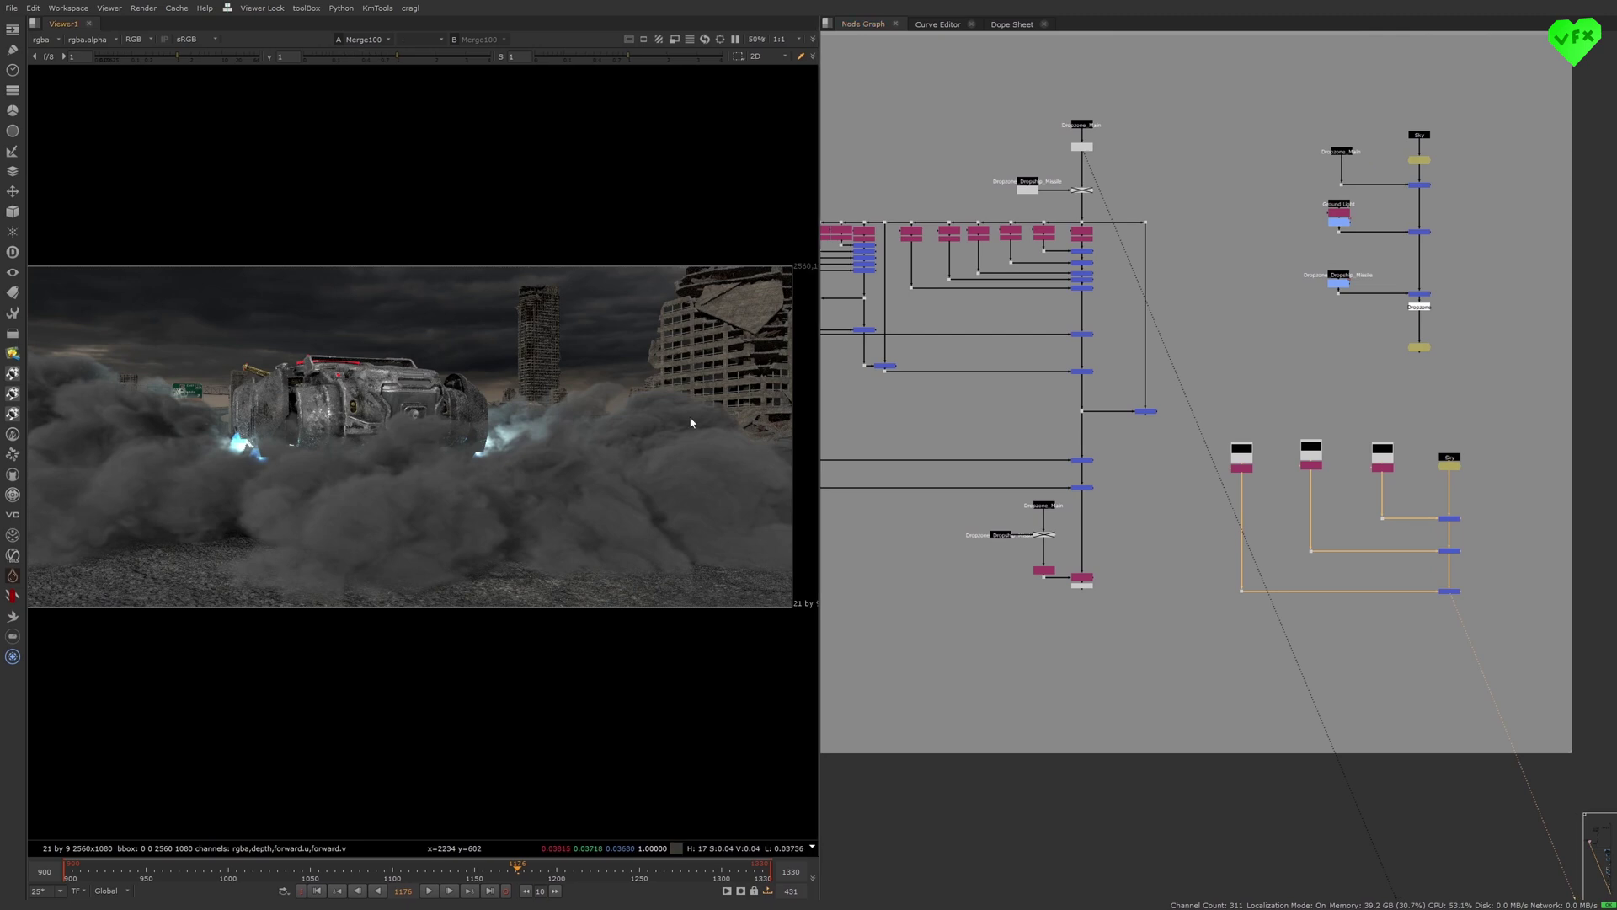
{"action": "key", "text": "f"}
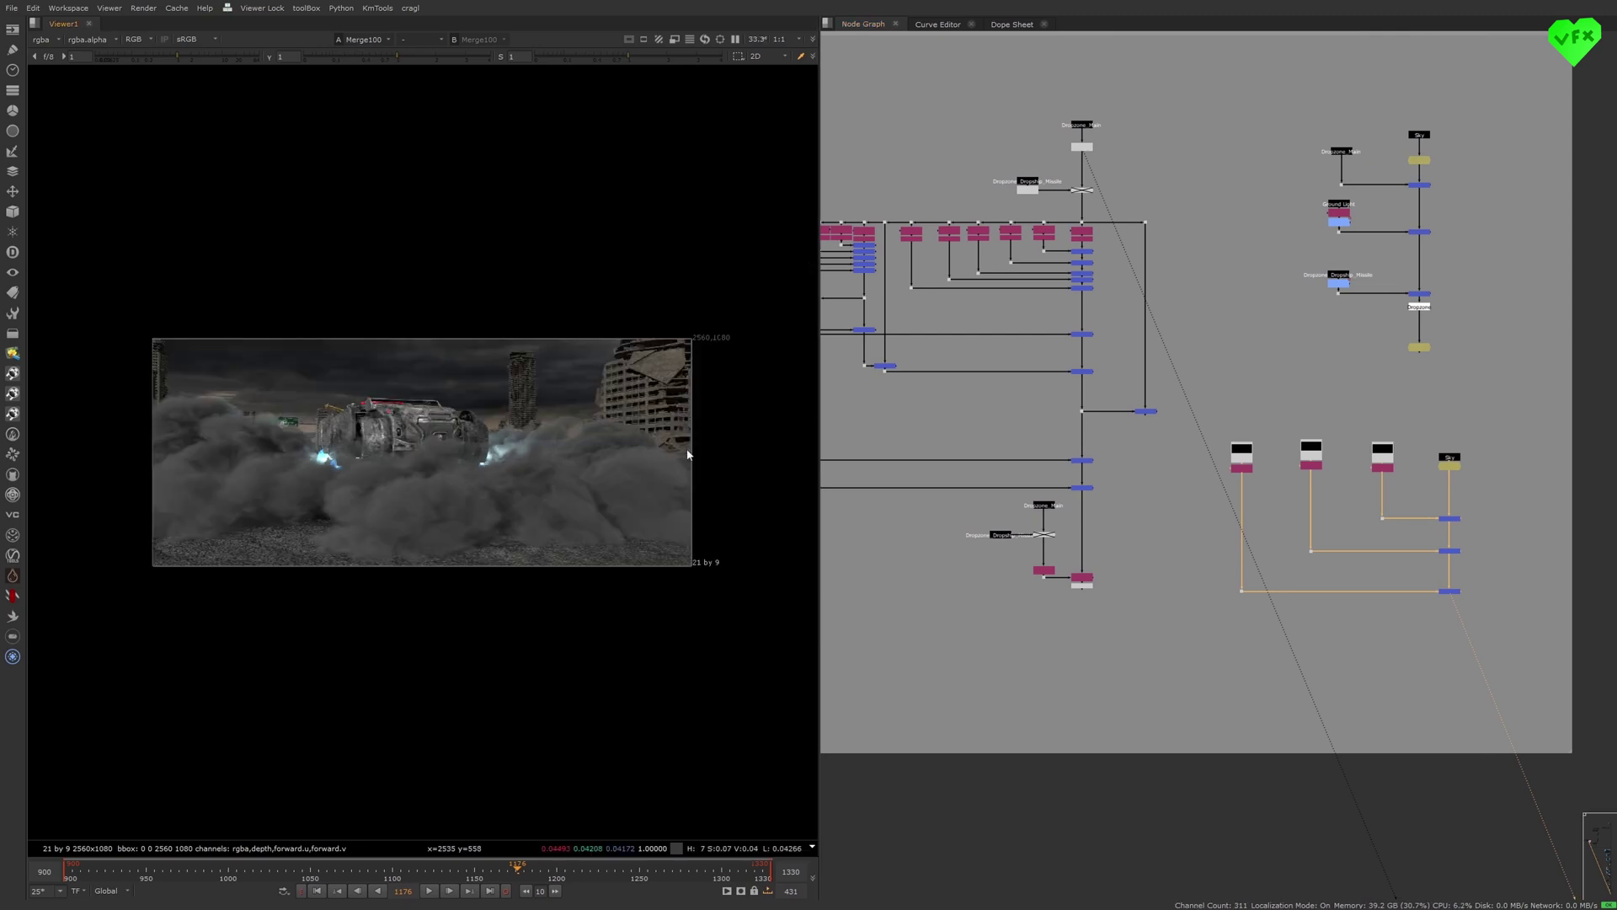
{"action": "middle_click_drag", "start_coordinate": [1241, 591], "coordinate": [1171, 582]}
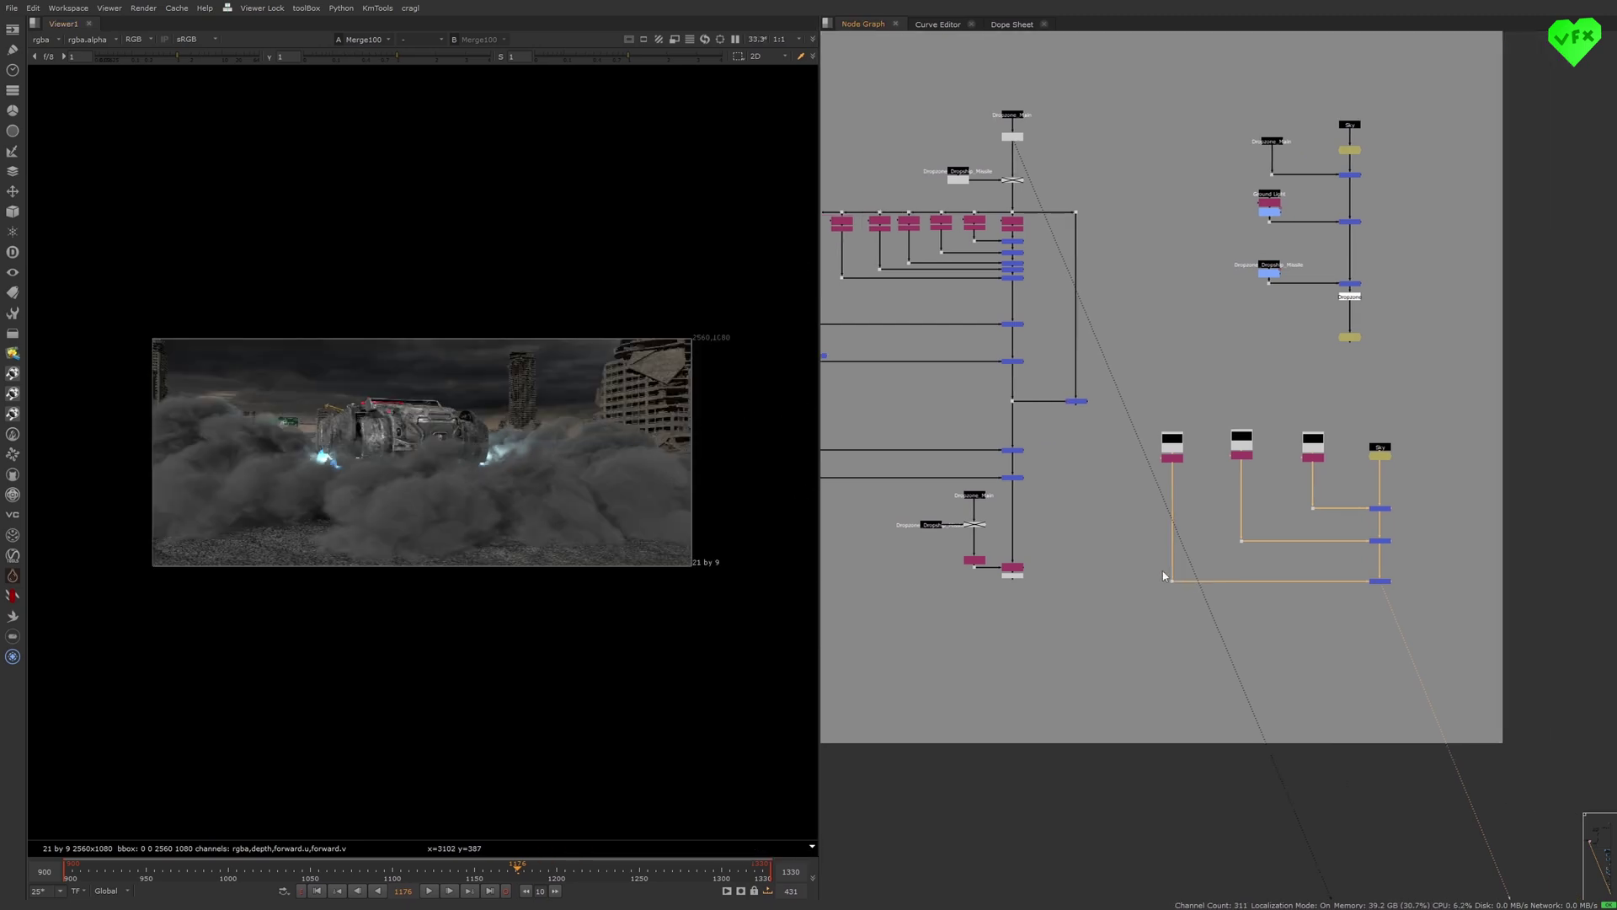
- View the upper Sky setup's final frame hold again and enlarge the image in the viewer
{"action": "left_click", "coordinate": [1376, 459]}
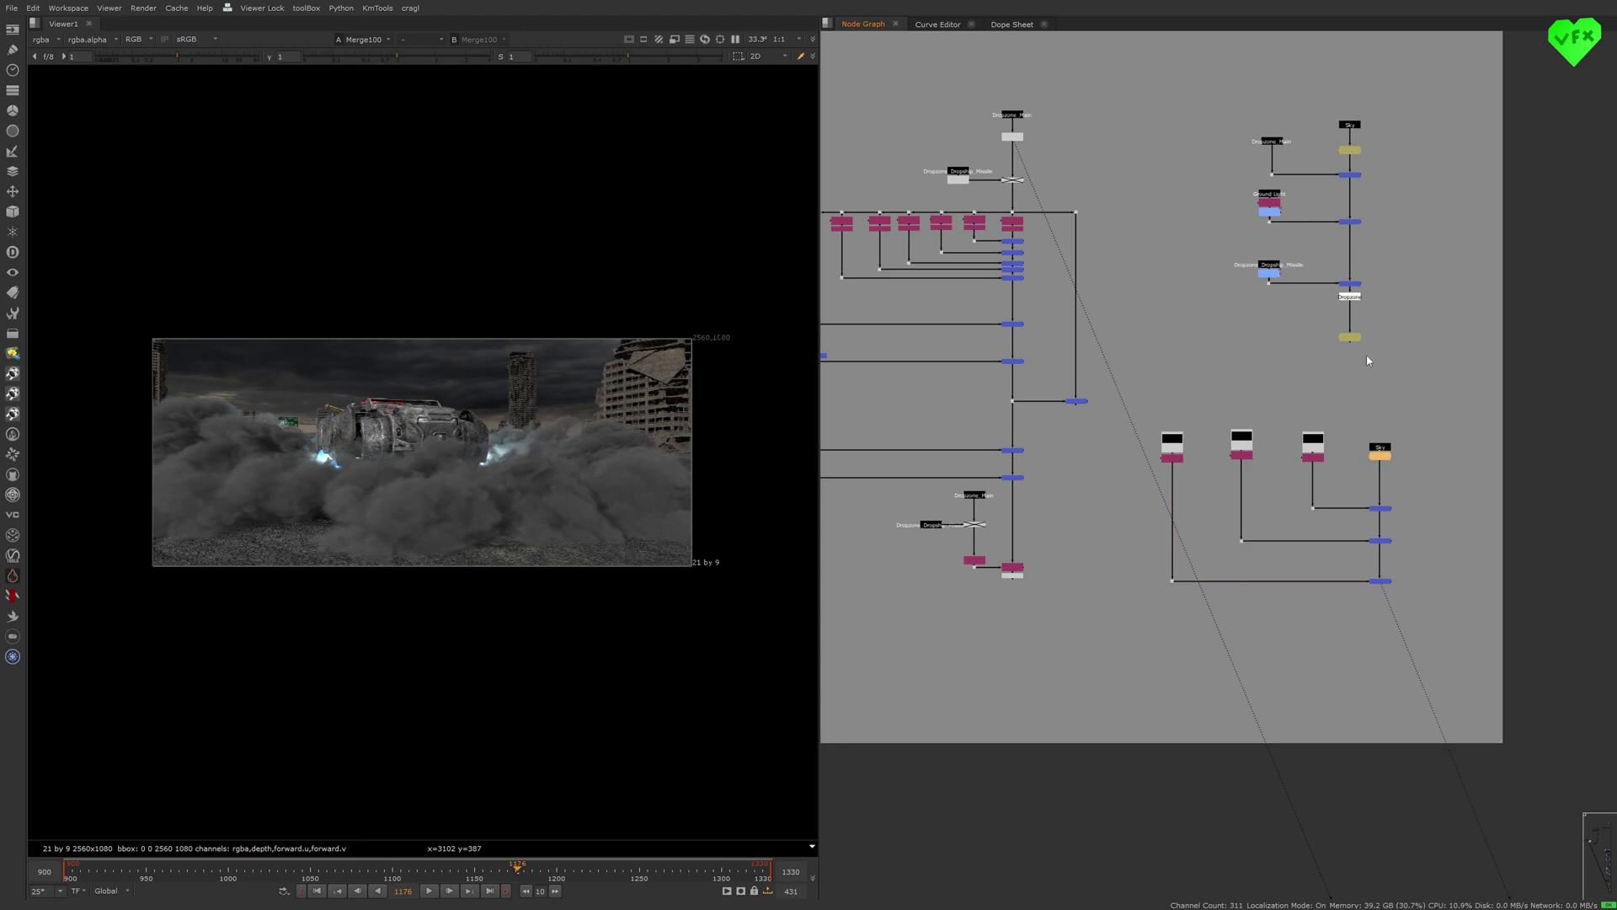
{"action": "left_click", "coordinate": [1350, 337]}
{"action": "key", "text": "1"}
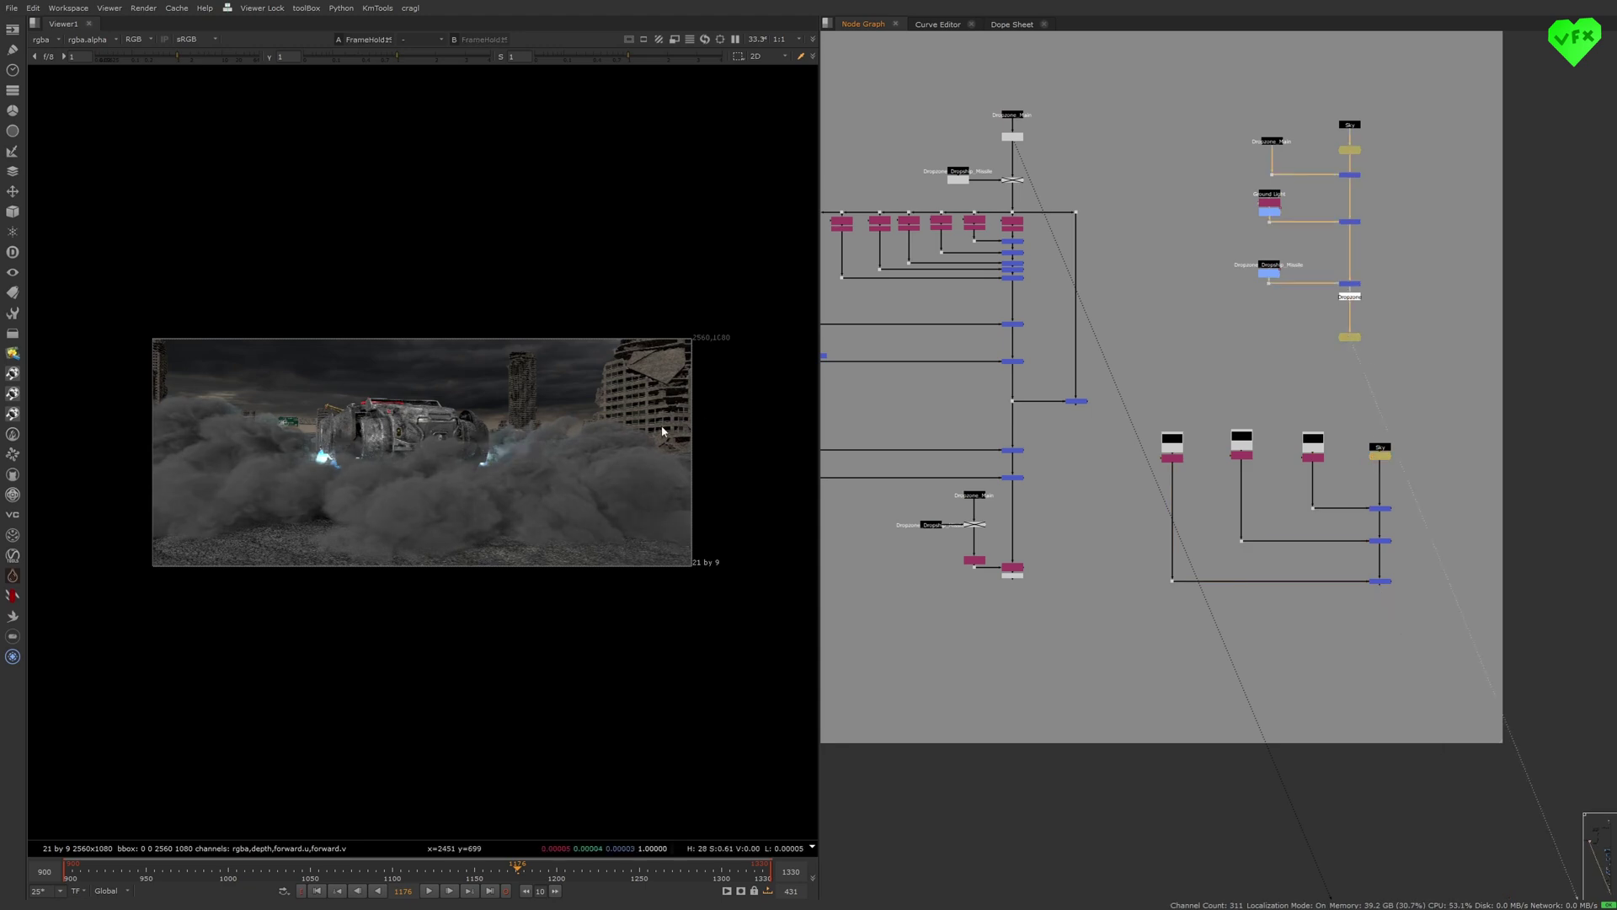
{"action": "scroll", "coordinate": [432, 527], "scroll_direction": "up", "scroll_amount": 2}
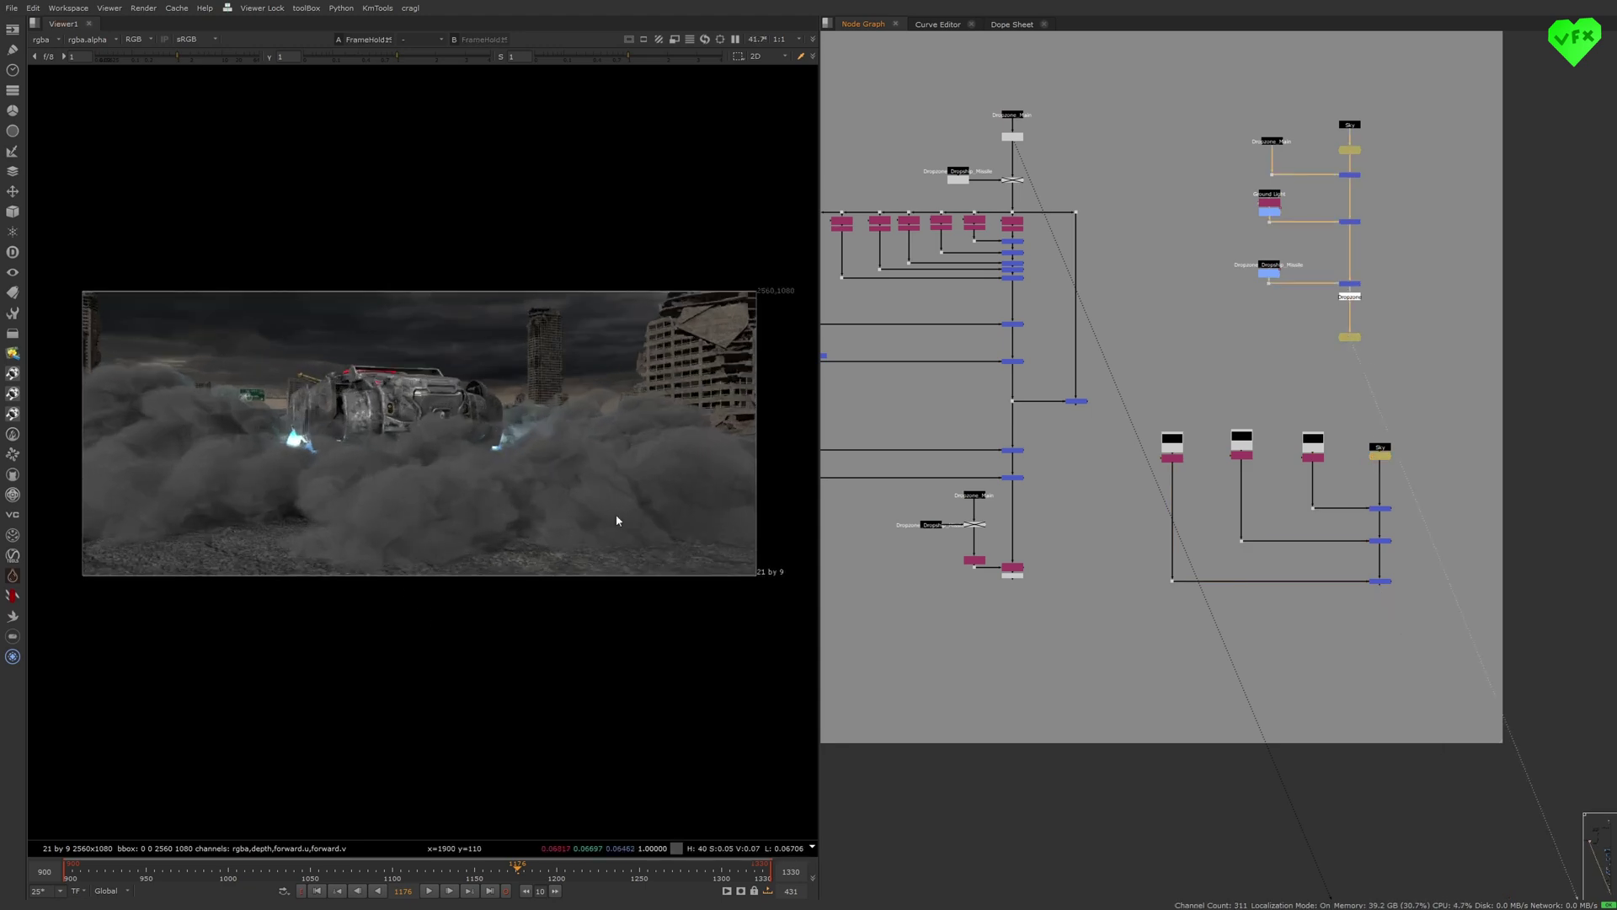
- Compare the lower Sky setup layer by layer: the sky alone, then with ground, dropship and smoke merged over it
{"action": "left_click", "coordinate": [1381, 453]}
{"action": "key", "text": "1"}
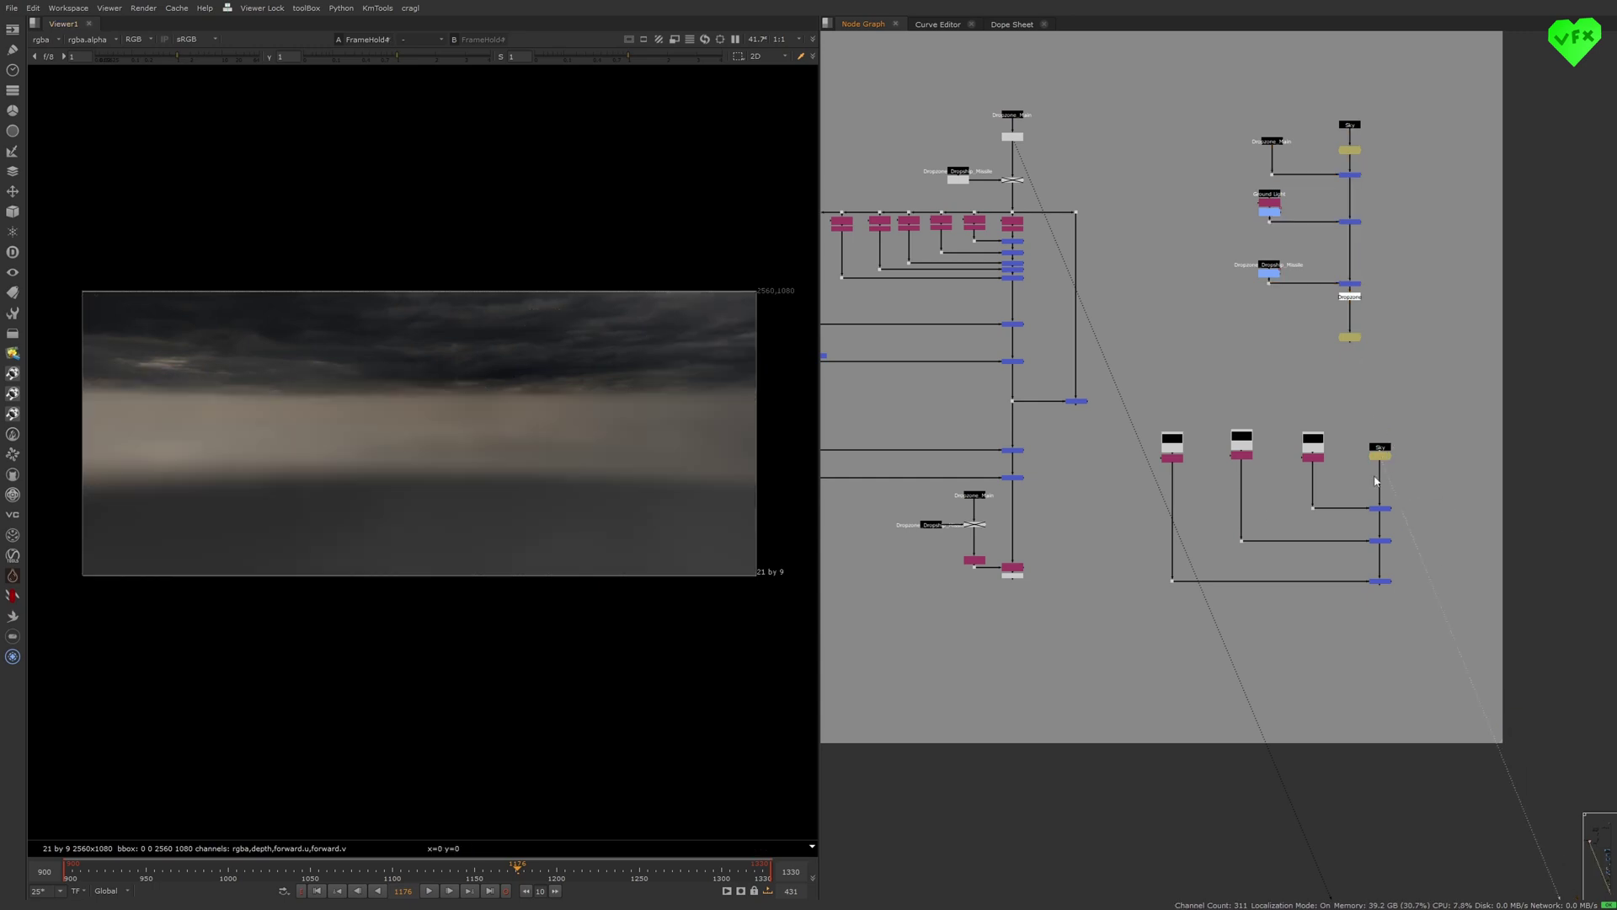
{"action": "left_click", "coordinate": [1379, 509]}
{"action": "key", "text": "1"}
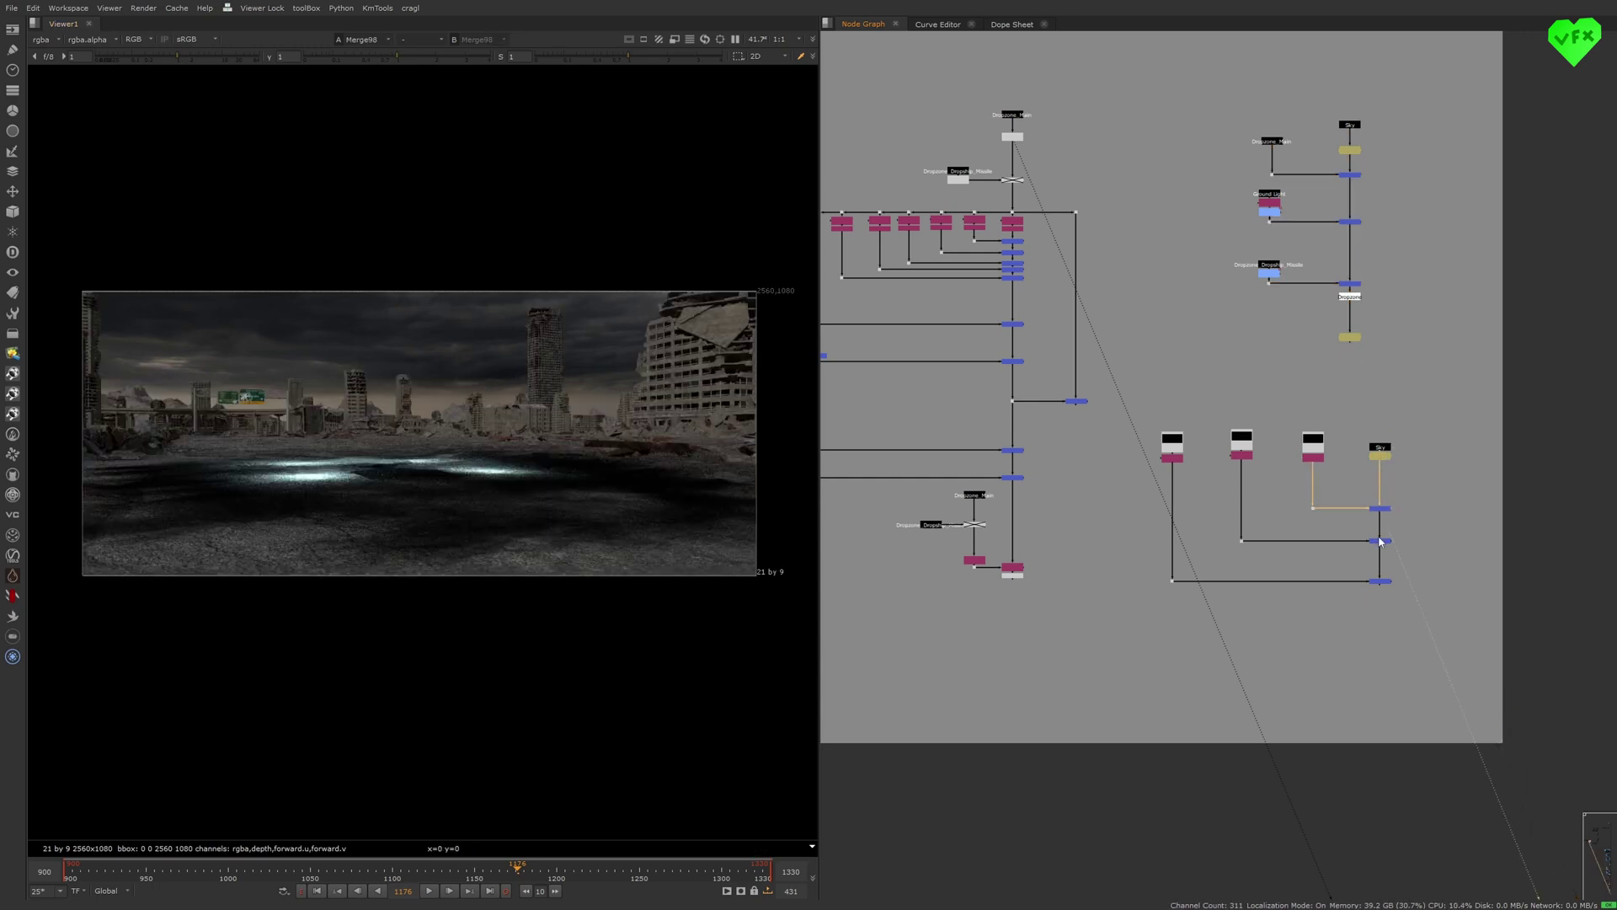
{"action": "left_click", "coordinate": [1381, 542]}
{"action": "key", "text": "1"}
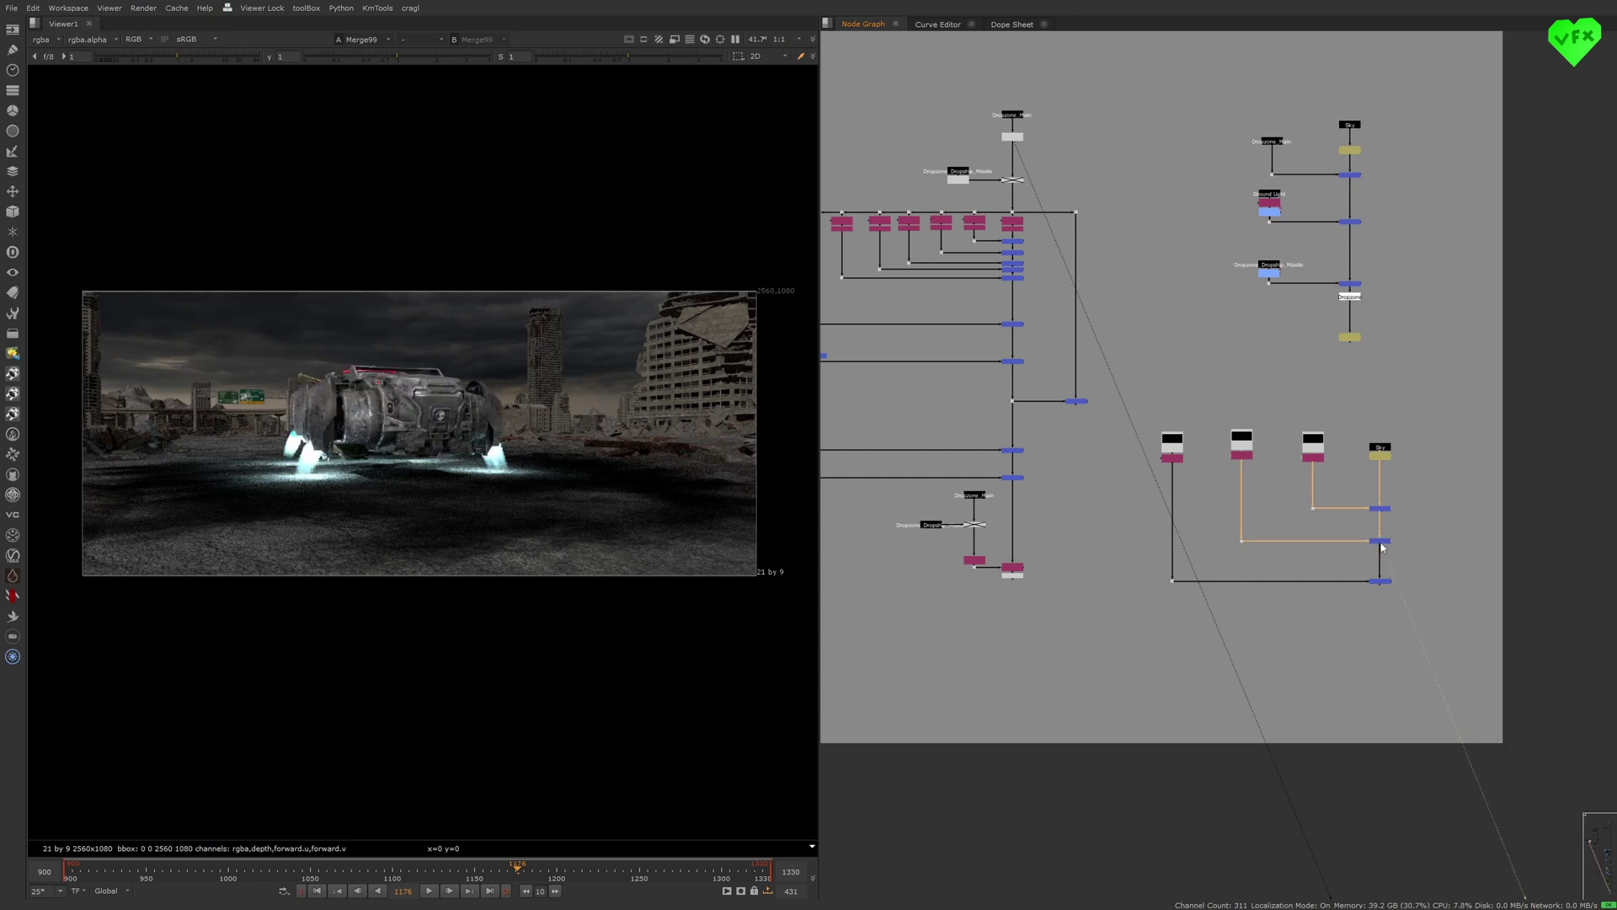
{"action": "left_click_drag", "start_coordinate": [1363, 592], "coordinate": [1406, 567]}
{"action": "key", "text": "1"}
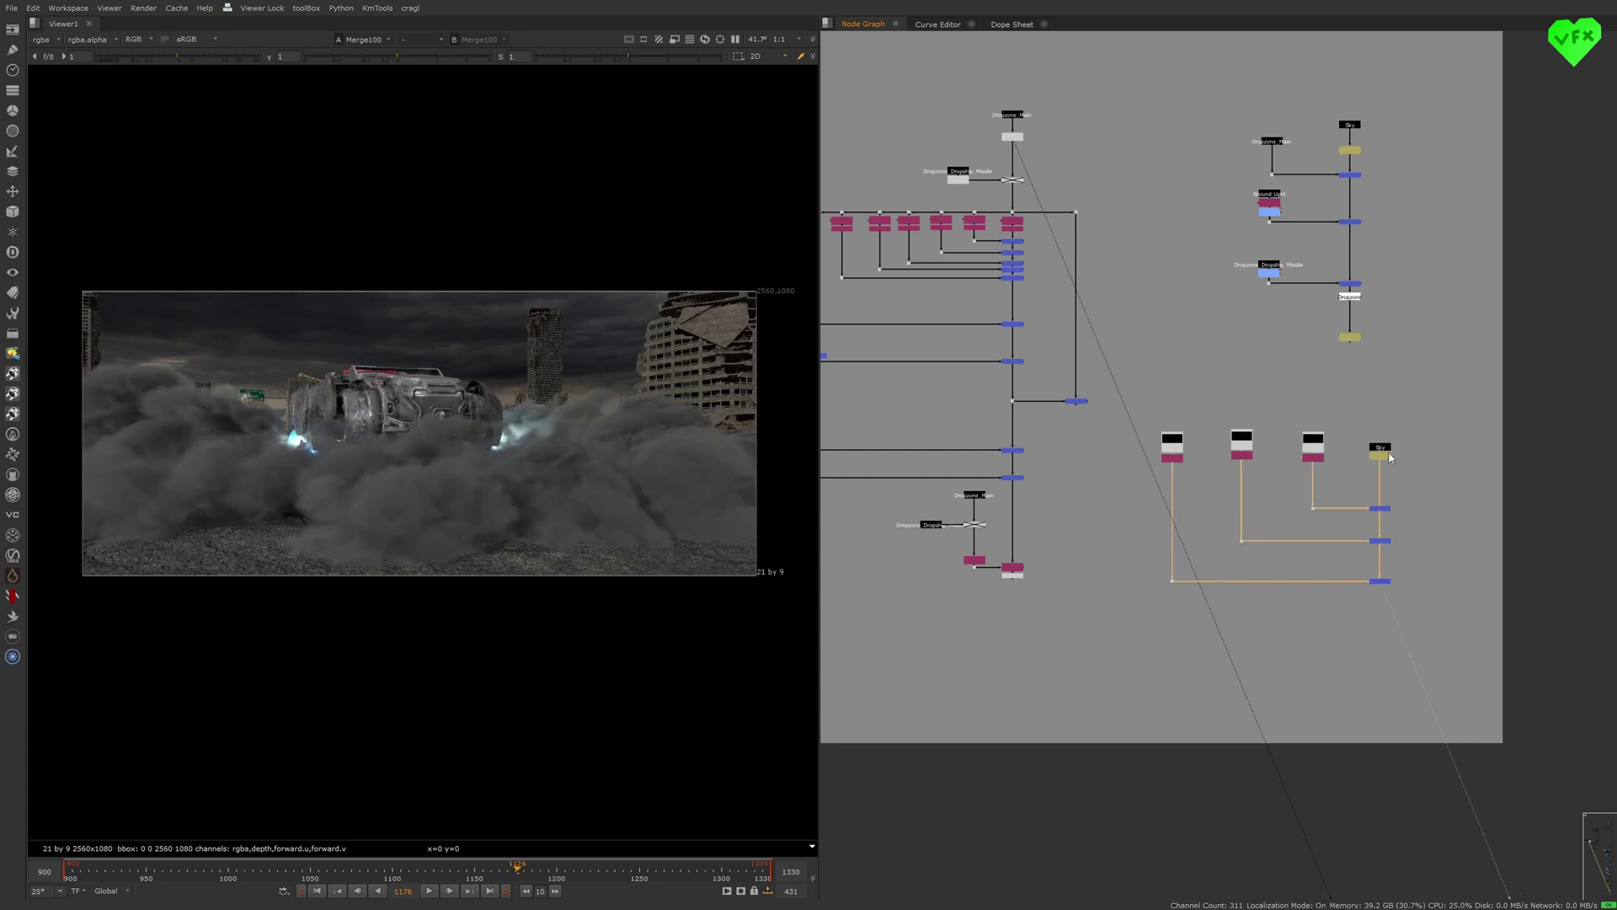
- Replay the lower Sky setup from the sky frame hold to the merge that adds the dropship
{"action": "left_click", "coordinate": [1384, 455]}
{"action": "key", "text": "1"}
{"action": "left_click", "coordinate": [1380, 508]}
{"action": "key", "text": "1"}
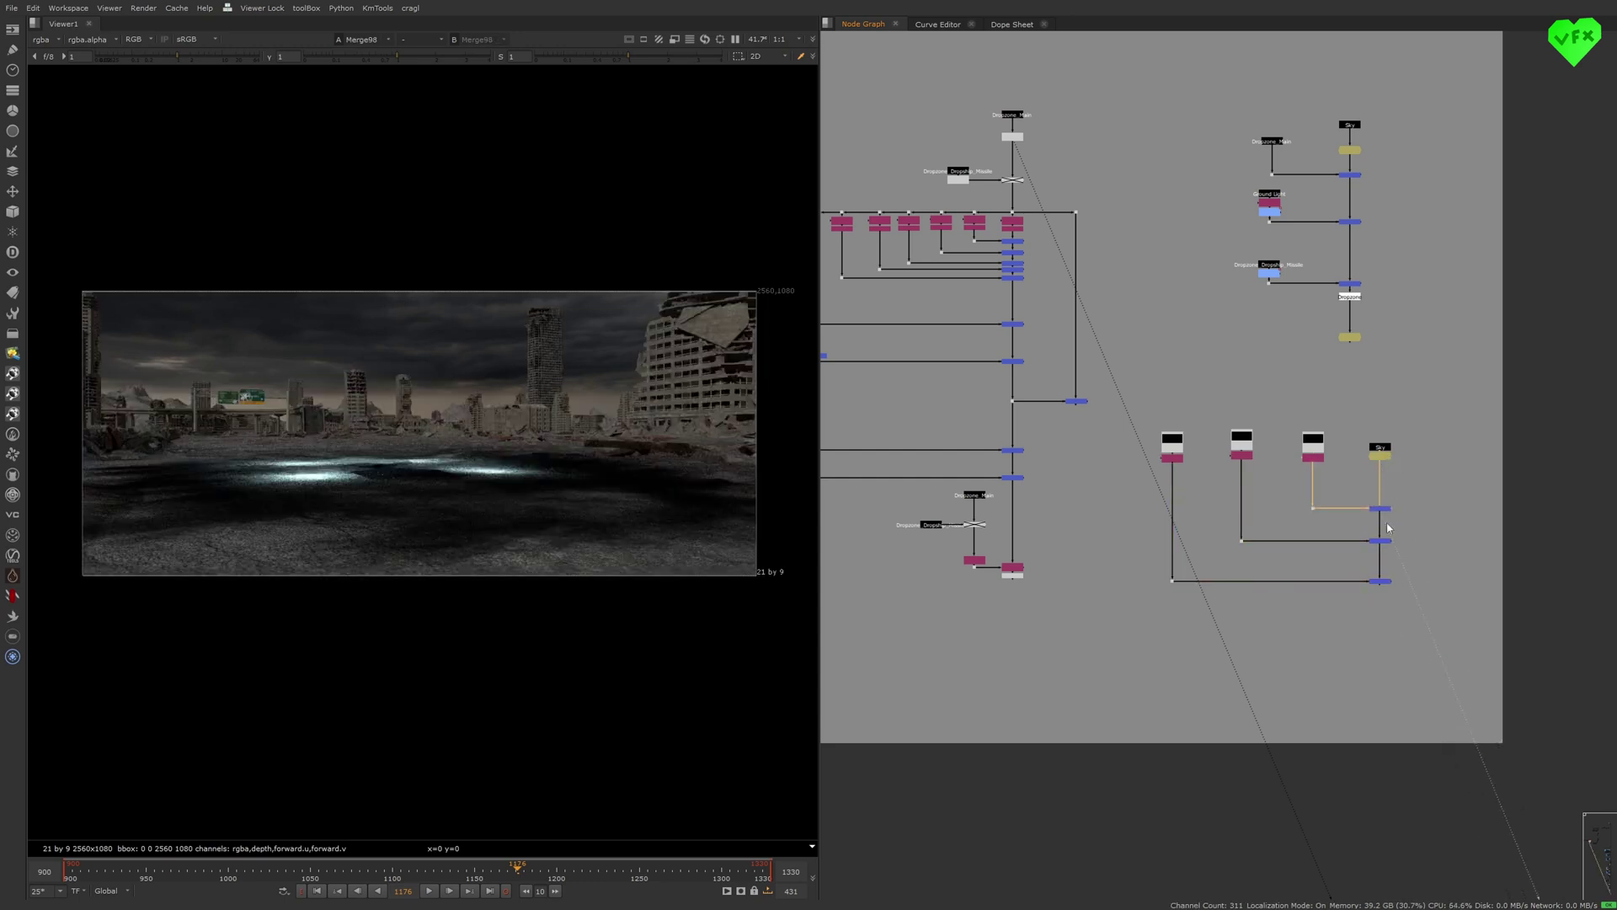
{"action": "left_click", "coordinate": [1382, 541]}
{"action": "key", "text": "1"}
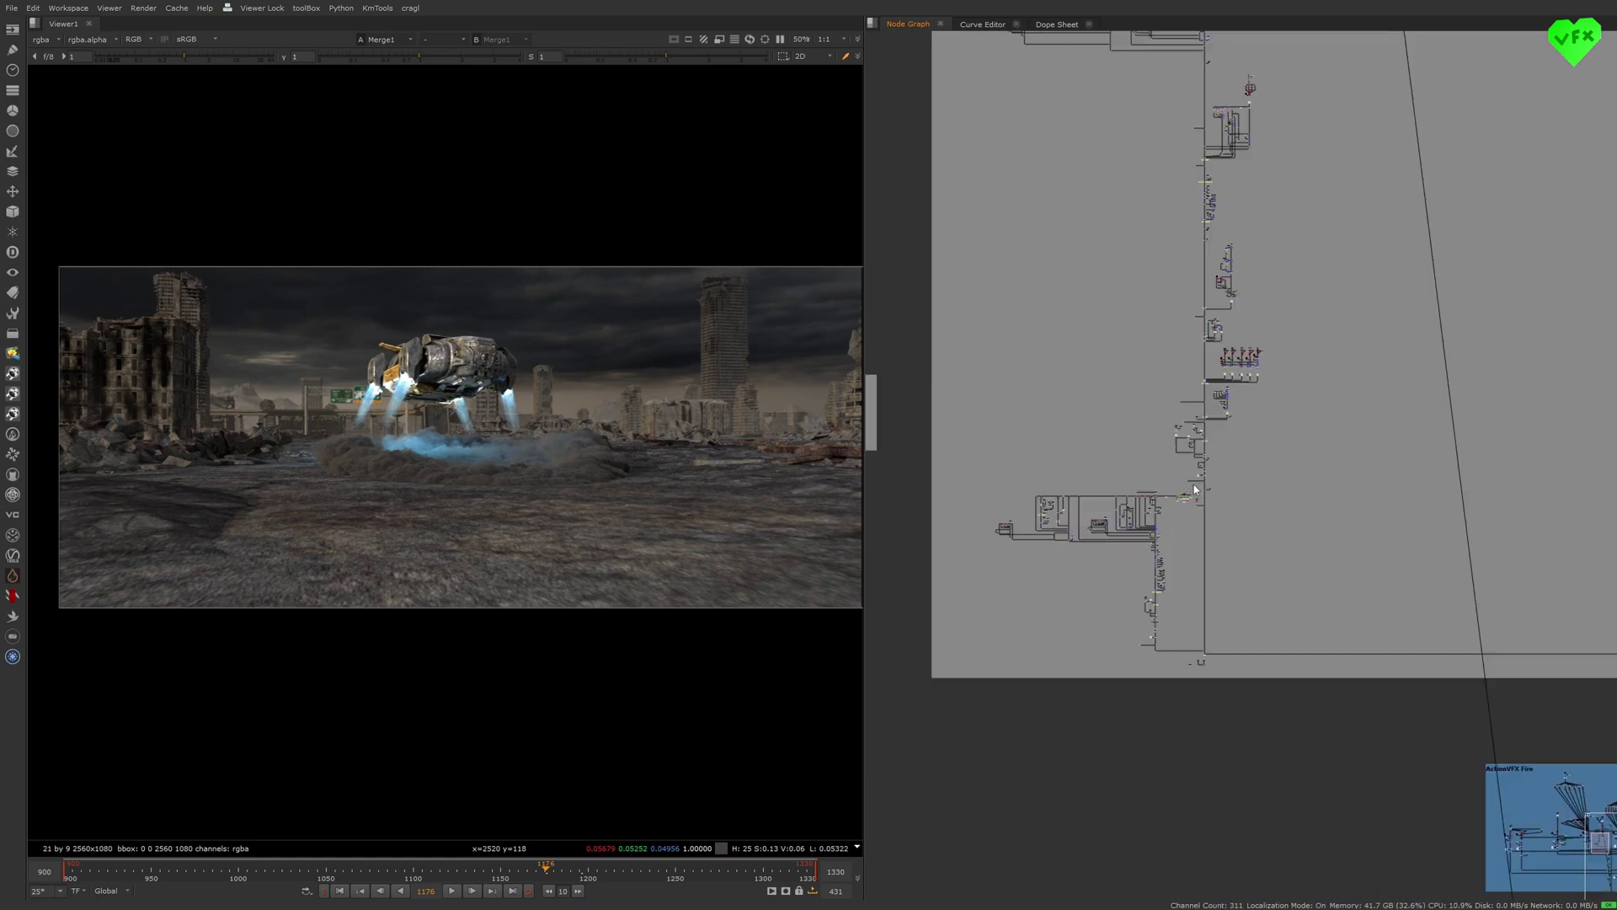
- Enlarge the middle of the main comp column and view the side frame hold below the row of five card branches
{"action": "scroll", "coordinate": [1194, 488], "scroll_direction": "down", "scroll_amount": 2}
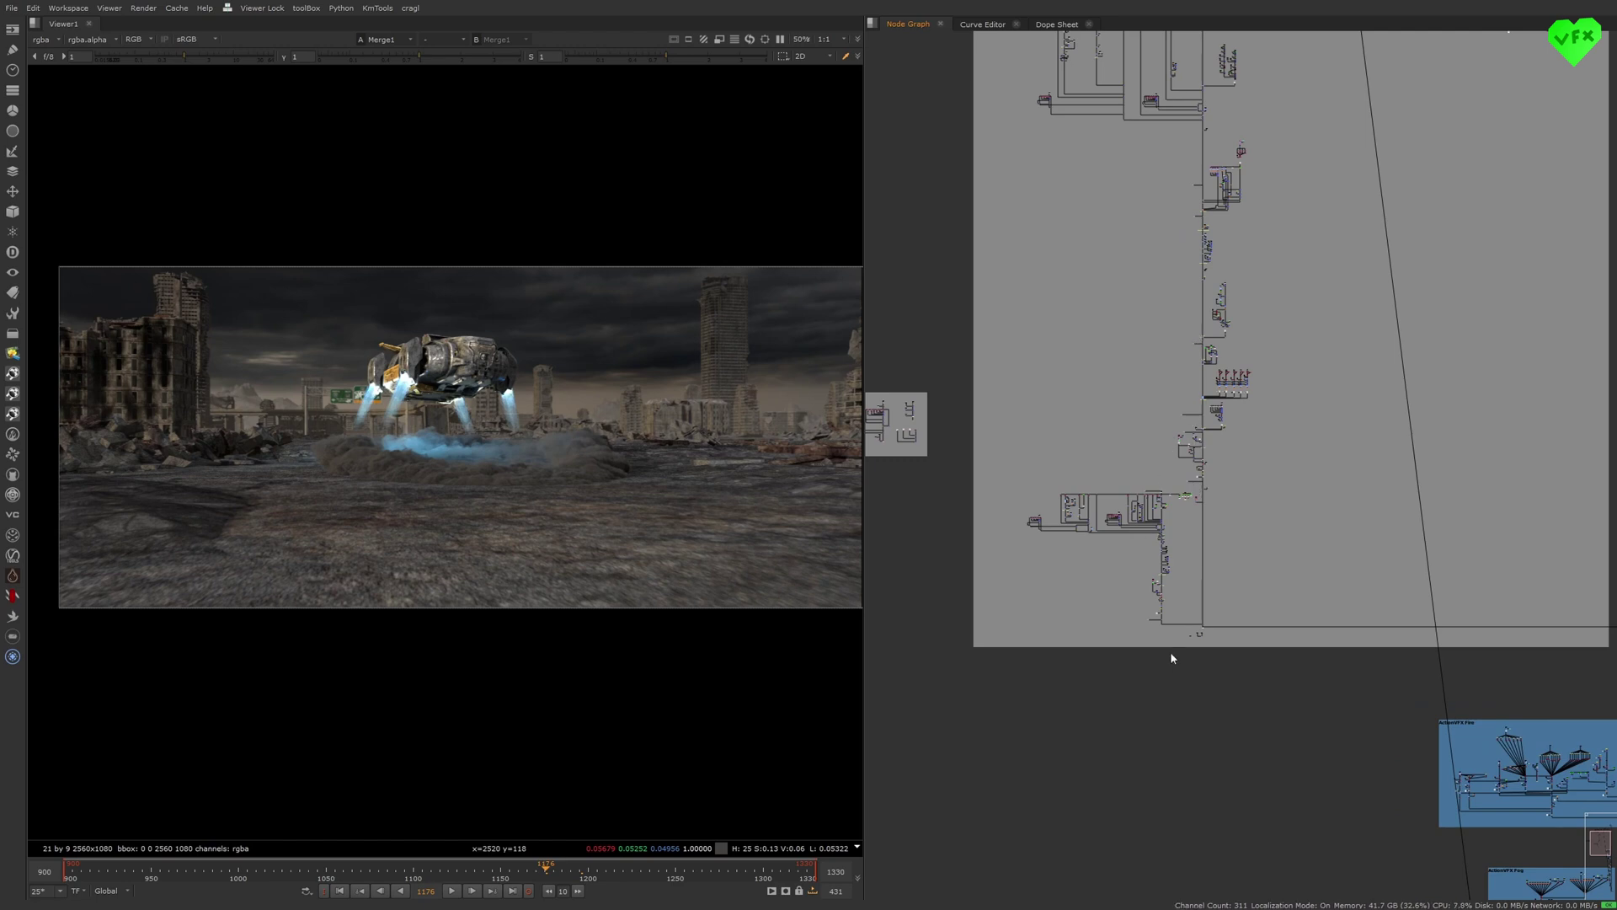
{"action": "middle_click_drag", "start_coordinate": [1142, 349], "coordinate": [1118, 453]}
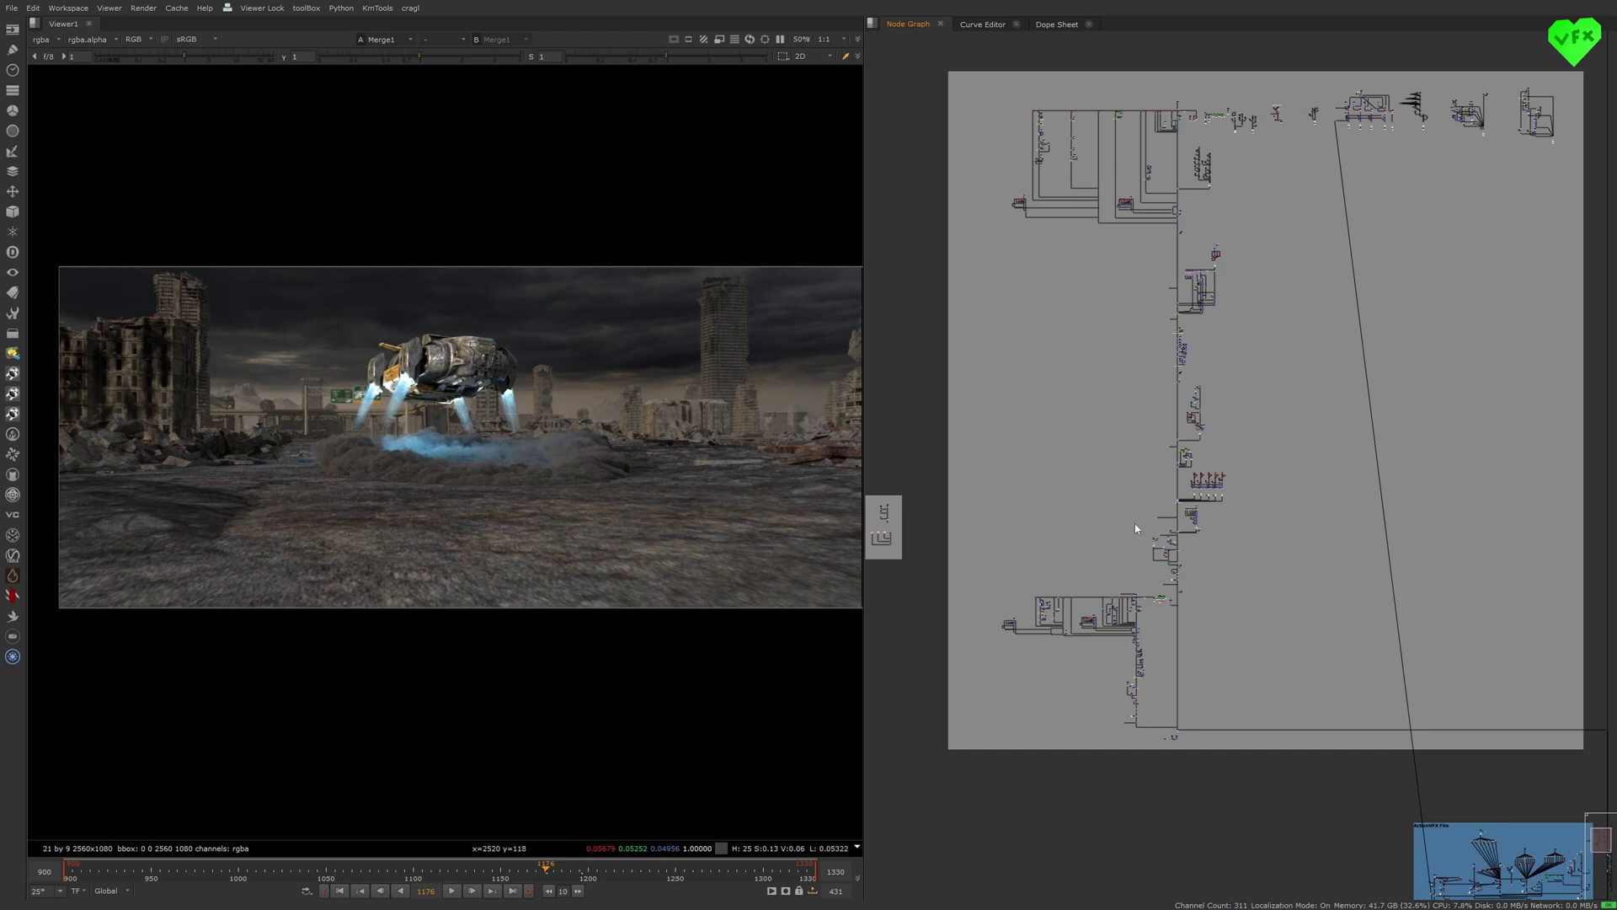
{"action": "scroll", "coordinate": [1145, 527], "scroll_direction": "up", "scroll_amount": 6}
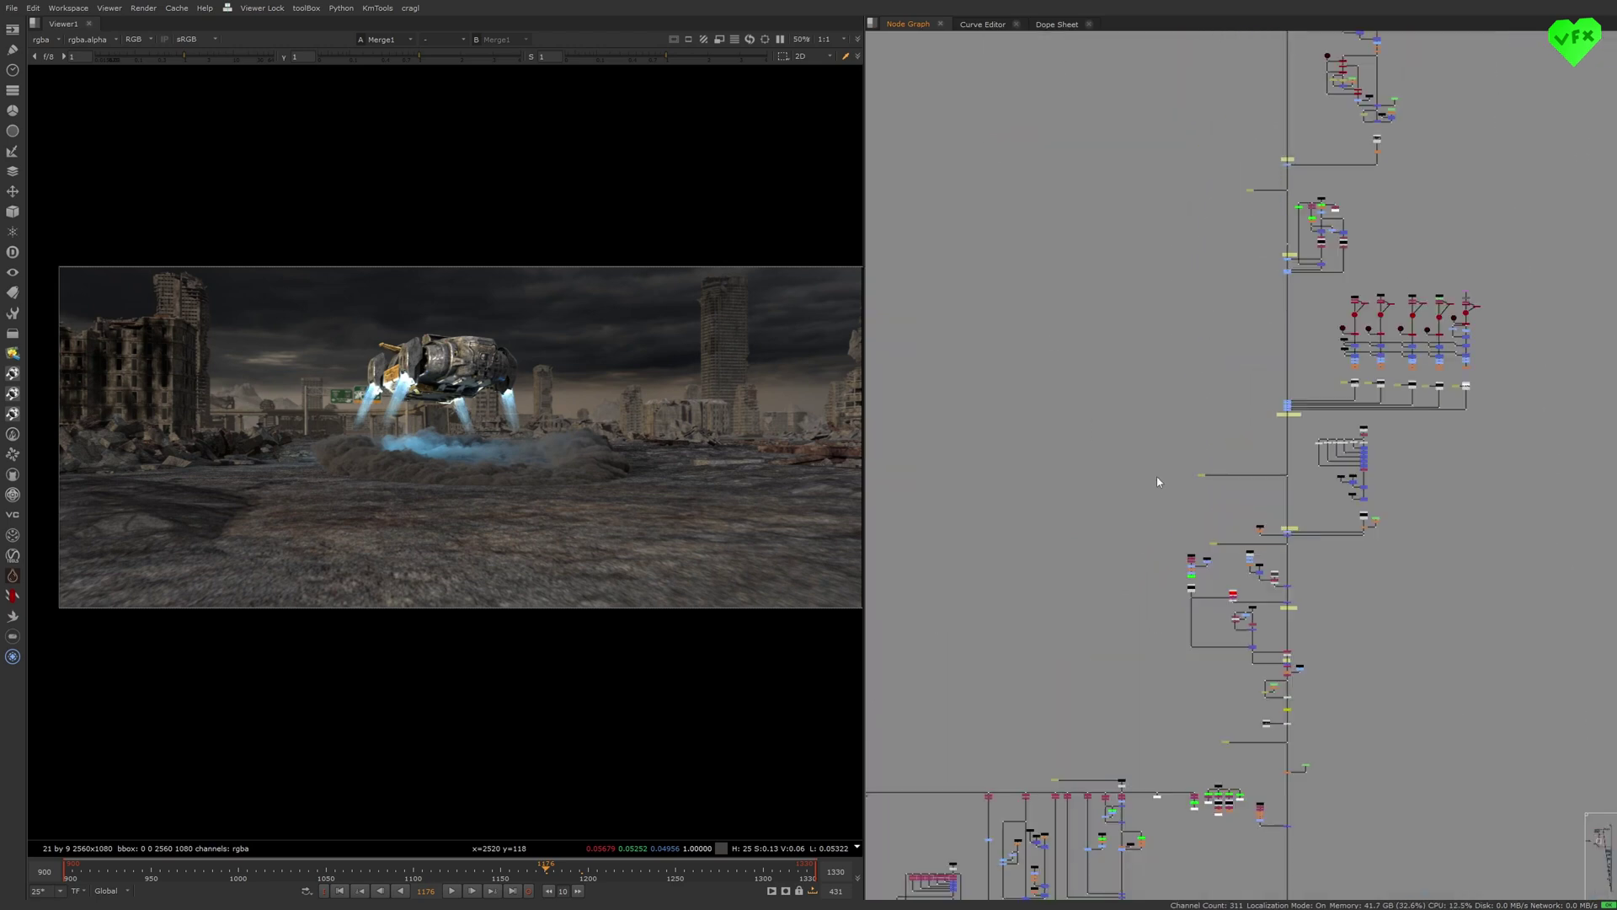
{"action": "key", "text": "1"}
{"action": "left_click_drag", "start_coordinate": [1208, 493], "coordinate": [1227, 549]}
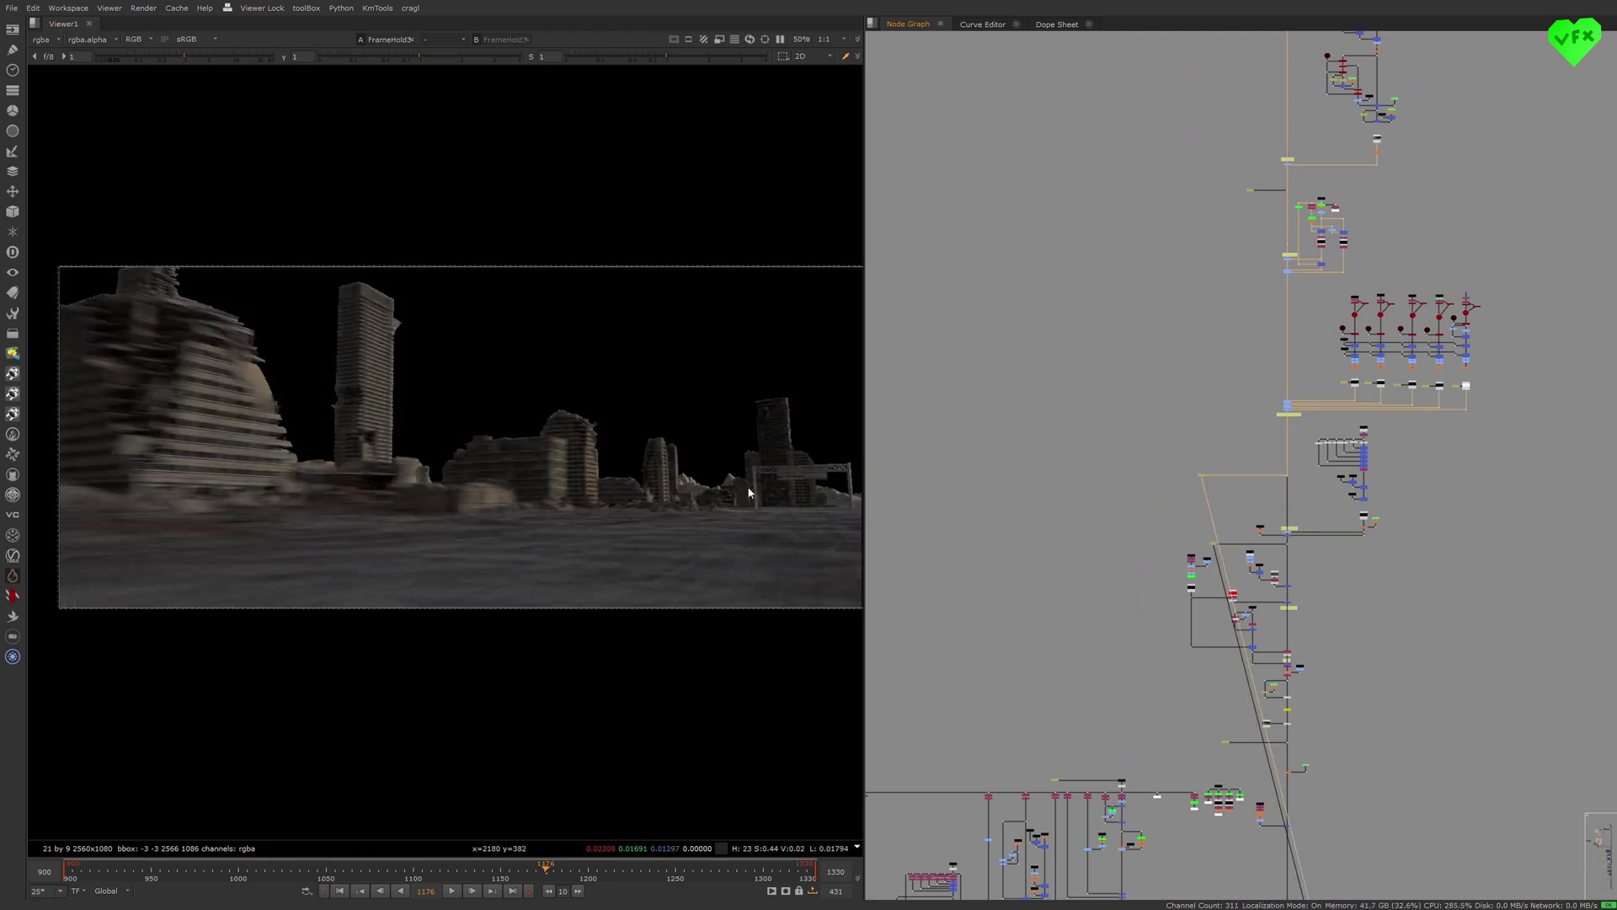
- Magnify the distant buildings in the viewer and compare them at the next two side frame holds down the column
{"action": "scroll", "coordinate": [747, 486], "scroll_direction": "up", "scroll_amount": 5}
{"action": "scroll", "coordinate": [746, 486], "scroll_direction": "up", "scroll_amount": 3}
{"action": "mouse_move", "coordinate": [1224, 536]}
{"action": "left_mouse_down"}
{"action": "mouse_move", "coordinate": [1234, 552]}
{"action": "mouse_move", "coordinate": [1208, 554]}
{"action": "left_mouse_up"}
{"action": "key", "text": "1"}
{"action": "left_click_drag", "start_coordinate": [1218, 726], "coordinate": [1238, 752]}
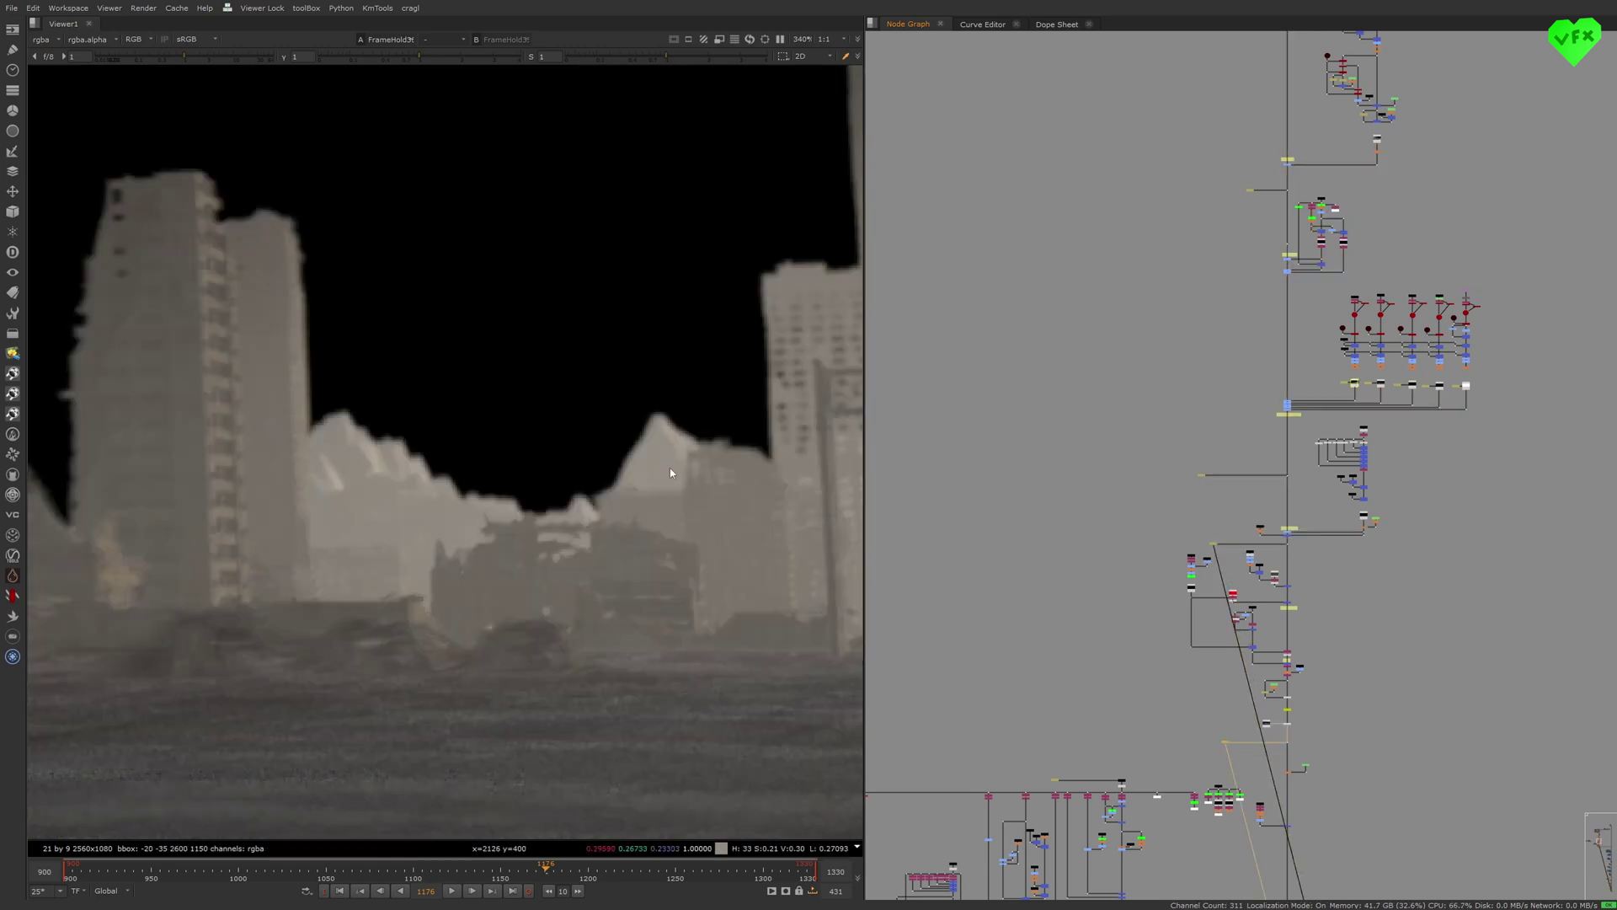
- View the isolated dropship at the remaining side frame holds down the main comp column and magnify it
{"action": "scroll", "coordinate": [543, 469], "scroll_direction": "down", "scroll_amount": 2}
{"action": "scroll", "coordinate": [544, 468], "scroll_direction": "down", "scroll_amount": 3}
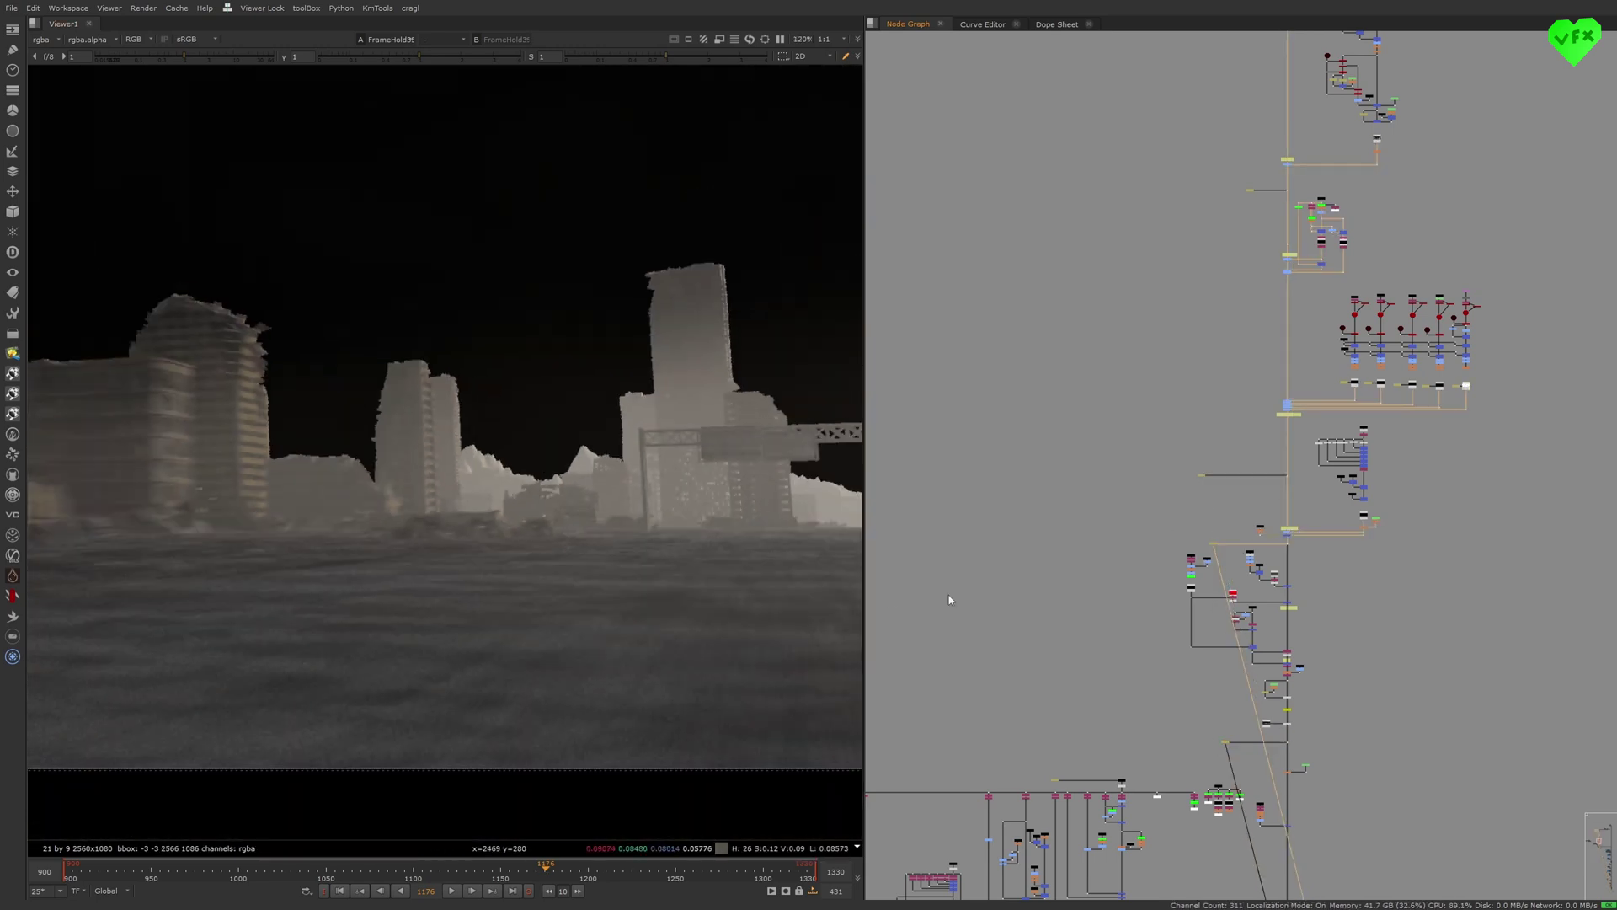
{"action": "middle_click_drag", "start_coordinate": [1037, 676], "coordinate": [1196, 335]}
{"action": "key", "text": "1"}
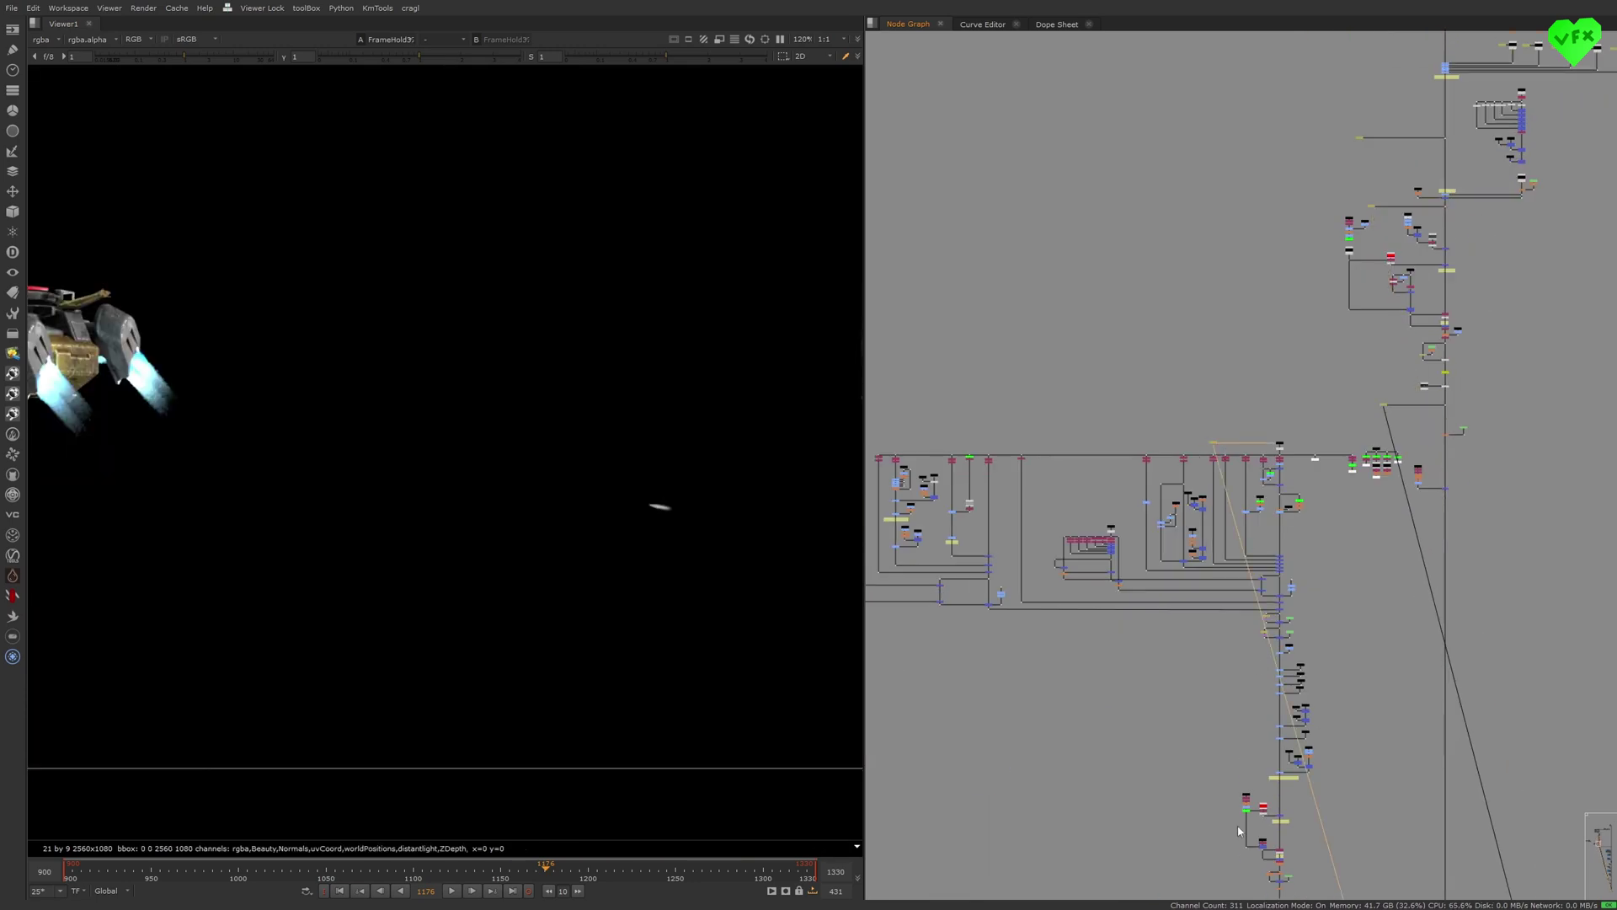
{"action": "middle_click_drag", "start_coordinate": [1226, 471], "coordinate": [1190, 193]}
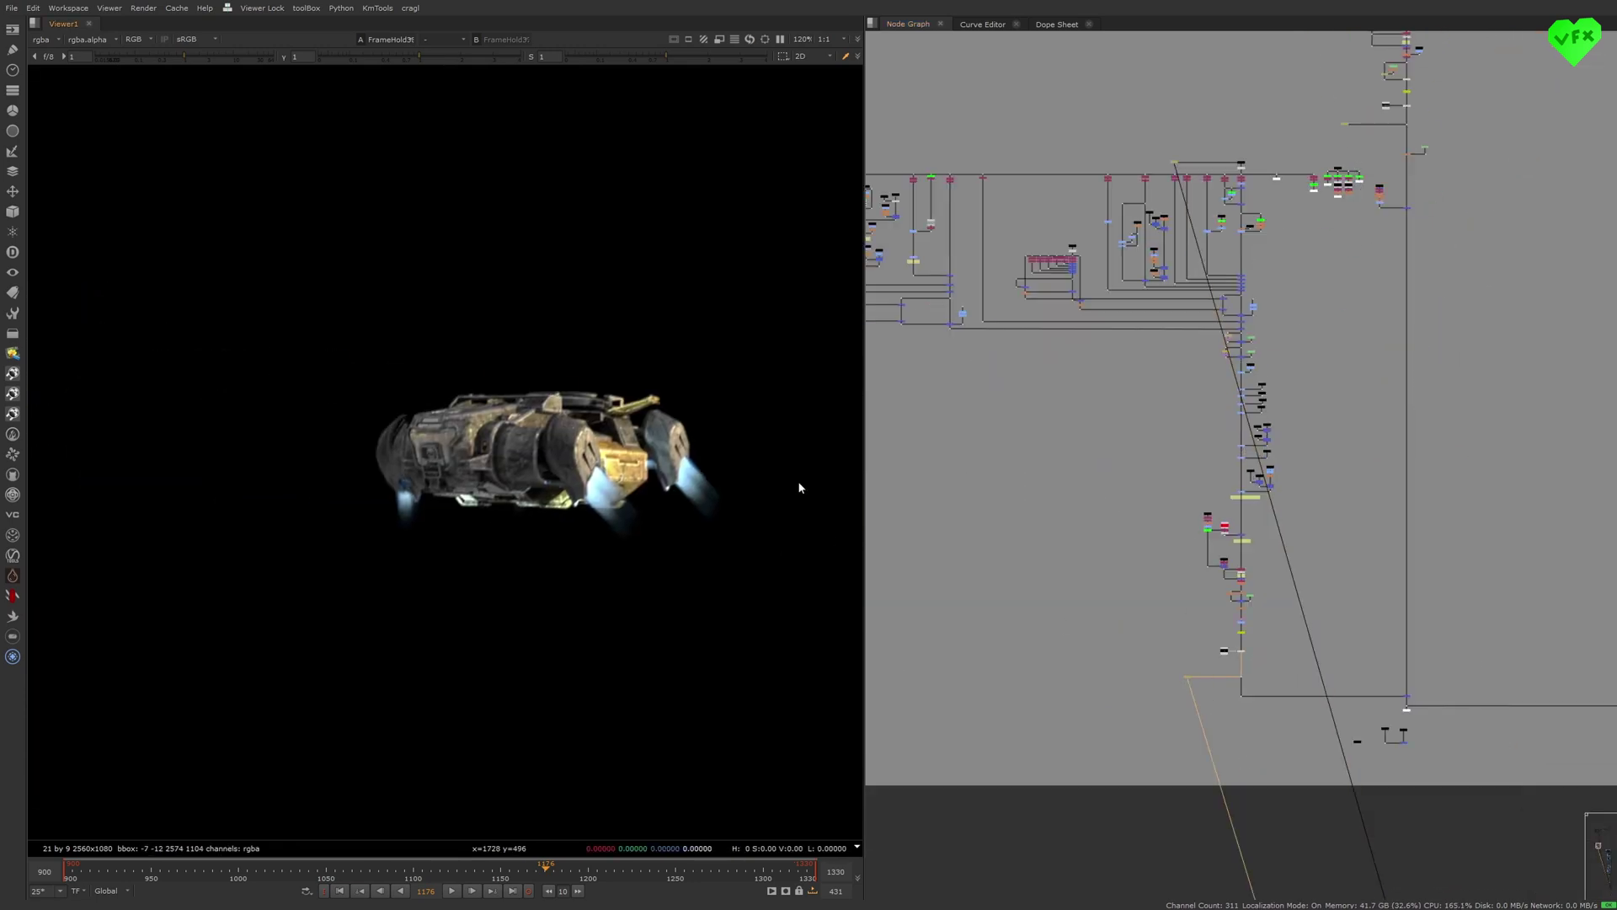
{"action": "scroll", "coordinate": [480, 408], "scroll_direction": "up", "scroll_amount": 3}
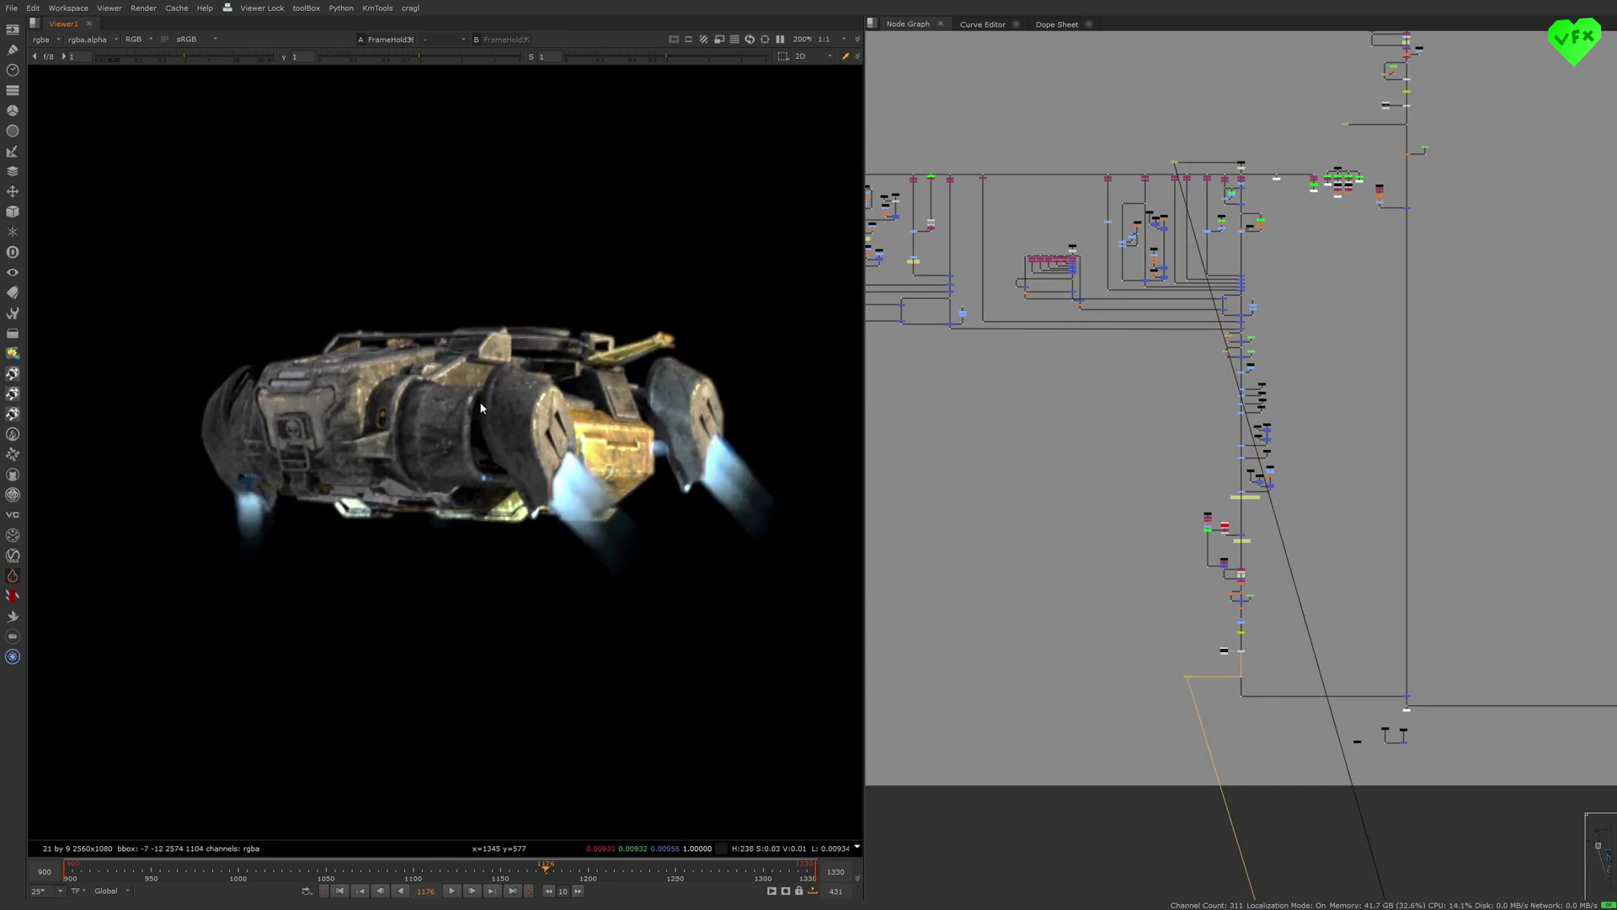
{"action": "scroll", "coordinate": [1047, 477], "scroll_direction": "down", "scroll_amount": 2}
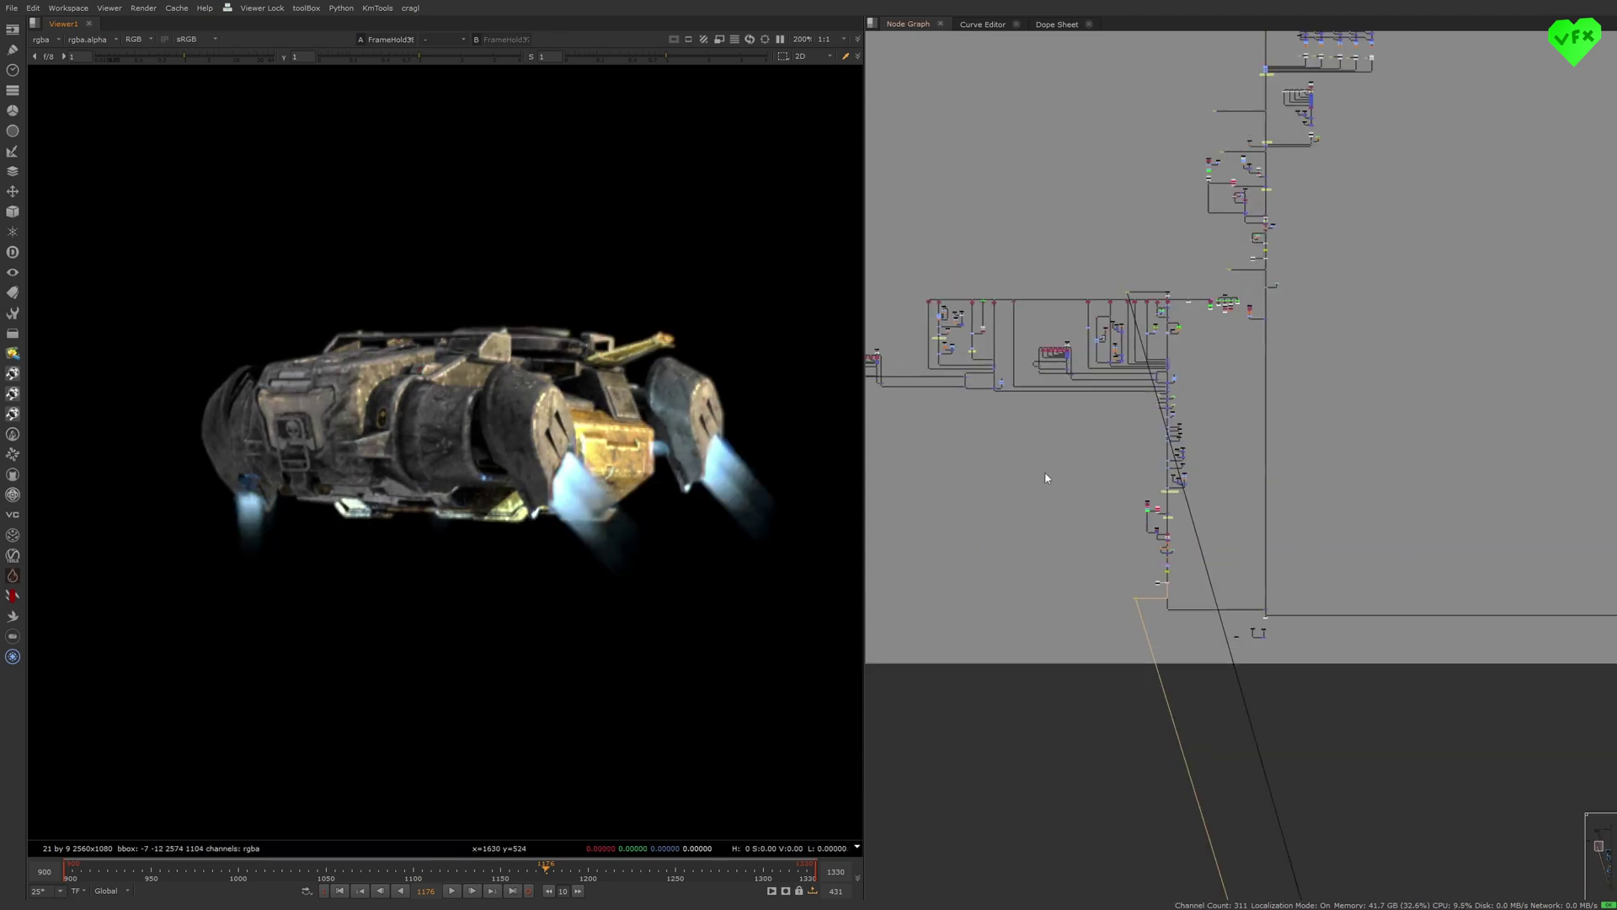
- Display the original dropzone render through its STMap in the olive backdrop at the script's end, and scrub back to about frame 1145
{"action": "scroll", "coordinate": [1047, 480], "scroll_direction": "down", "scroll_amount": 10}
{"action": "middle_click_drag", "start_coordinate": [1198, 885], "coordinate": [1139, 533]}
{"action": "scroll", "coordinate": [1138, 532], "scroll_direction": "up", "scroll_amount": 5}
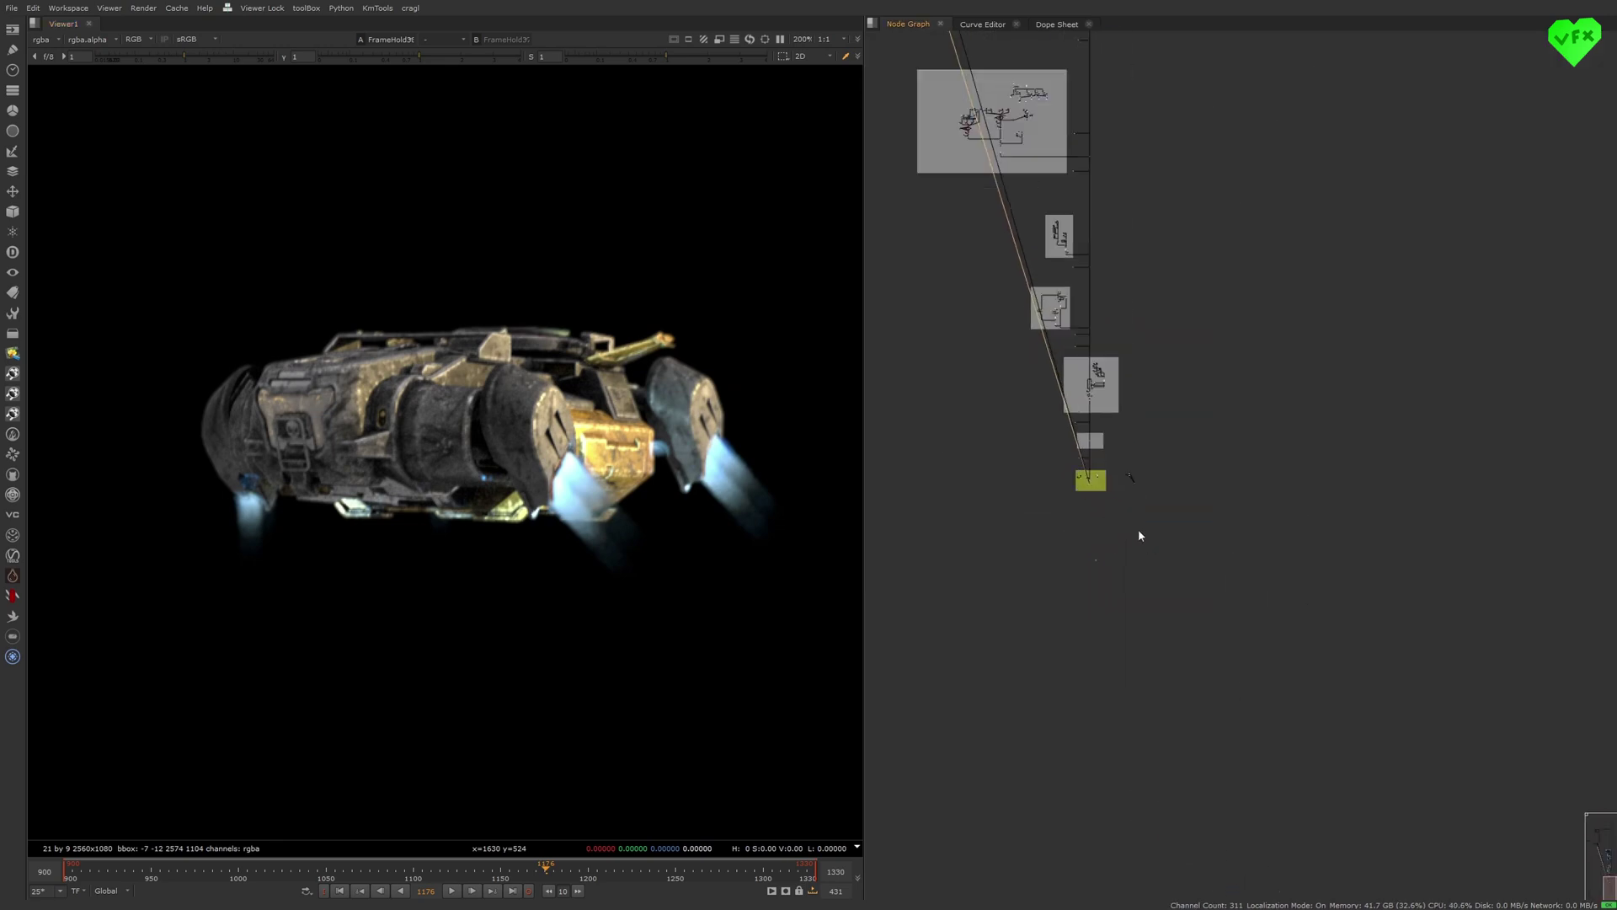
{"action": "scroll", "coordinate": [1139, 536], "scroll_direction": "up", "scroll_amount": 6}
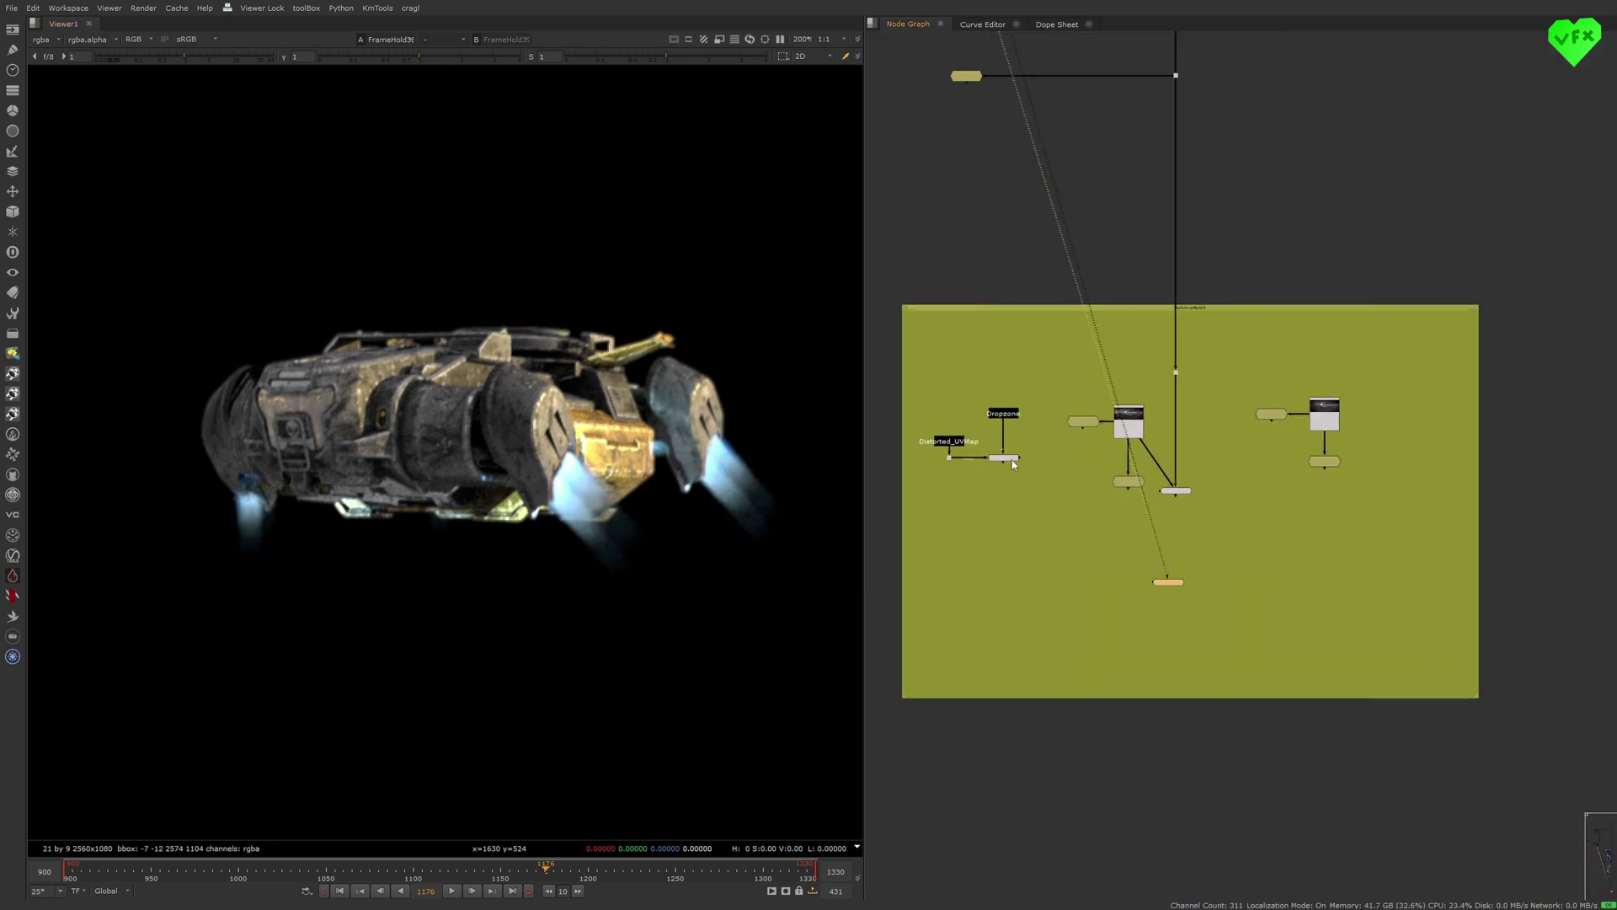
{"action": "left_click", "coordinate": [1006, 459]}
{"action": "key", "text": "1"}
{"action": "key", "text": "f"}
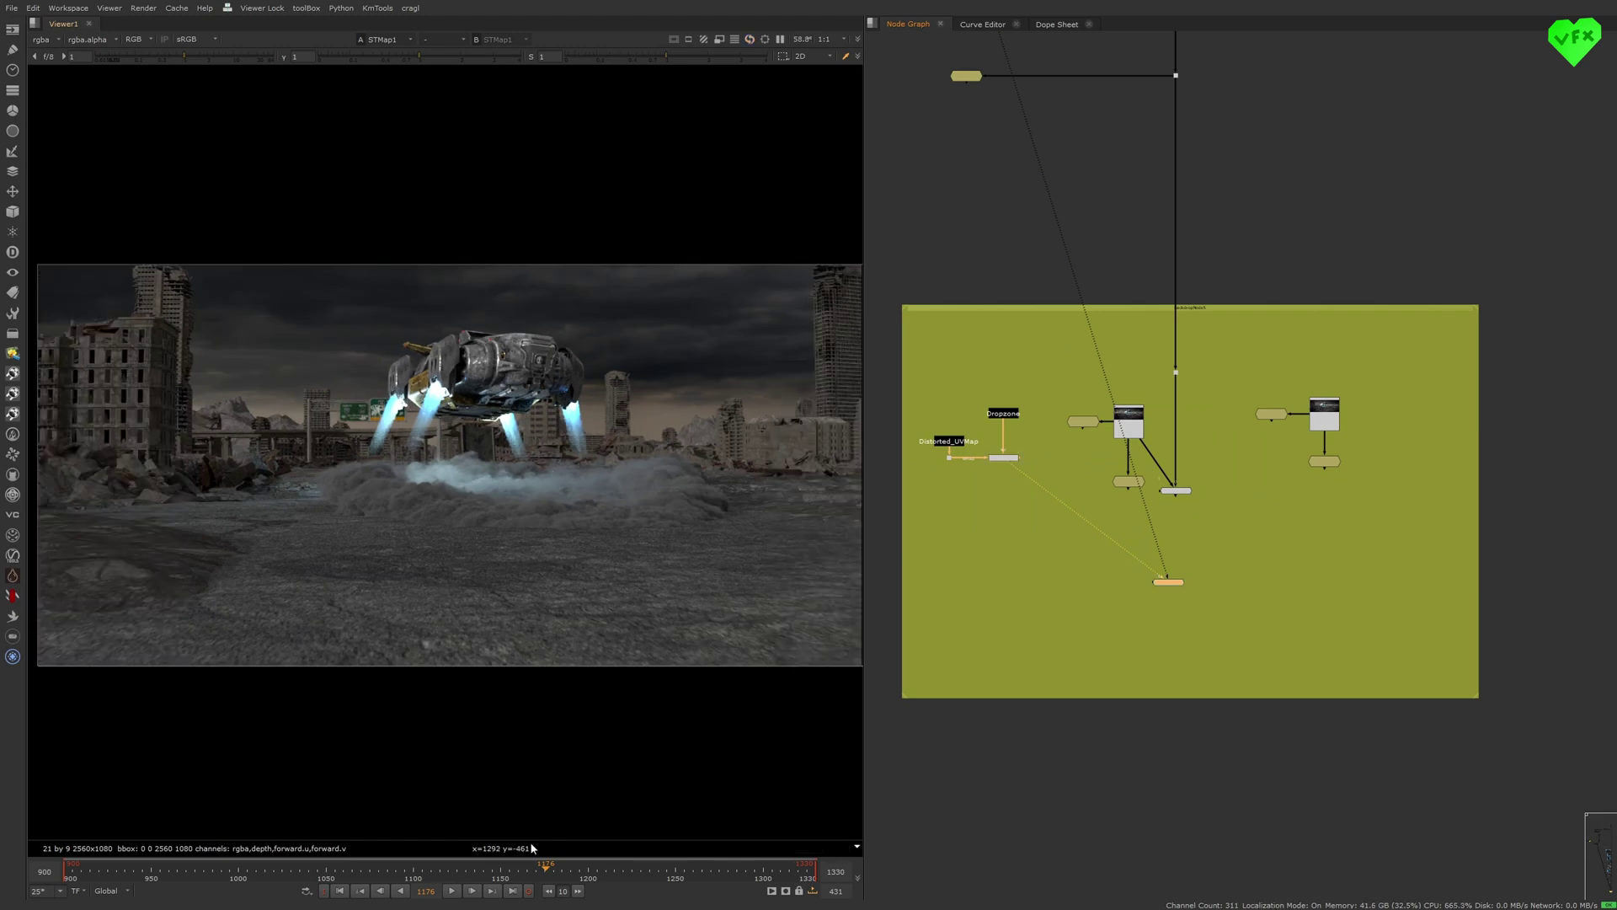
{"action": "left_click_drag", "start_coordinate": [544, 872], "coordinate": [491, 873]}
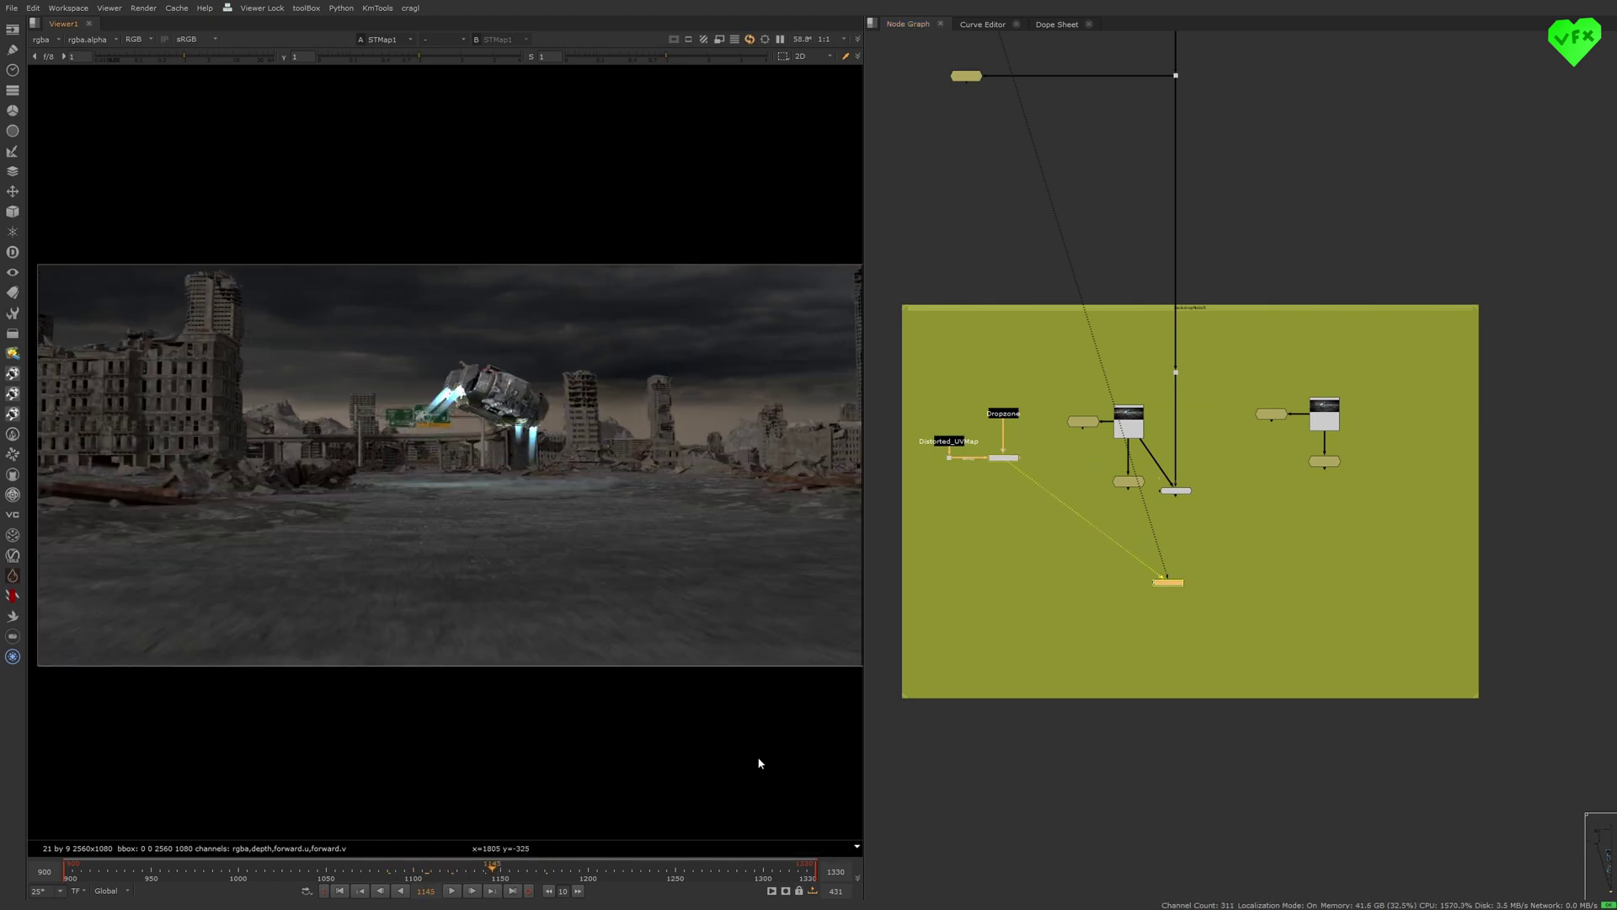
- Display the finished comp render beside the STMap and scrub forward to the dropship hovering at about frame 1166
{"action": "left_click", "coordinate": [1128, 421]}
{"action": "key", "text": "1"}
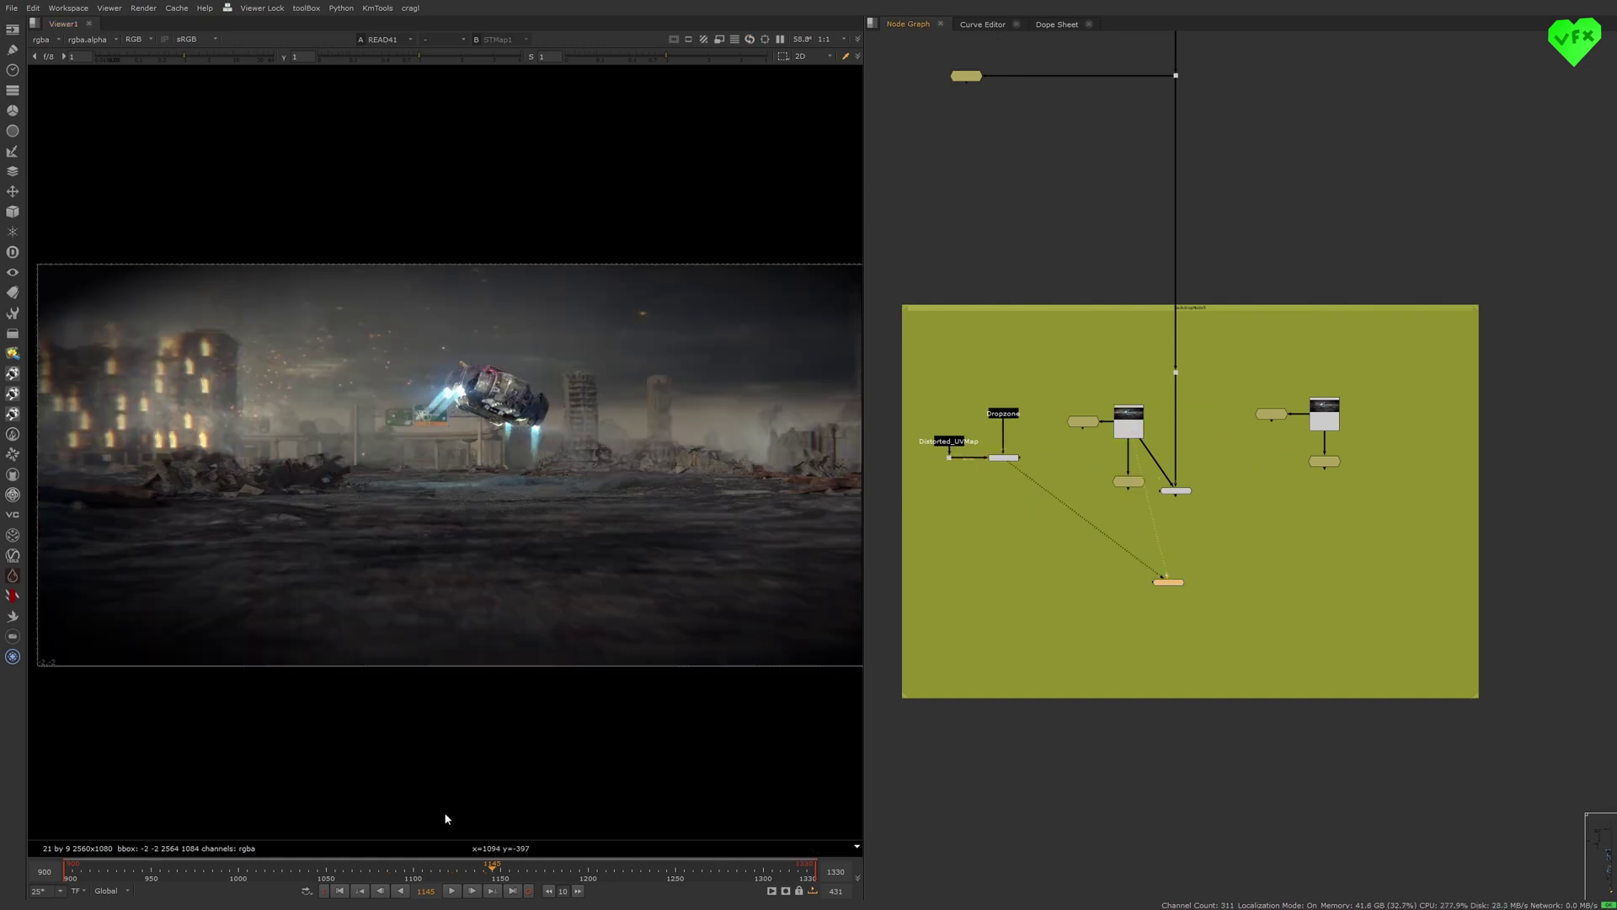
{"action": "left_click_drag", "start_coordinate": [497, 866], "coordinate": [528, 866]}
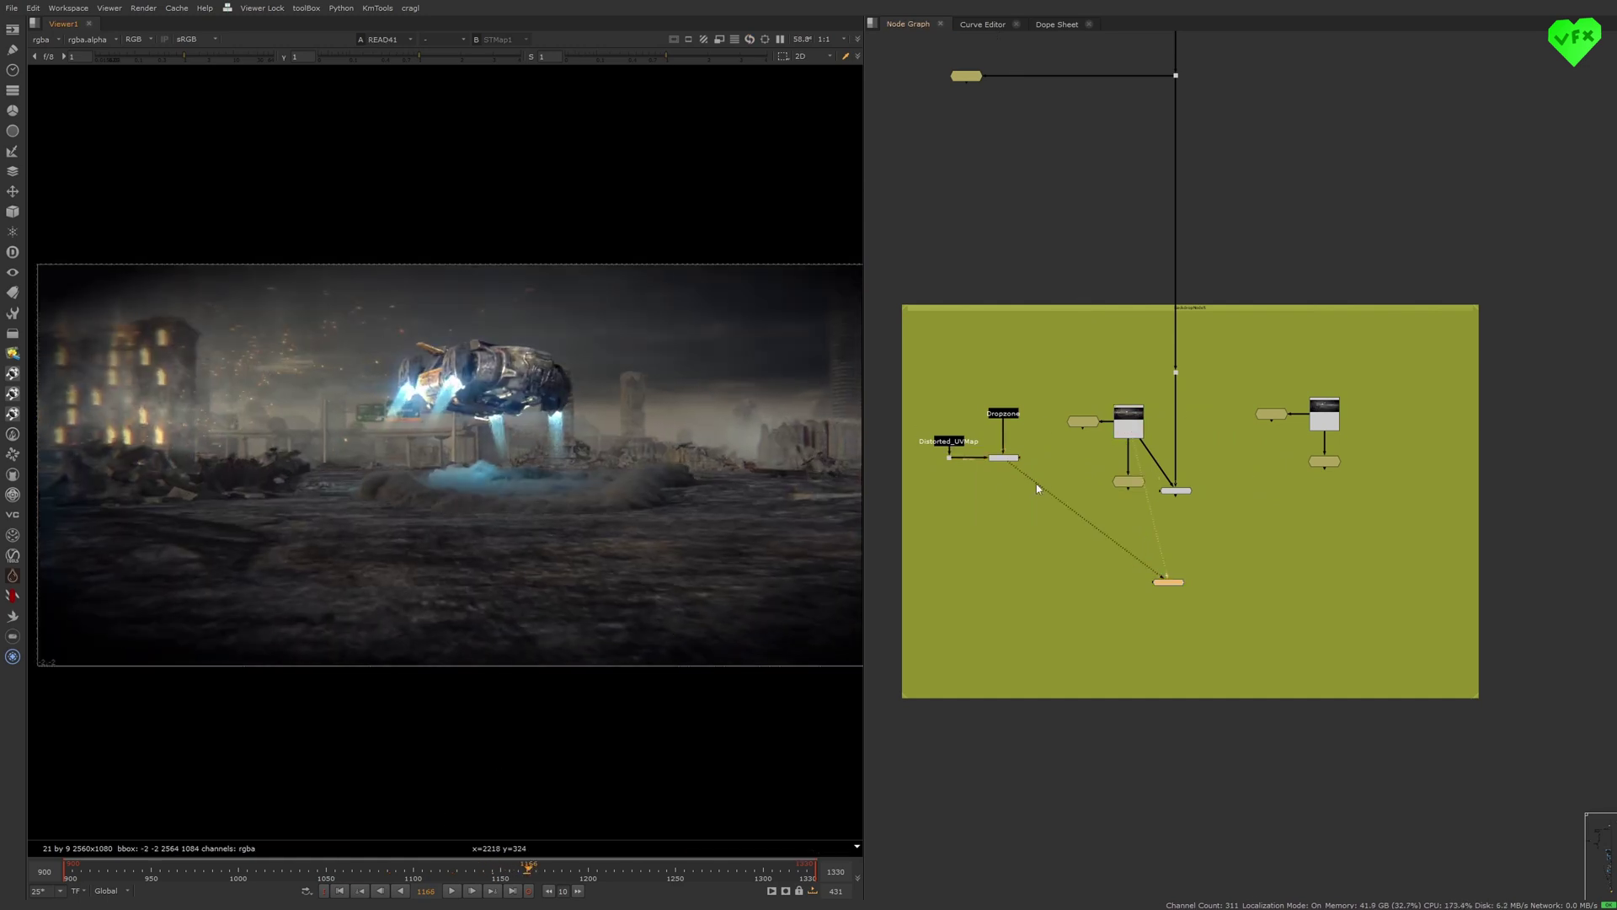
- Alternate between the original dropzone render and the finished comp, and move ahead to about frame 1202
{"action": "key", "text": "1"}
{"action": "key", "text": "1"}
{"action": "key", "text": "1"}
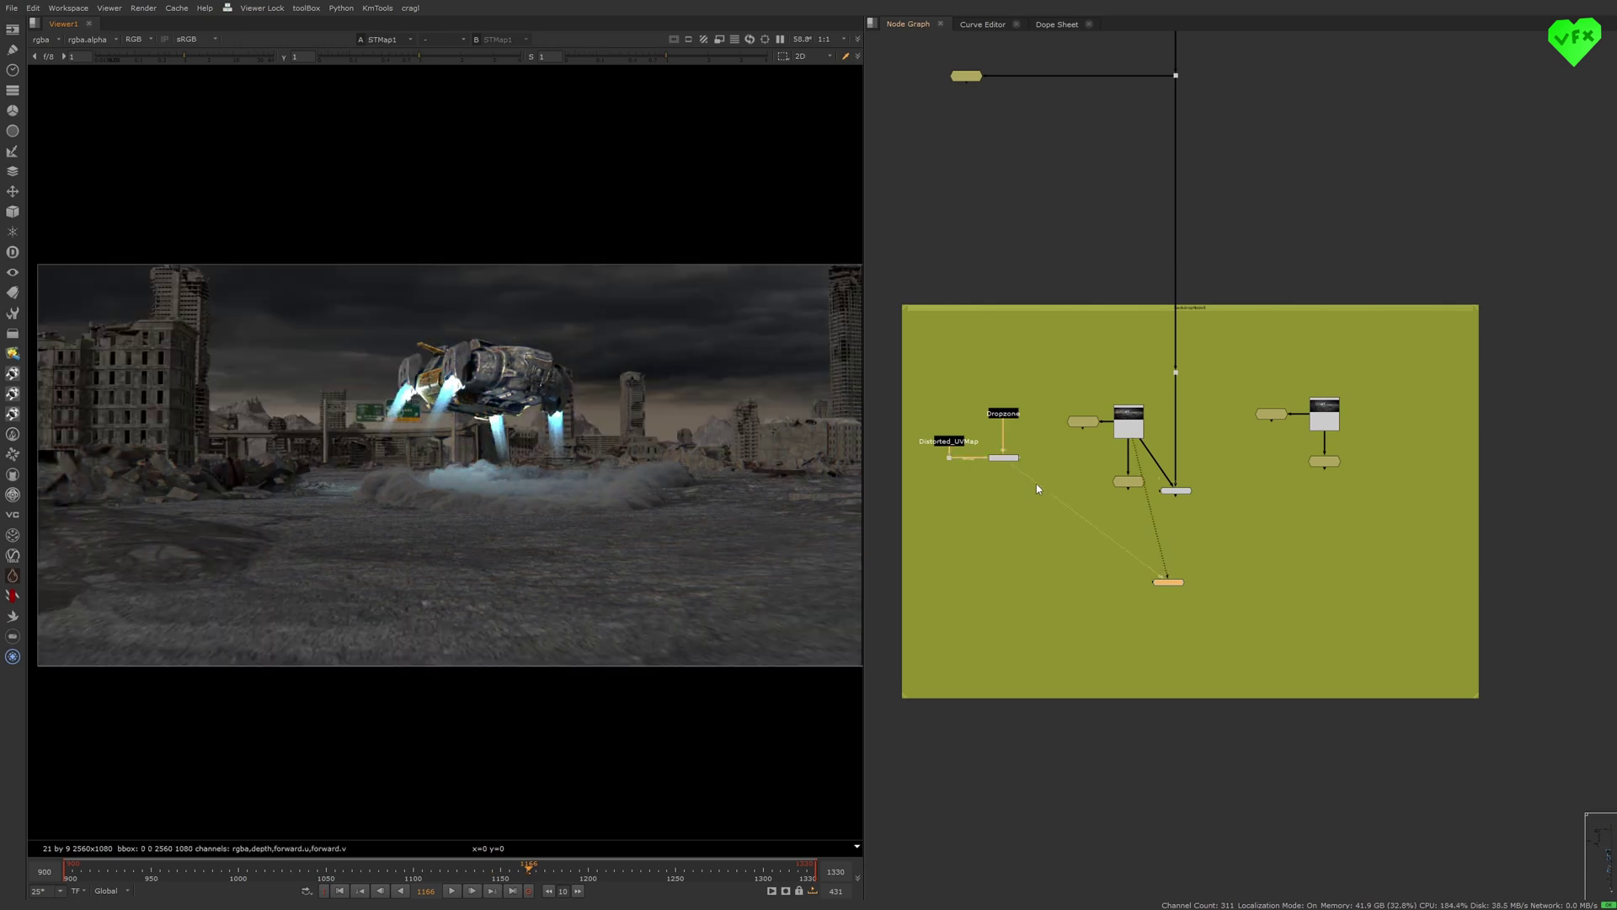
{"action": "key", "text": "2"}
{"action": "middle_click_drag", "start_coordinate": [615, 458], "coordinate": [578, 476]}
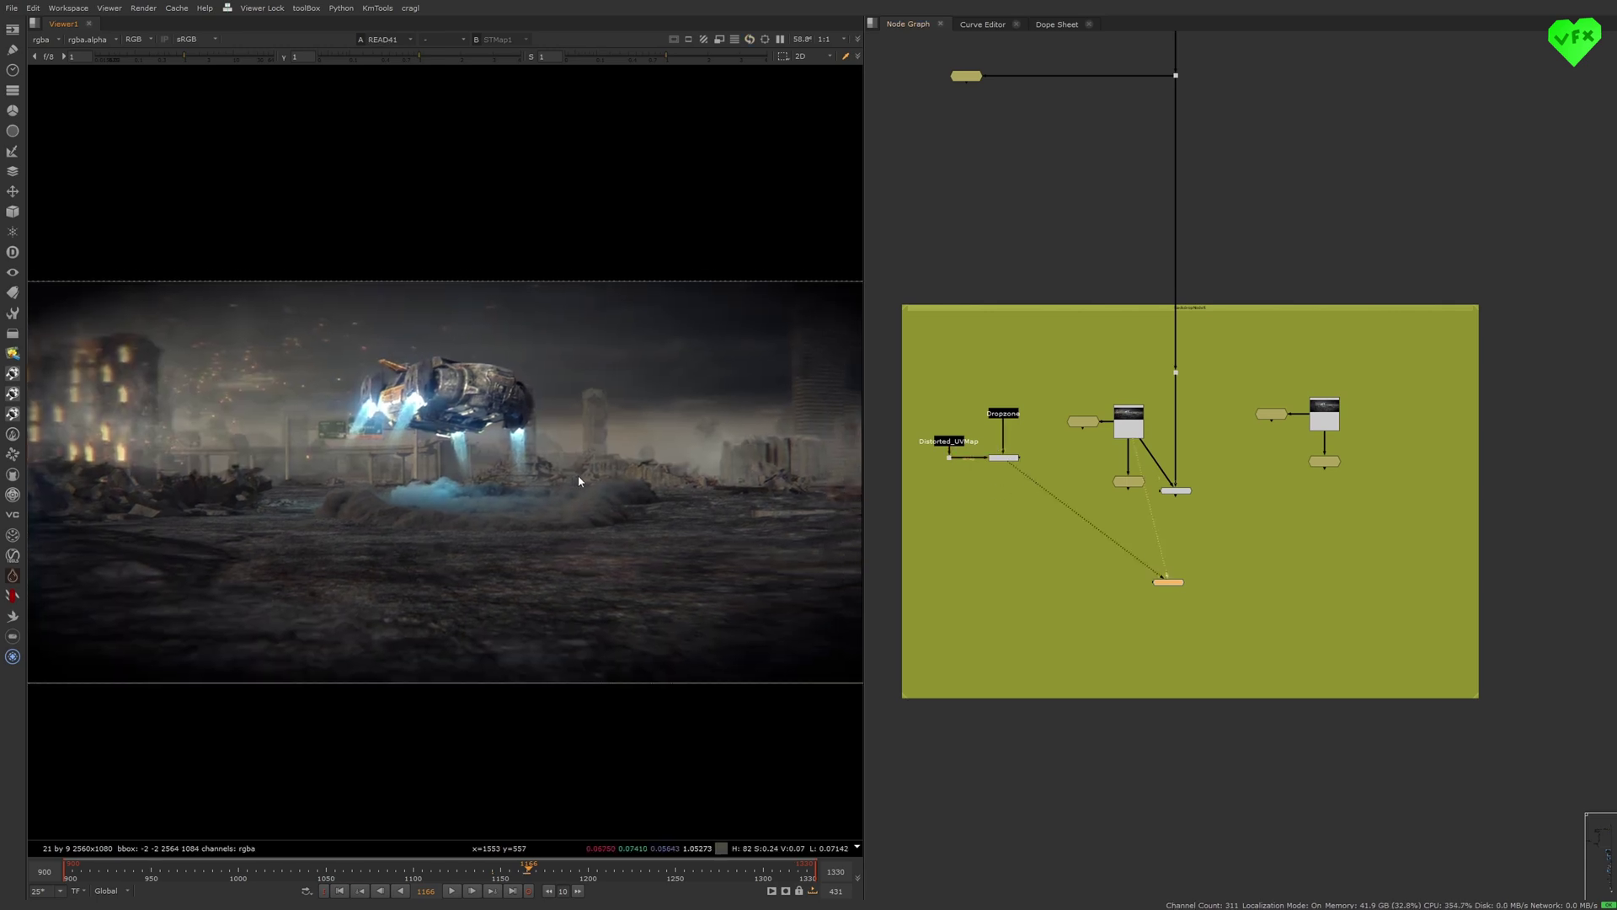
{"action": "key", "text": "1"}
{"action": "key", "text": "2"}
{"action": "mouse_move", "coordinate": [599, 868]}
{"action": "left_mouse_down"}
{"action": "mouse_move", "coordinate": [614, 869]}
{"action": "mouse_move", "coordinate": [578, 870]}
{"action": "mouse_move", "coordinate": [592, 871]}
{"action": "left_mouse_up"}
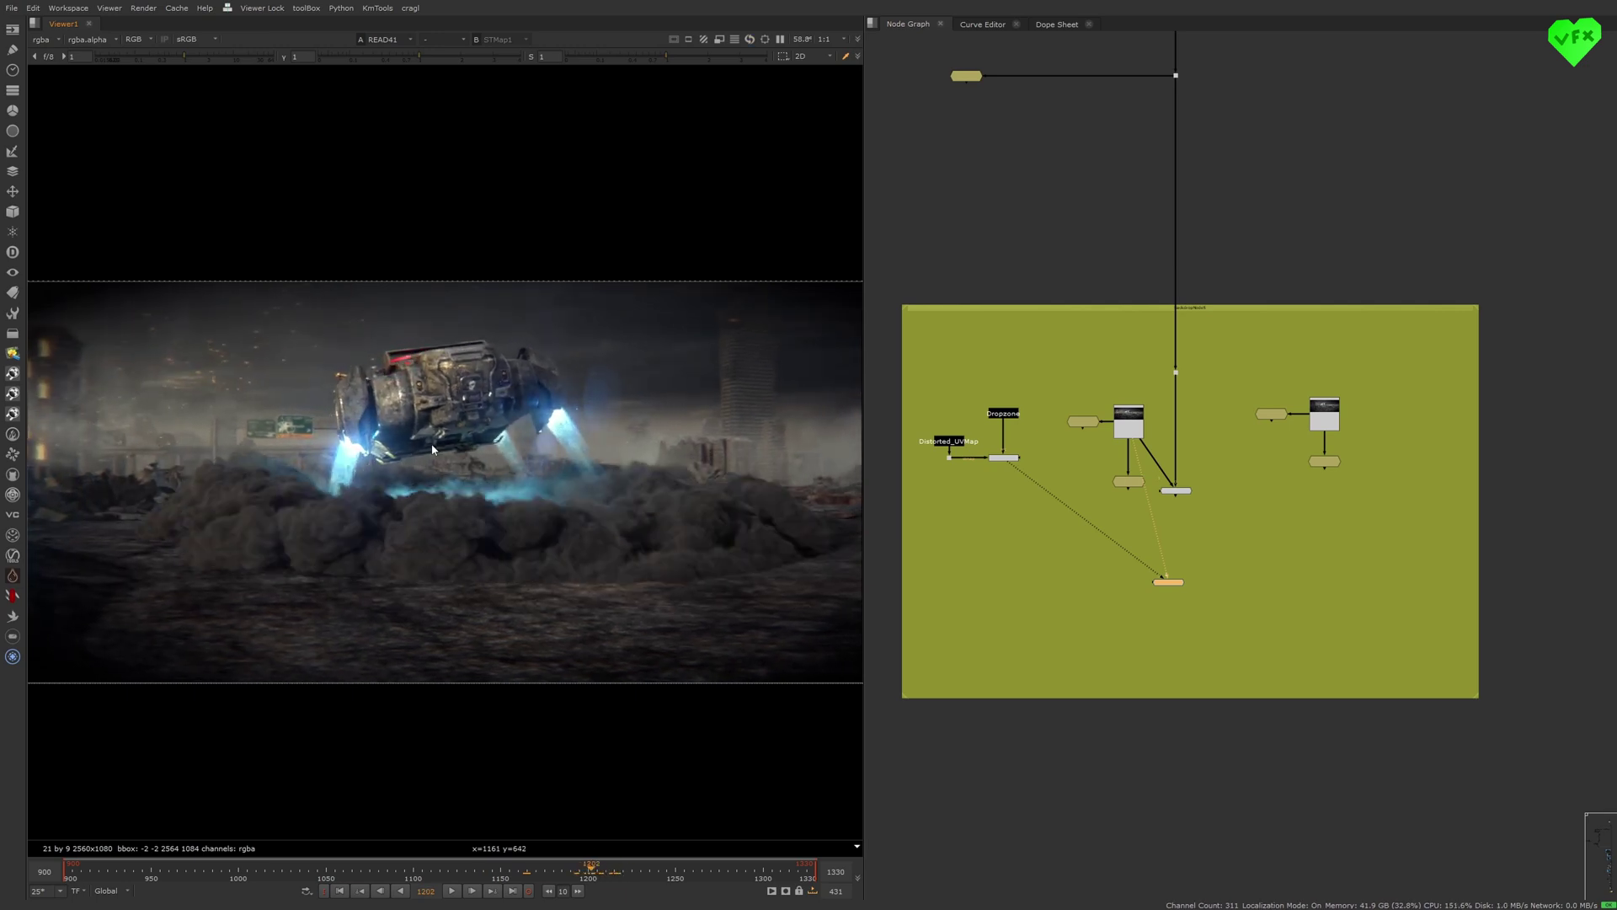
- Magnify the dropship and its thrusters at this frame and compare the original render with the finished comp
{"action": "middle_click_drag", "start_coordinate": [433, 447], "coordinate": [495, 416]}
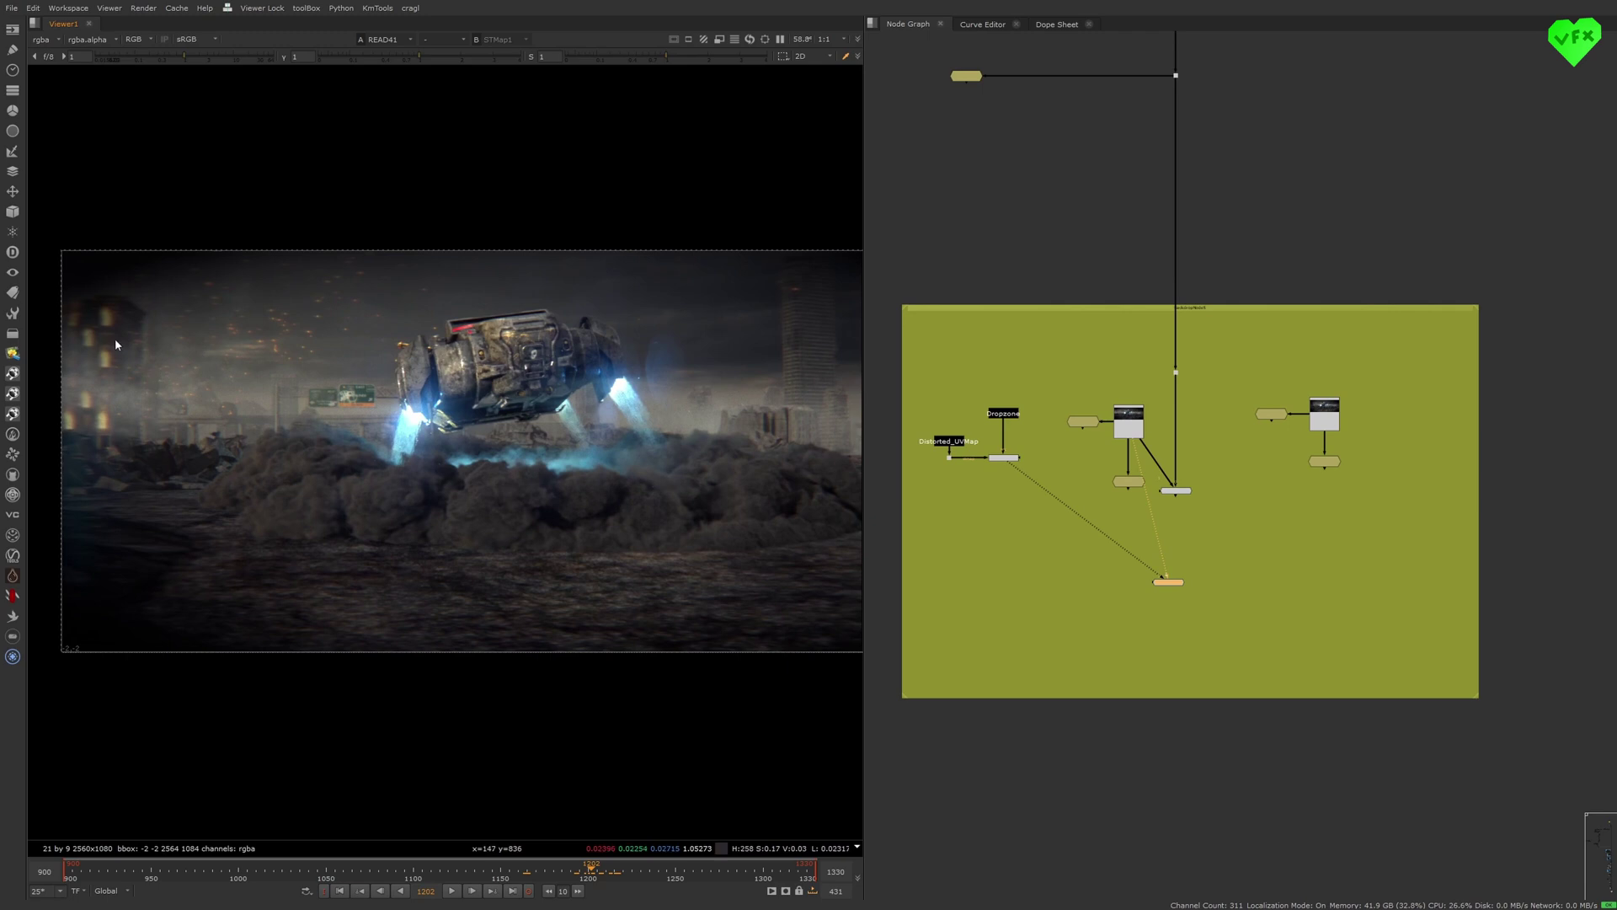
{"action": "scroll", "coordinate": [598, 367], "scroll_direction": "up", "scroll_amount": 4}
{"action": "key", "text": "1"}
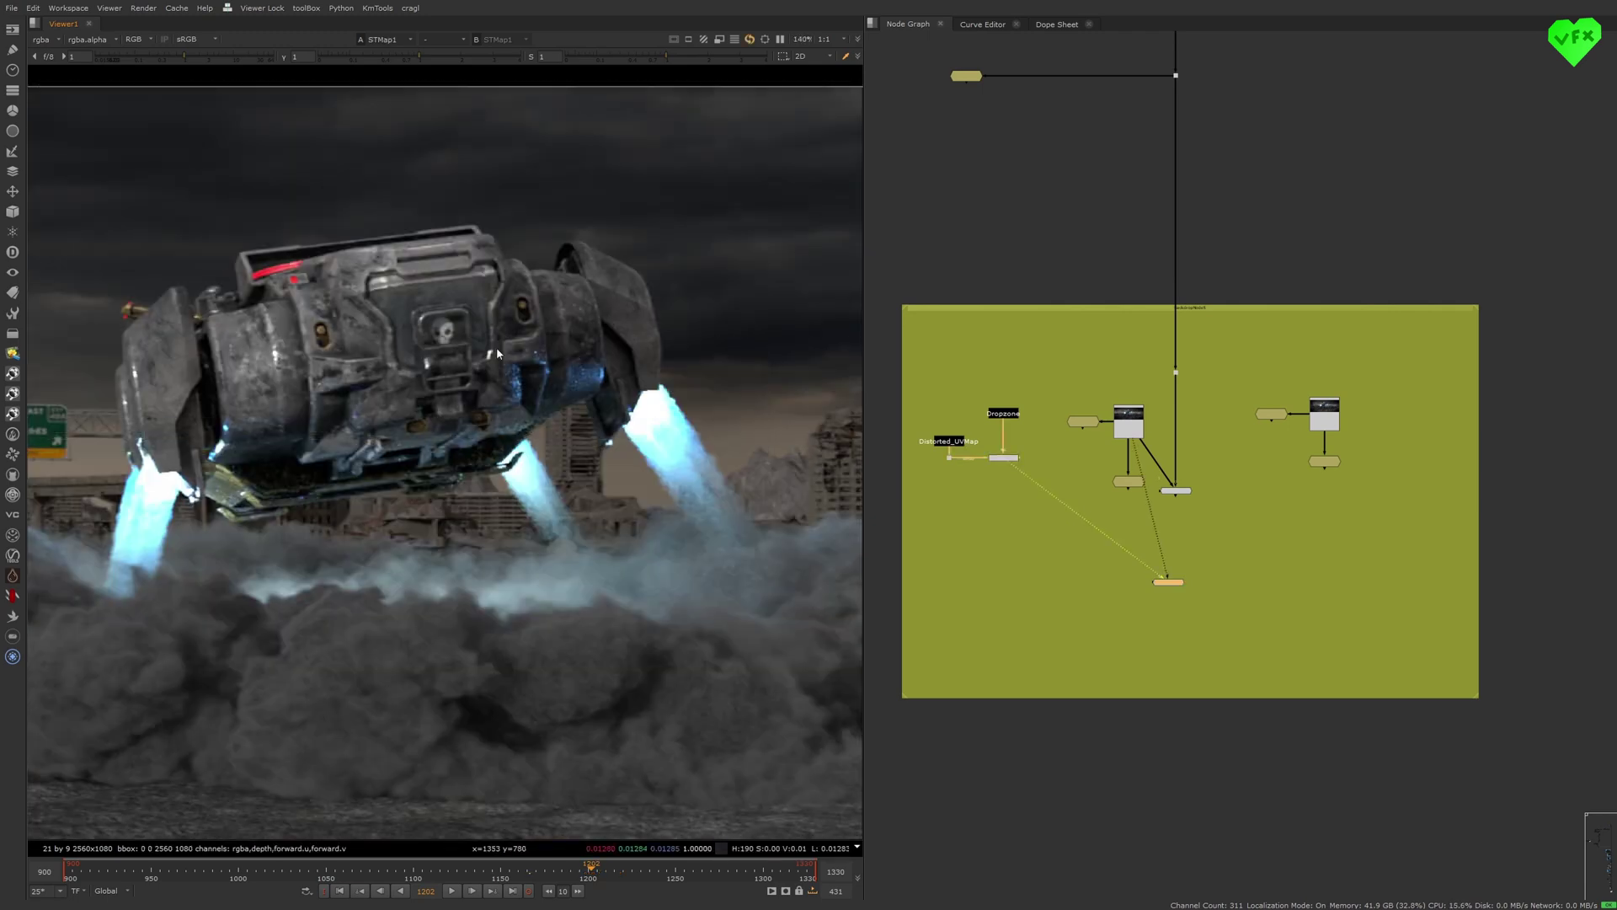
{"action": "key", "text": "2"}
{"action": "key", "text": "1"}
{"action": "key", "text": "1"}
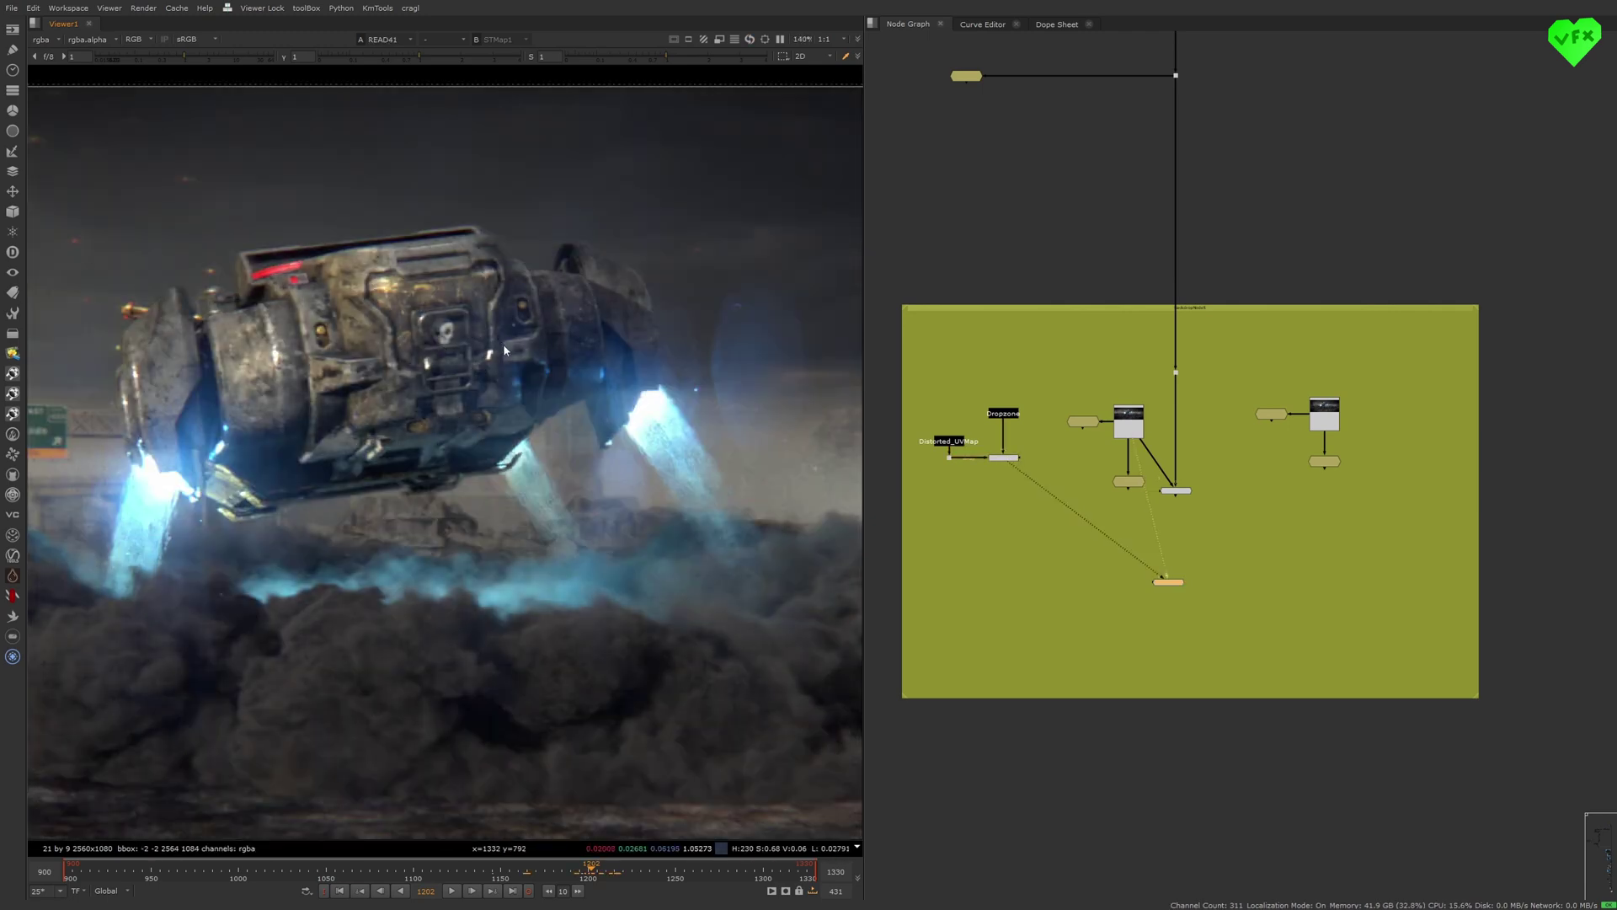
{"action": "scroll", "coordinate": [633, 417], "scroll_direction": "up", "scroll_amount": 3}
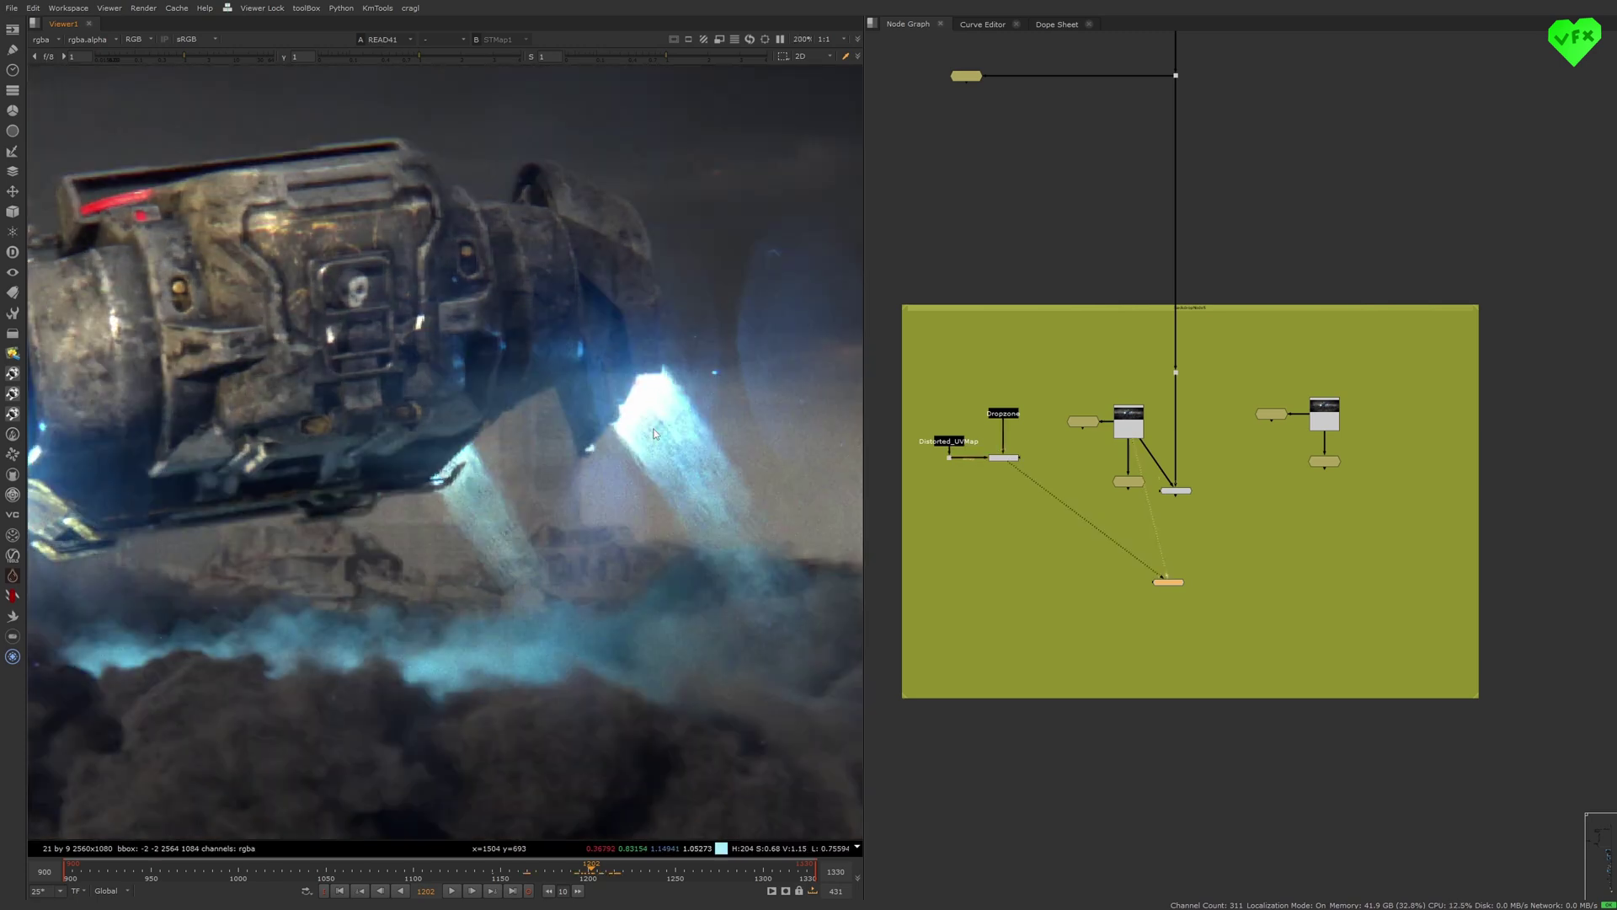
{"action": "scroll", "coordinate": [426, 433], "scroll_direction": "down", "scroll_amount": 4}
{"action": "key", "text": "2"}
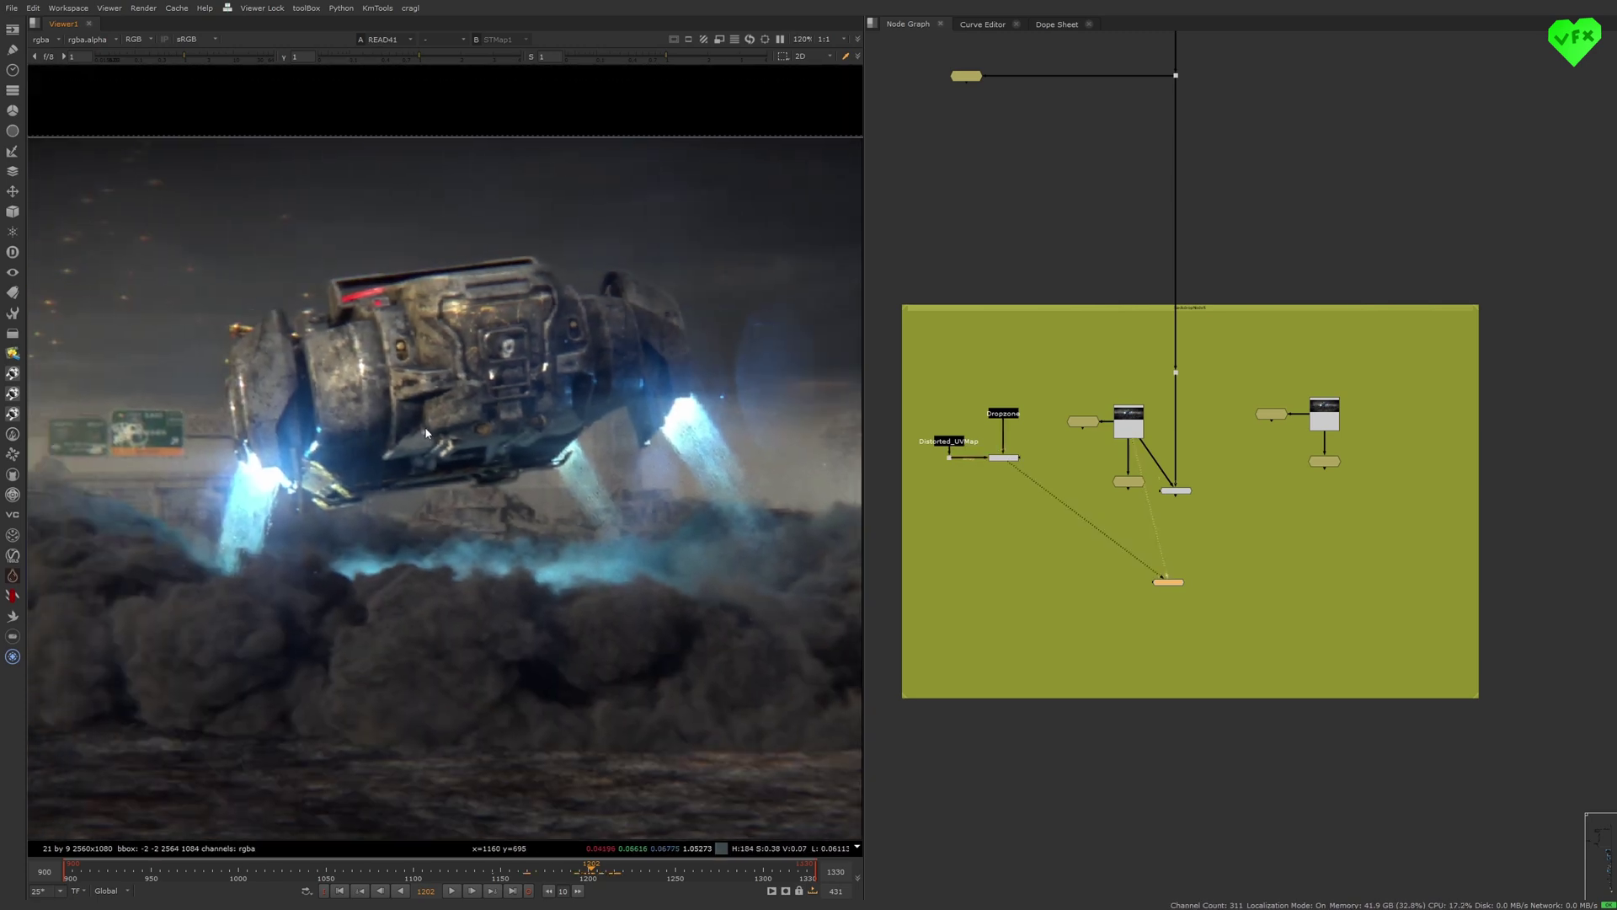
{"action": "key", "text": "1"}
- Frame the whole script and enlarge the large grey backdrop that holds the main comp column
{"action": "key", "text": "f"}
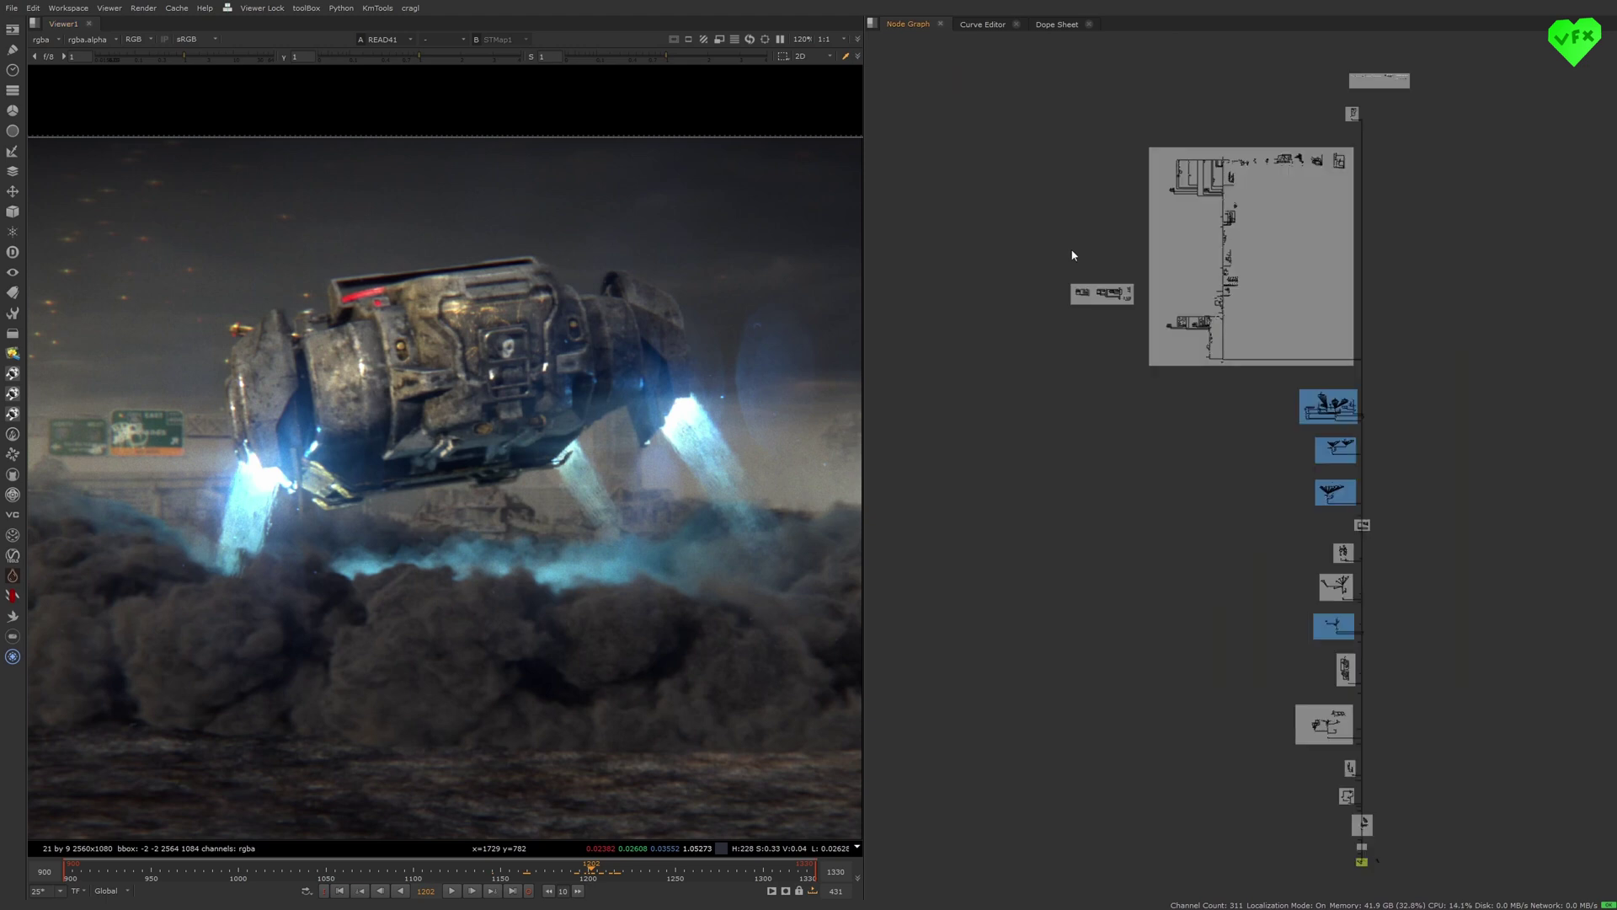
{"action": "scroll", "coordinate": [1231, 224], "scroll_direction": "up", "scroll_amount": 8}
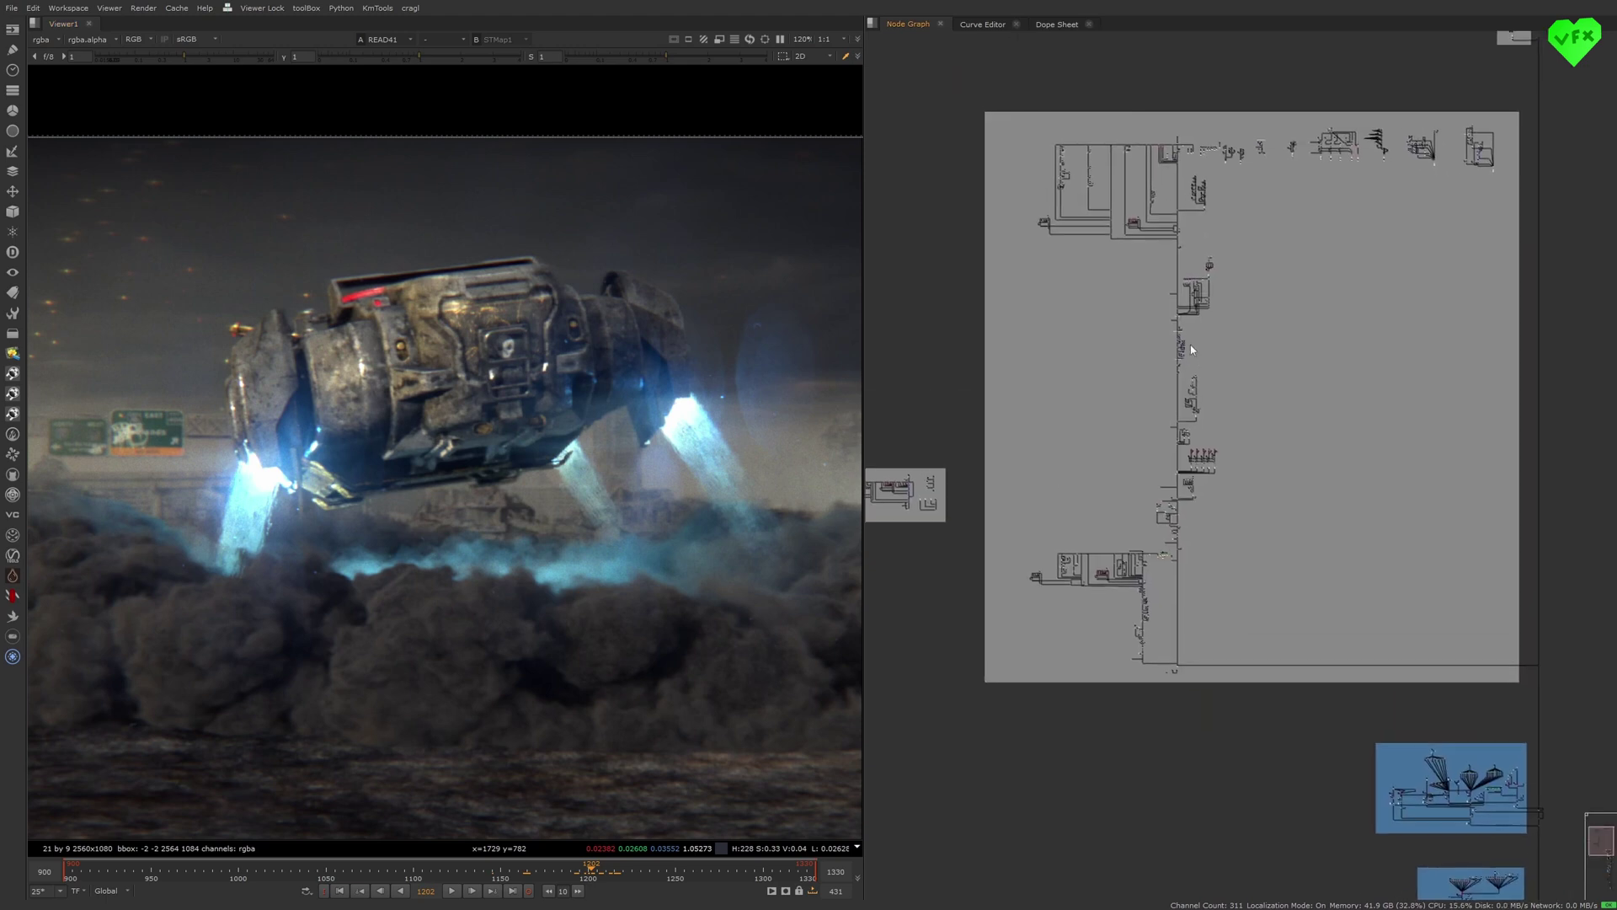
{"action": "middle_click_drag", "start_coordinate": [1190, 345], "coordinate": [1188, 368]}
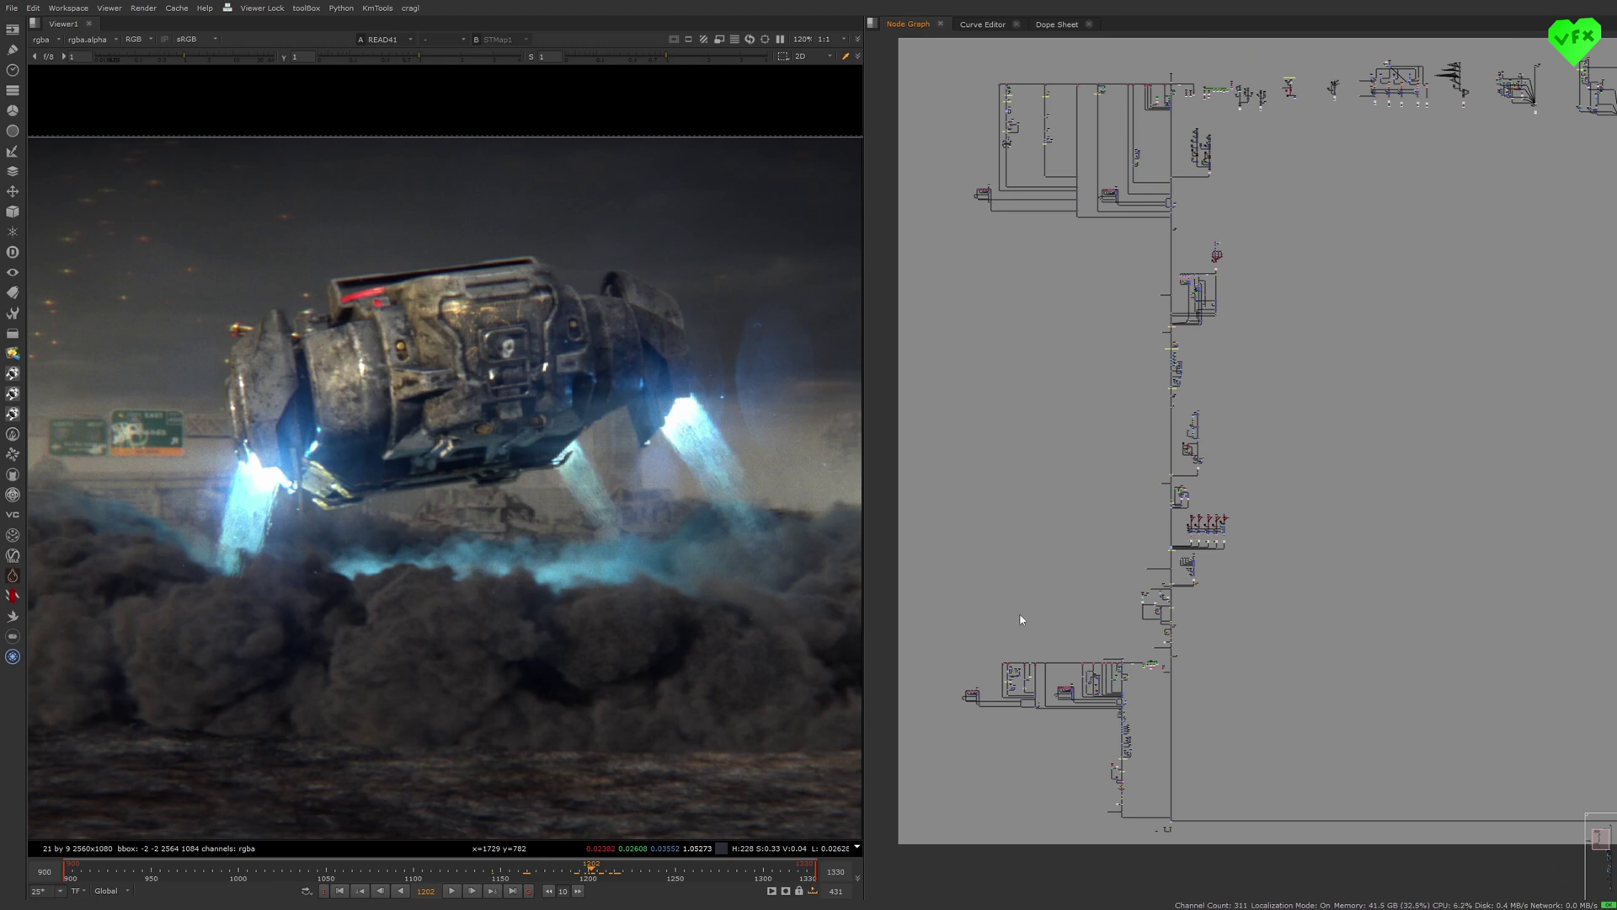
{"action": "middle_click_drag", "start_coordinate": [1199, 403], "coordinate": [1151, 462]}
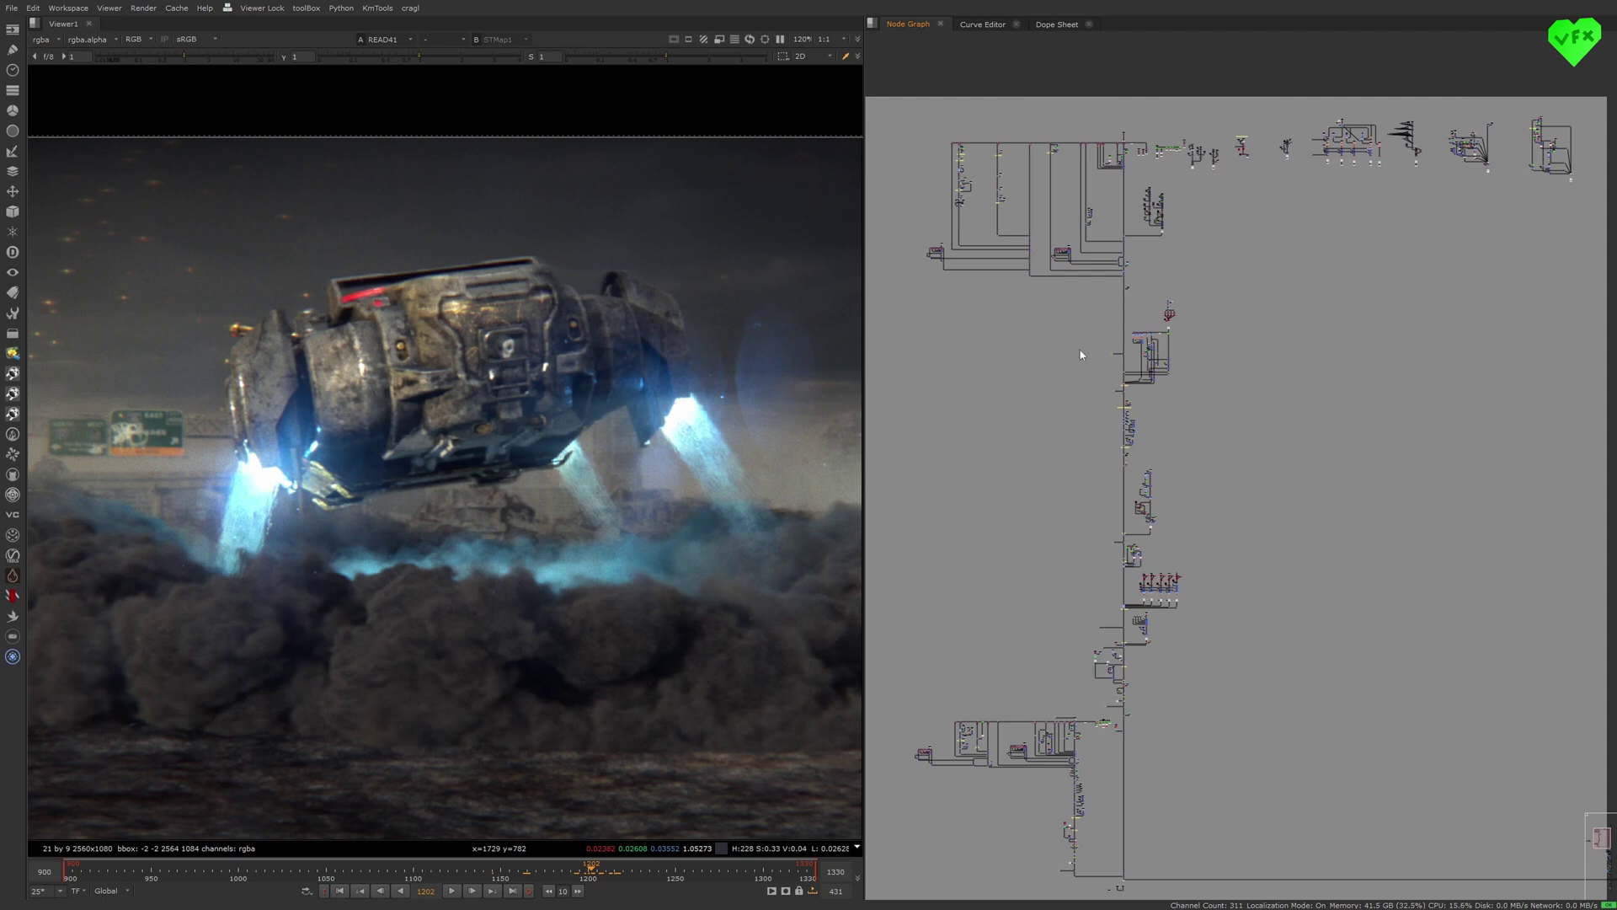
{"action": "scroll", "coordinate": [1246, 426], "scroll_direction": "down", "scroll_amount": 2}
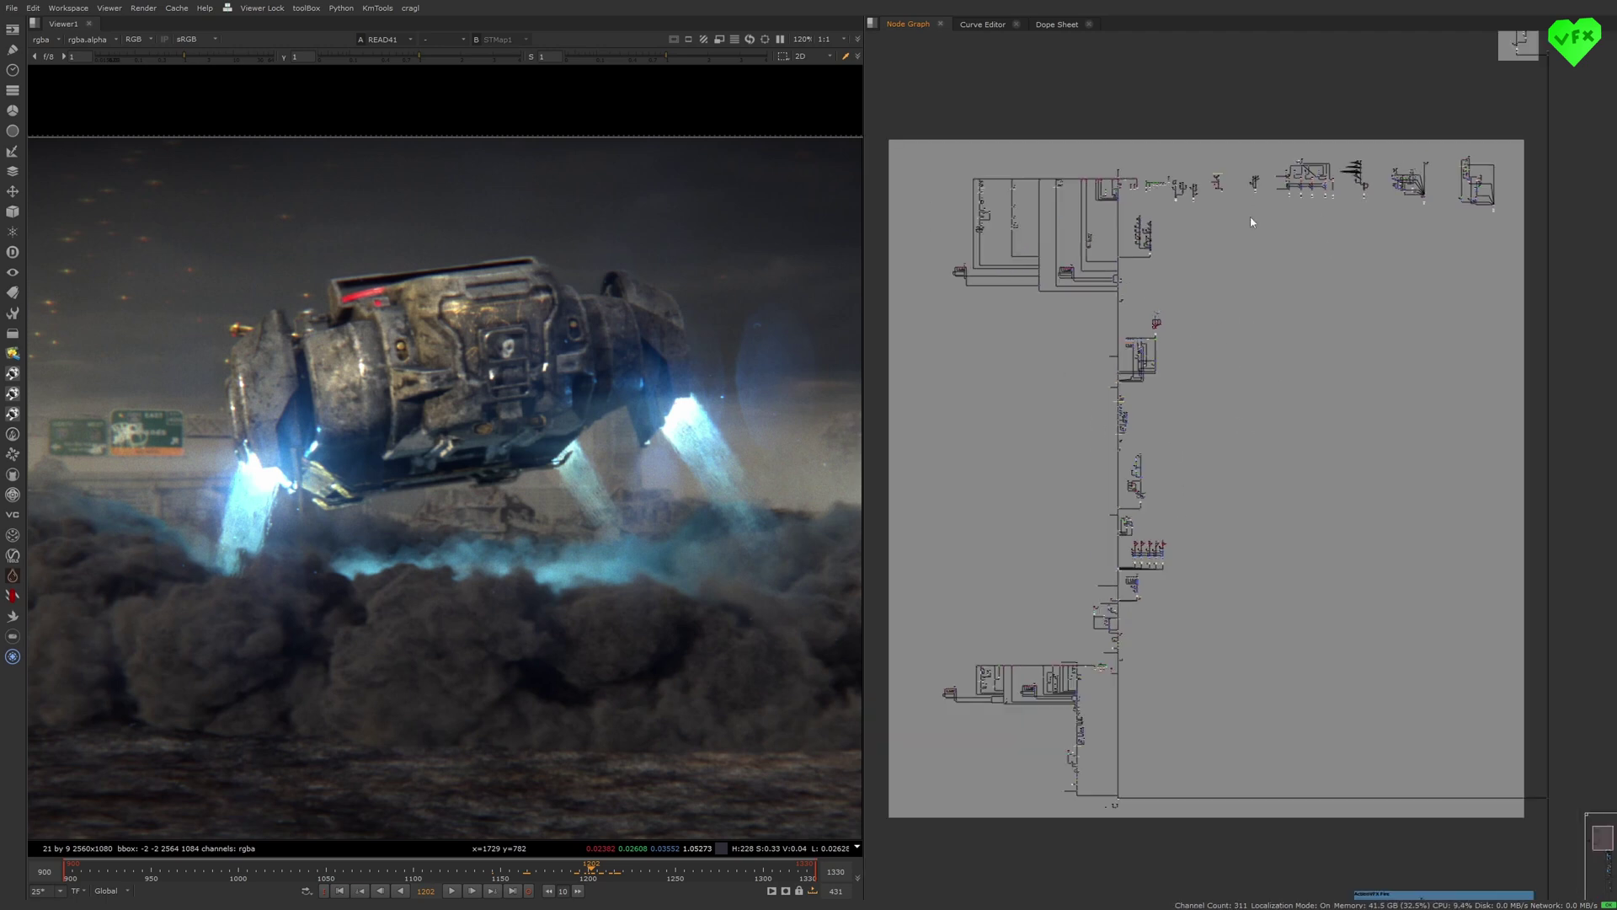
- Select most of the main comp column's nodes to reveal their hidden connections, and clear the selection
{"action": "left_click_drag", "start_coordinate": [933, 155], "coordinate": [1213, 718]}
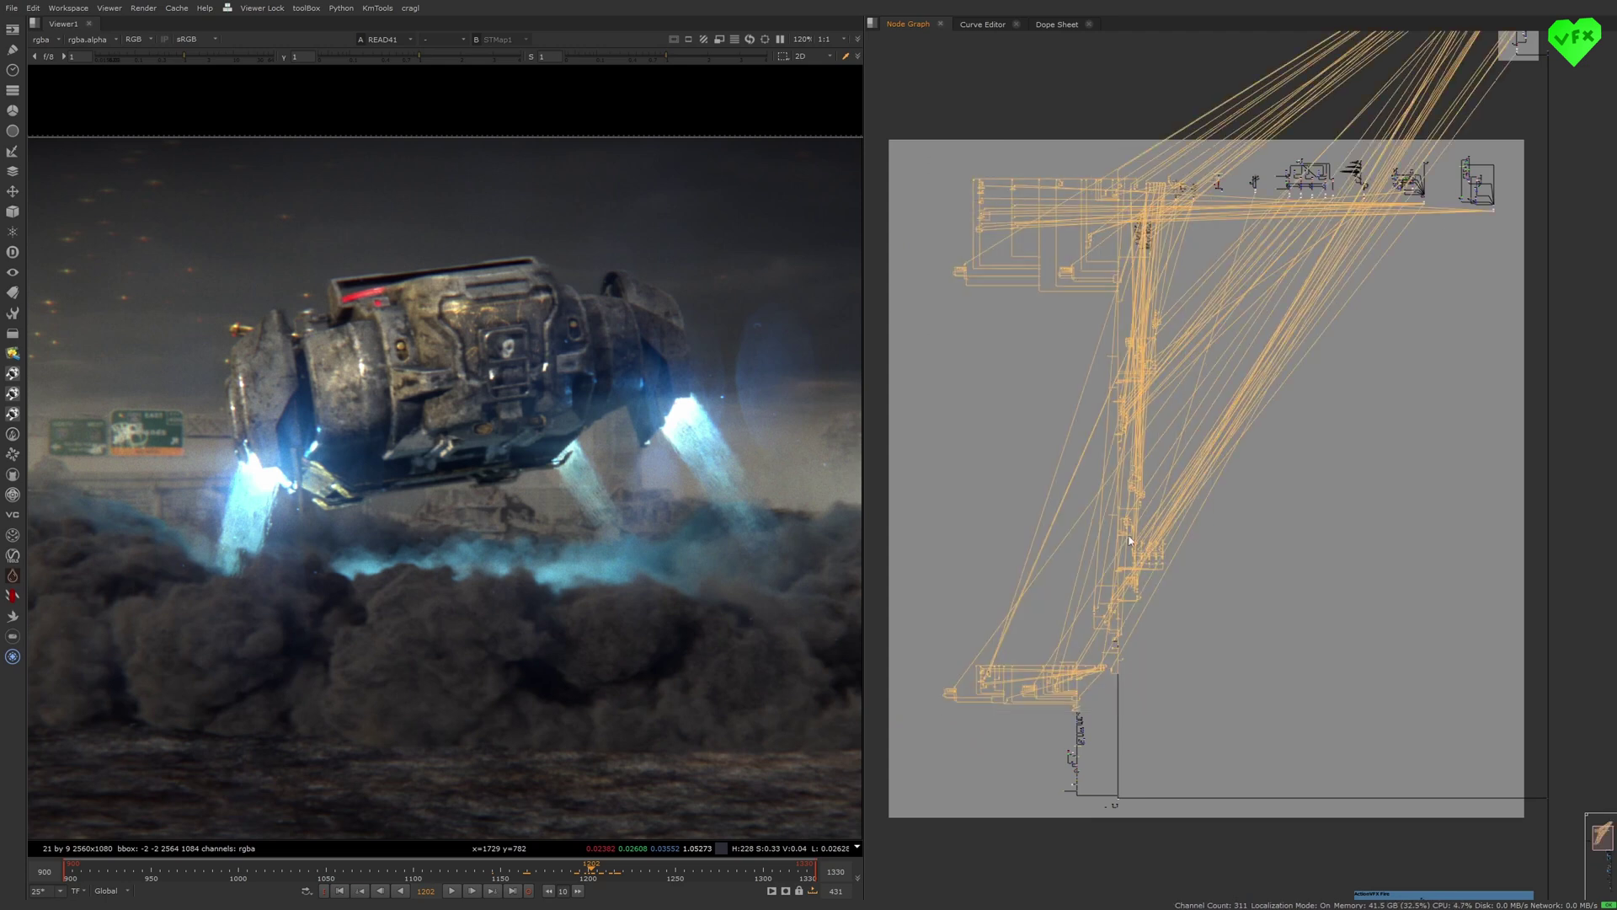
{"action": "left_click", "coordinate": [1310, 508]}
{"action": "middle_click_drag", "start_coordinate": [1239, 405], "coordinate": [1231, 367]}
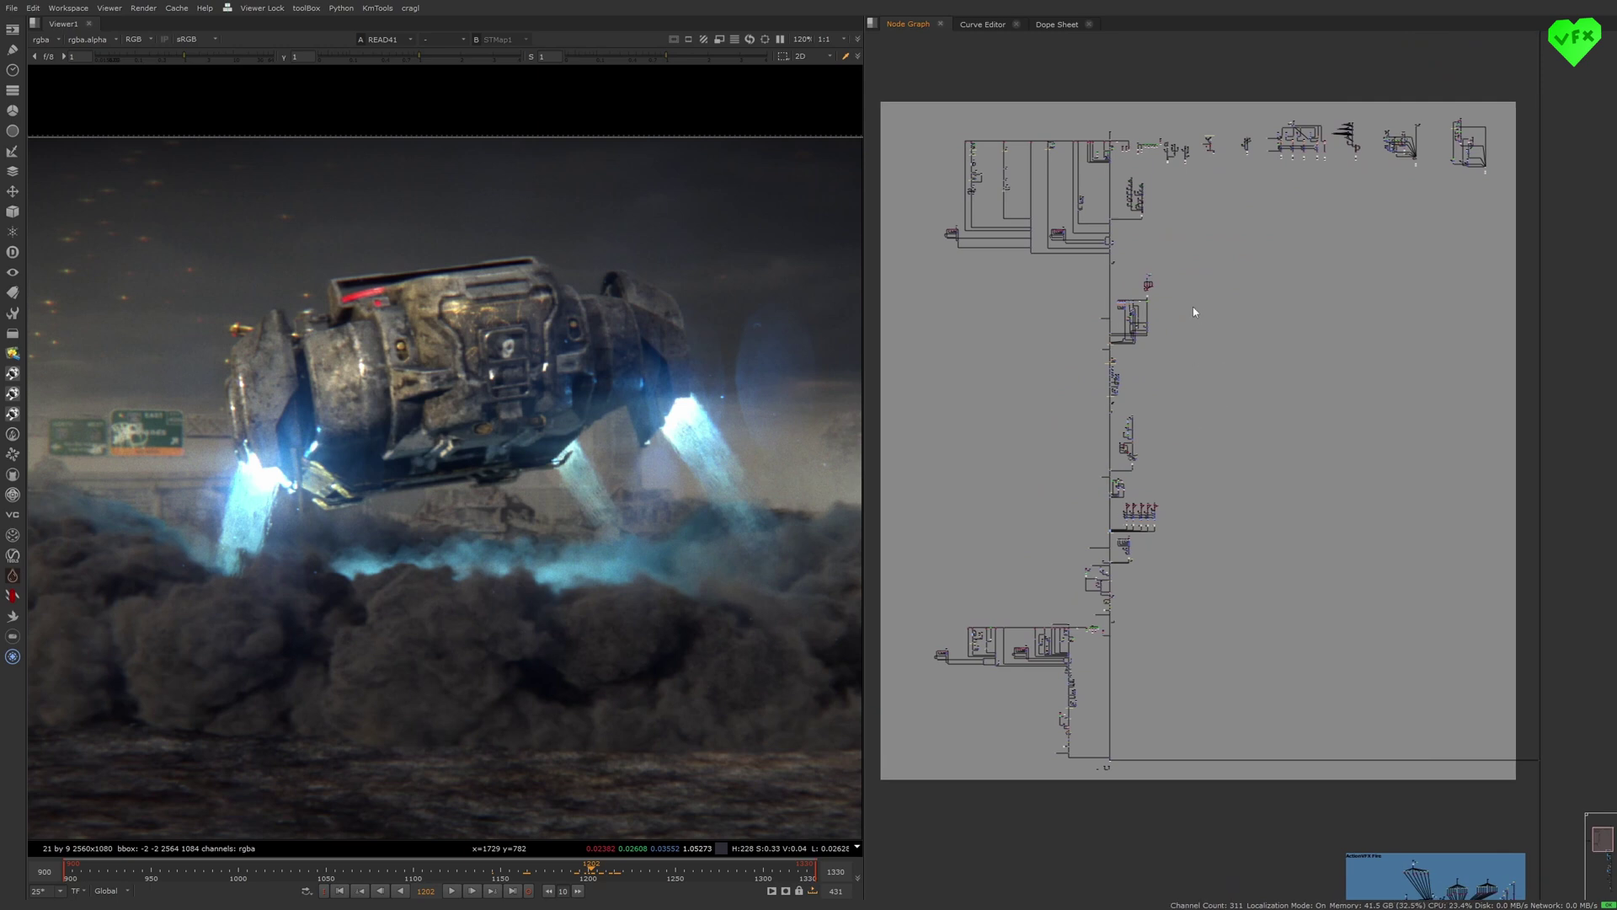
- Display the untouched thruster light pass at the leftmost Remove node of the upper pass rebuild and magnify it
{"action": "middle_click_drag", "start_coordinate": [1169, 414], "coordinate": [1253, 510]}
{"action": "scroll", "coordinate": [1063, 245], "scroll_direction": "up", "scroll_amount": 5}
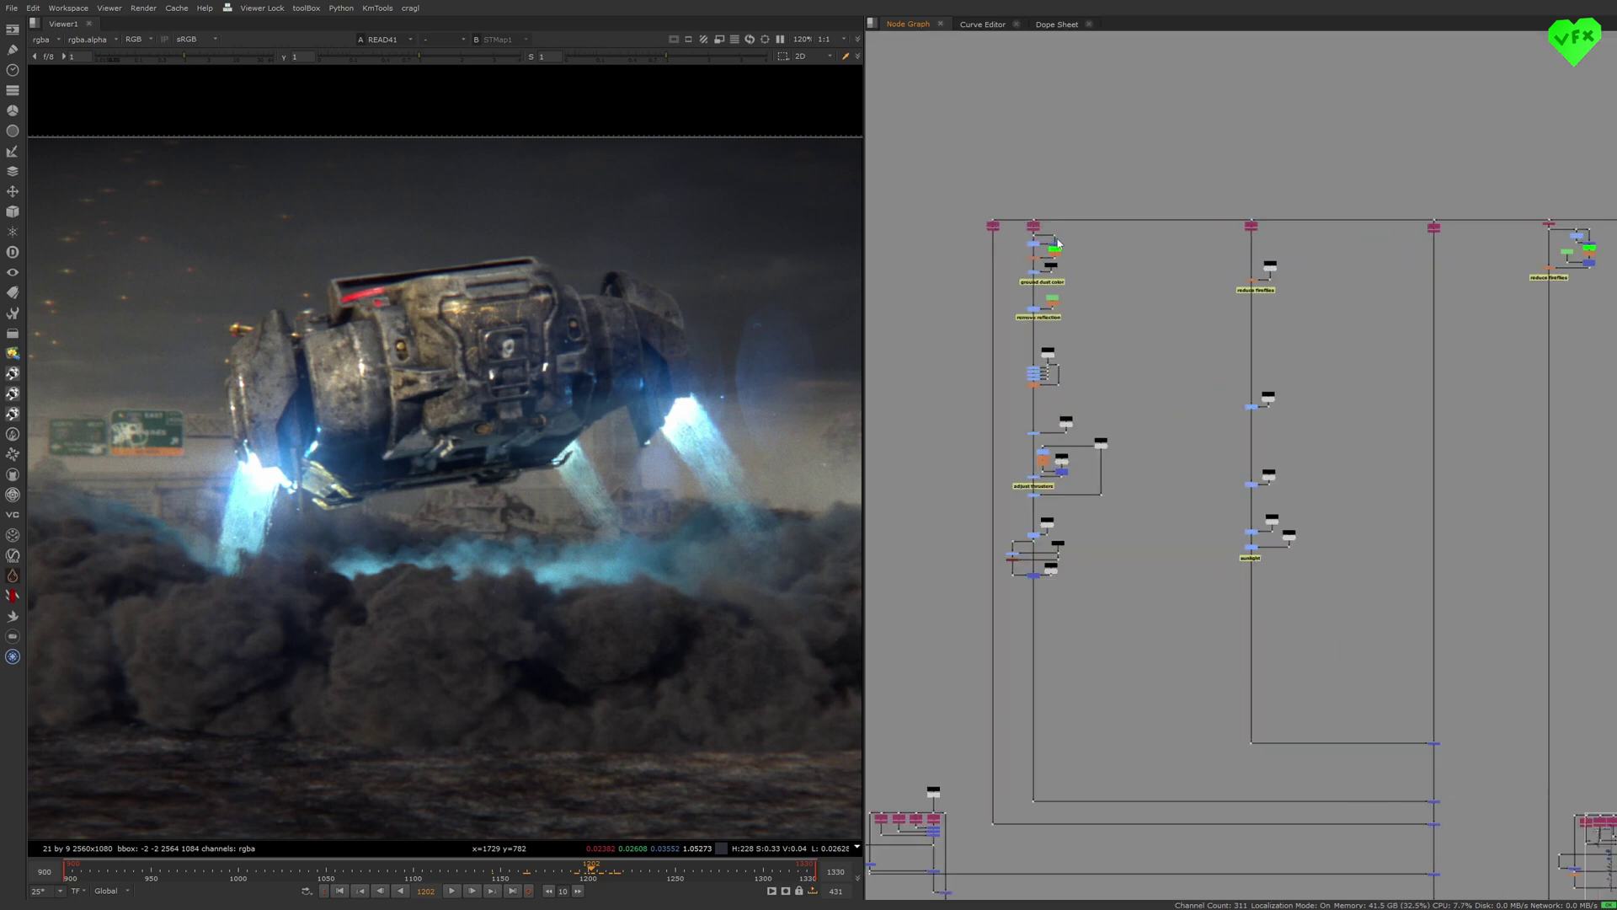
{"action": "left_click", "coordinate": [993, 226]}
{"action": "key", "text": "1"}
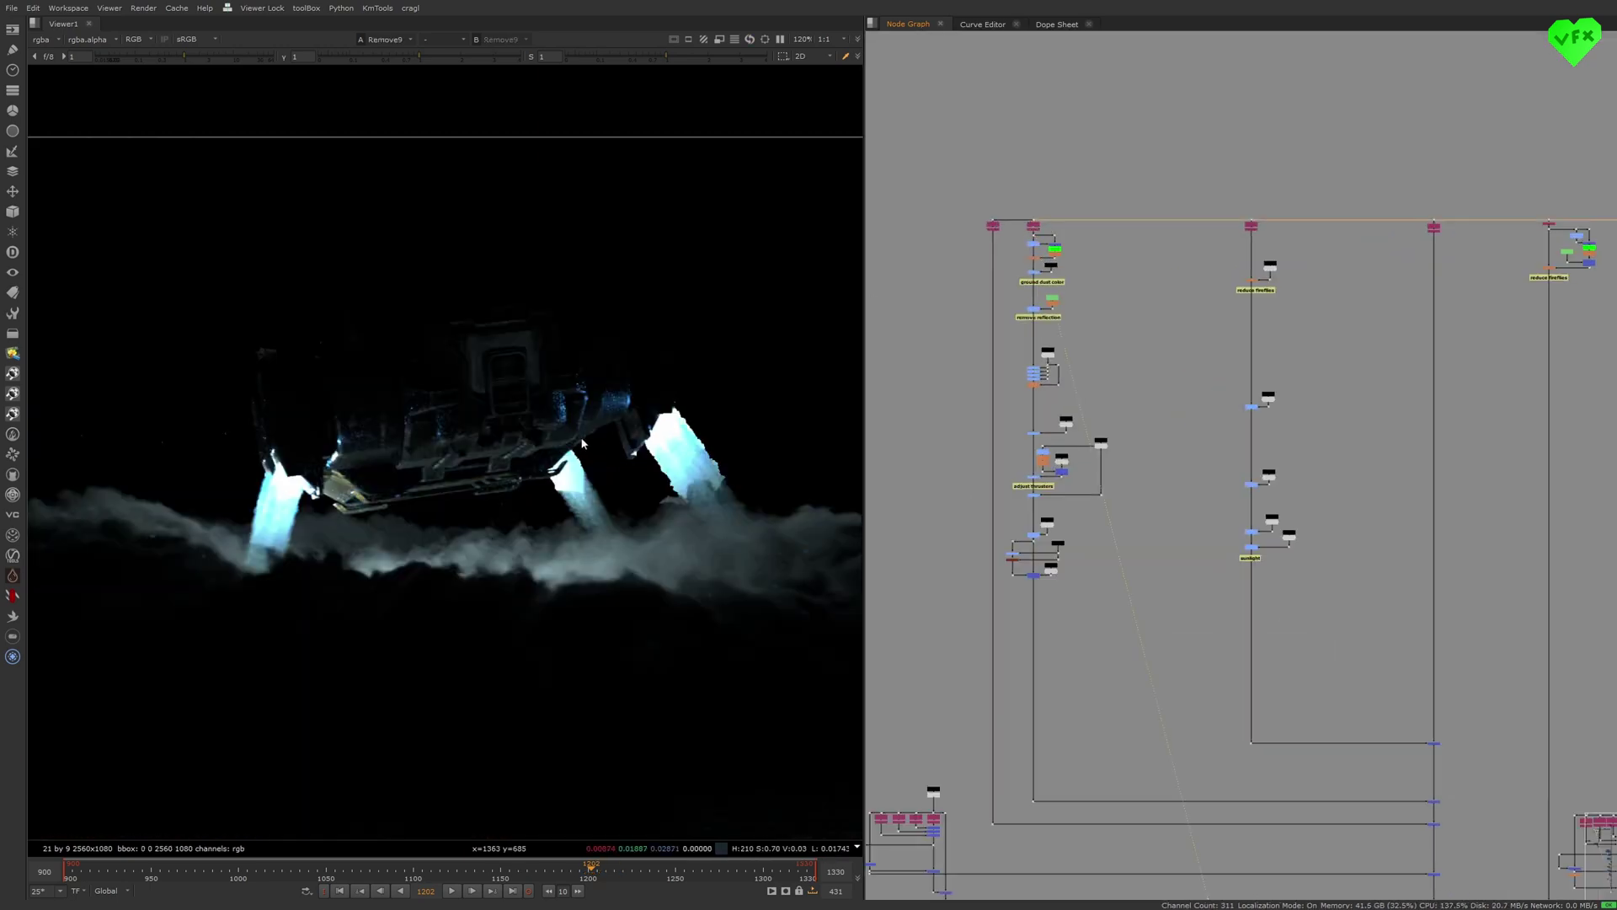
{"action": "scroll", "coordinate": [680, 423], "scroll_direction": "up", "scroll_amount": 2}
{"action": "middle_click_drag", "start_coordinate": [1037, 433], "coordinate": [1092, 431]}
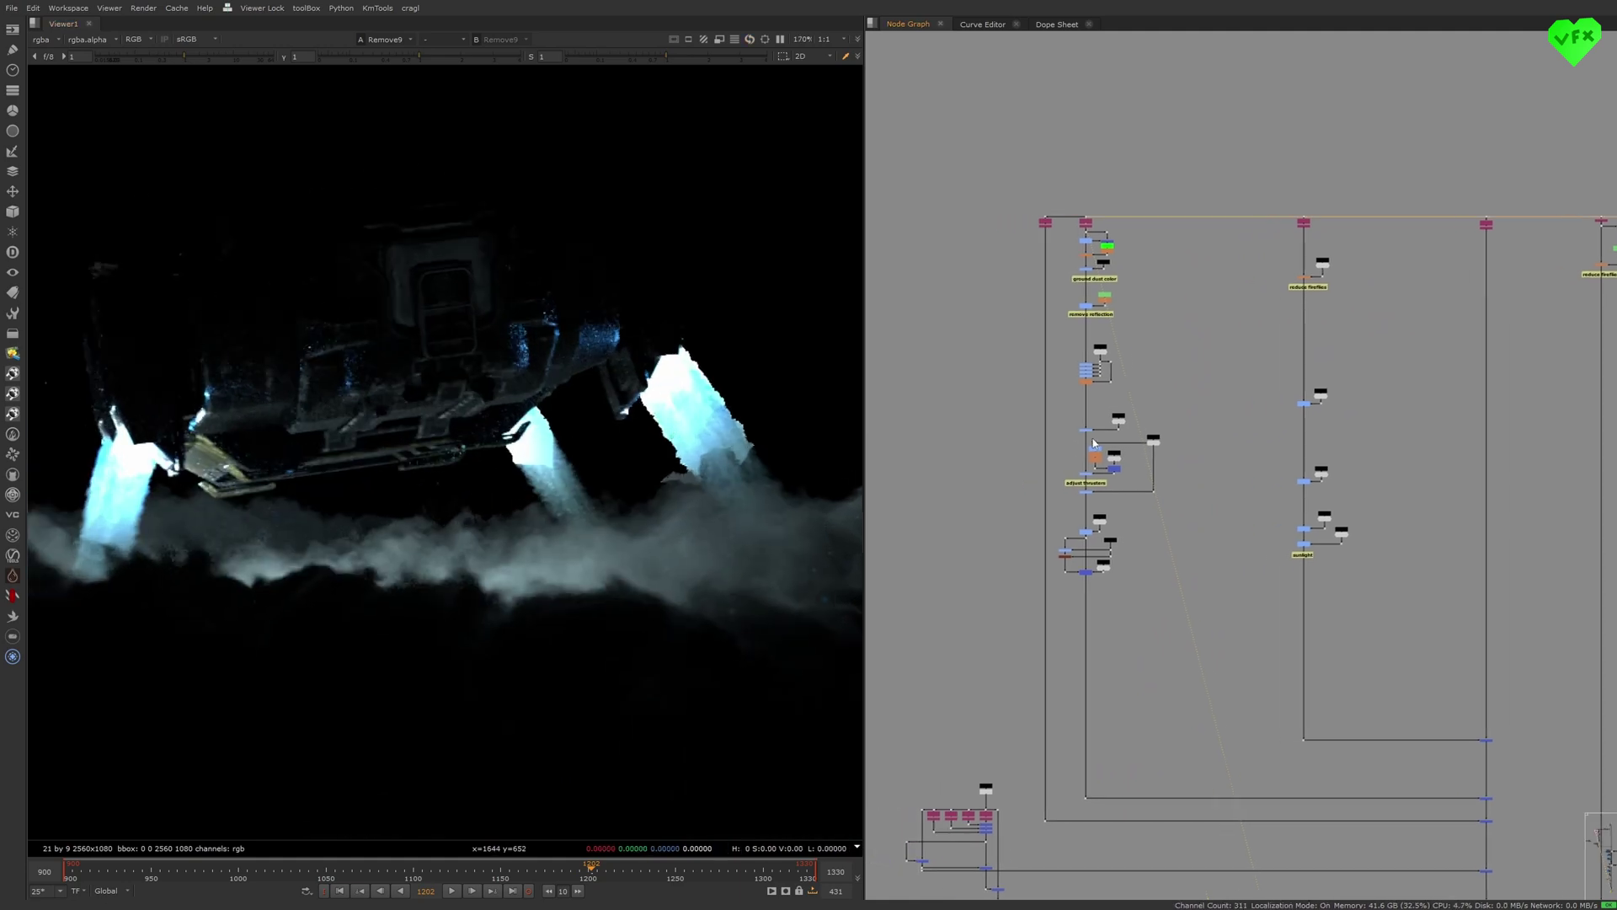
- Step through the thruster light pass: the blur below the remove reflection note, the next correction, the adjust thrusters output and the closing Keymix
{"action": "scroll", "coordinate": [1092, 431], "scroll_direction": "up", "scroll_amount": 2}
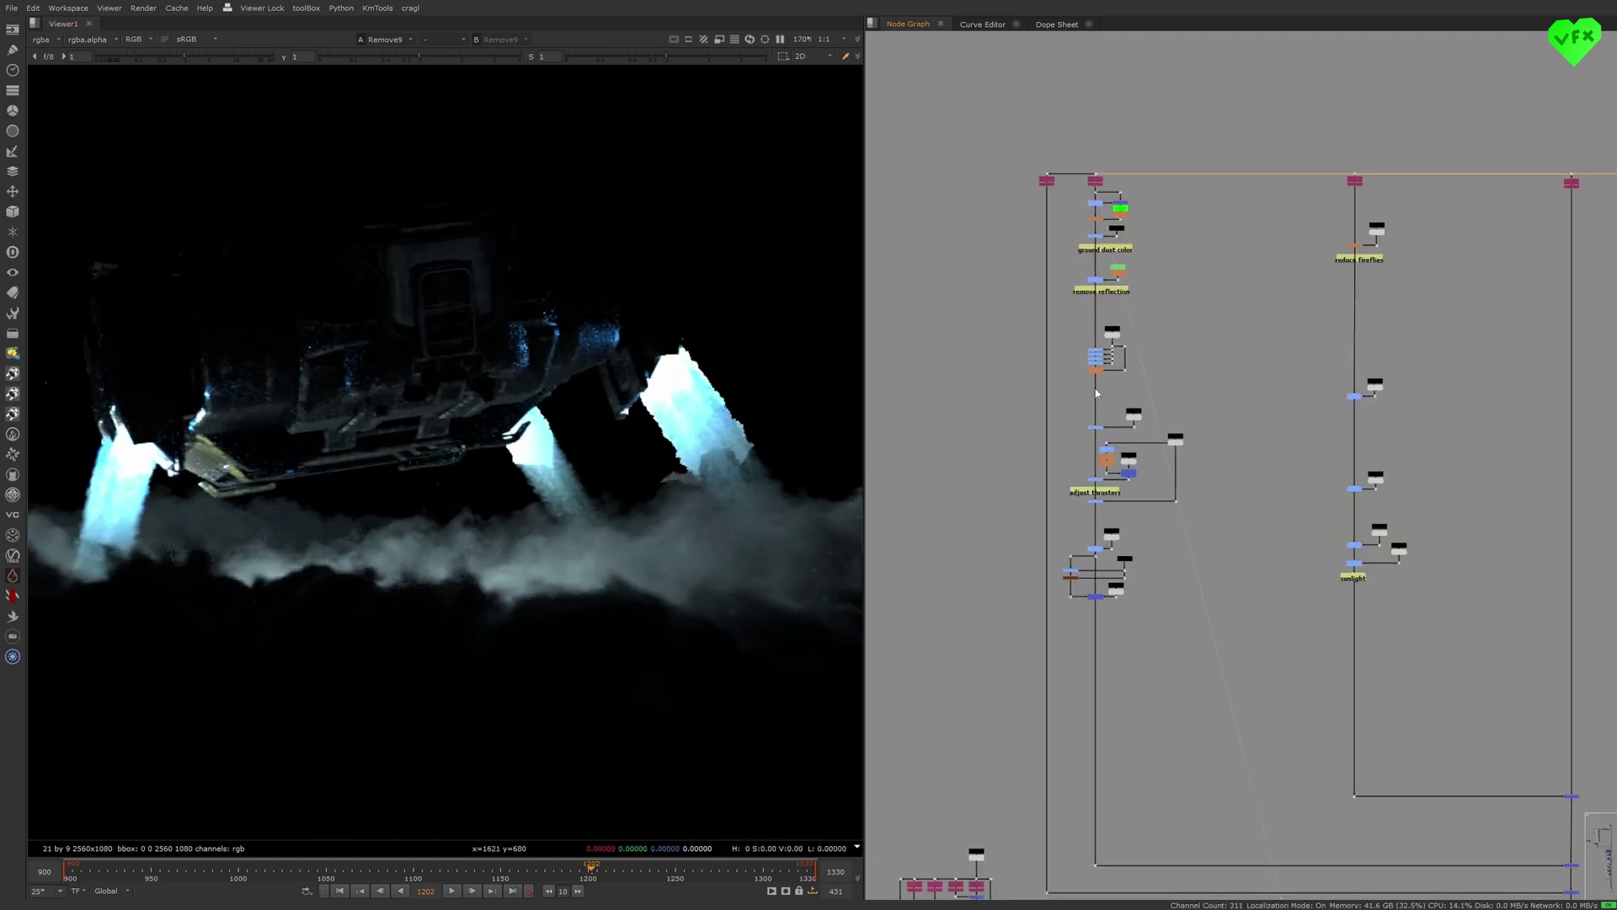
{"action": "scroll", "coordinate": [1102, 417], "scroll_direction": "up", "scroll_amount": 2}
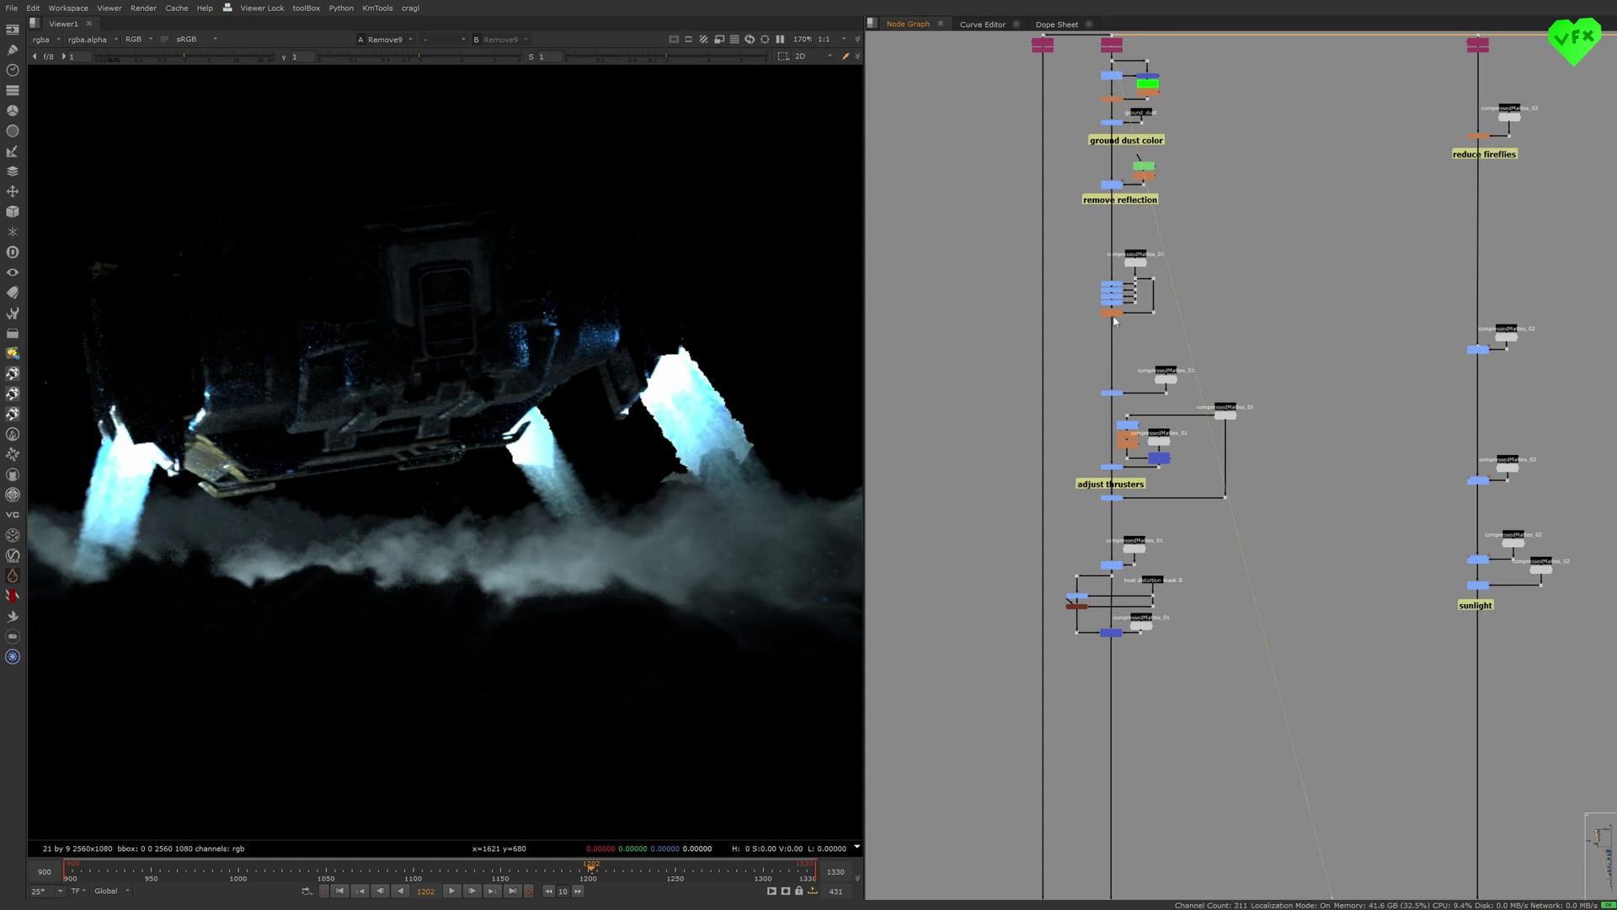
{"action": "left_click", "coordinate": [1111, 314]}
{"action": "key", "text": "1"}
{"action": "left_click", "coordinate": [1111, 392]}
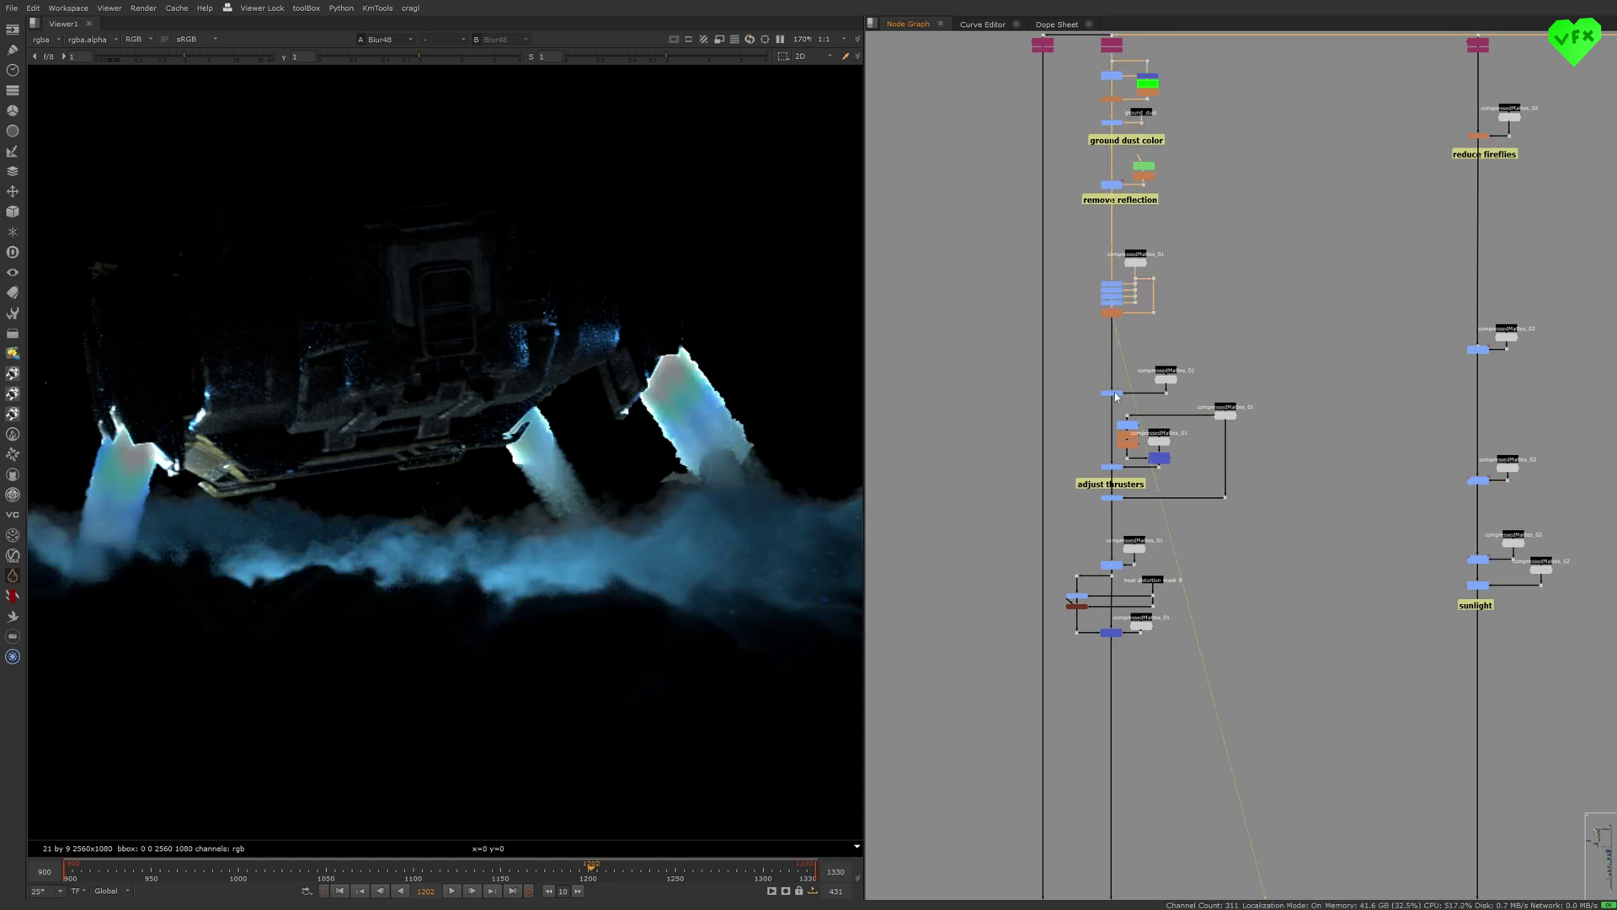
{"action": "key", "text": "1"}
{"action": "left_click", "coordinate": [1110, 497]}
{"action": "key", "text": "1"}
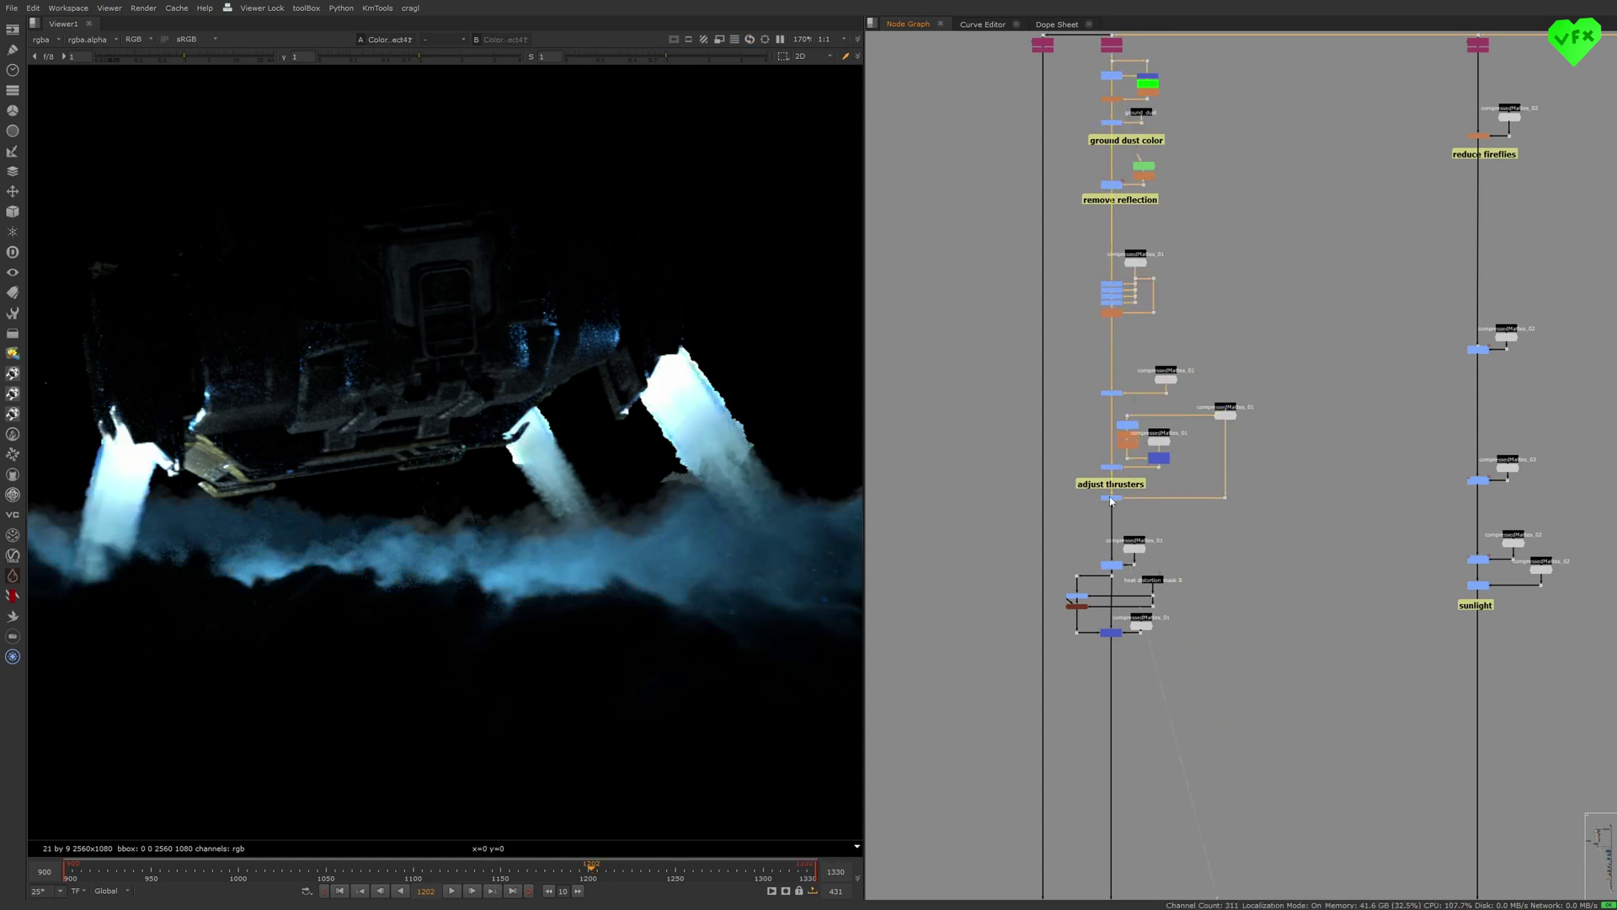
{"action": "left_click", "coordinate": [1112, 632]}
{"action": "key", "text": "1"}
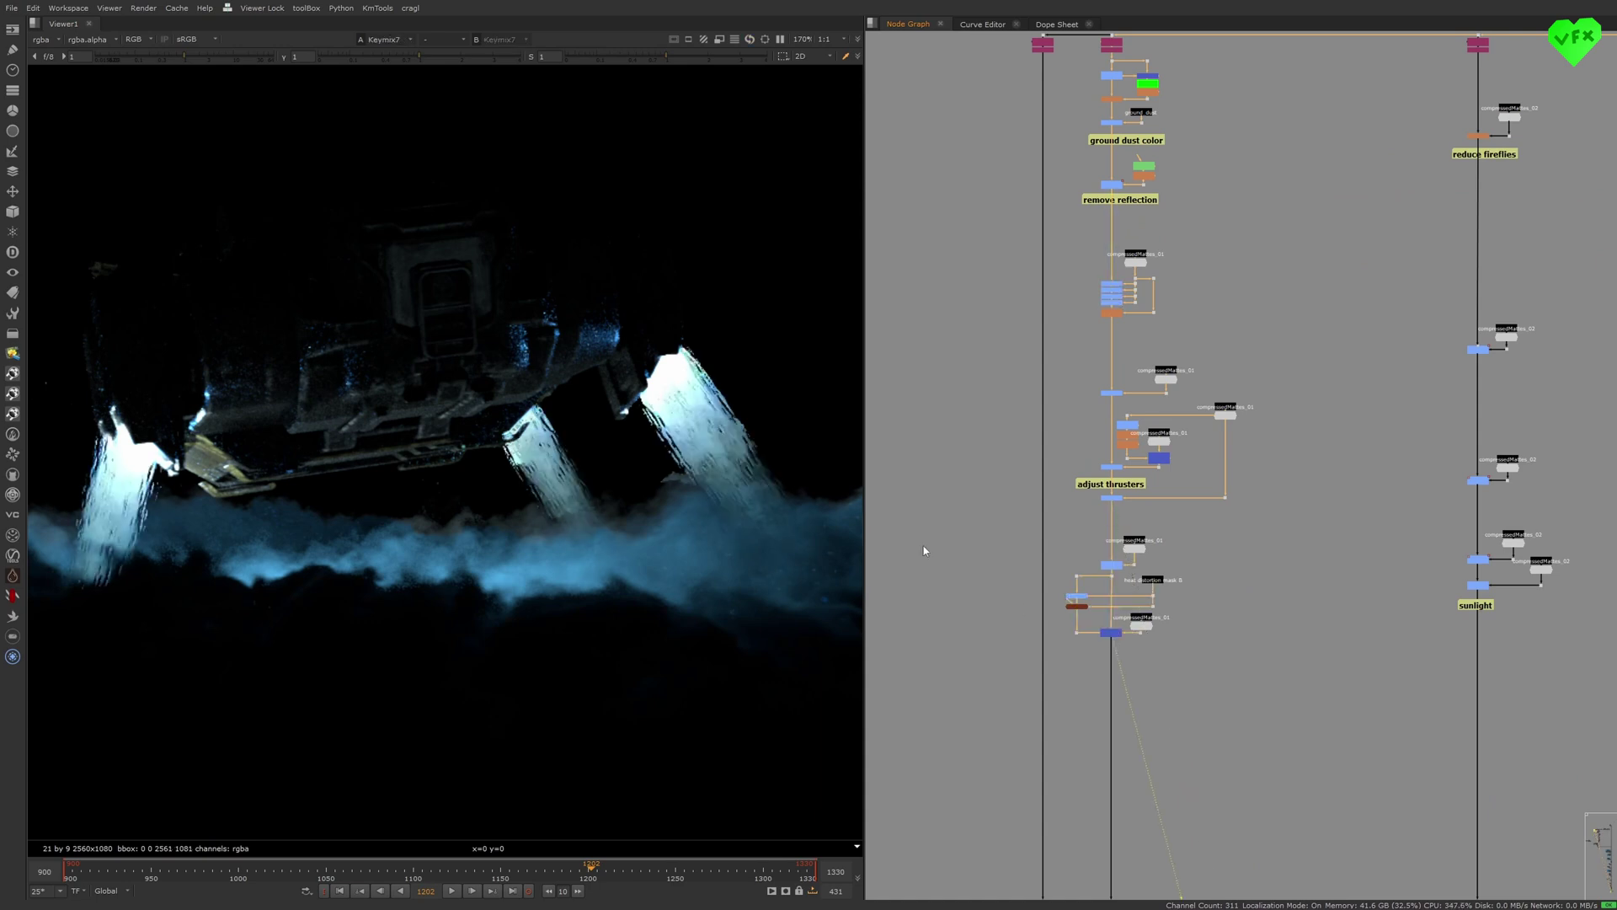
{"action": "middle_click_drag", "start_coordinate": [1179, 331], "coordinate": [1180, 374]}
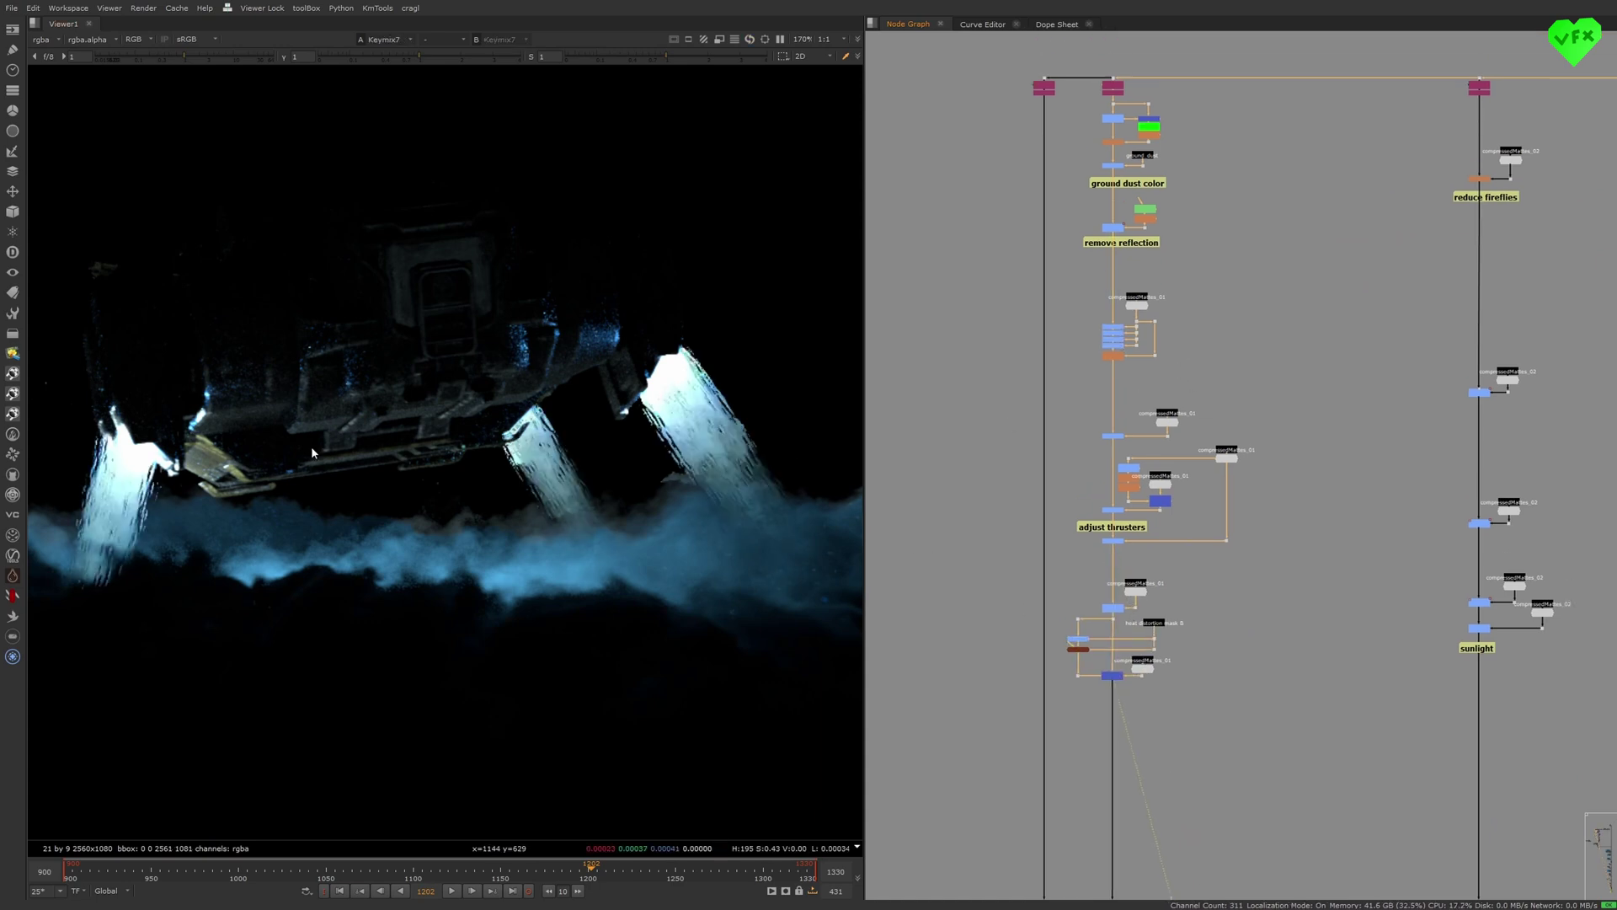
- Display the main comp column at the FrameHold above the effects network and inspect the magnified hull and thrusters
{"action": "scroll", "coordinate": [1255, 490], "scroll_direction": "down", "scroll_amount": 5}
{"action": "middle_click_drag", "start_coordinate": [1392, 615], "coordinate": [1164, 357]}
{"action": "scroll", "coordinate": [1250, 524], "scroll_direction": "up", "scroll_amount": 4}
{"action": "left_click", "coordinate": [1270, 492]}
{"action": "key", "text": "1"}
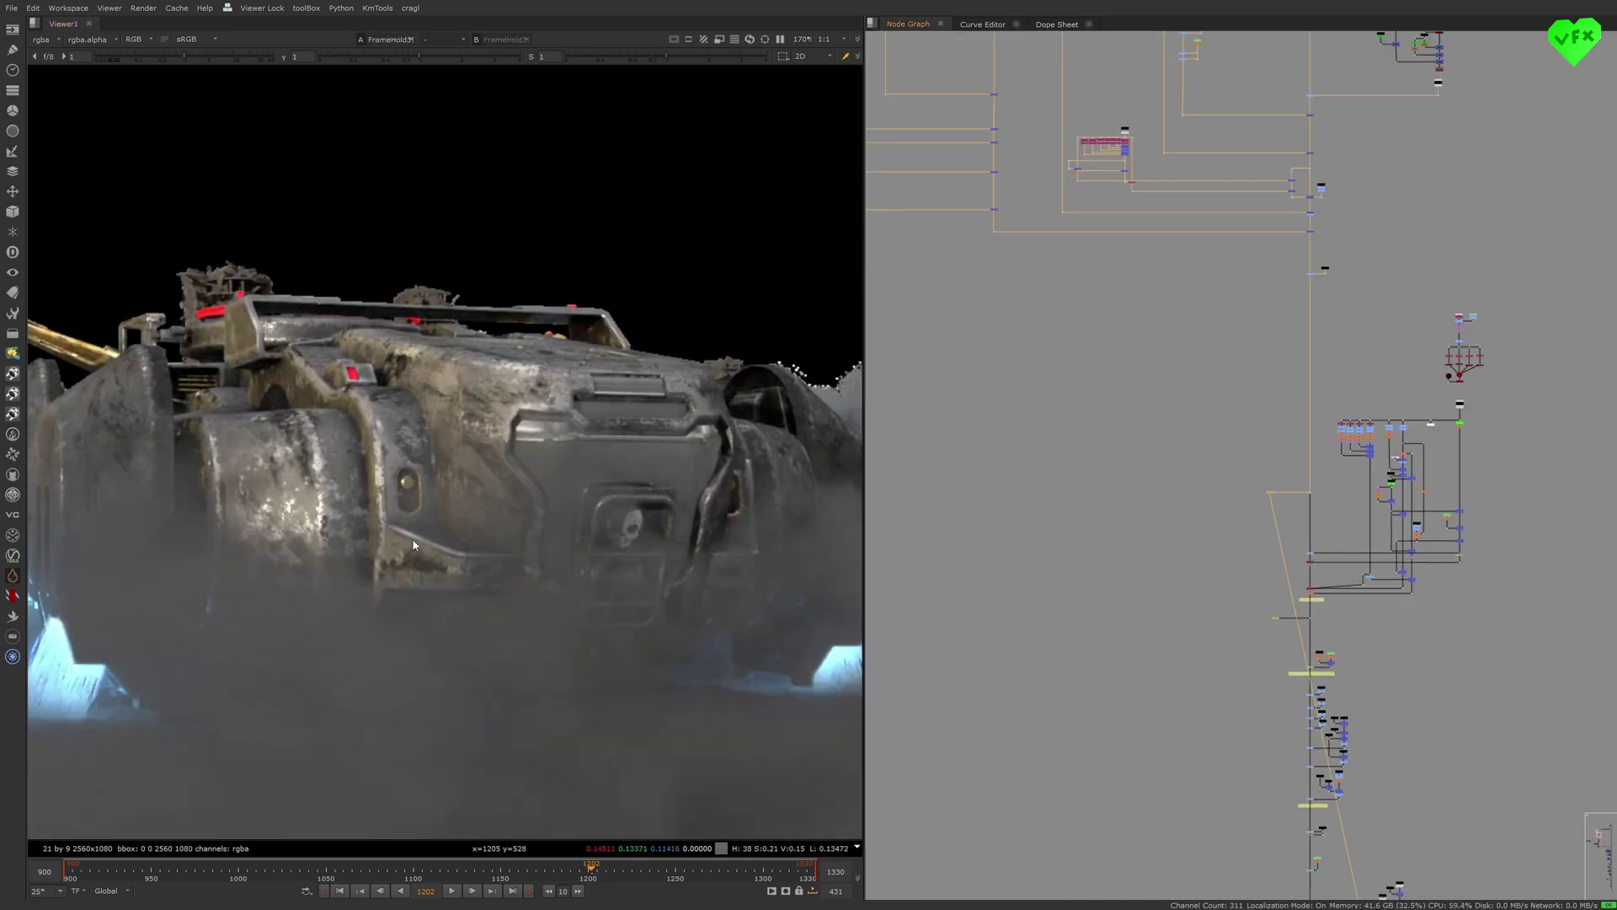
{"action": "middle_click_drag", "start_coordinate": [412, 538], "coordinate": [591, 425]}
{"action": "middle_click_drag", "start_coordinate": [287, 545], "coordinate": [442, 488]}
{"action": "middle_click_drag", "start_coordinate": [1275, 657], "coordinate": [1282, 601]}
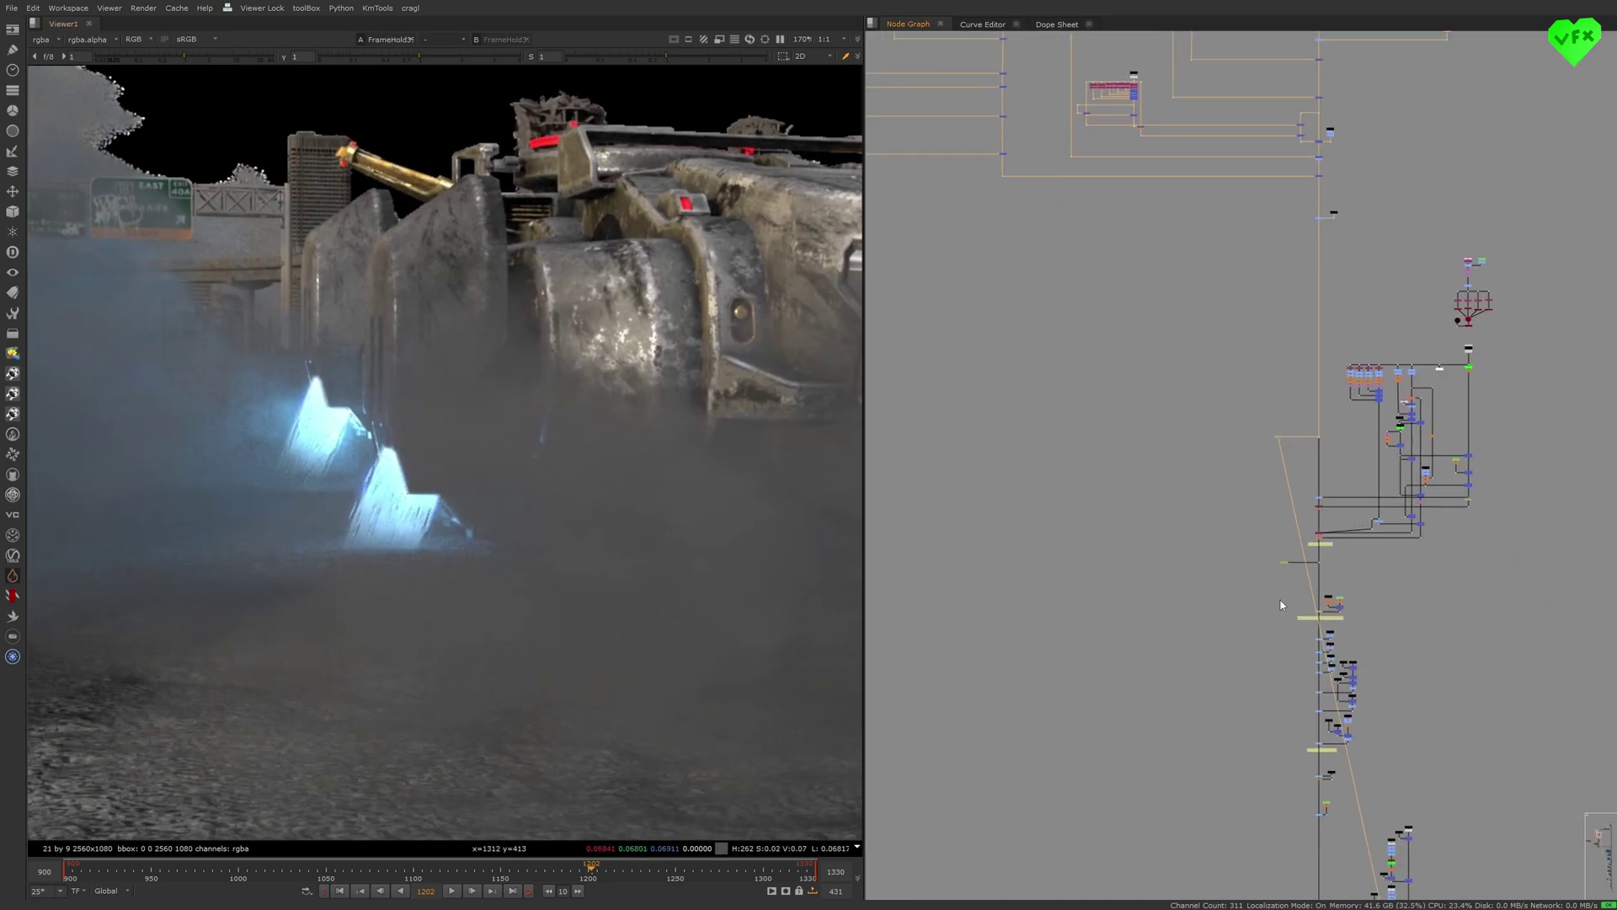
- Display the FrameHold just below that network to compare the thruster glow on the ground
{"action": "scroll", "coordinate": [1281, 583], "scroll_direction": "up", "scroll_amount": 2}
{"action": "left_click_drag", "start_coordinate": [1253, 578], "coordinate": [1294, 544]}
{"action": "left_click", "coordinate": [1282, 553]}
{"action": "key", "text": "1"}
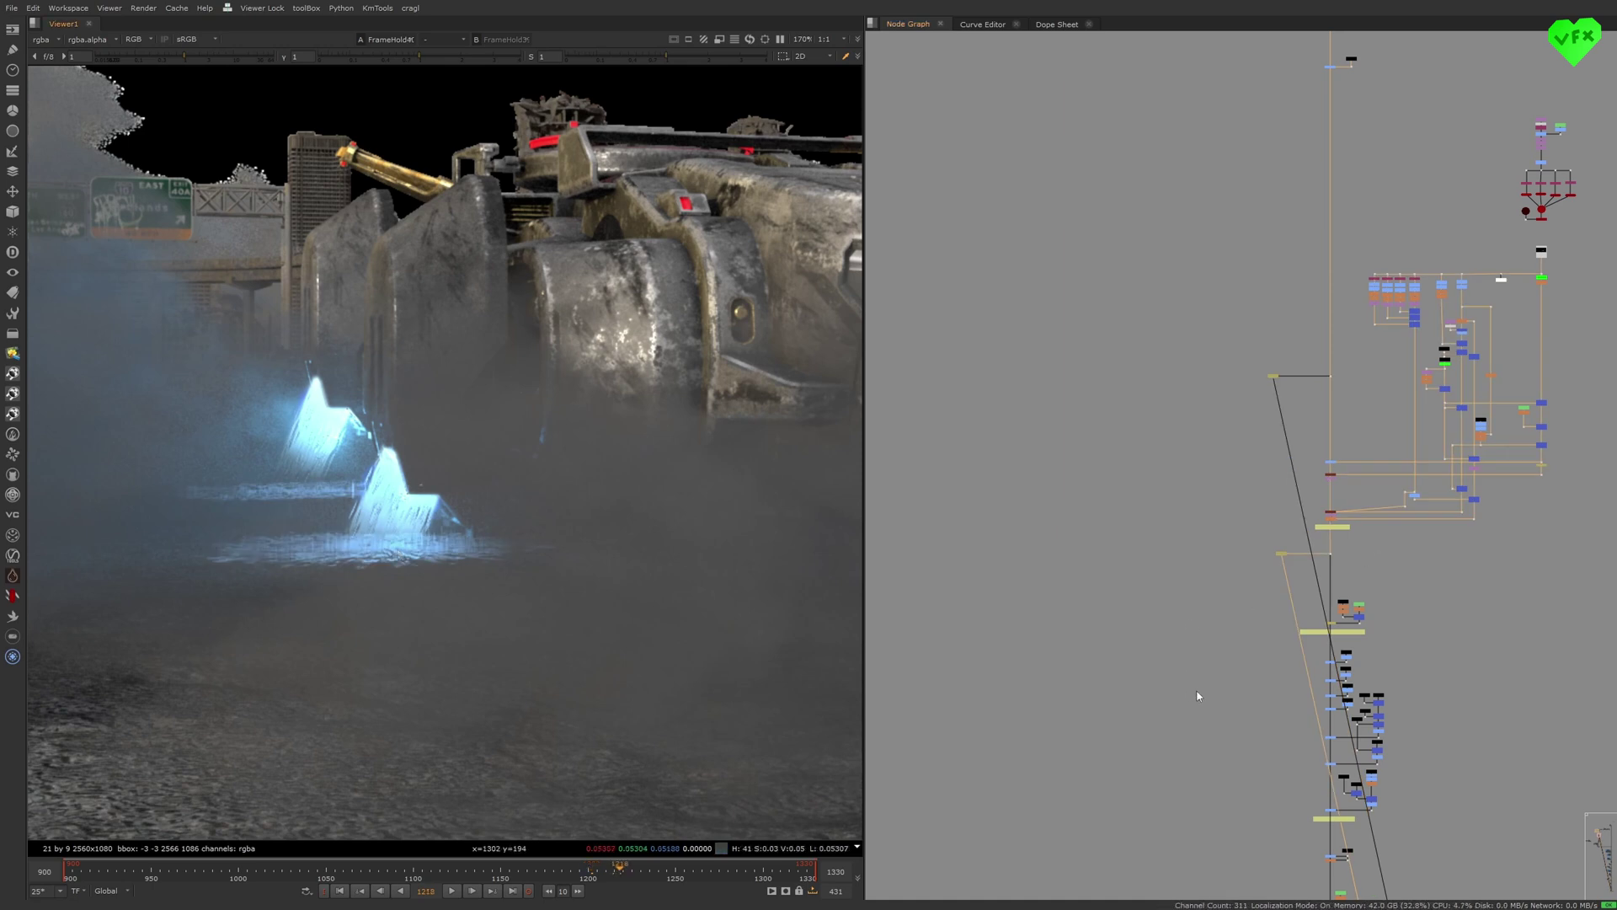
- Display the main comp column at the FrameHold just above the explosion nodes and view the whole frame
{"action": "middle_click_drag", "start_coordinate": [1197, 696], "coordinate": [1176, 455]}
{"action": "scroll", "coordinate": [1177, 454], "scroll_direction": "down", "scroll_amount": 8}
{"action": "middle_click_drag", "start_coordinate": [1289, 538], "coordinate": [1179, 526]}
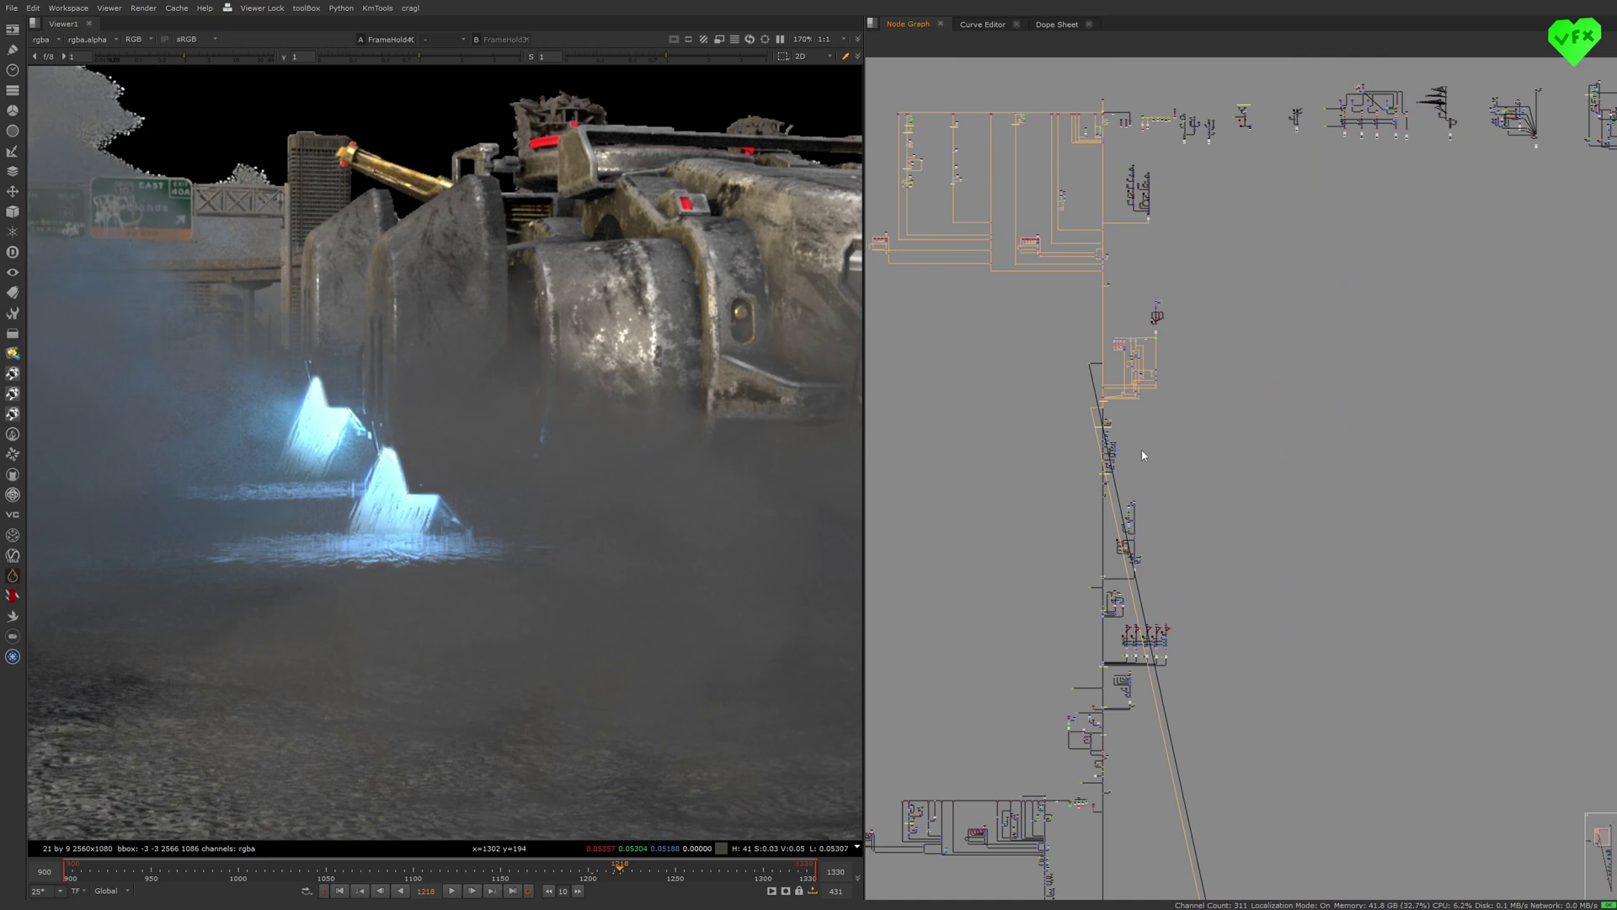
{"action": "middle_click_drag", "start_coordinate": [1077, 560], "coordinate": [1101, 542]}
{"action": "left_click_drag", "start_coordinate": [1091, 544], "coordinate": [1120, 583]}
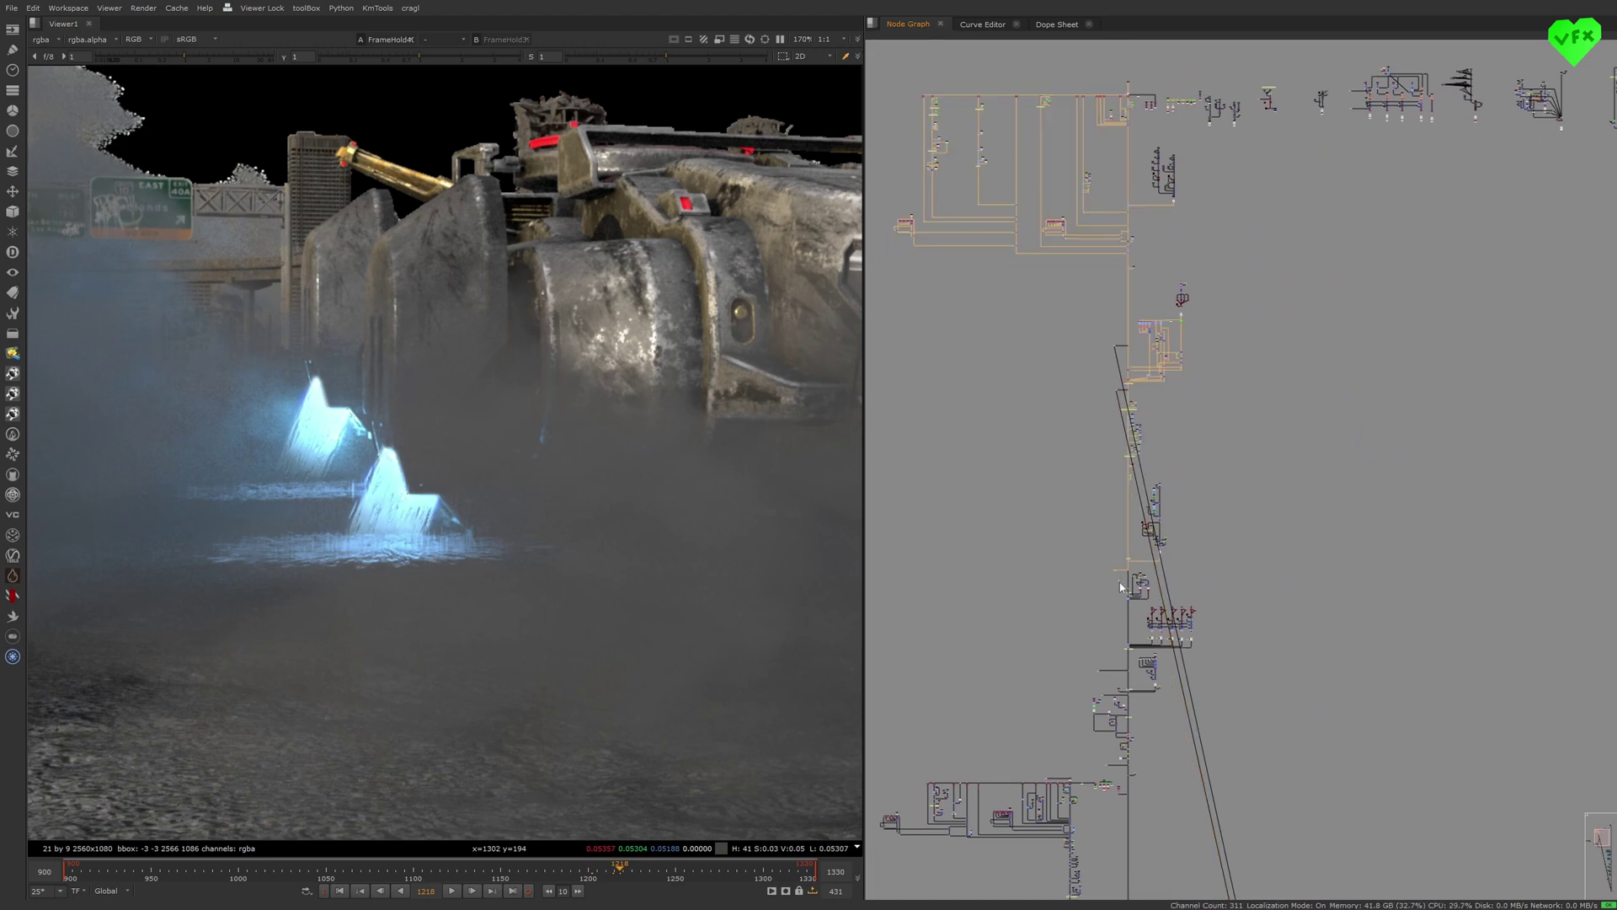
{"action": "key", "text": "1"}
{"action": "scroll", "coordinate": [564, 595], "scroll_direction": "down", "scroll_amount": 7}
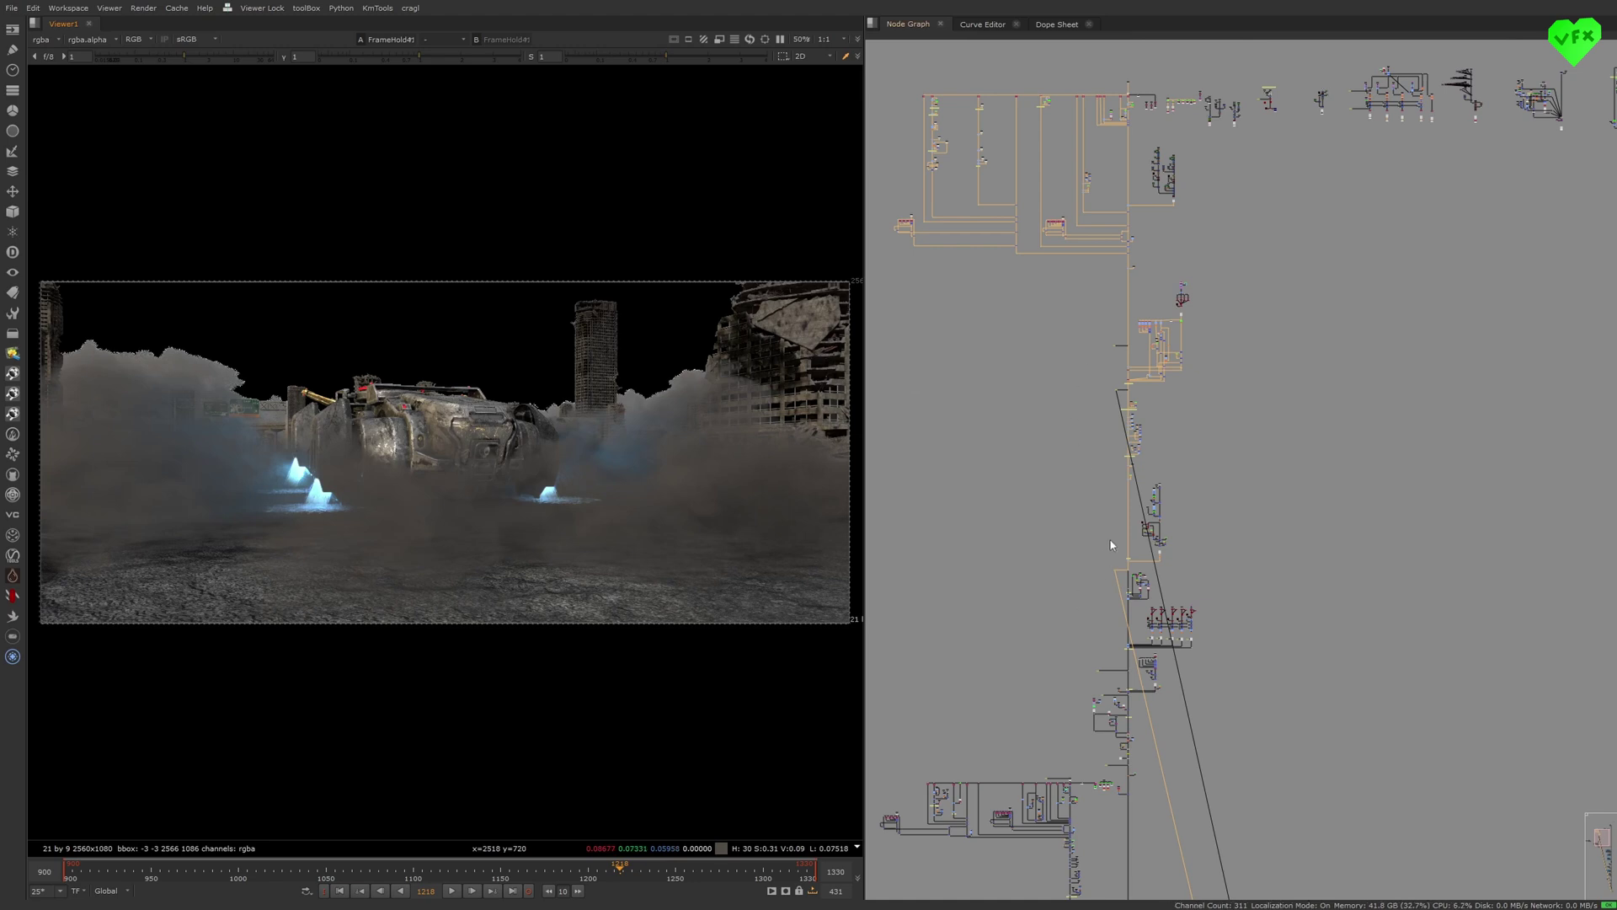
- Display the upper and lower FrameHolds of the first dropship window scratches branch and examine its nodes up close
{"action": "middle_click_drag", "start_coordinate": [1387, 131], "coordinate": [1215, 343]}
{"action": "scroll", "coordinate": [1215, 344], "scroll_direction": "up", "scroll_amount": 5}
{"action": "left_click_drag", "start_coordinate": [1145, 243], "coordinate": [1169, 220]}
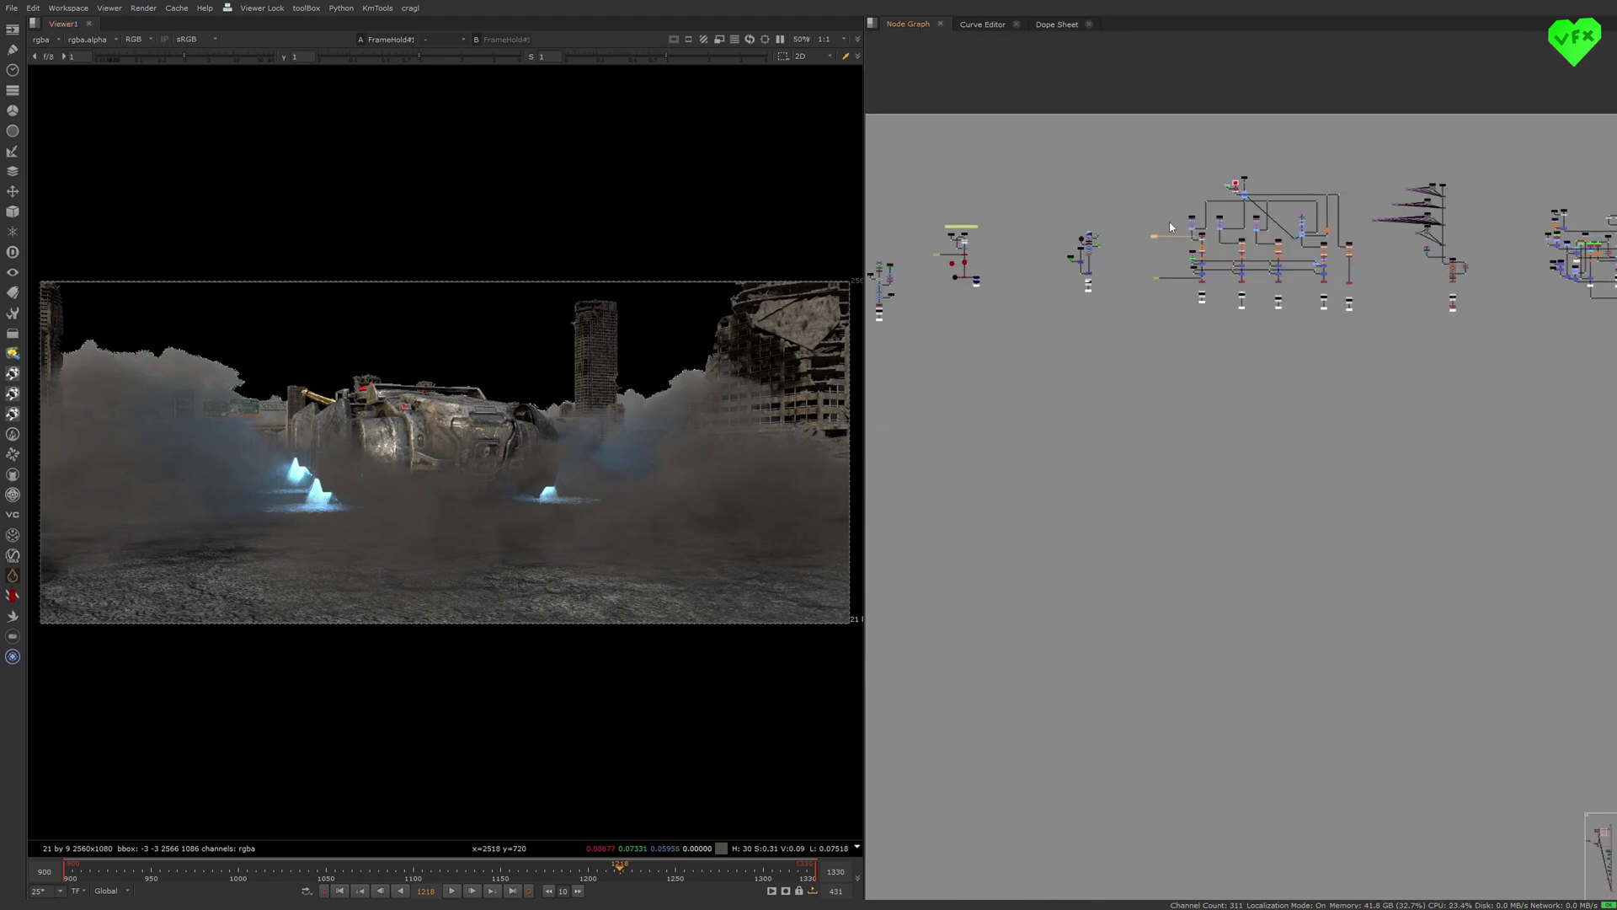
{"action": "key", "text": "1"}
{"action": "left_click_drag", "start_coordinate": [1138, 298], "coordinate": [1165, 268]}
{"action": "key", "text": "1"}
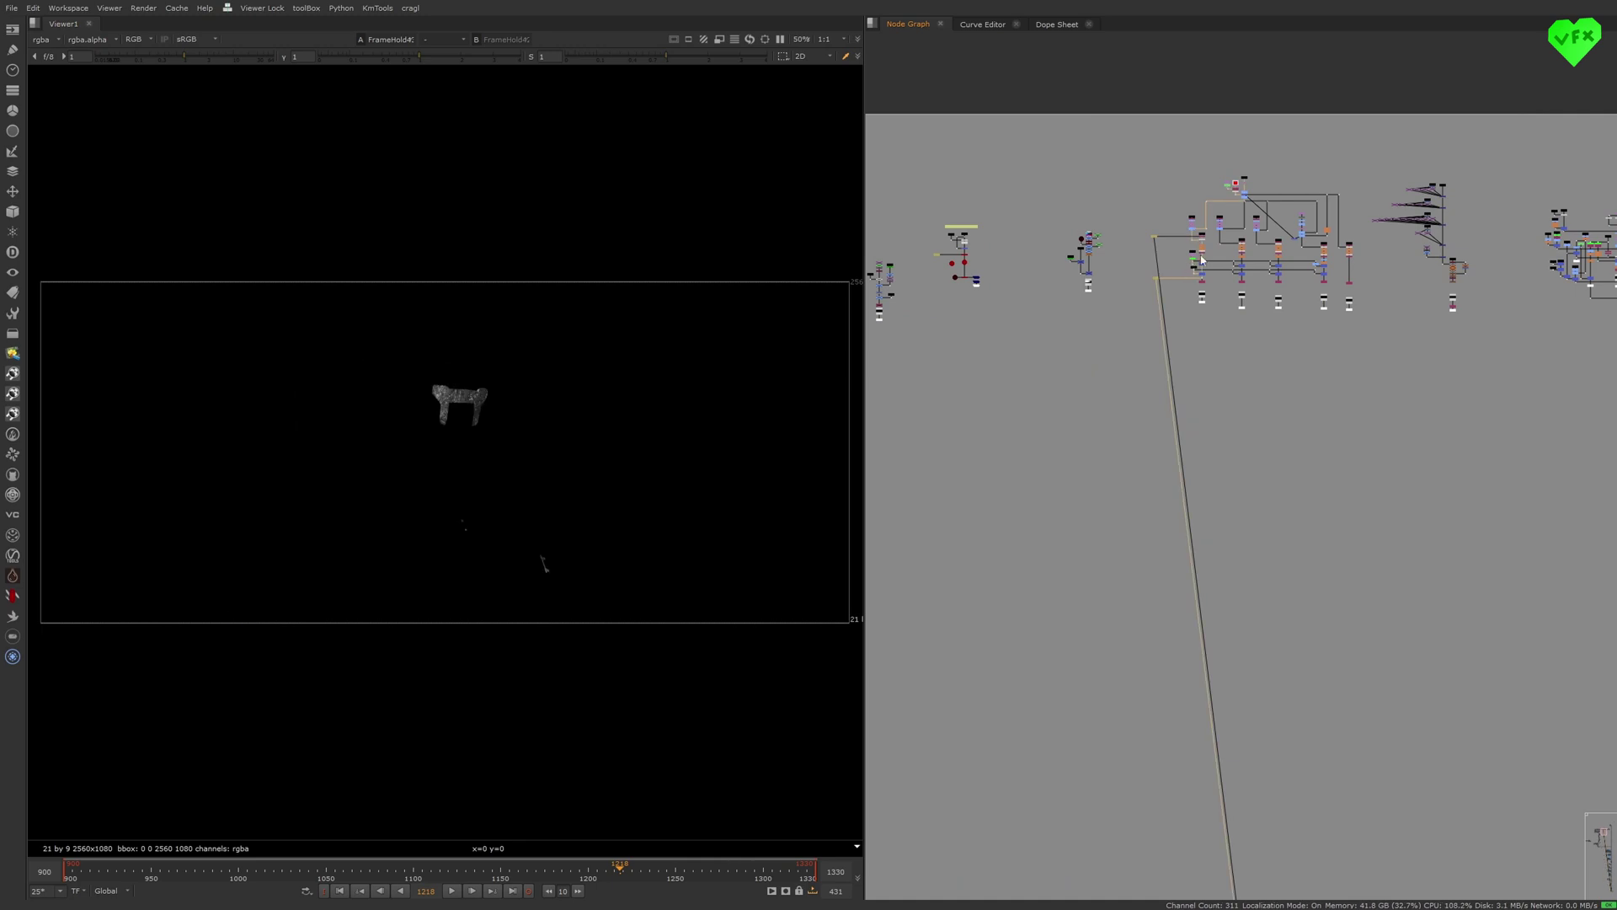
{"action": "scroll", "coordinate": [1202, 248], "scroll_direction": "up", "scroll_amount": 8}
{"action": "scroll", "coordinate": [1206, 213], "scroll_direction": "up", "scroll_amount": 3}
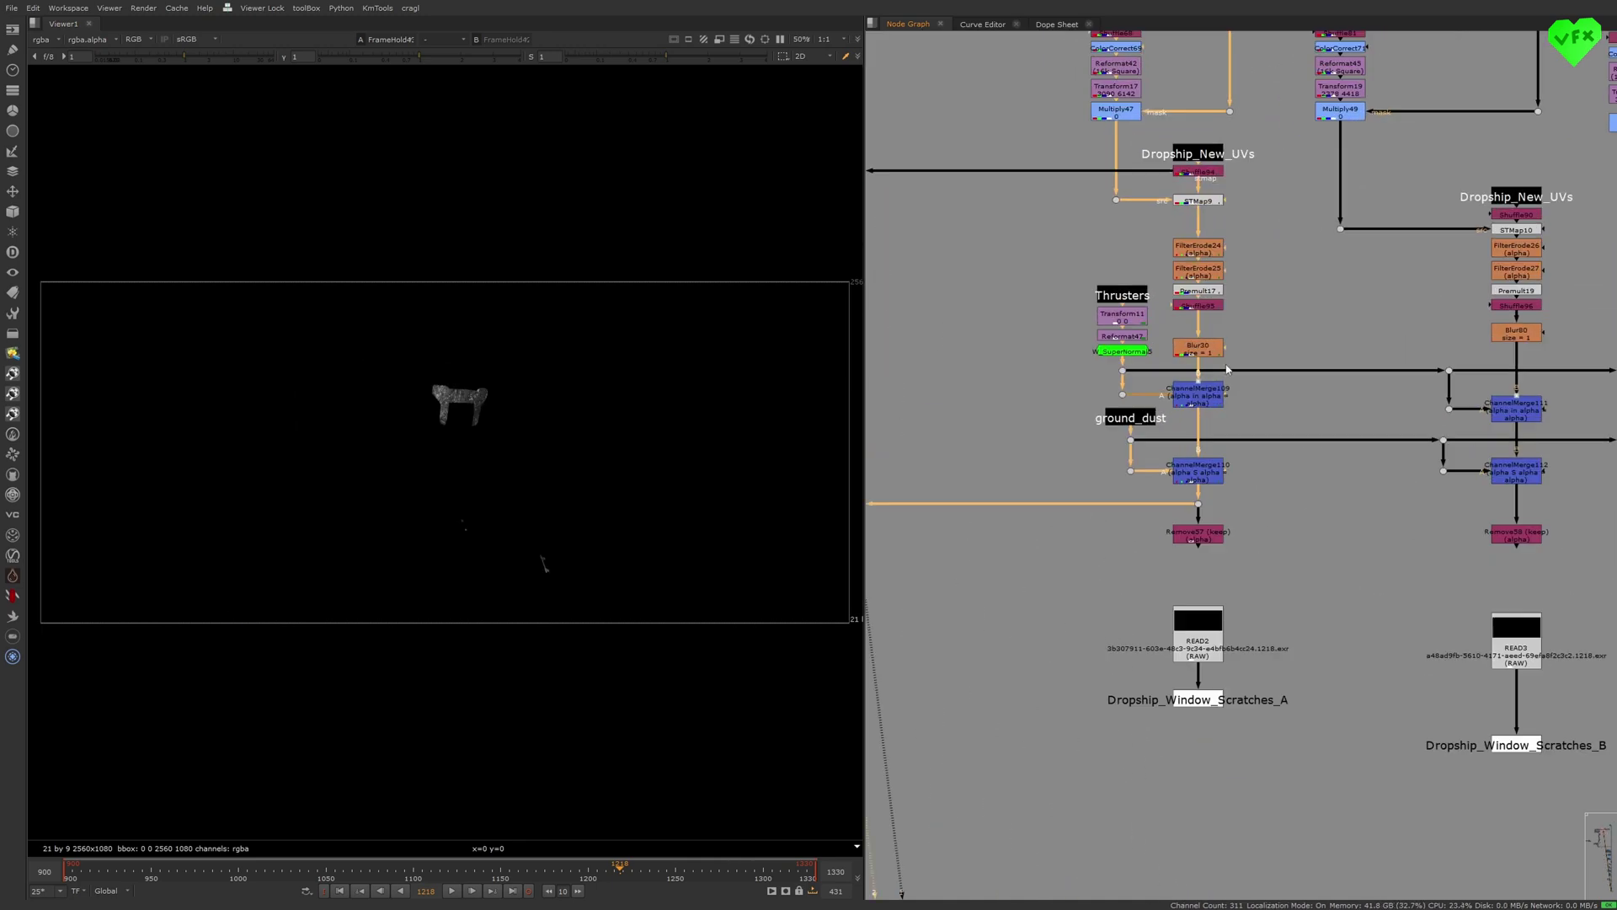
- Step through the five FrameHolds of the ground textures mattes, assigning them to viewer inputs 1 to 5
{"action": "scroll", "coordinate": [1234, 402], "scroll_direction": "down", "scroll_amount": 10}
{"action": "middle_click_drag", "start_coordinate": [1095, 741], "coordinate": [1365, 227]}
{"action": "middle_click_drag", "start_coordinate": [1147, 592], "coordinate": [1175, 331]}
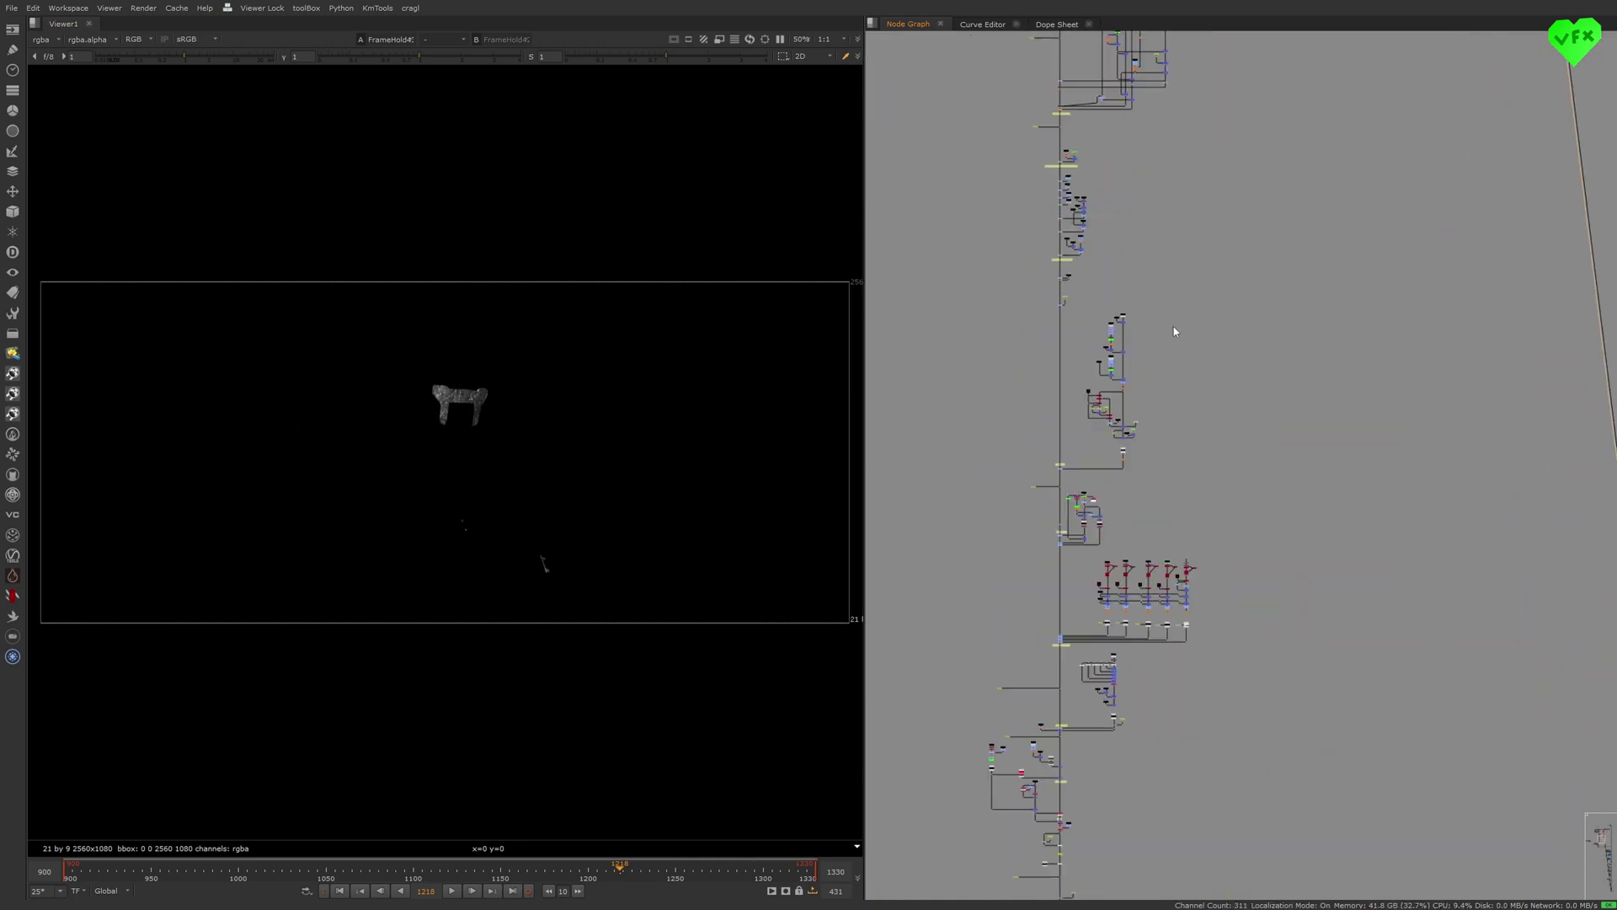
{"action": "scroll", "coordinate": [1176, 331], "scroll_direction": "up", "scroll_amount": 5}
{"action": "left_click", "coordinate": [1085, 495]}
{"action": "key", "text": "1"}
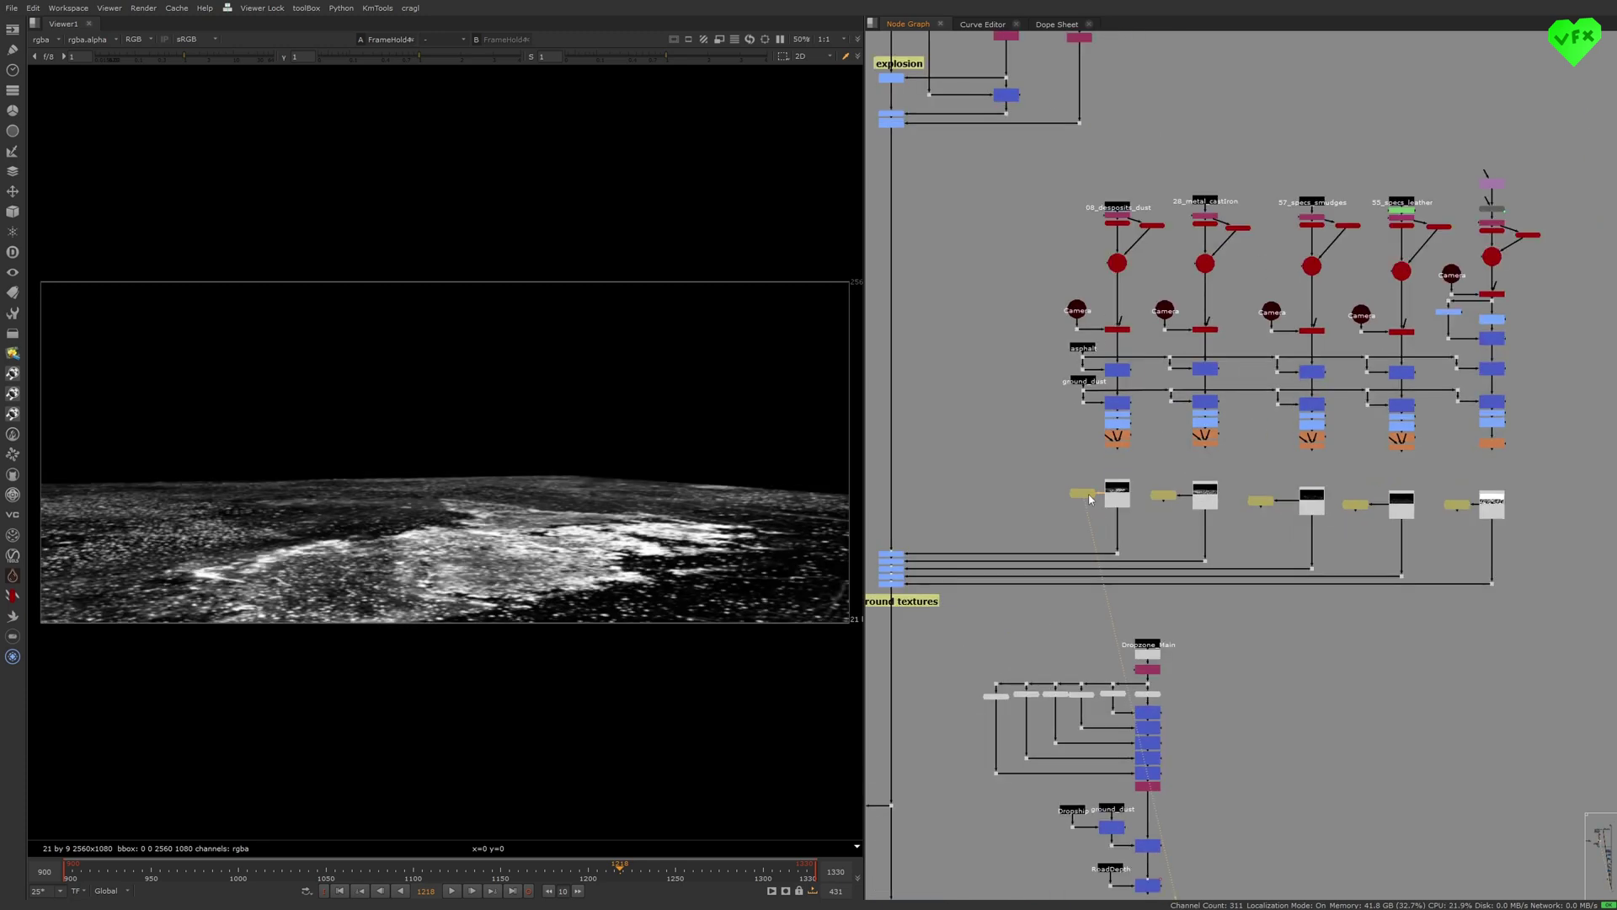
{"action": "left_click", "coordinate": [1164, 497]}
{"action": "key", "text": "2"}
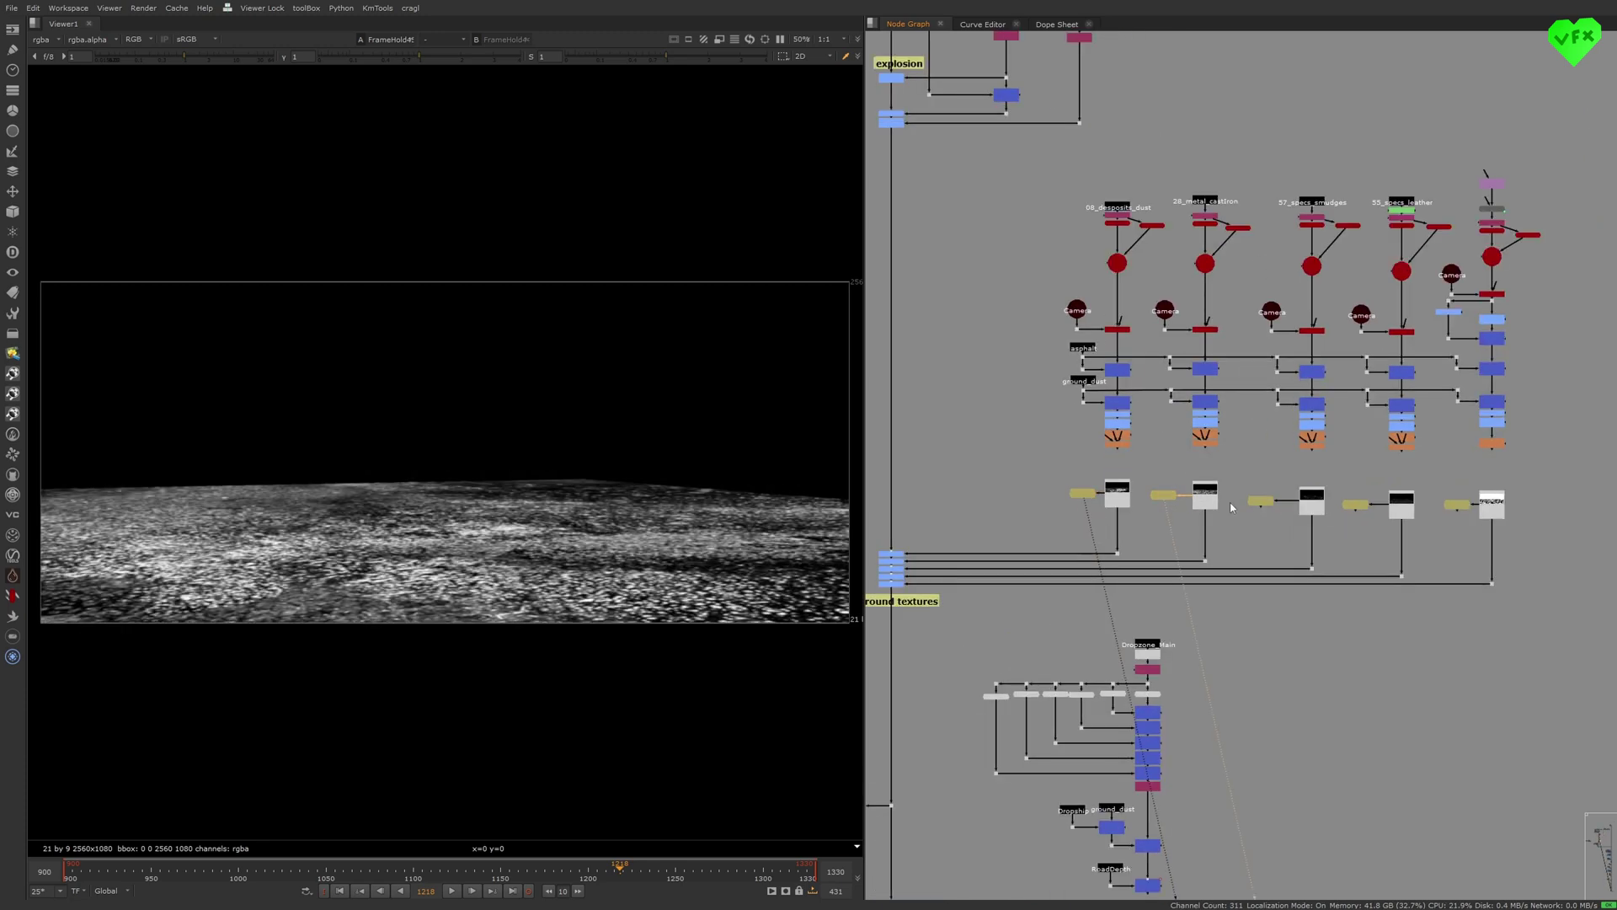
{"action": "left_click", "coordinate": [1263, 502]}
{"action": "key", "text": "3"}
{"action": "left_click", "coordinate": [1355, 503]}
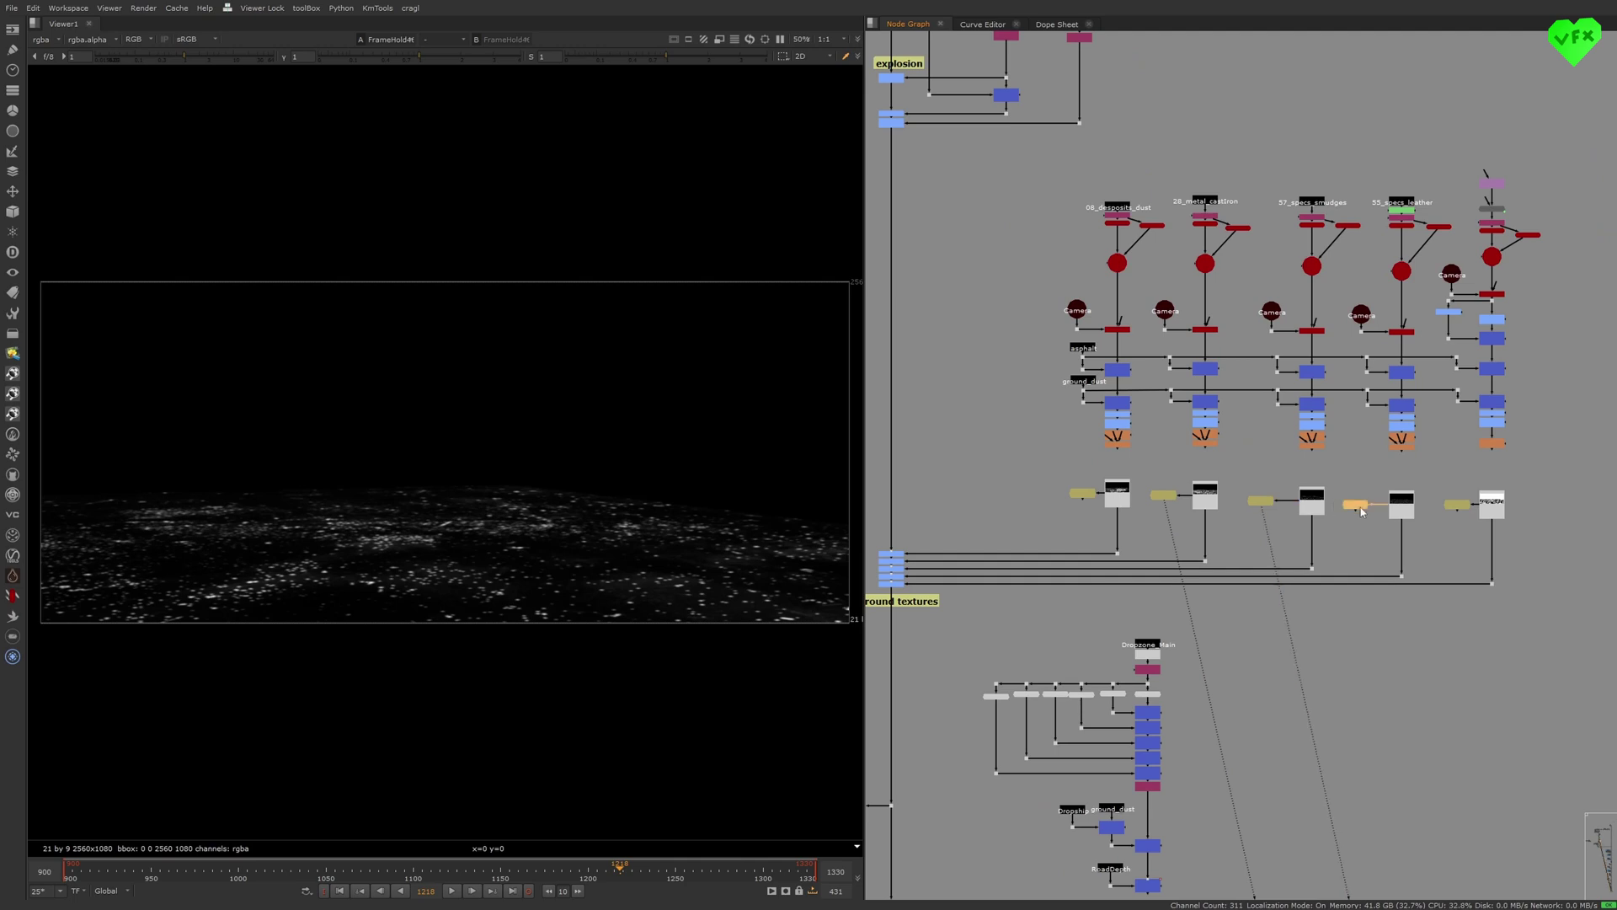
{"action": "key", "text": "4"}
{"action": "left_click", "coordinate": [1454, 508]}
{"action": "key", "text": "5"}
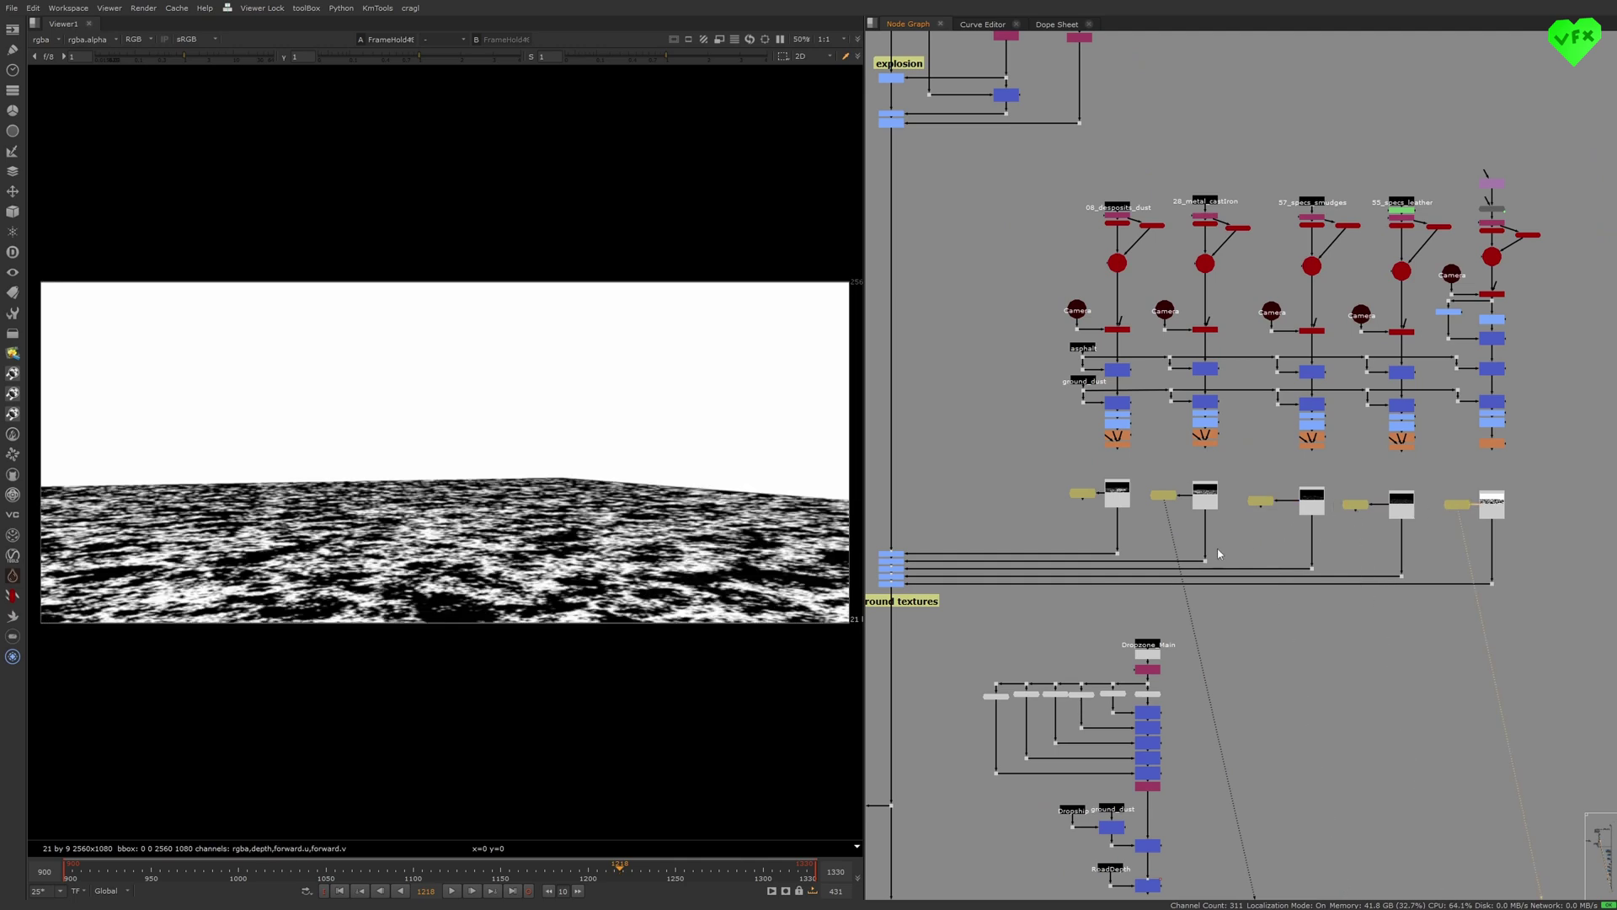
- Frame the whole script and display the comp at the merge where the main grey backdrop joins the main pipe
{"action": "key", "text": "f"}
{"action": "middle_click_drag", "start_coordinate": [1458, 659], "coordinate": [1440, 703]}
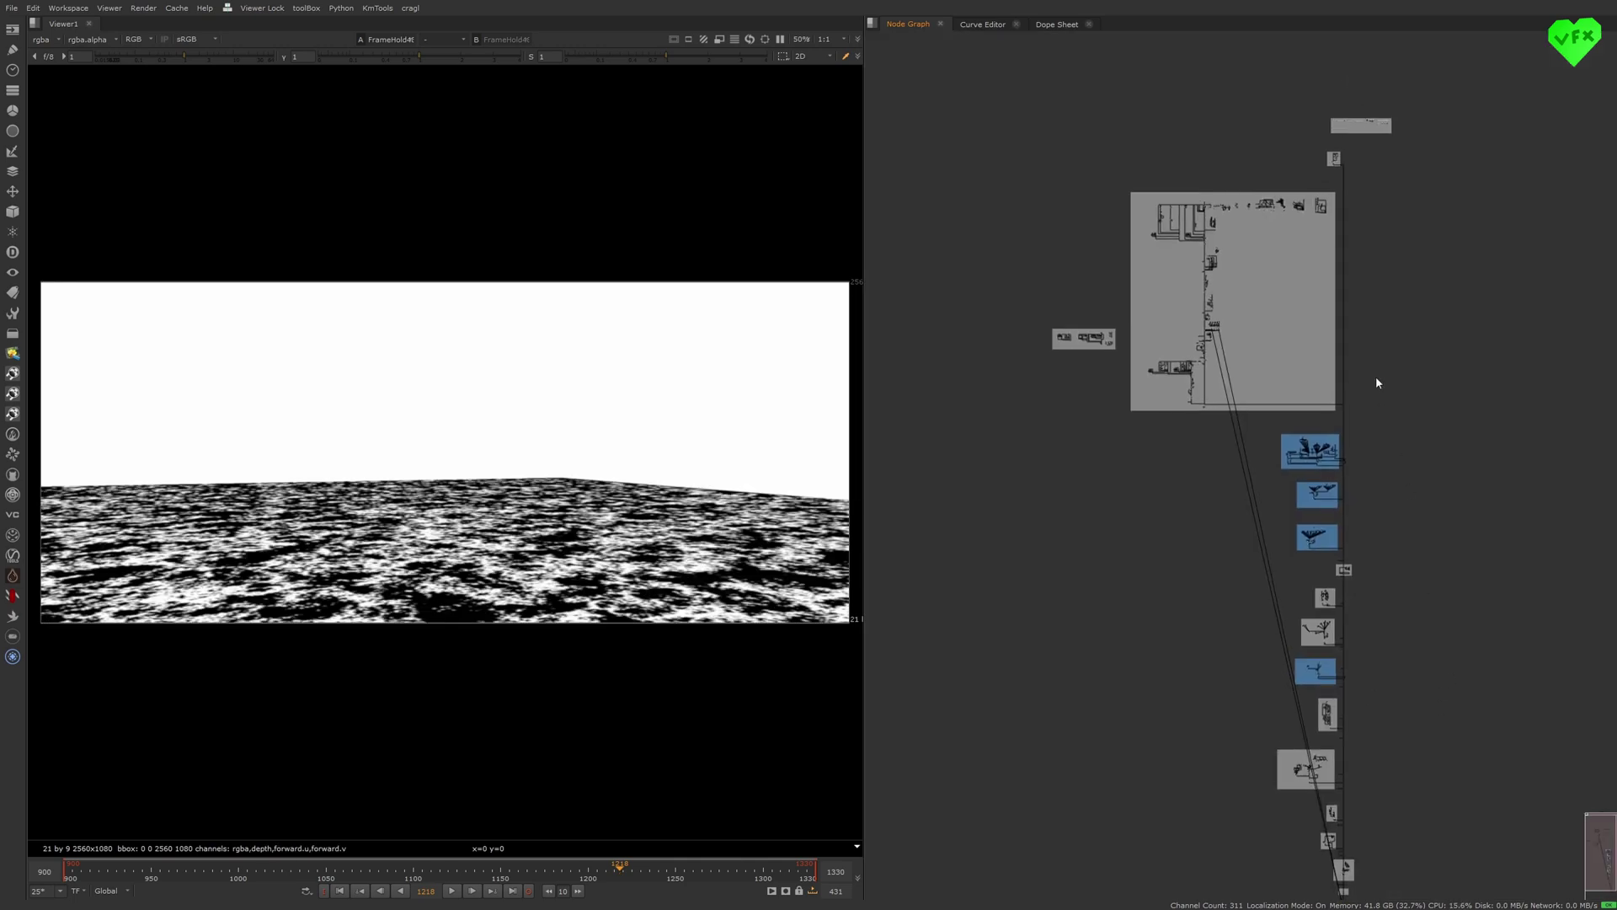
{"action": "left_click_drag", "start_coordinate": [1357, 390], "coordinate": [1325, 423]}
{"action": "key", "text": "1"}
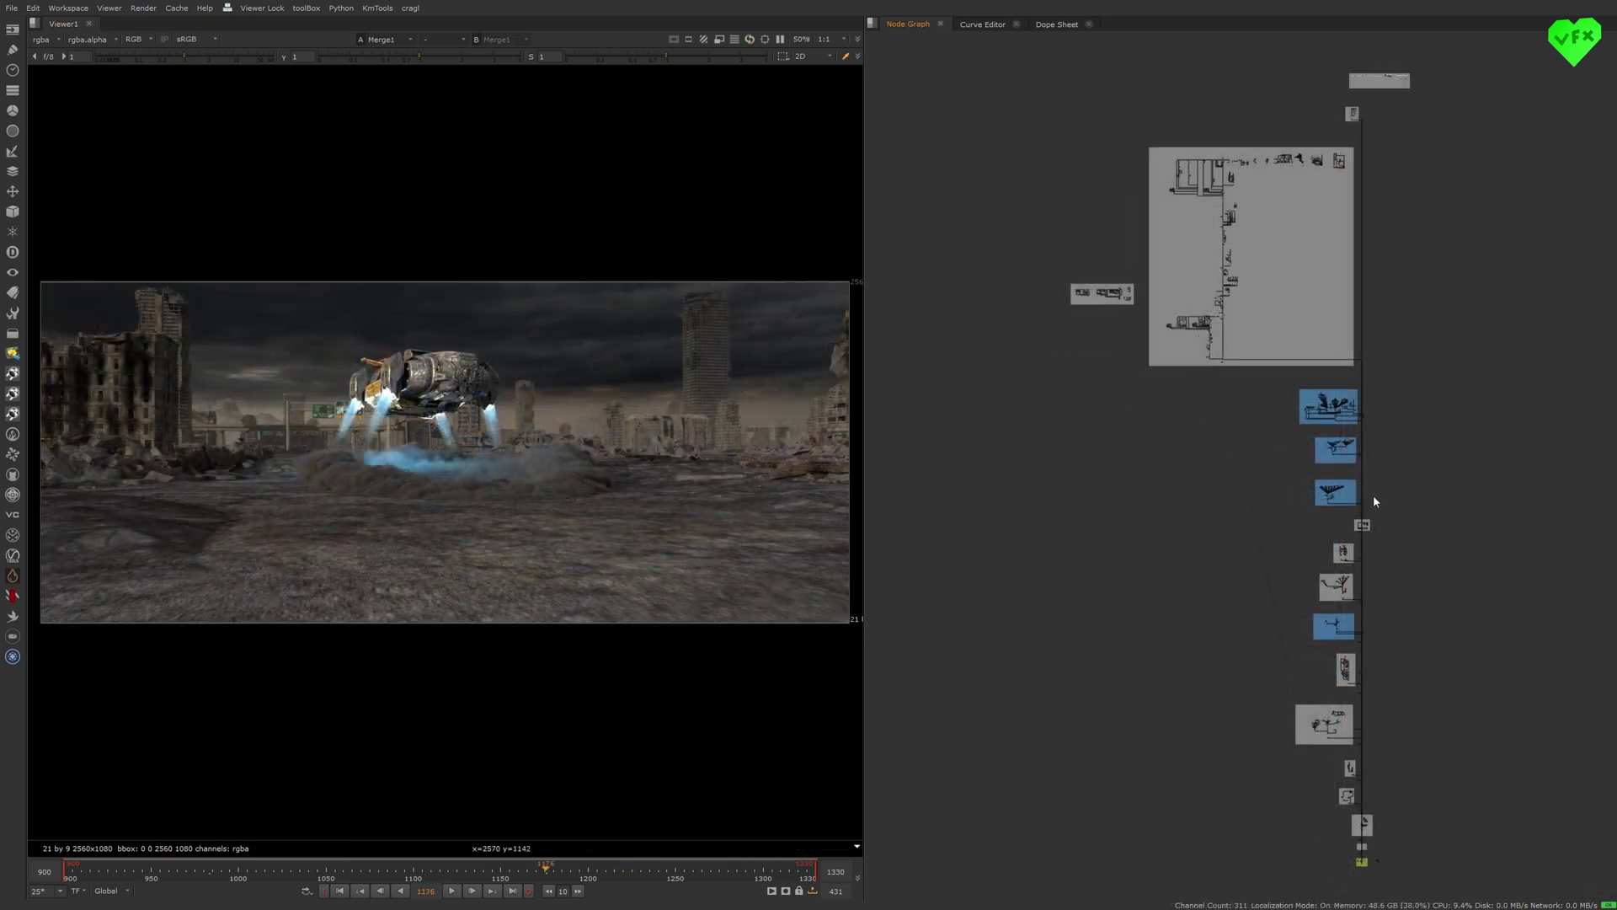
- Compare the comp before and after the three blue element backdrops by alternating viewer inputs 1 and 2
{"action": "middle_click_drag", "start_coordinate": [1373, 494], "coordinate": [1343, 434]}
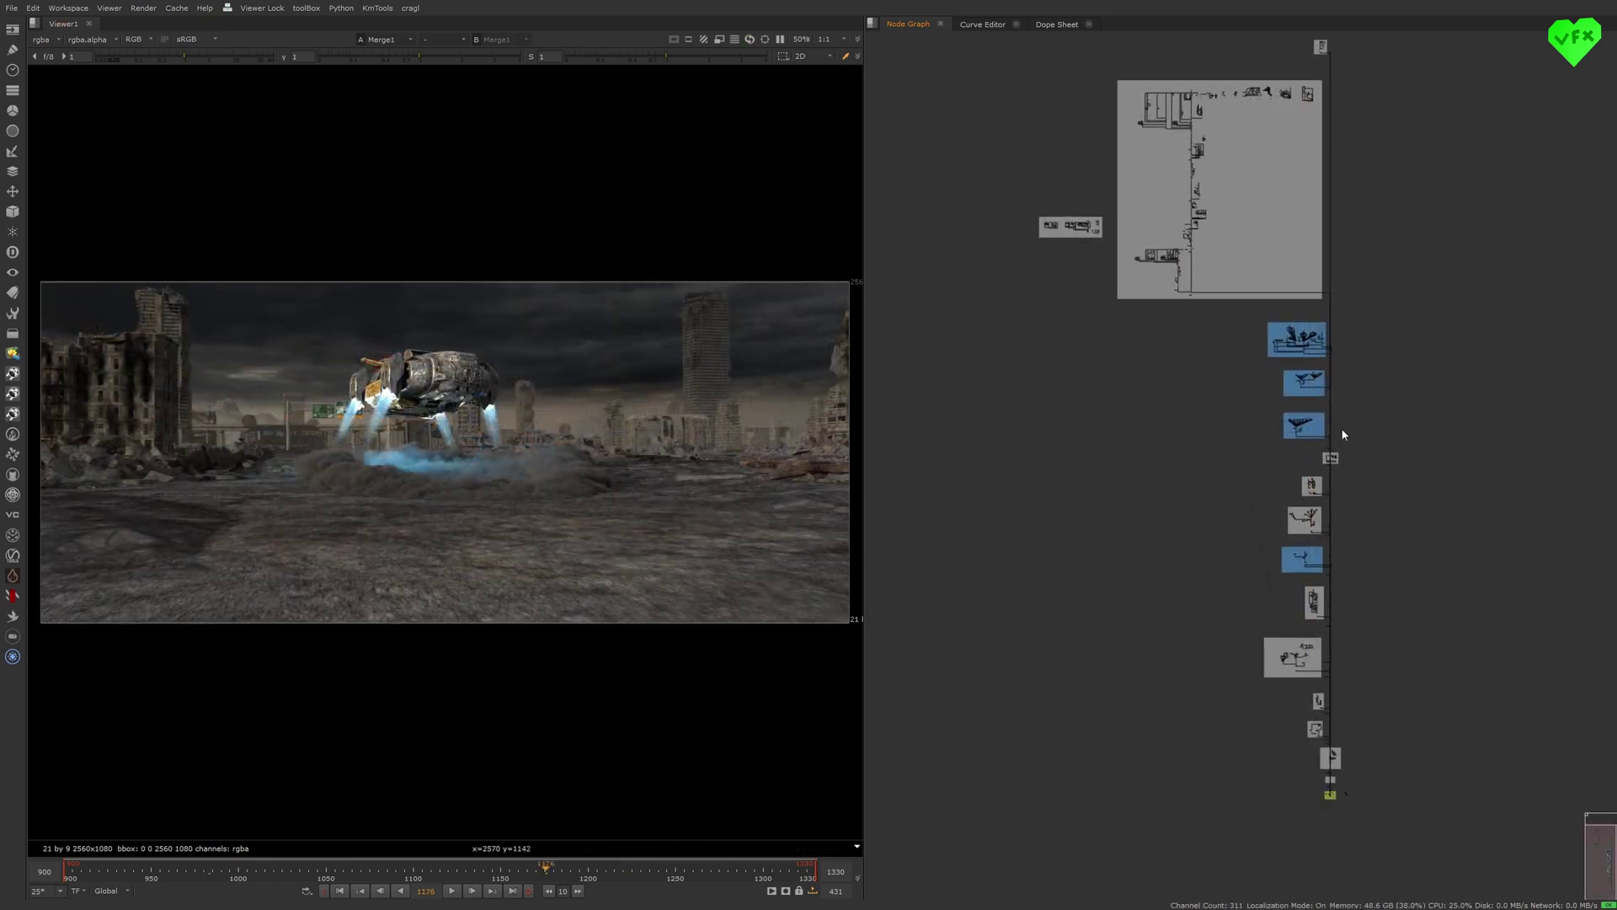
{"action": "scroll", "coordinate": [1344, 434], "scroll_direction": "up", "scroll_amount": 3}
{"action": "left_click", "coordinate": [1293, 480]}
{"action": "key", "text": "1"}
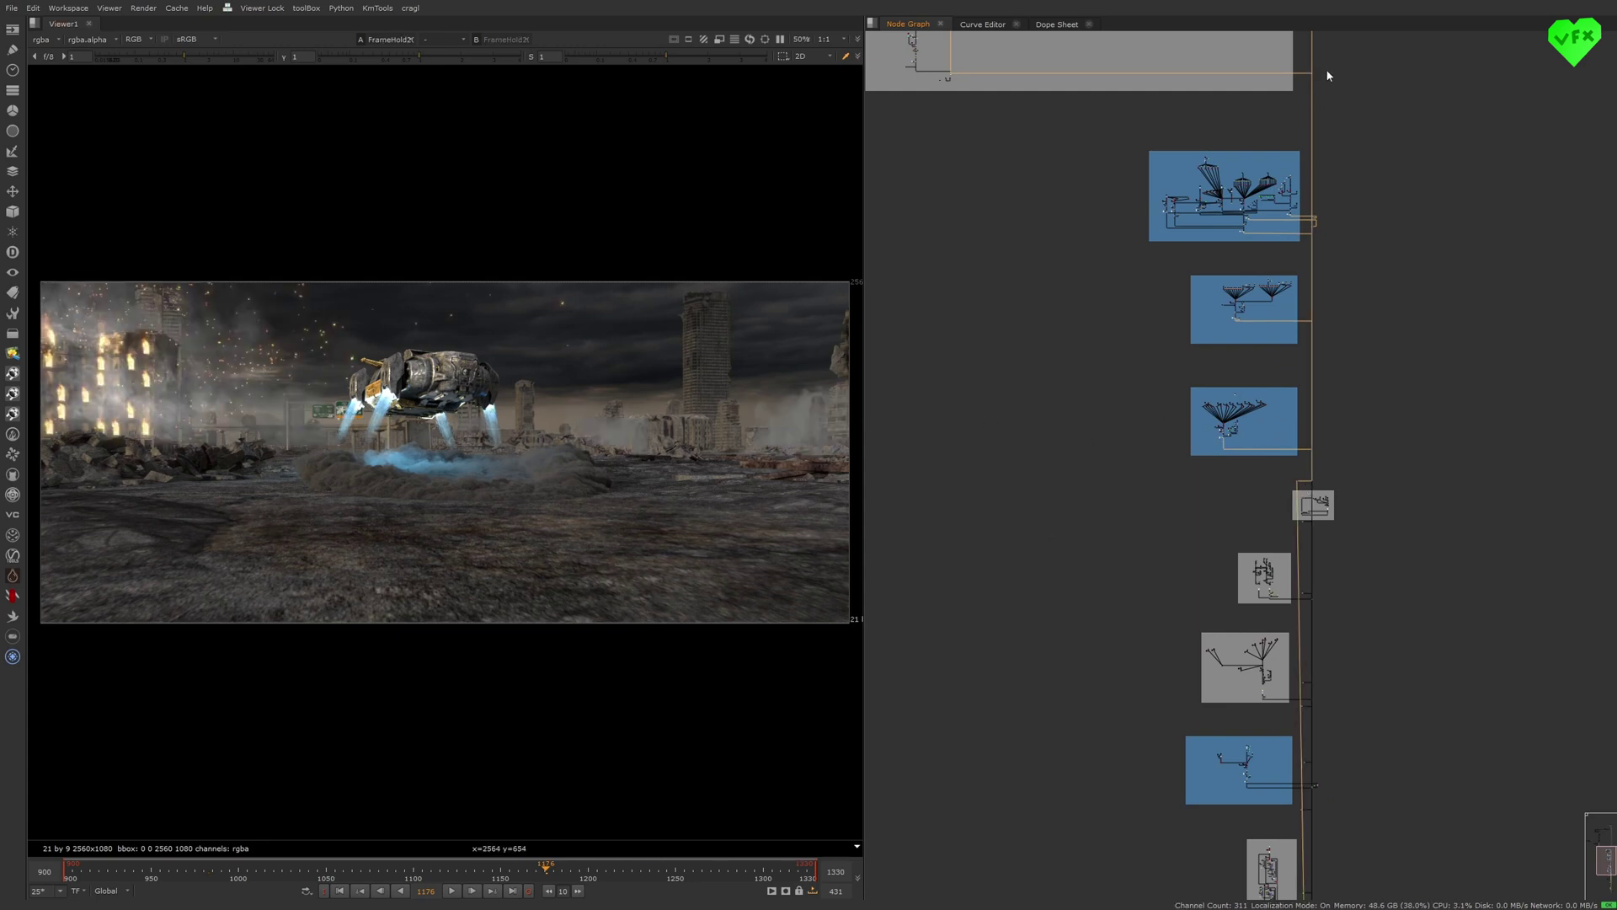
{"action": "left_click_drag", "start_coordinate": [1328, 58], "coordinate": [1294, 83]}
{"action": "key", "text": "1"}
{"action": "left_click_drag", "start_coordinate": [1291, 477], "coordinate": [1304, 484]}
{"action": "key", "text": "2"}
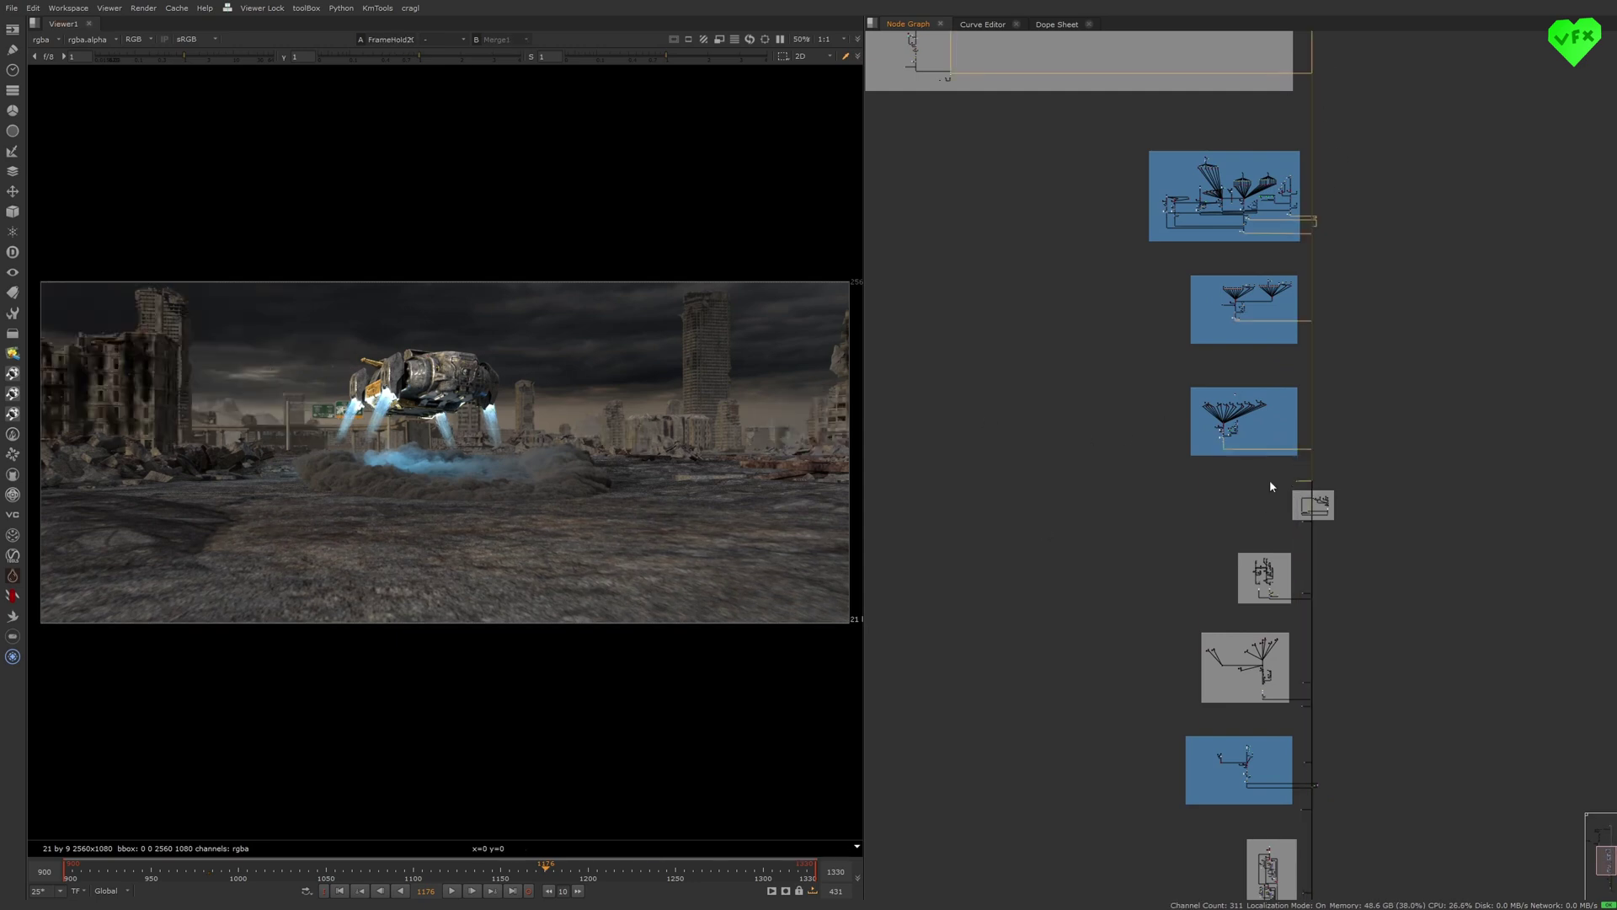
{"action": "key", "text": "1"}
{"action": "key", "text": "2"}
- Magnify the FogBox and PxF_SmokeBox backdrops and choose P_Fogbox from the custom 3D particle tools
{"action": "middle_click_drag", "start_coordinate": [1226, 563], "coordinate": [1195, 408]}
{"action": "scroll", "coordinate": [1248, 512], "scroll_direction": "up", "scroll_amount": 6}
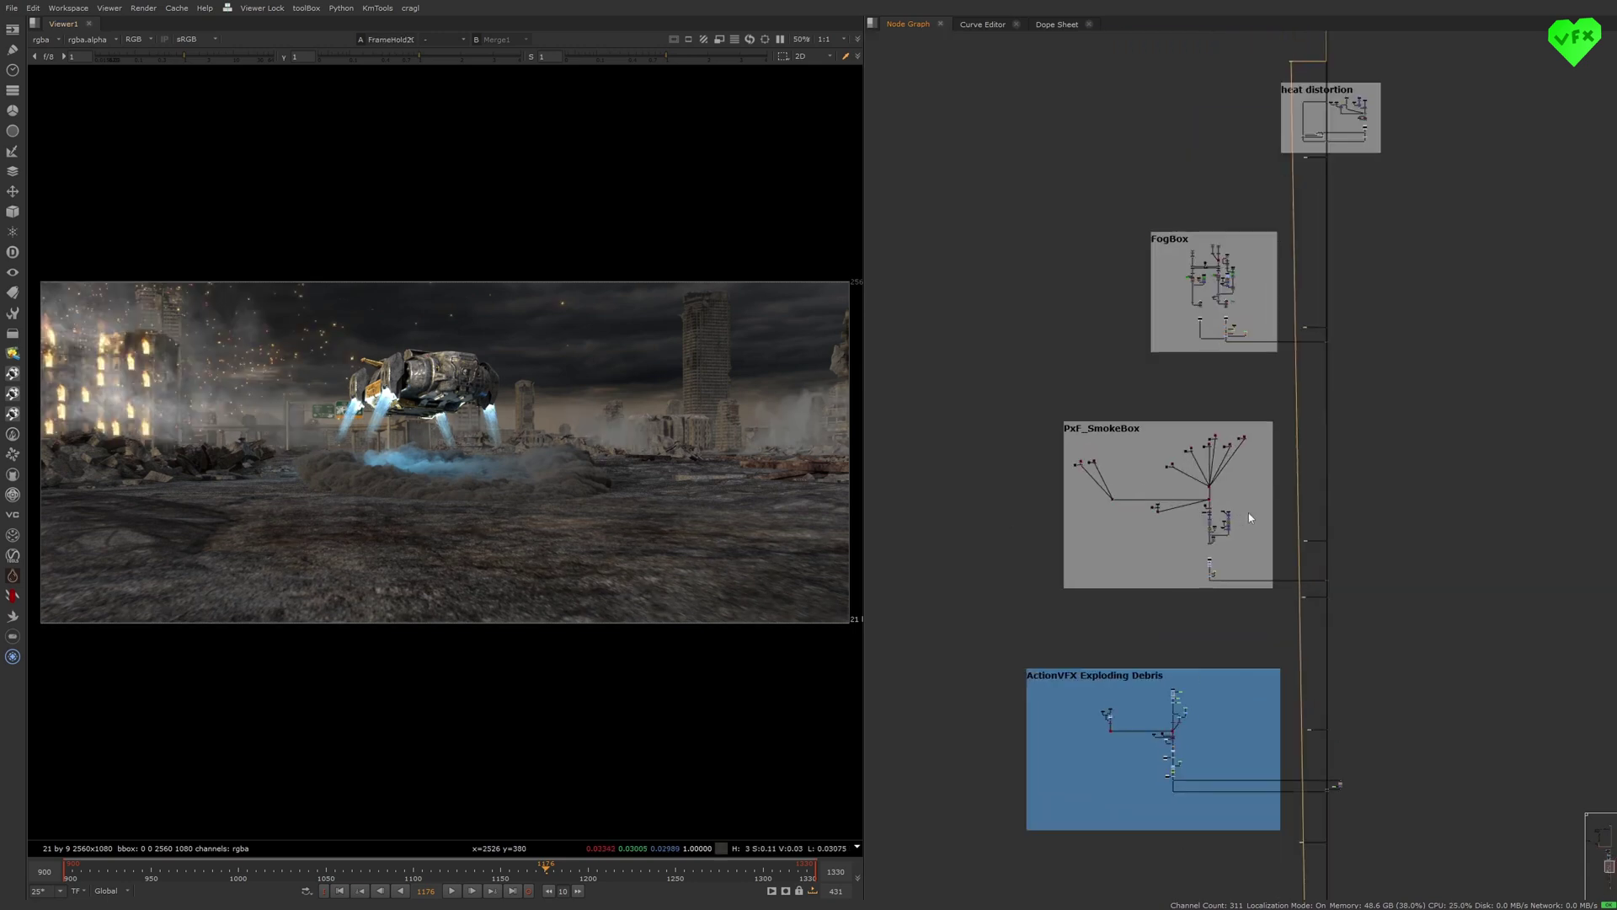
{"action": "scroll", "coordinate": [1155, 484], "scroll_direction": "up", "scroll_amount": 1}
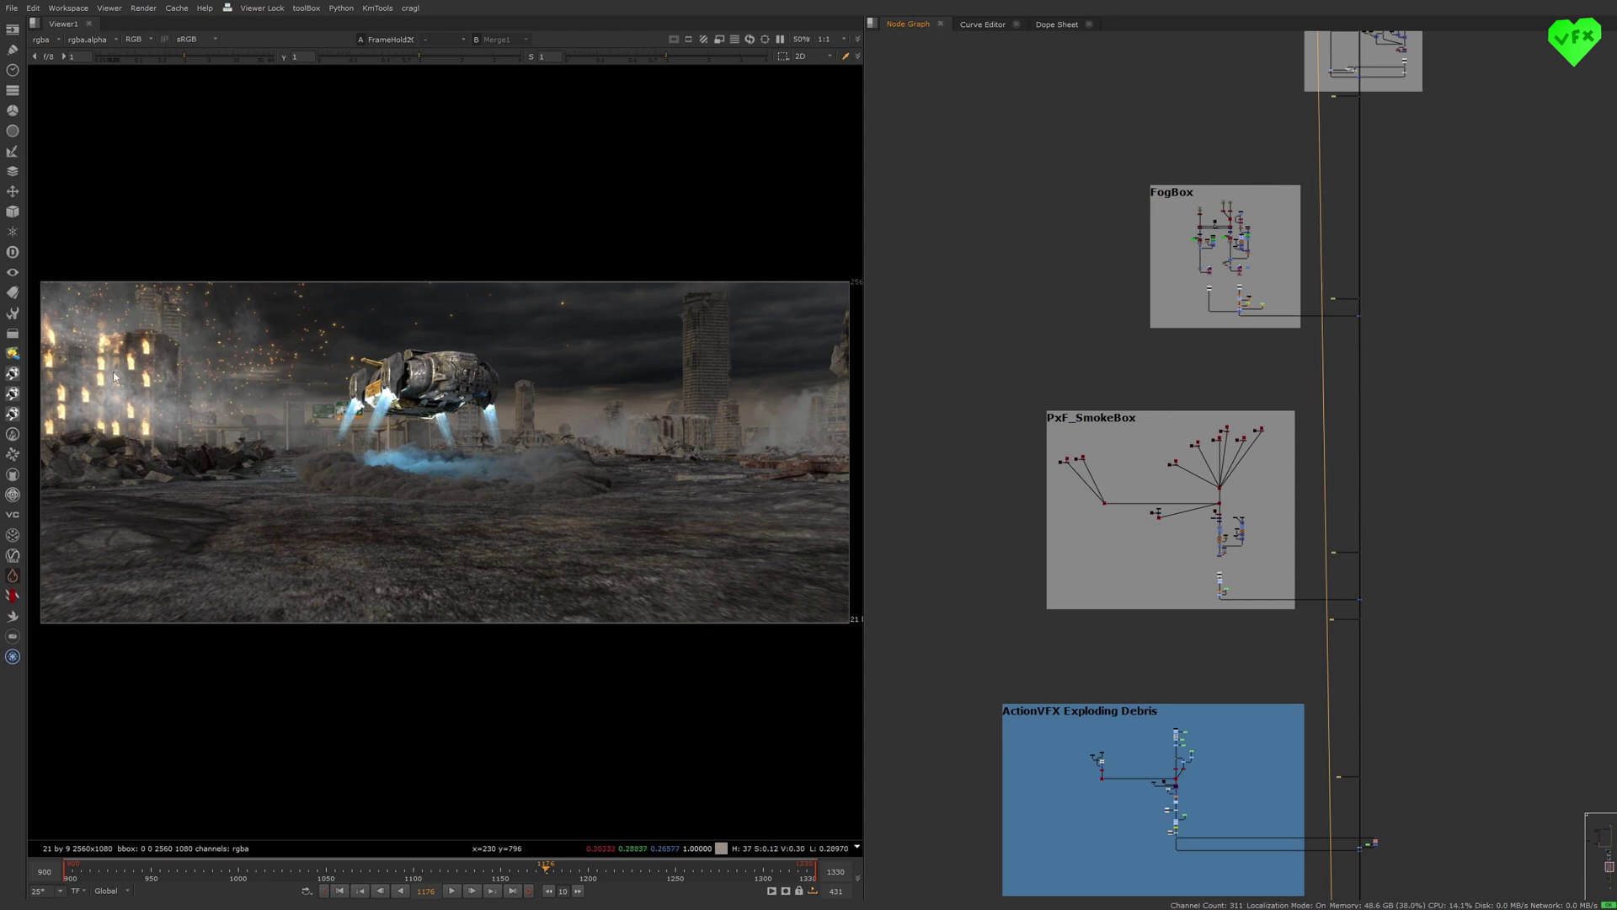
{"action": "left_click", "coordinate": [17, 313]}
{"action": "mouse_move", "coordinate": [51, 515]}
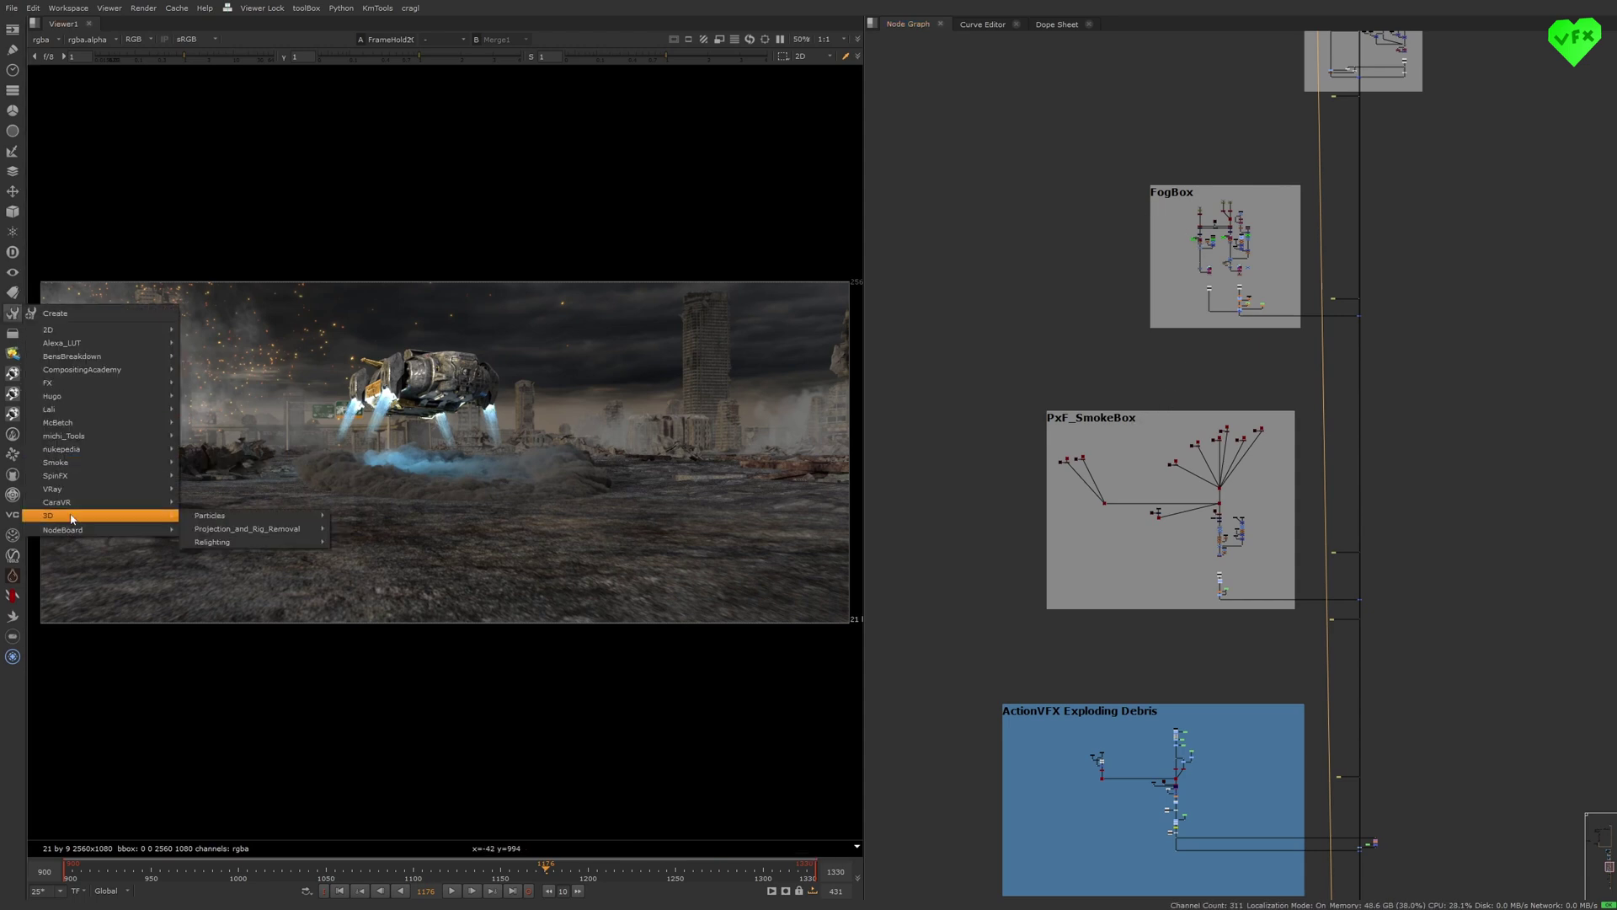
{"action": "mouse_move", "coordinate": [215, 516]}
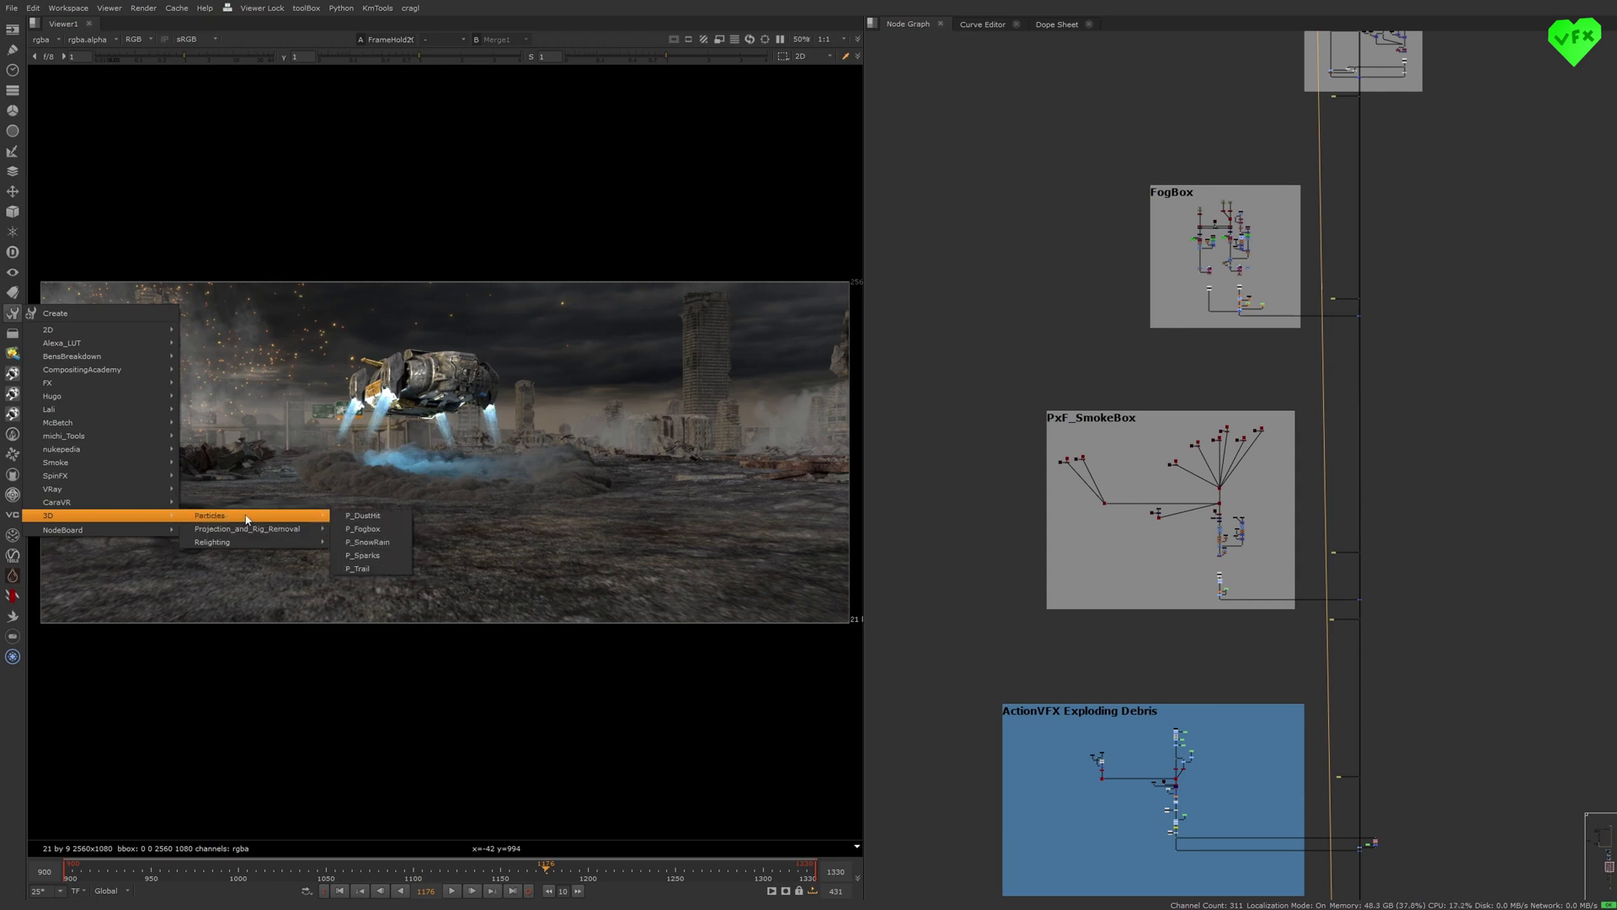
{"action": "left_click", "coordinate": [367, 531]}
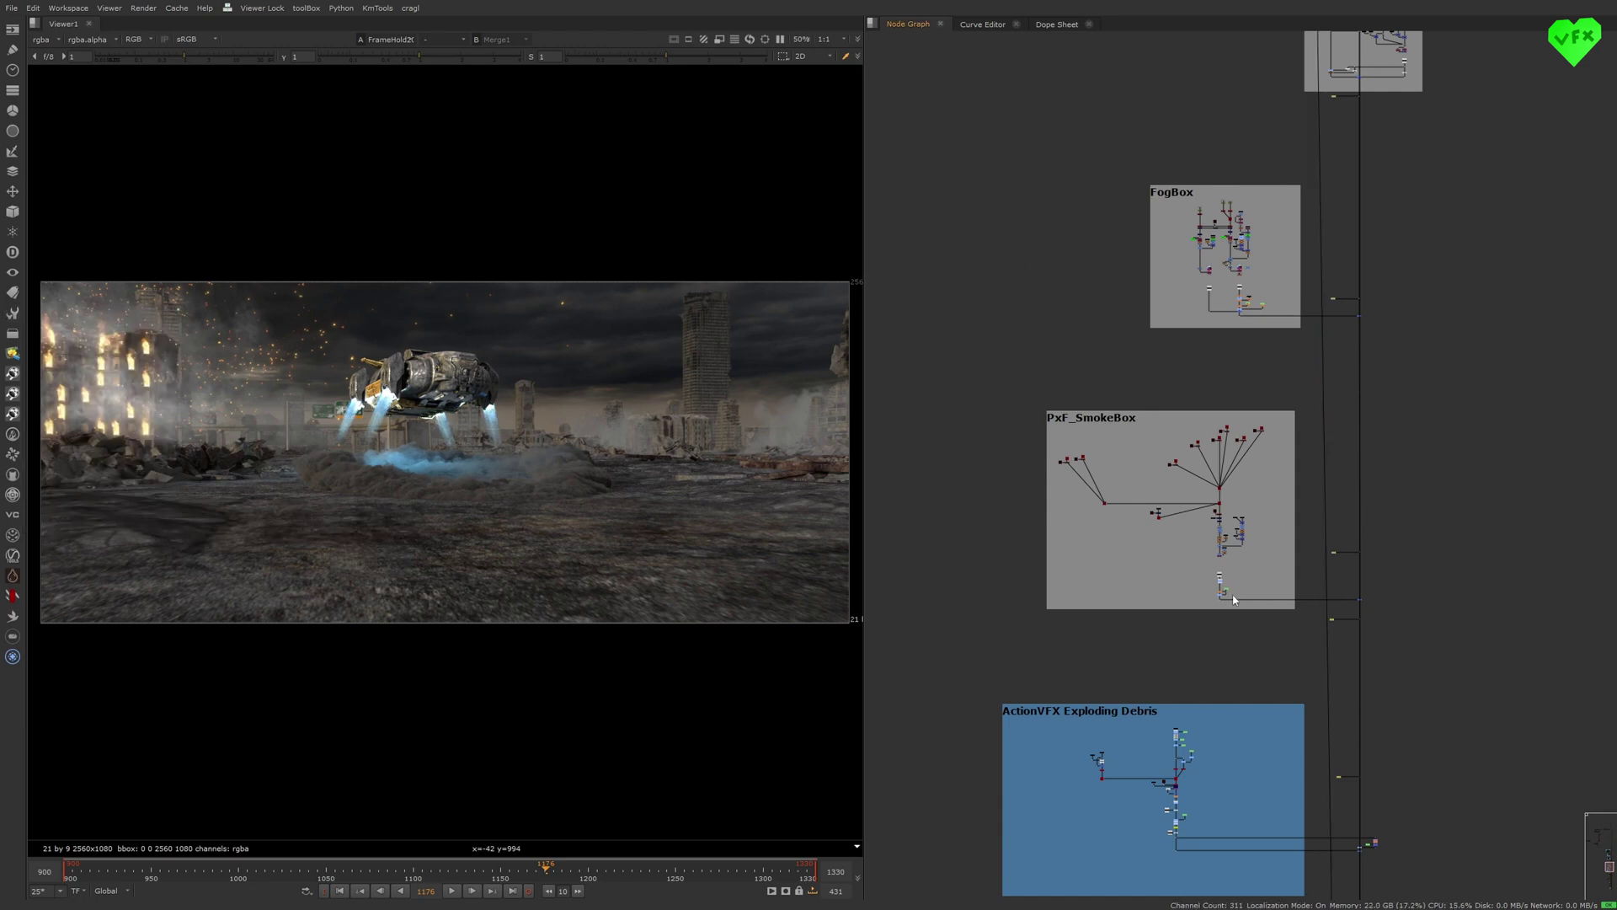
- Display the point cloud at the FrameHold of the camera Focal Length shift group and view it from another angle
{"action": "scroll", "coordinate": [1210, 394], "scroll_direction": "down", "scroll_amount": 4}
{"action": "scroll", "coordinate": [1189, 278], "scroll_direction": "up", "scroll_amount": 10}
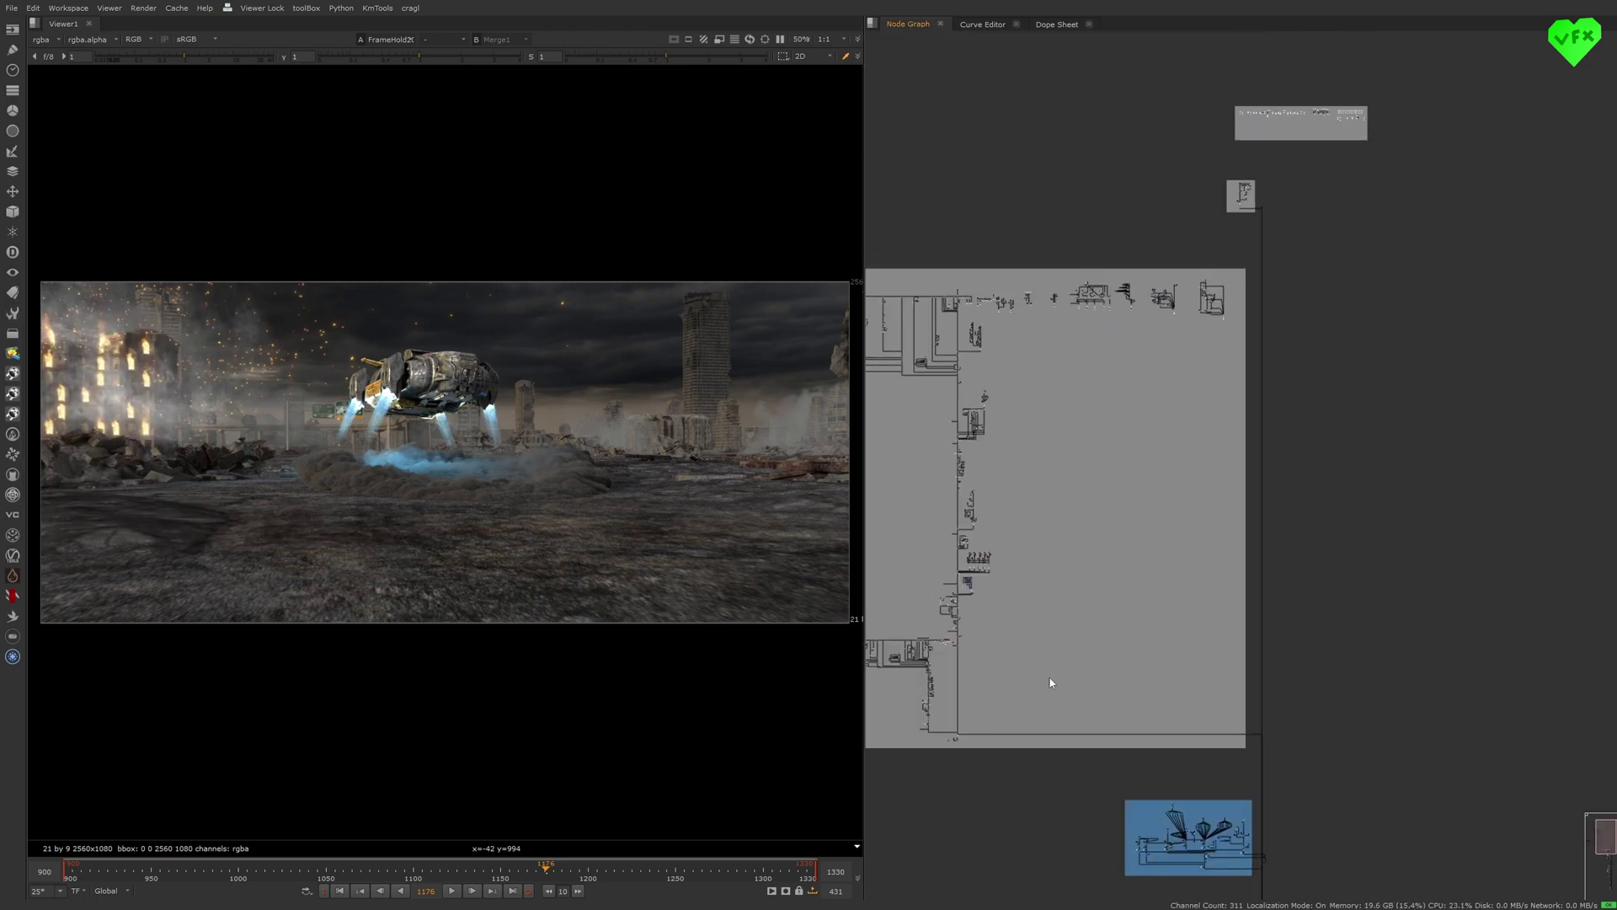
{"action": "scroll", "coordinate": [1022, 304], "scroll_direction": "up", "scroll_amount": 6}
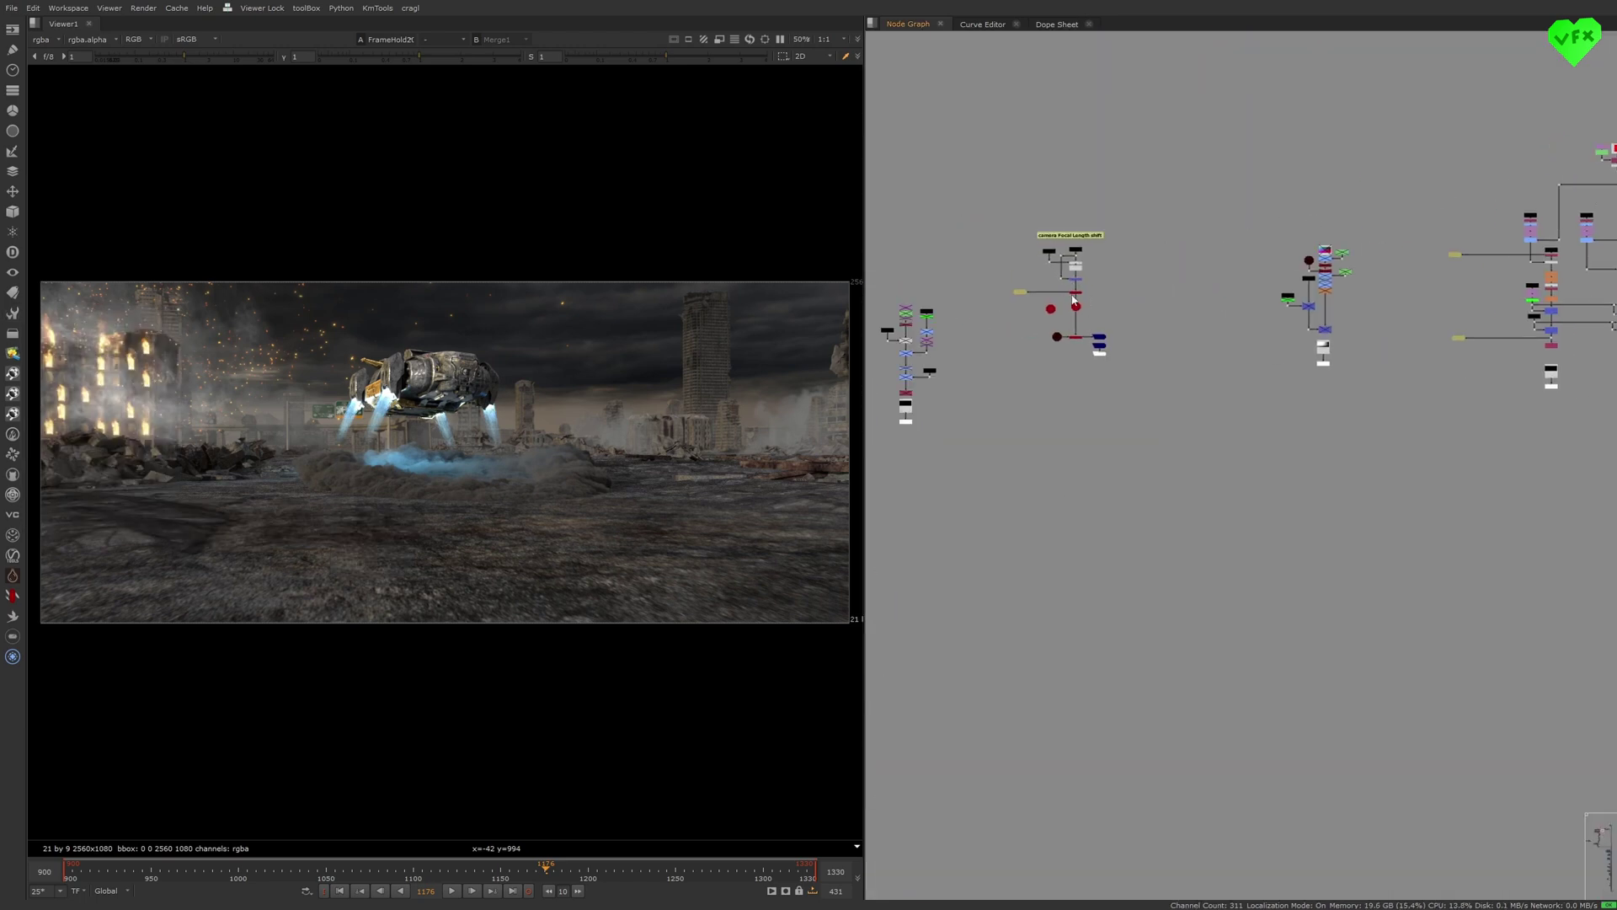
{"action": "left_click", "coordinate": [1000, 287]}
{"action": "key", "text": "1"}
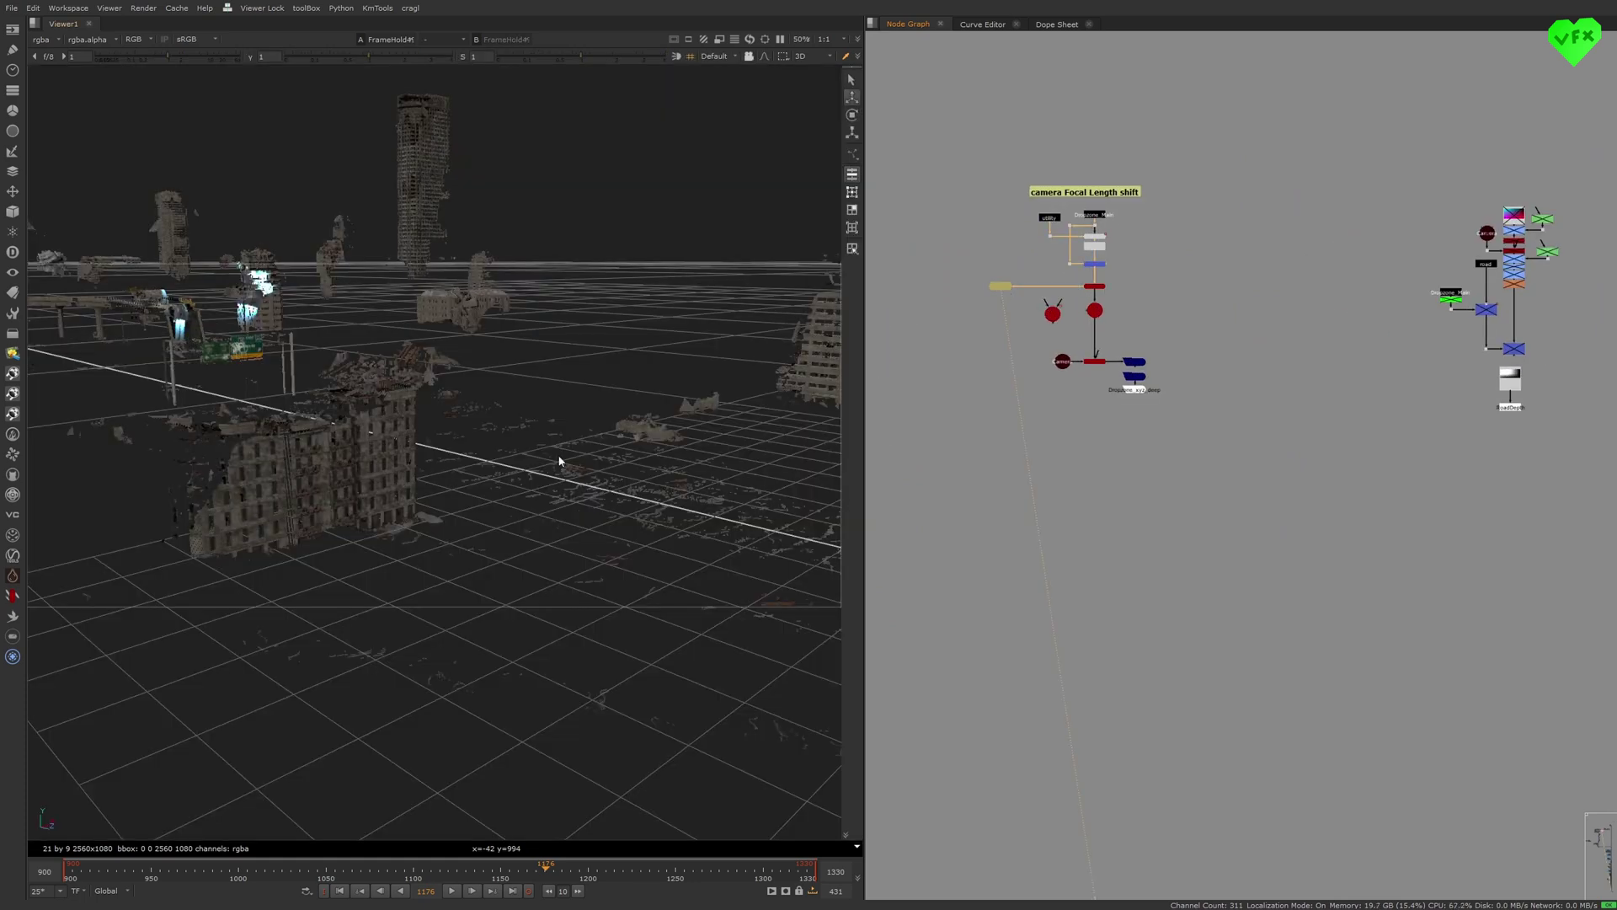
{"action": "left_click_drag", "start_coordinate": [559, 456], "coordinate": [511, 448], "text": "ctrl"}
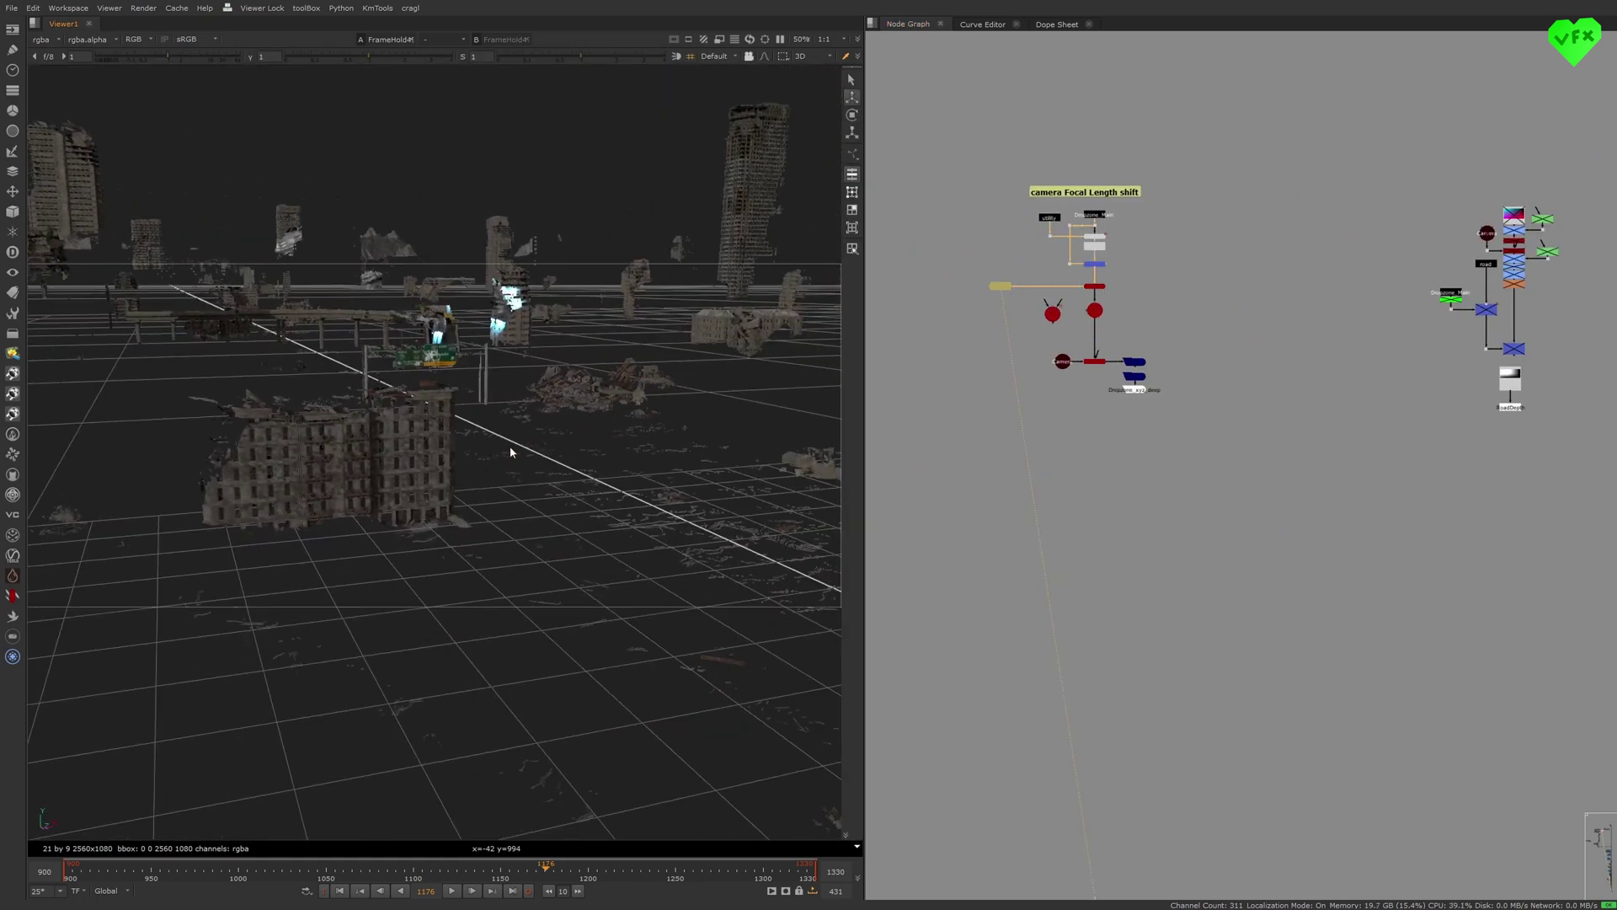
- Examine the camera Focal Length shift nodes down to the DeepWrite, and view the point cloud from farther away
{"action": "scroll", "coordinate": [507, 451], "scroll_direction": "down", "scroll_amount": 6}
{"action": "middle_click_drag", "start_coordinate": [1128, 291], "coordinate": [1332, 330]}
{"action": "scroll", "coordinate": [1262, 329], "scroll_direction": "up", "scroll_amount": 6}
{"action": "scroll", "coordinate": [1332, 331], "scroll_direction": "down", "scroll_amount": 1}
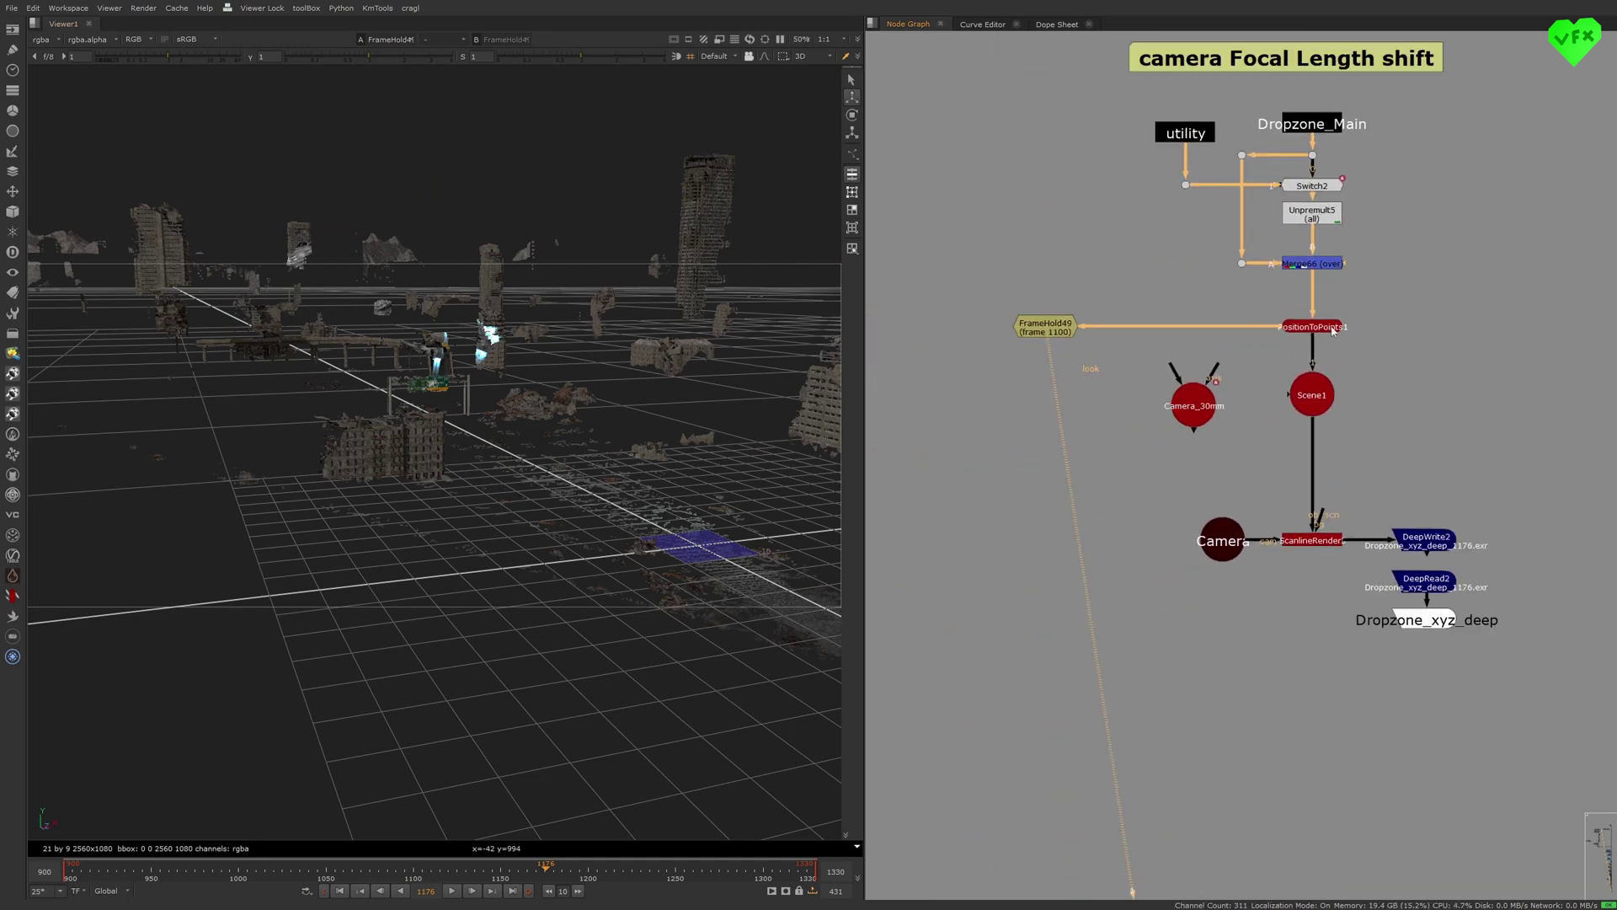
{"action": "middle_click_drag", "start_coordinate": [1465, 507], "coordinate": [1423, 481]}
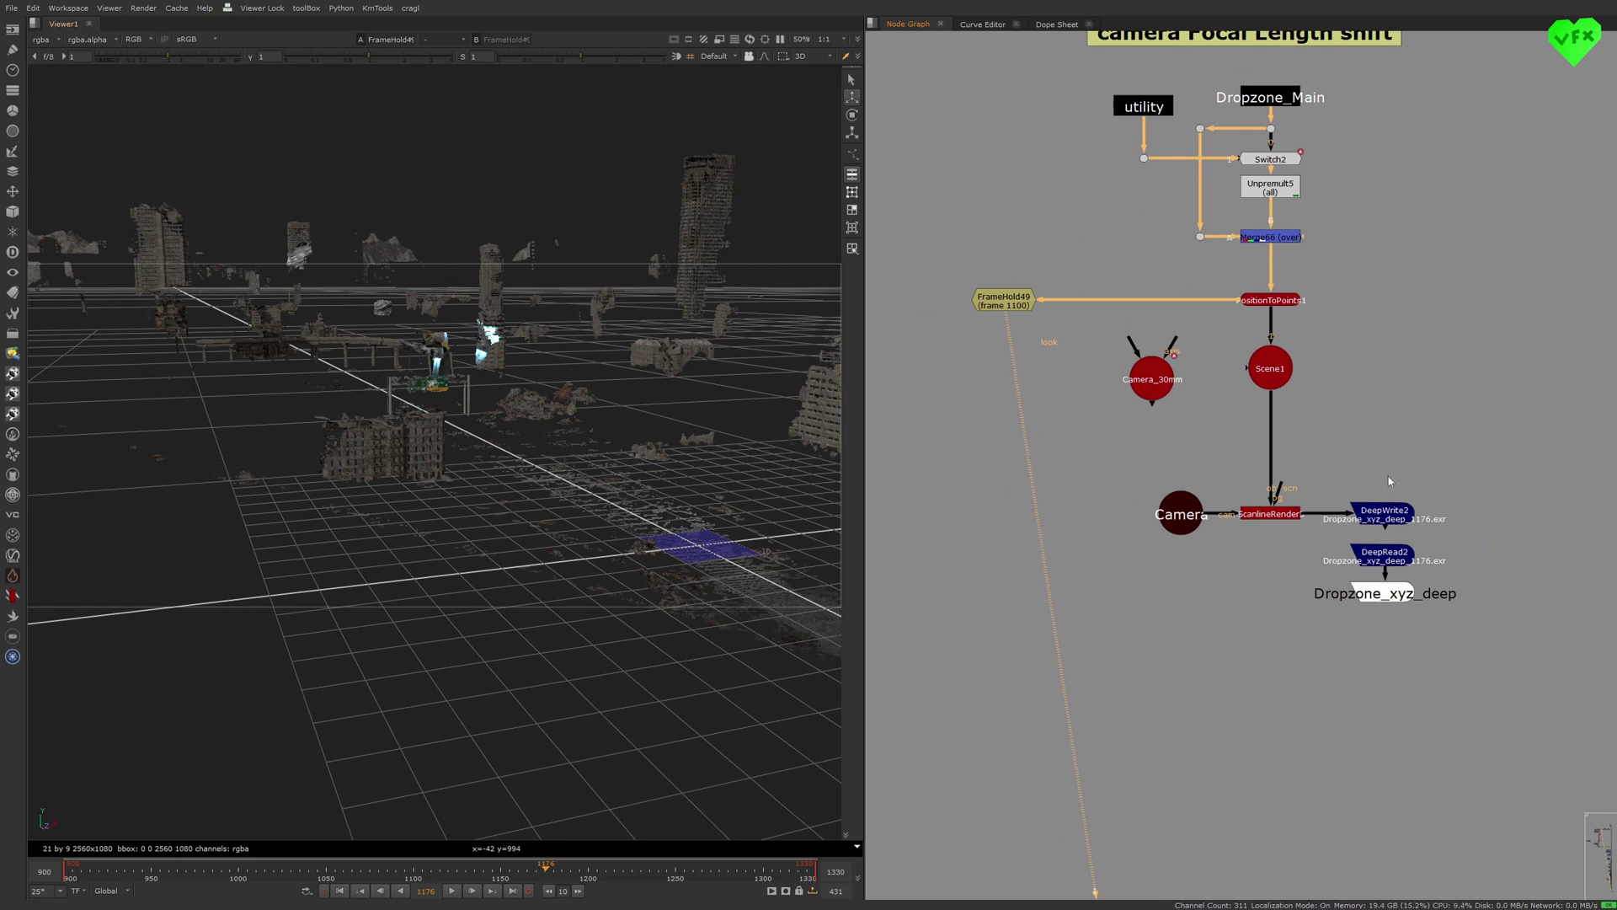
{"action": "scroll", "coordinate": [439, 468], "scroll_direction": "down", "scroll_amount": 6}
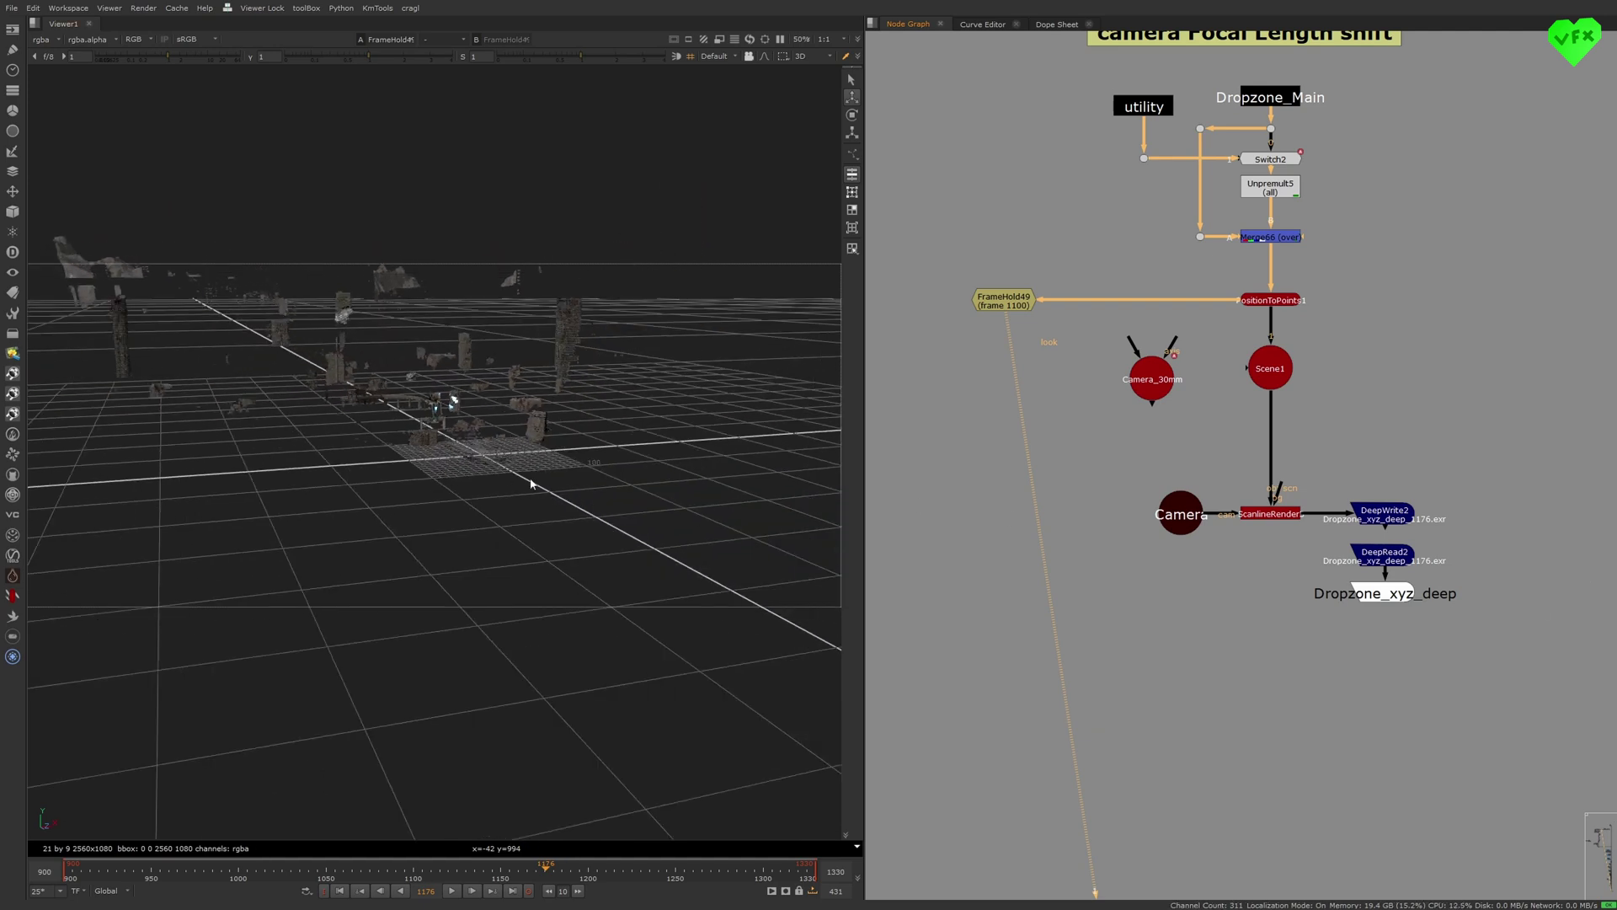
{"action": "left_click_drag", "start_coordinate": [530, 483], "coordinate": [472, 449], "text": "ctrl"}
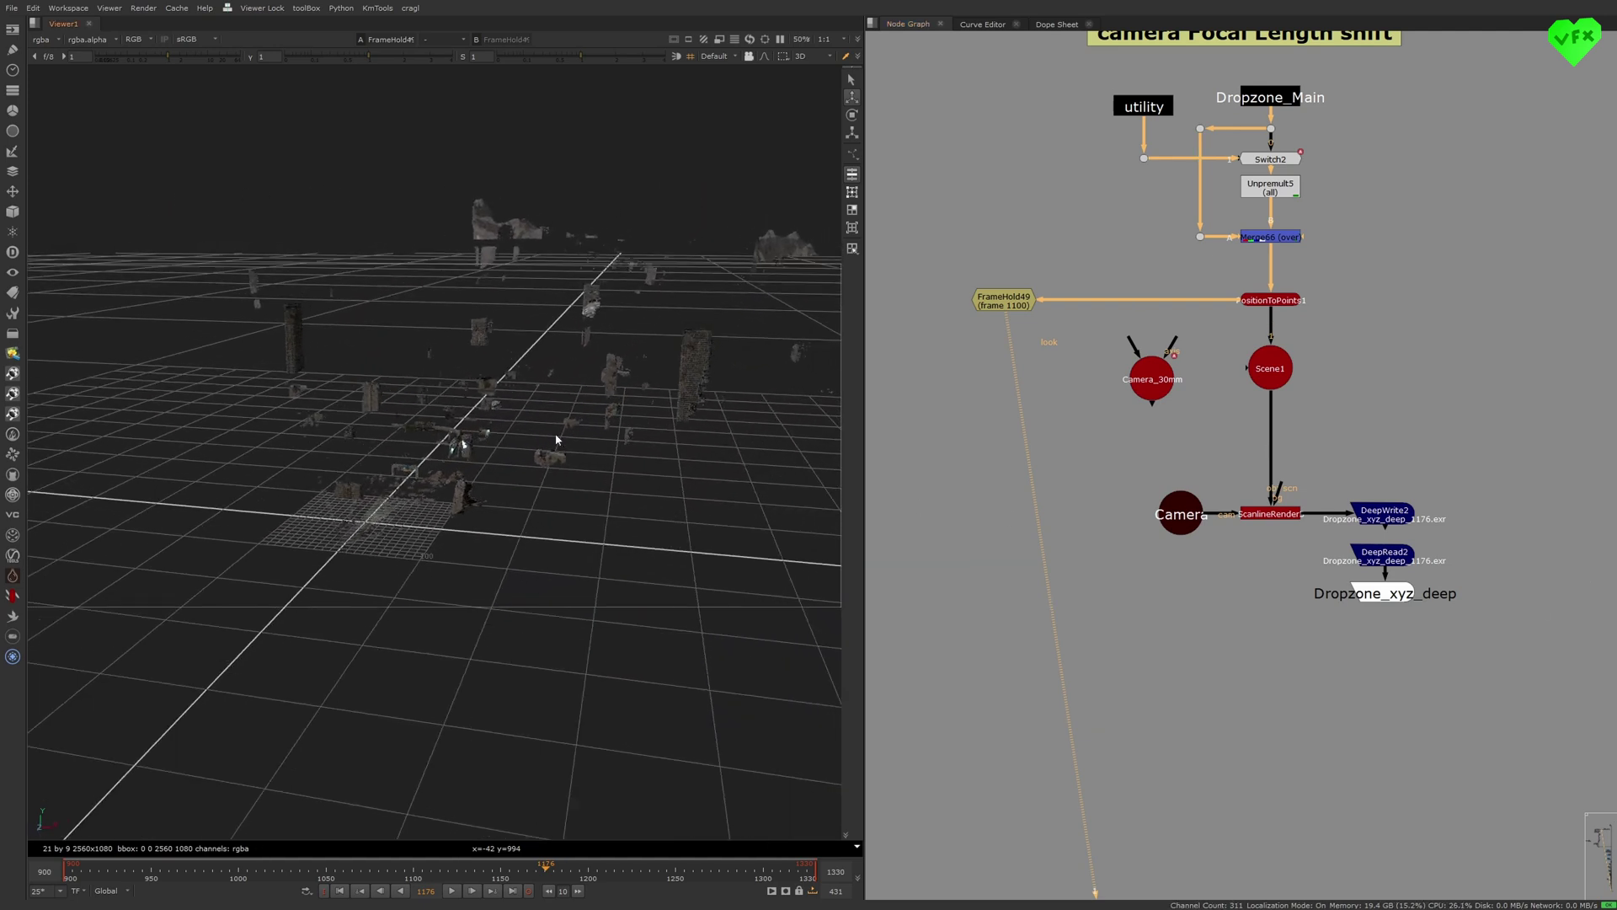
- Frame the whole script and display the final output in the green backdrop below ColorCorrect
{"action": "key", "text": "f"}
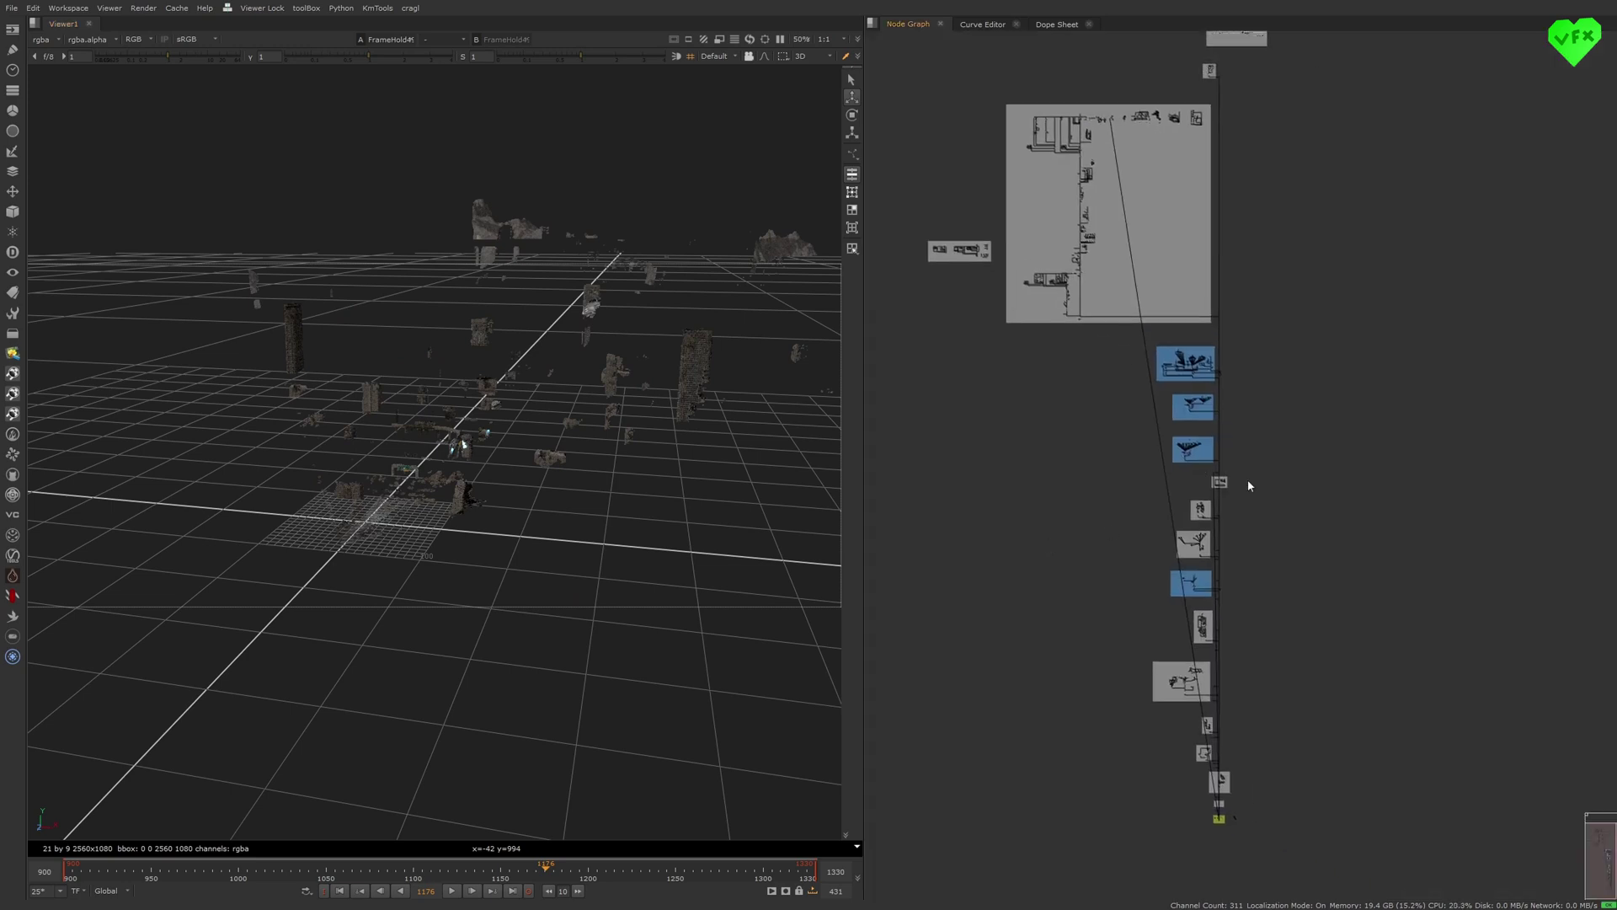
{"action": "scroll", "coordinate": [1248, 781], "scroll_direction": "up", "scroll_amount": 10}
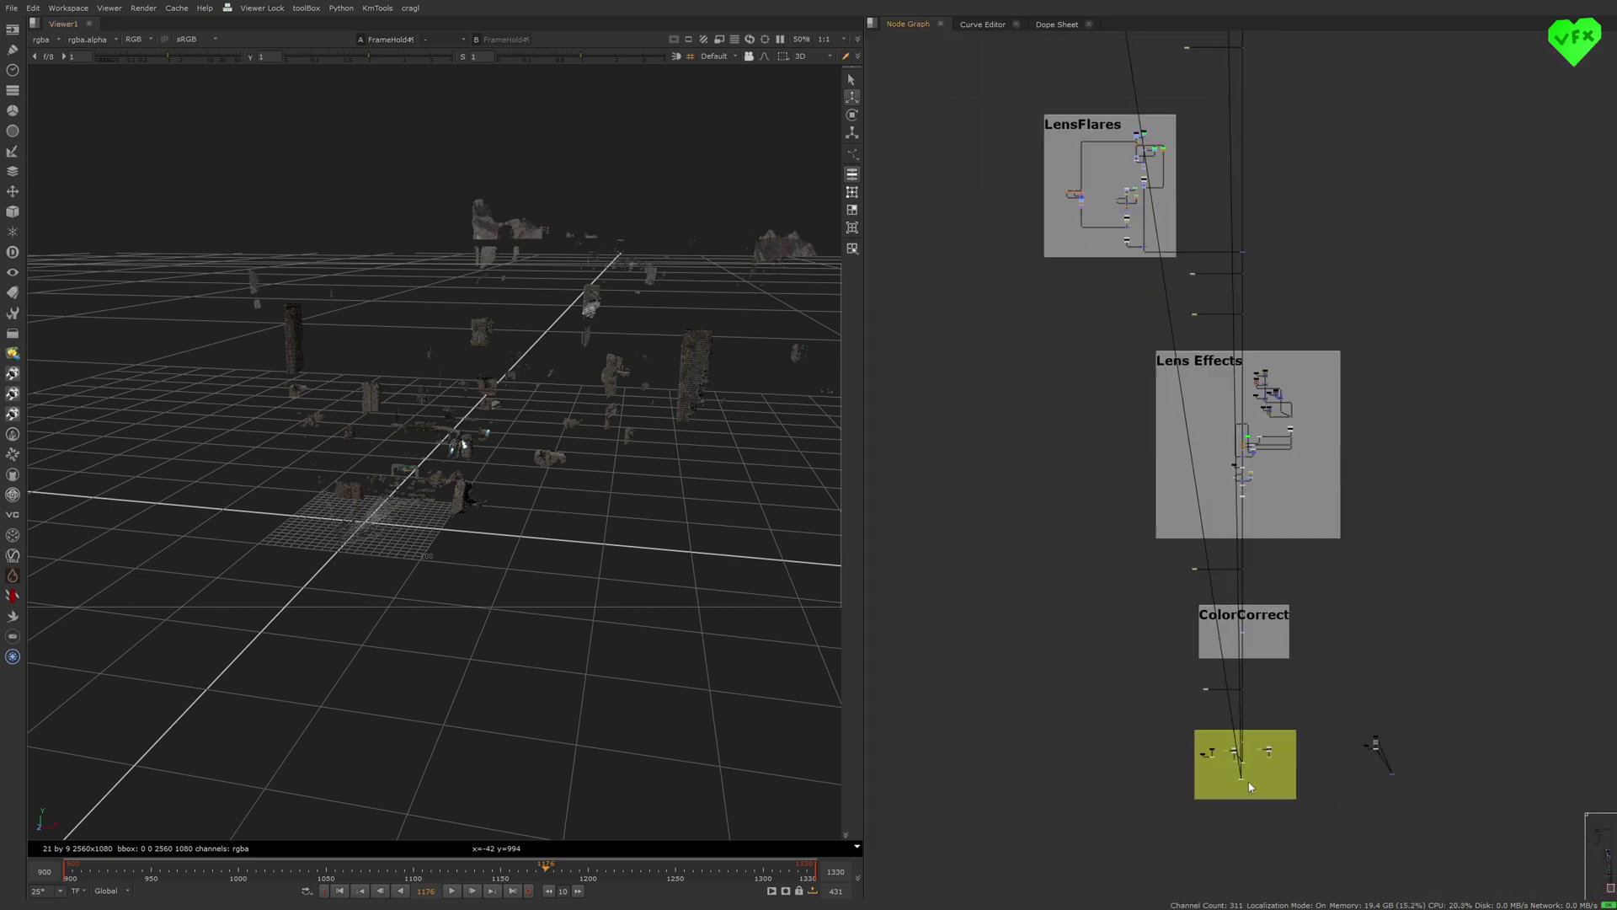
{"action": "key", "text": "1"}
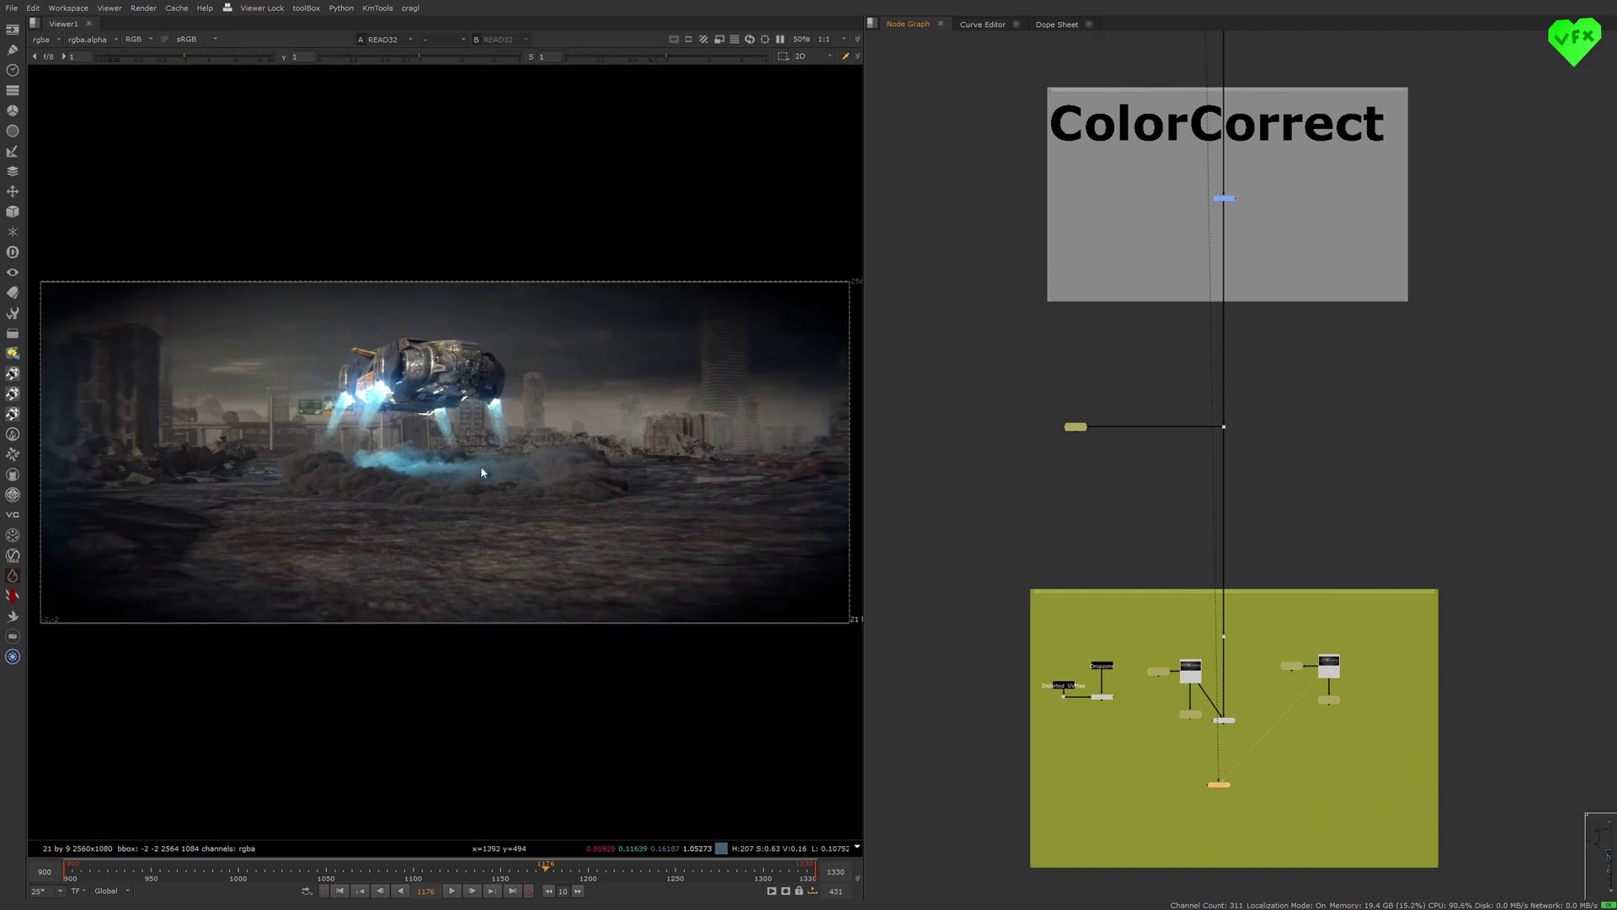
- Compare the READ32 and READ41 final renders in the green backdrop at frame 1171 by switching repeatedly between them
{"action": "left_click_drag", "start_coordinate": [525, 870], "coordinate": [537, 870]}
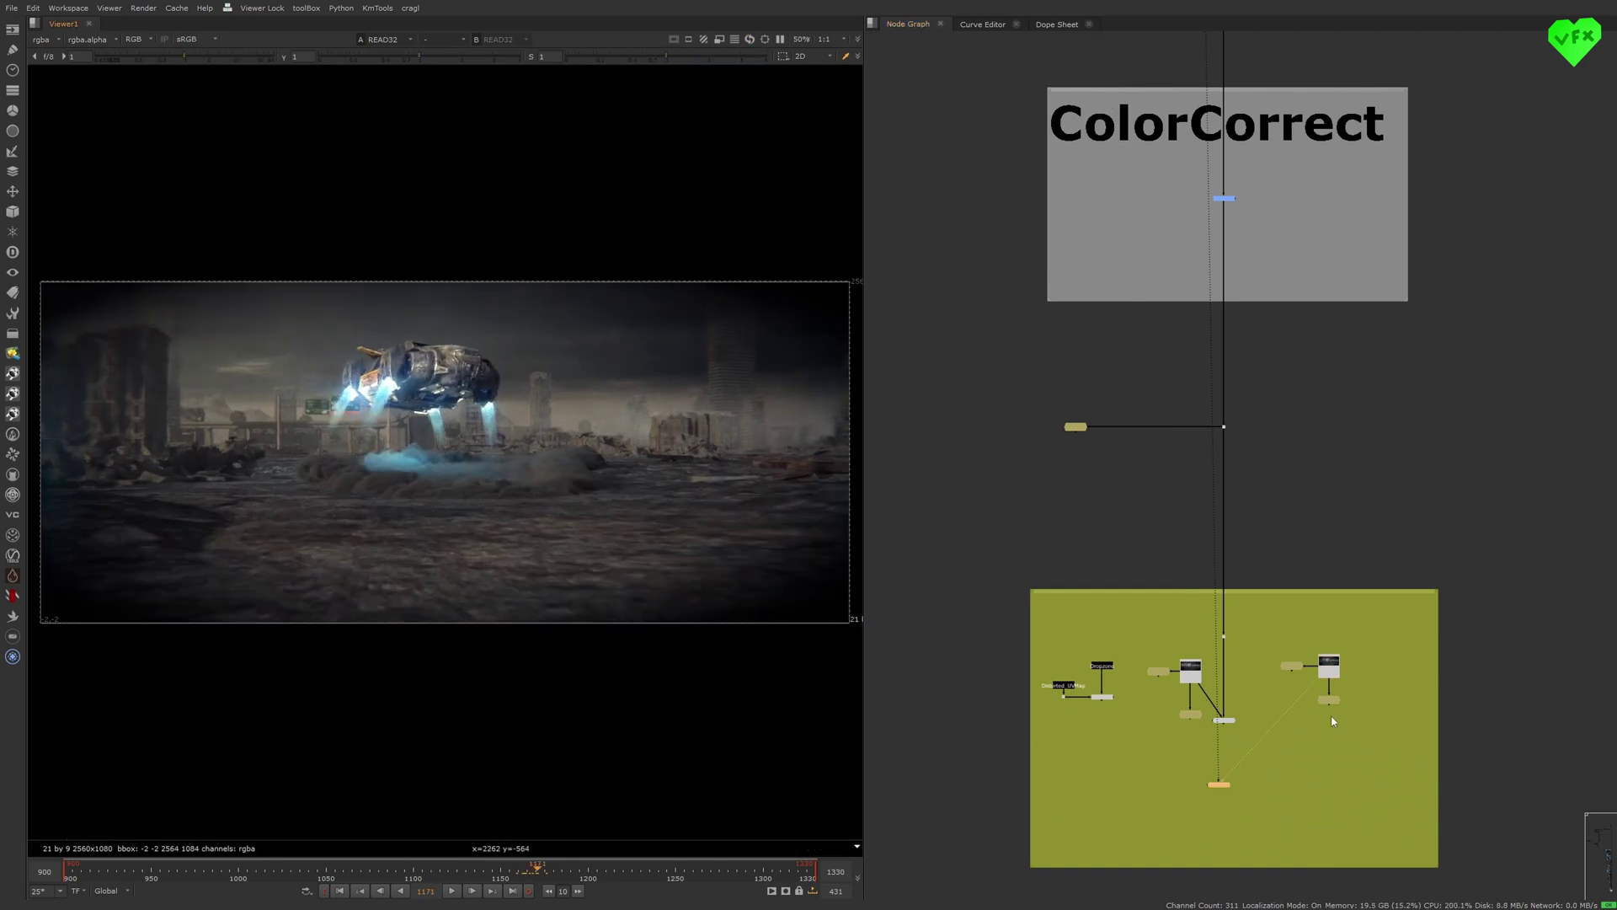
{"action": "left_click", "coordinate": [1191, 673]}
{"action": "key", "text": "1"}
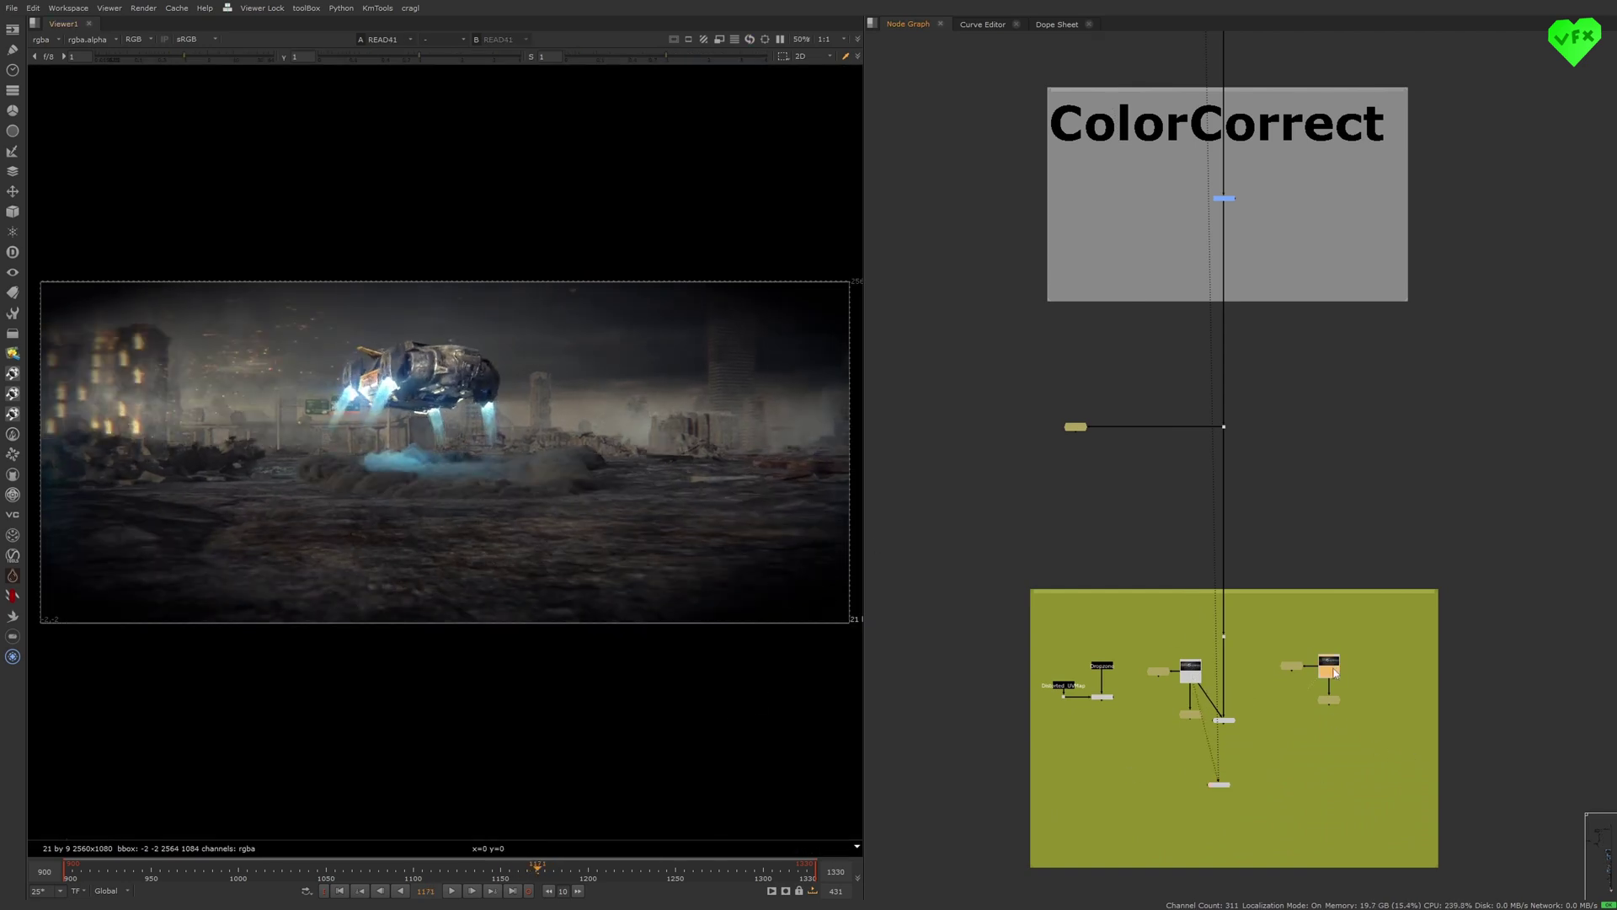
{"action": "key", "text": "2"}
{"action": "key", "text": "1"}
{"action": "key", "text": "2"}
{"action": "key", "text": "1"}
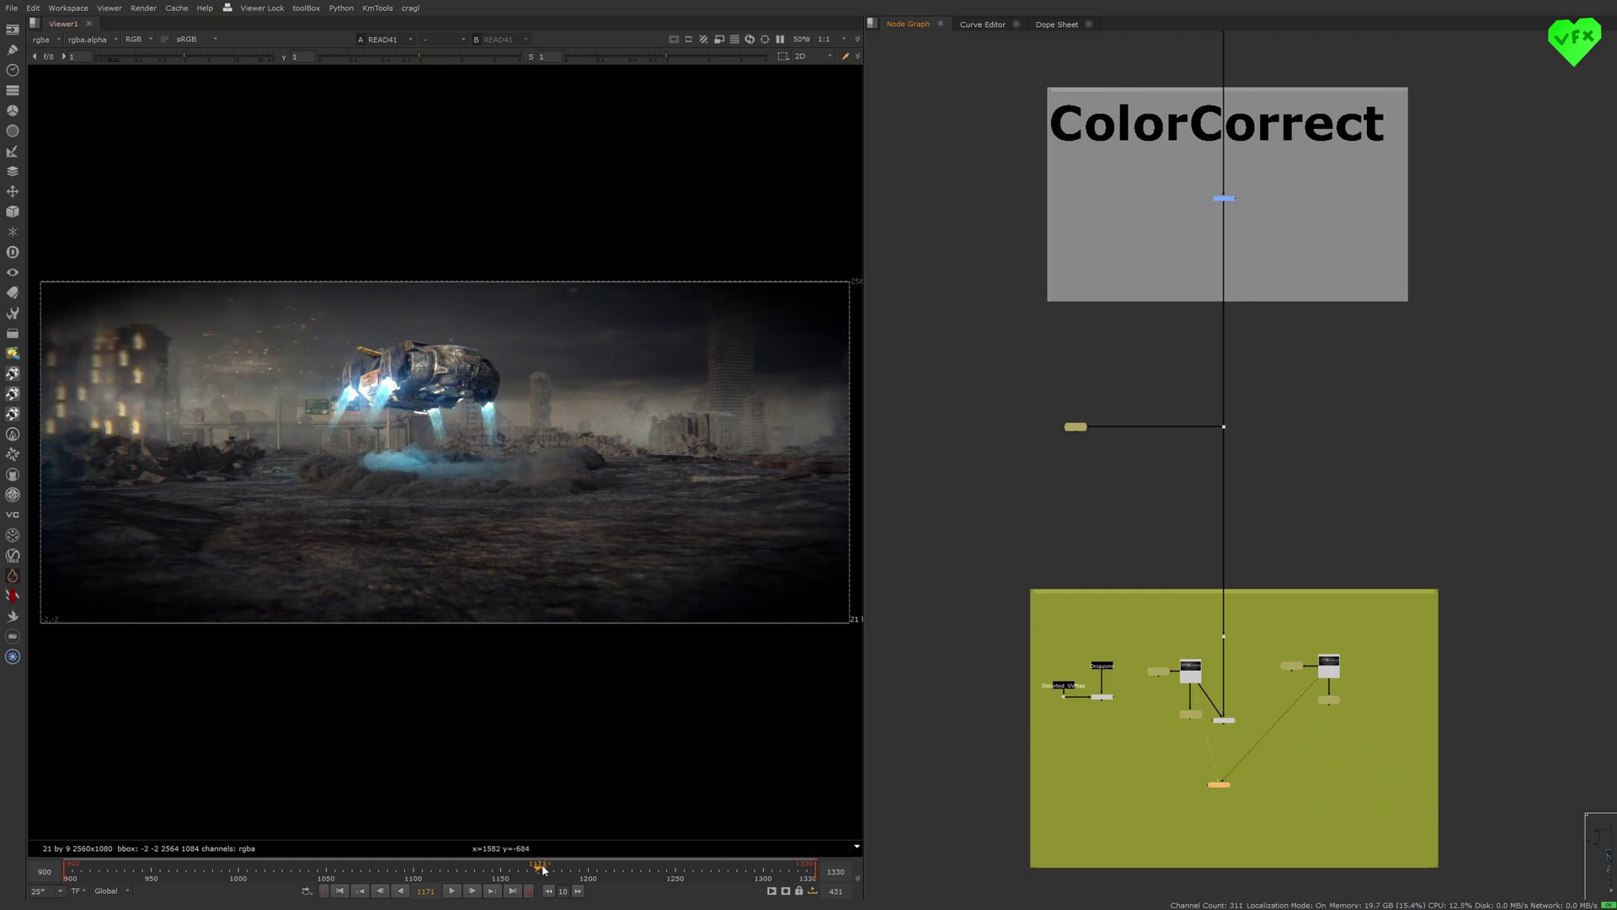
- Compare the two final renders again at frame 1104 and scrub through the READ32 version around frame 1142
{"action": "left_click_drag", "start_coordinate": [543, 869], "coordinate": [420, 873]}
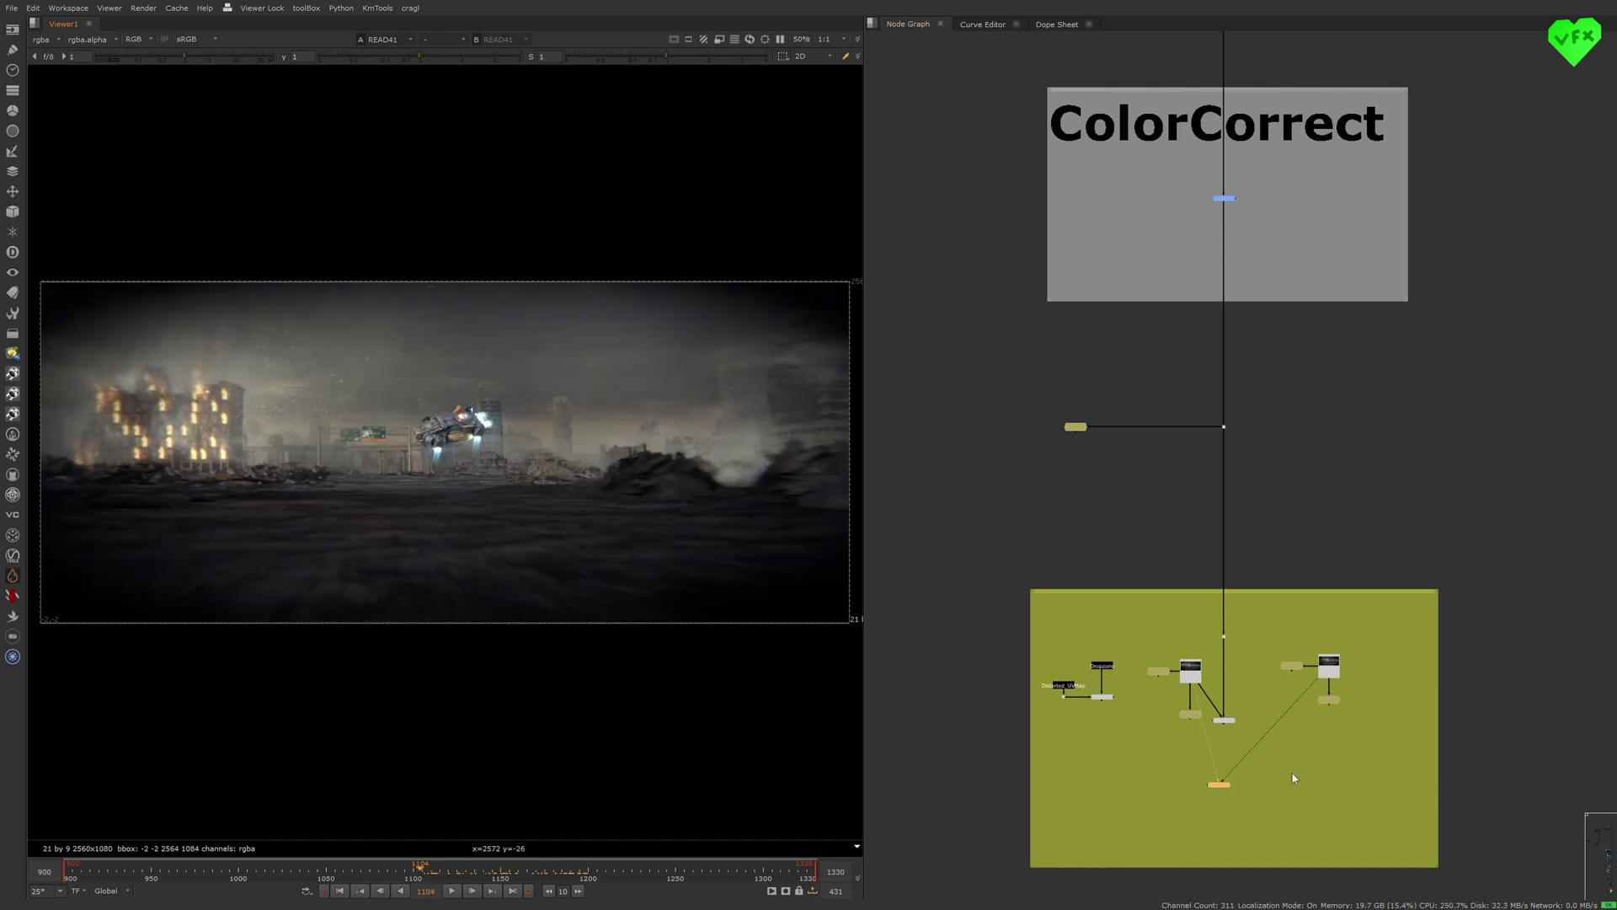
{"action": "key", "text": "1"}
{"action": "key", "text": "2"}
{"action": "key", "text": "1"}
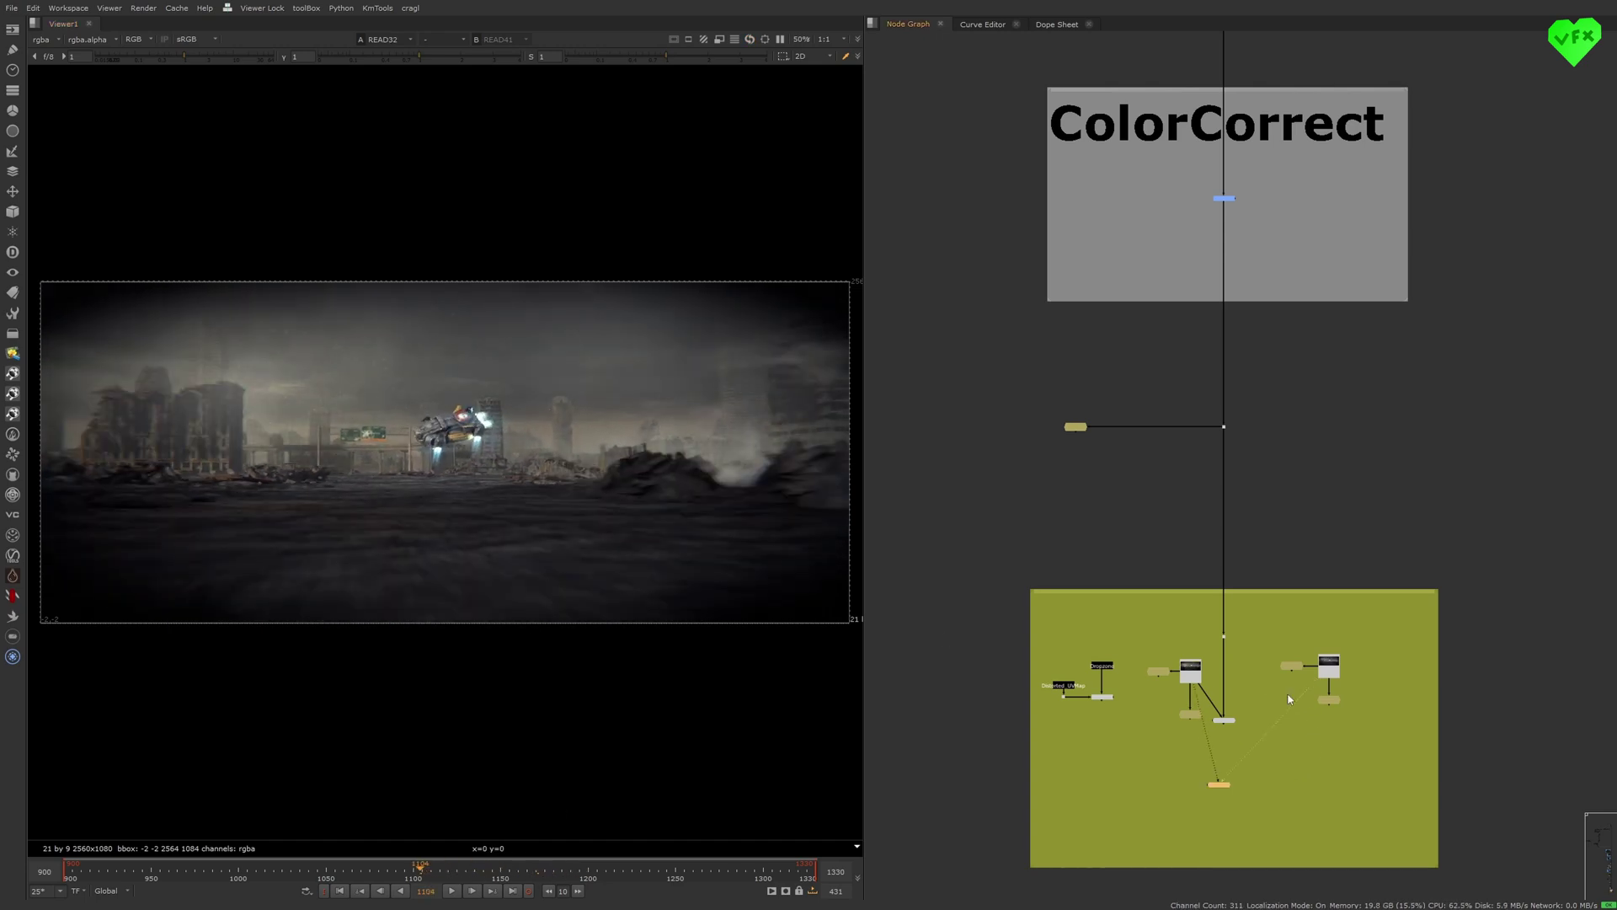
{"action": "left_click_drag", "start_coordinate": [537, 873], "coordinate": [460, 876]}
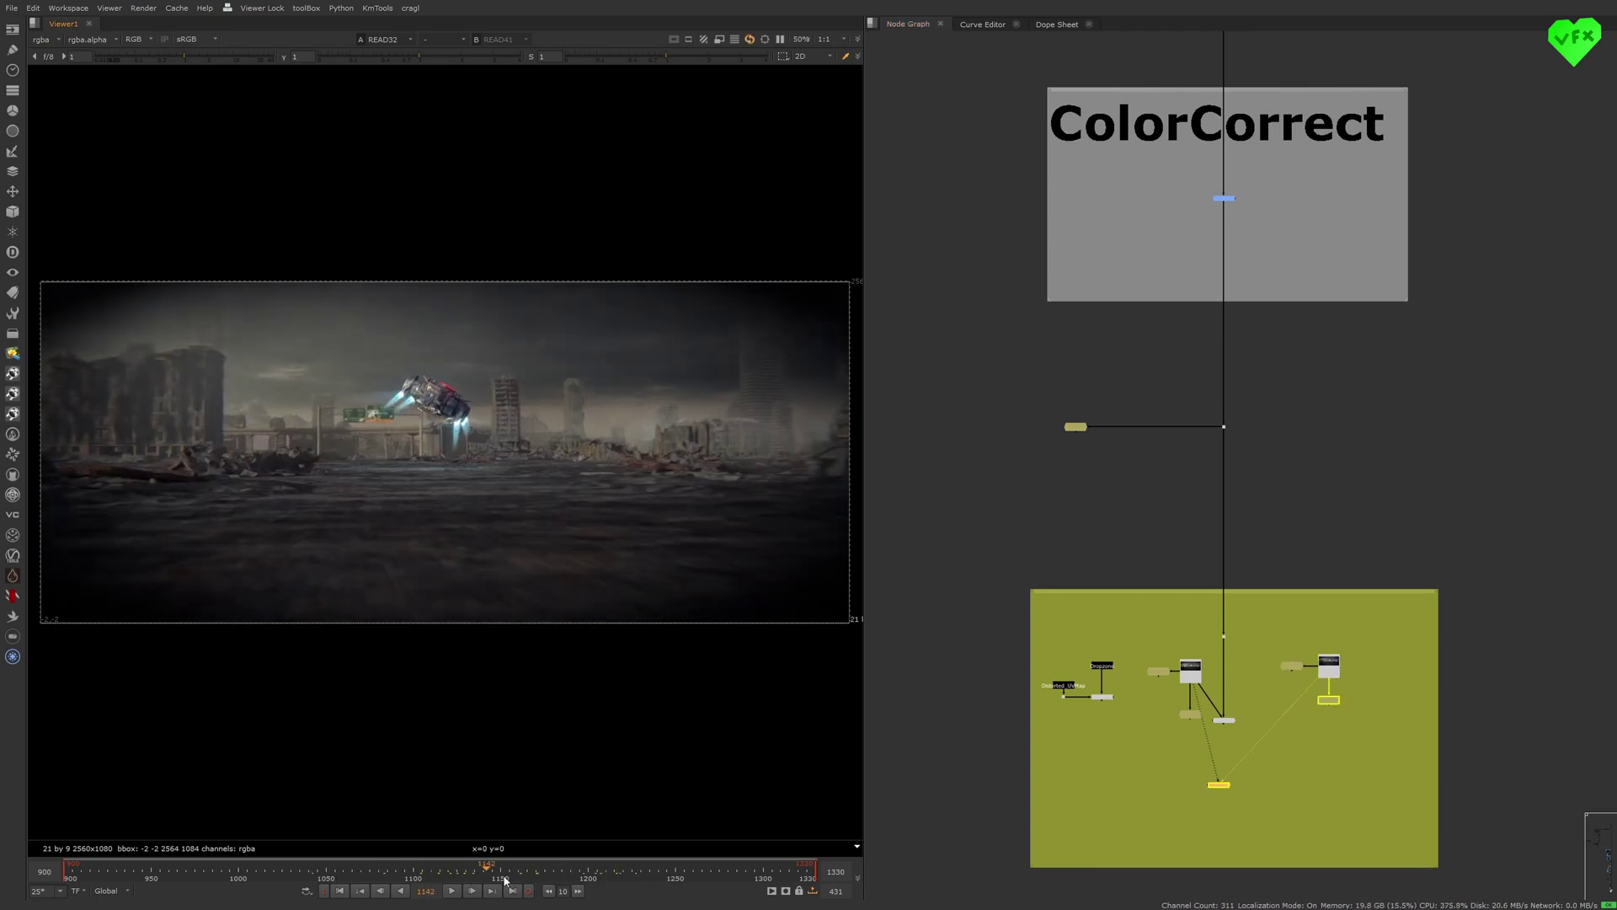
- Display the READ41 final render and scrub through the ship's descent up to frame 1229
{"action": "key", "text": "1"}
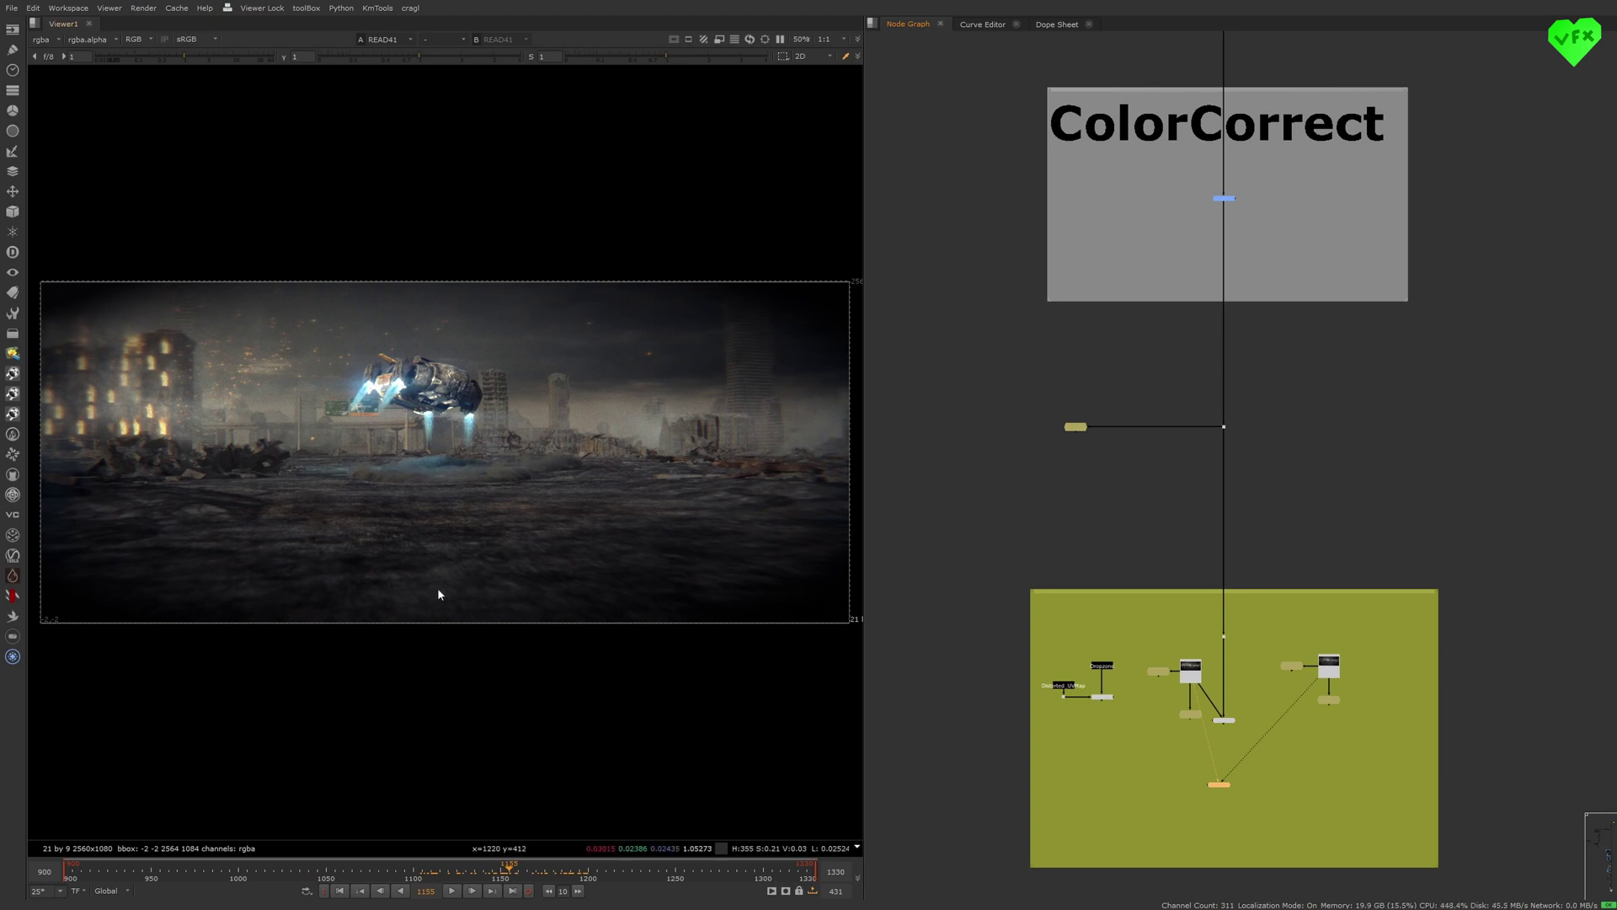
{"action": "left_click_drag", "start_coordinate": [511, 872], "coordinate": [541, 884]}
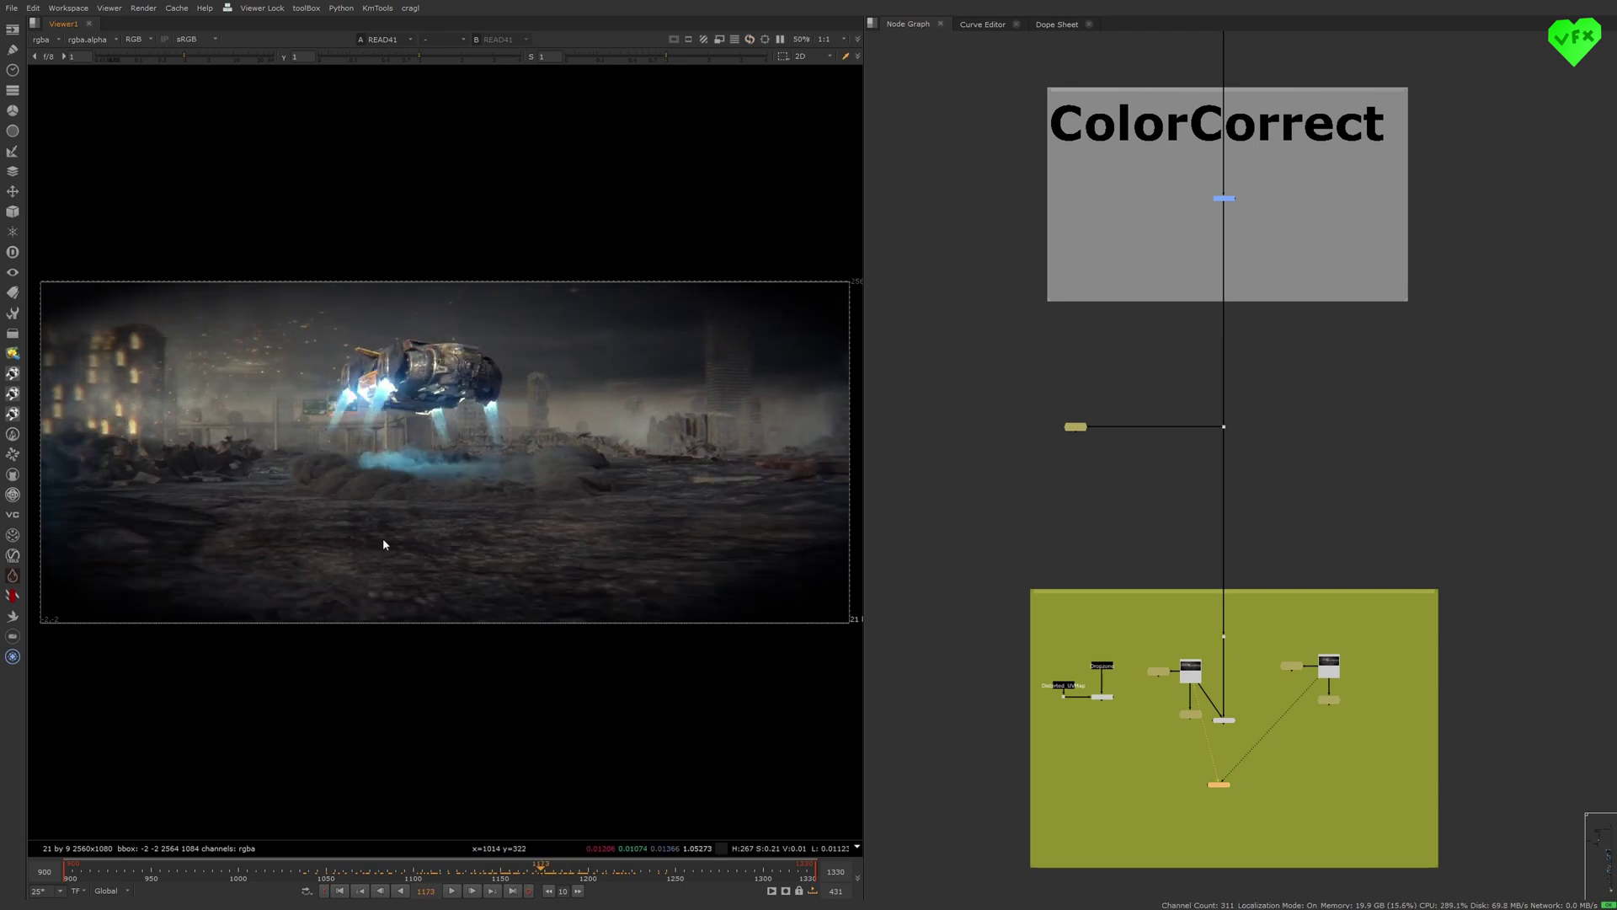
{"action": "left_click", "coordinate": [524, 869]}
{"action": "mouse_move", "coordinate": [524, 869]}
{"action": "left_mouse_down"}
{"action": "mouse_move", "coordinate": [340, 863]}
{"action": "mouse_move", "coordinate": [535, 874]}
{"action": "left_mouse_up"}
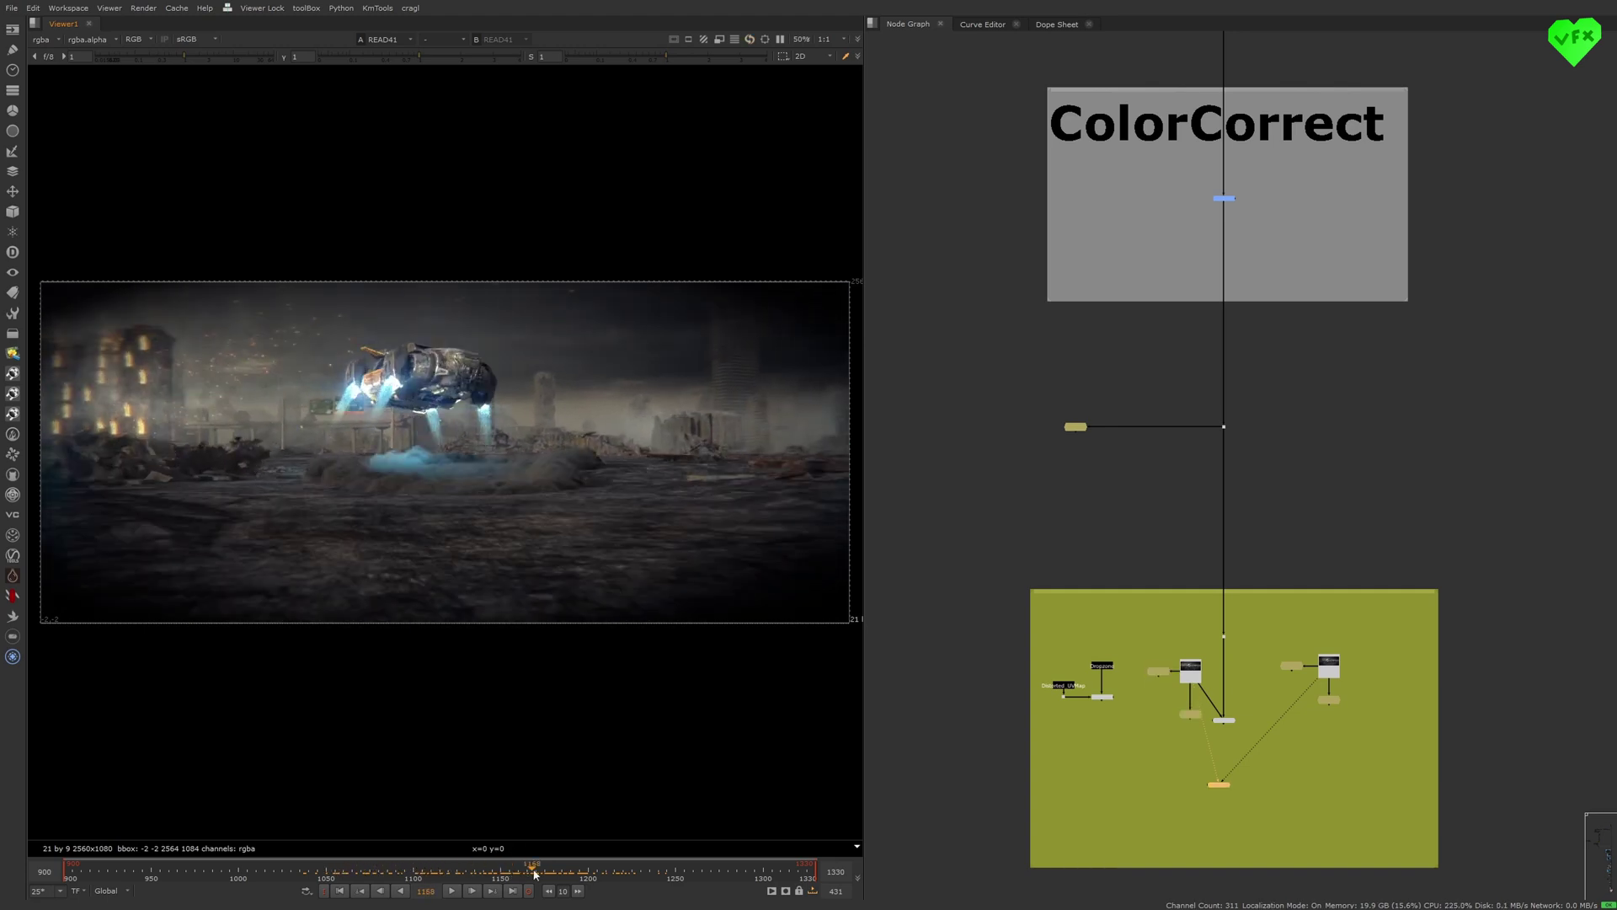
{"action": "left_click_drag", "start_coordinate": [684, 891], "coordinate": [638, 889]}
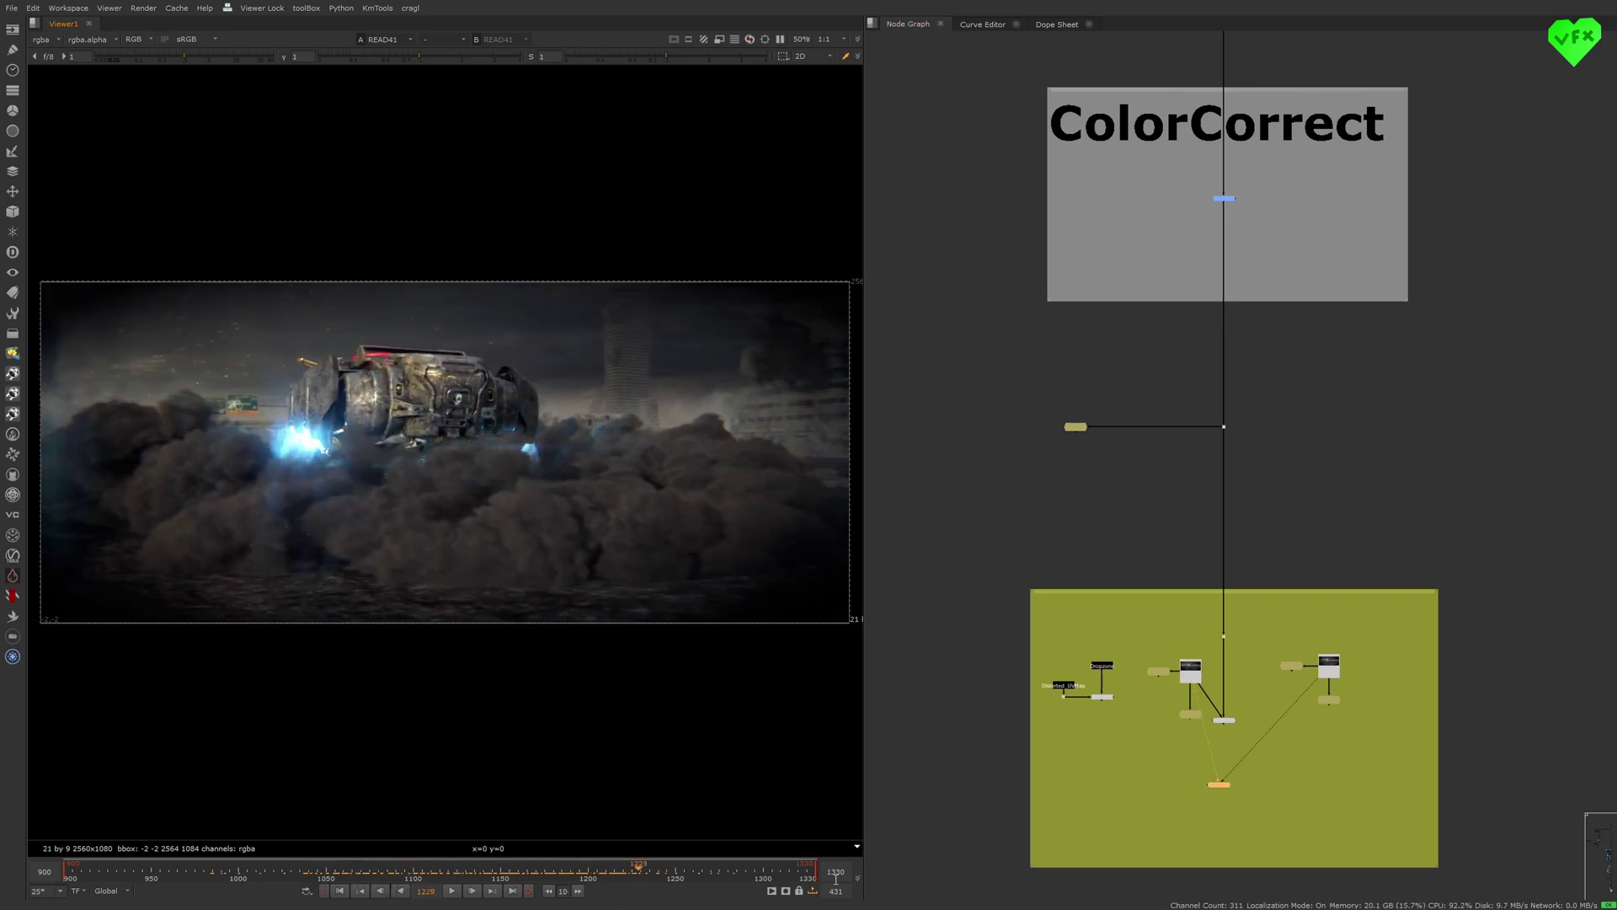
- Magnify the ActionVFX Fire backdrop and display its FrameHold with the 3D point cloud
{"action": "key", "text": "f"}
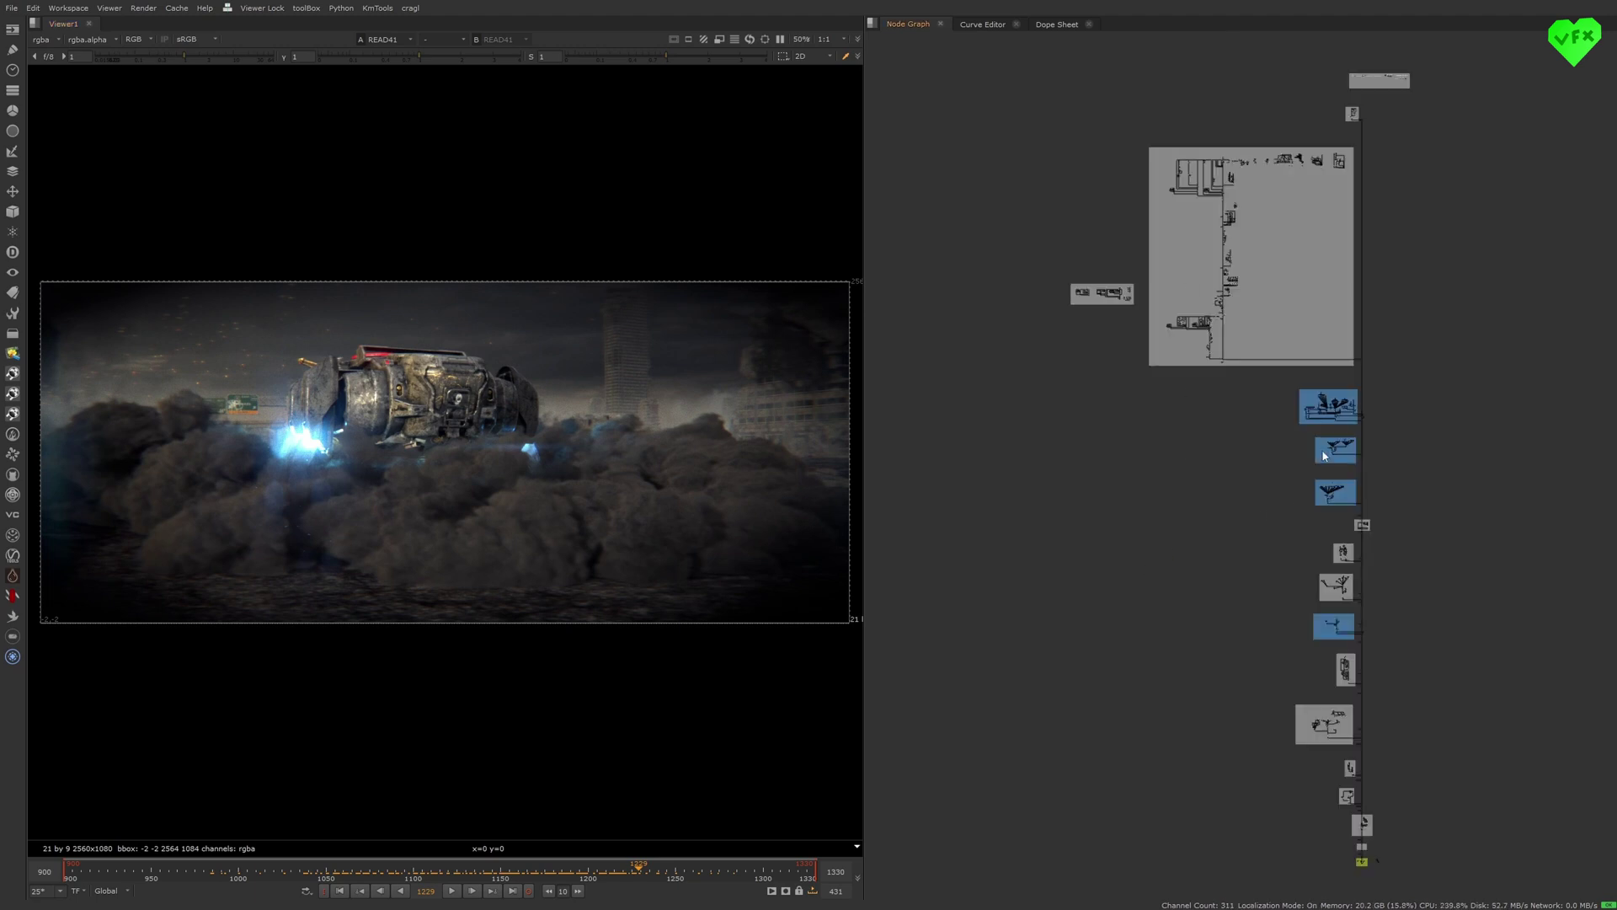
{"action": "scroll", "coordinate": [1324, 456], "scroll_direction": "up", "scroll_amount": 15}
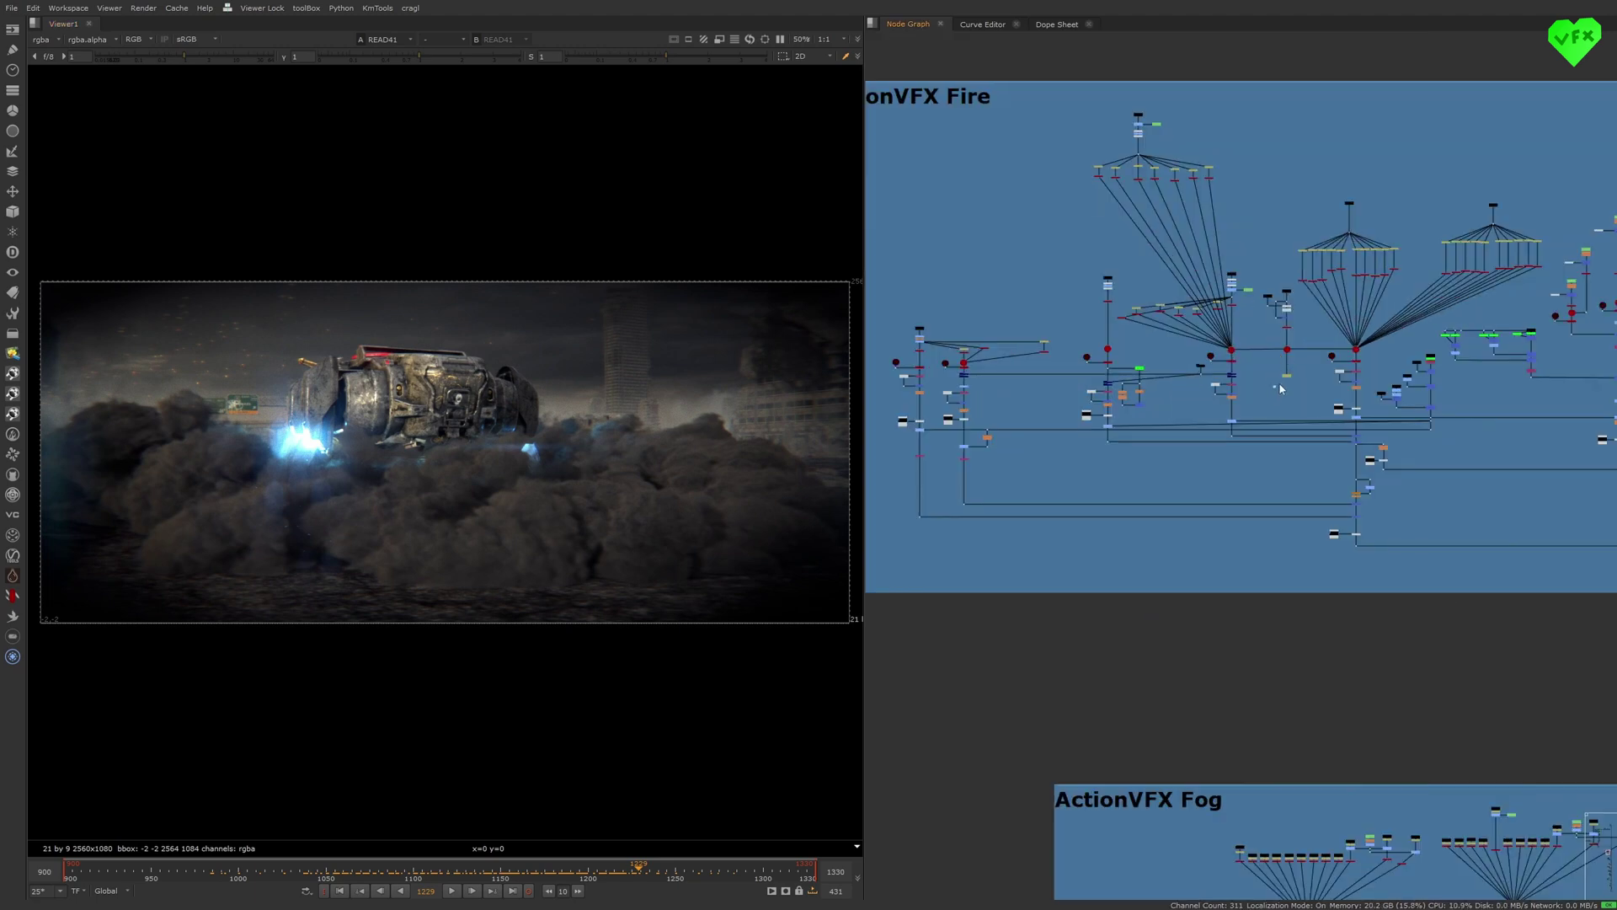
{"action": "left_click", "coordinate": [1281, 387]}
{"action": "key", "text": "1"}
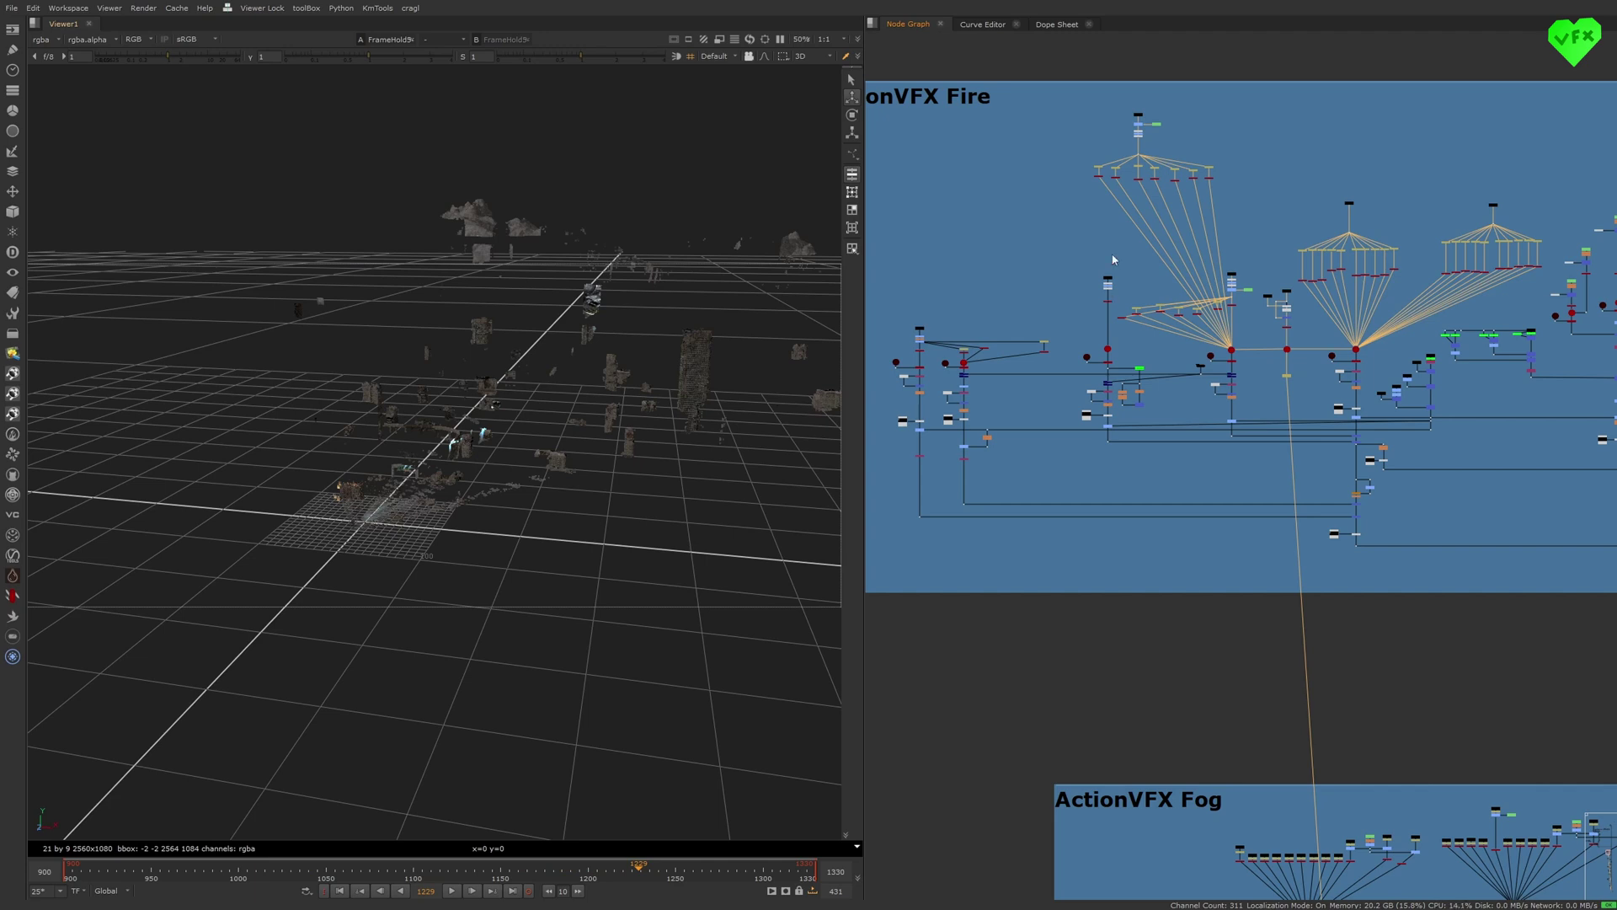
- Select the row of fire cards at the top of ActionVFX Fire and frame them in the 3D view
{"action": "left_click_drag", "start_coordinate": [1064, 208], "coordinate": [1228, 174]}
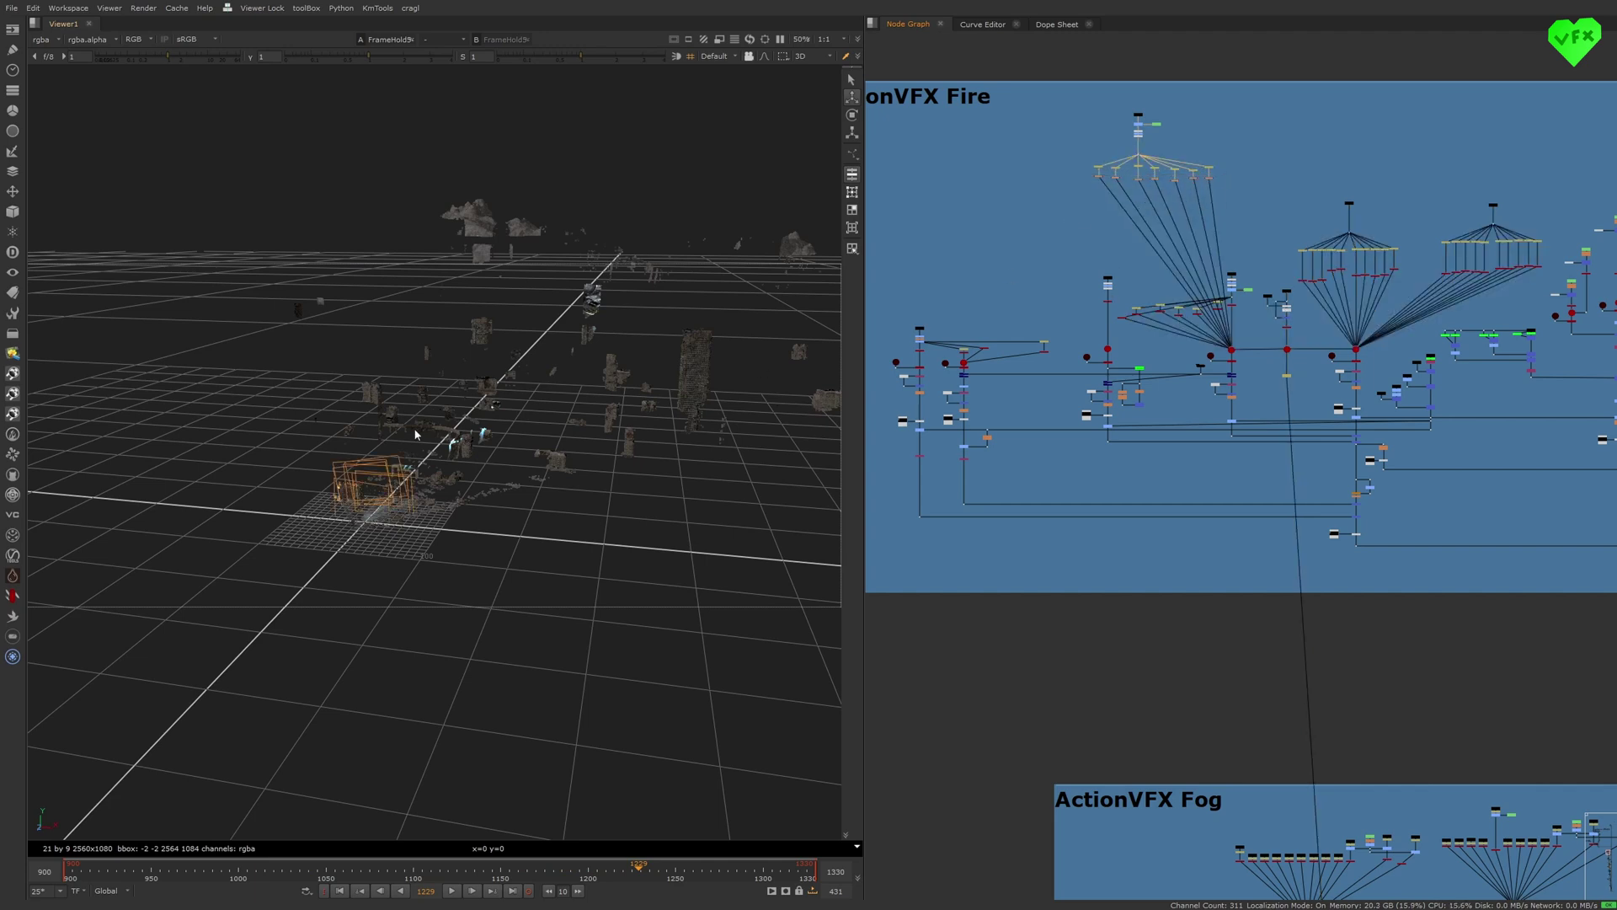
{"action": "key", "text": "f"}
{"action": "mouse_move", "coordinate": [152, 412]}
{"action": "left_mouse_down", "text": "ctrl"}
{"action": "mouse_move", "coordinate": [206, 430]}
{"action": "mouse_move", "coordinate": [329, 422]}
{"action": "left_mouse_up", "text": "ctrl"}
{"action": "left_click", "coordinate": [670, 290]}
{"action": "left_click_drag", "start_coordinate": [668, 289], "coordinate": [475, 453], "text": "ctrl"}
{"action": "mouse_move", "coordinate": [512, 533]}
{"action": "left_mouse_down", "text": "ctrl"}
{"action": "mouse_move", "coordinate": [539, 488]}
{"action": "mouse_move", "coordinate": [581, 475]}
{"action": "mouse_move", "coordinate": [510, 497]}
{"action": "left_mouse_up", "text": "ctrl"}
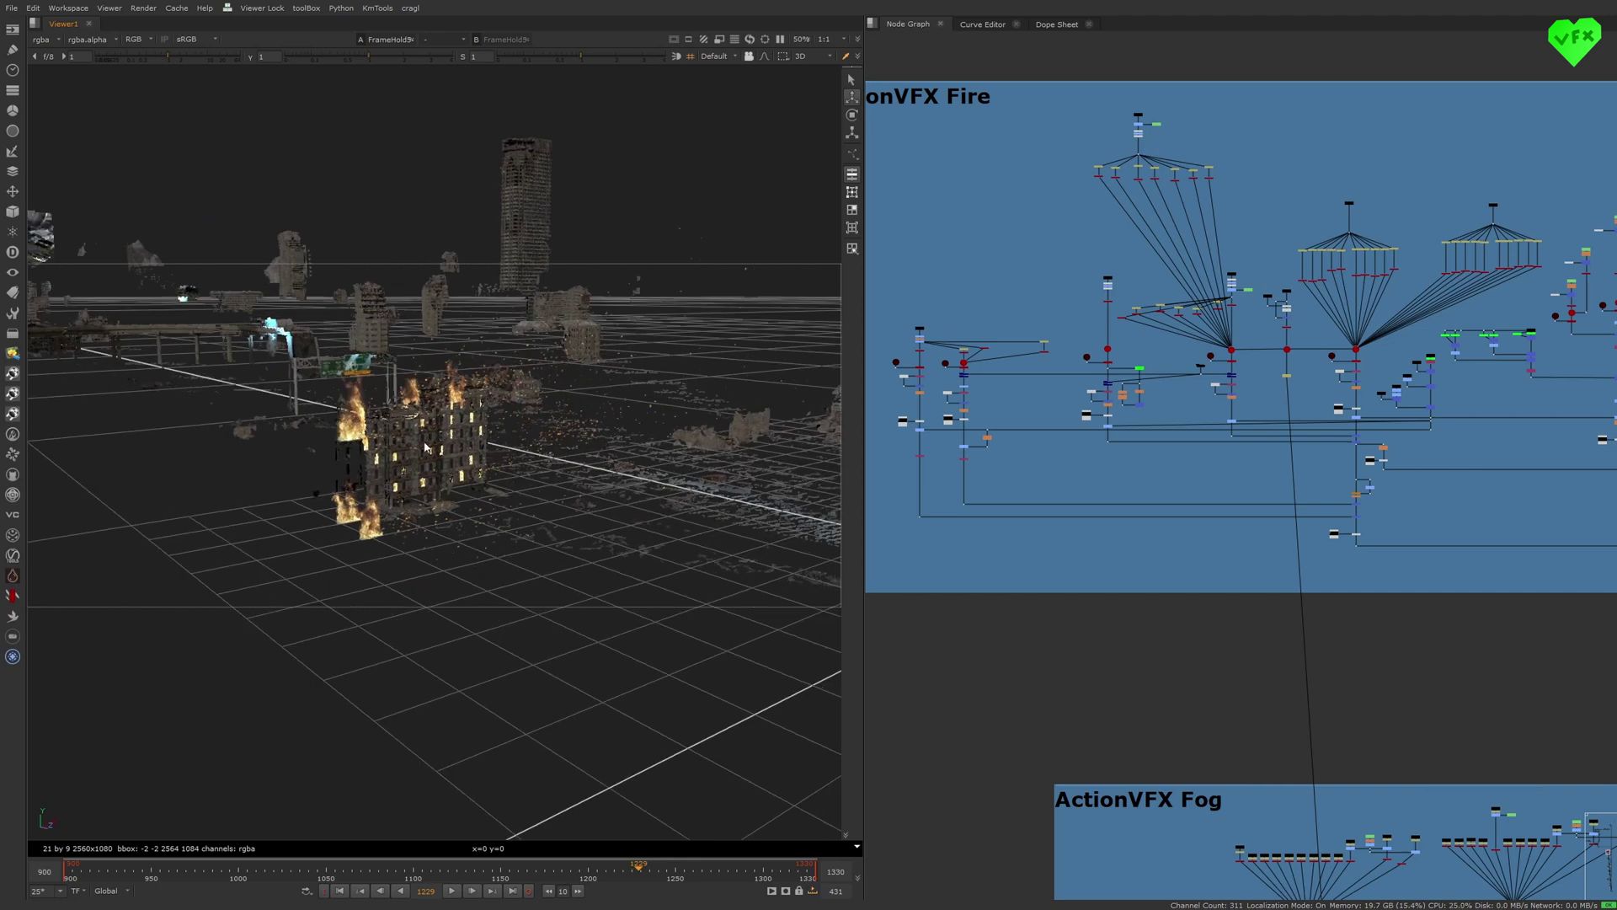
- Inspect the fire cards on the burning building up close, and view the whole point cloud from farther away
{"action": "scroll", "coordinate": [390, 444], "scroll_direction": "up", "scroll_amount": 5}
{"action": "mouse_move", "coordinate": [390, 444]}
{"action": "left_mouse_down", "text": "ctrl"}
{"action": "mouse_move", "coordinate": [485, 436]}
{"action": "mouse_move", "coordinate": [282, 453]}
{"action": "left_mouse_up", "text": "ctrl"}
{"action": "scroll", "coordinate": [282, 453], "scroll_direction": "down", "scroll_amount": 5}
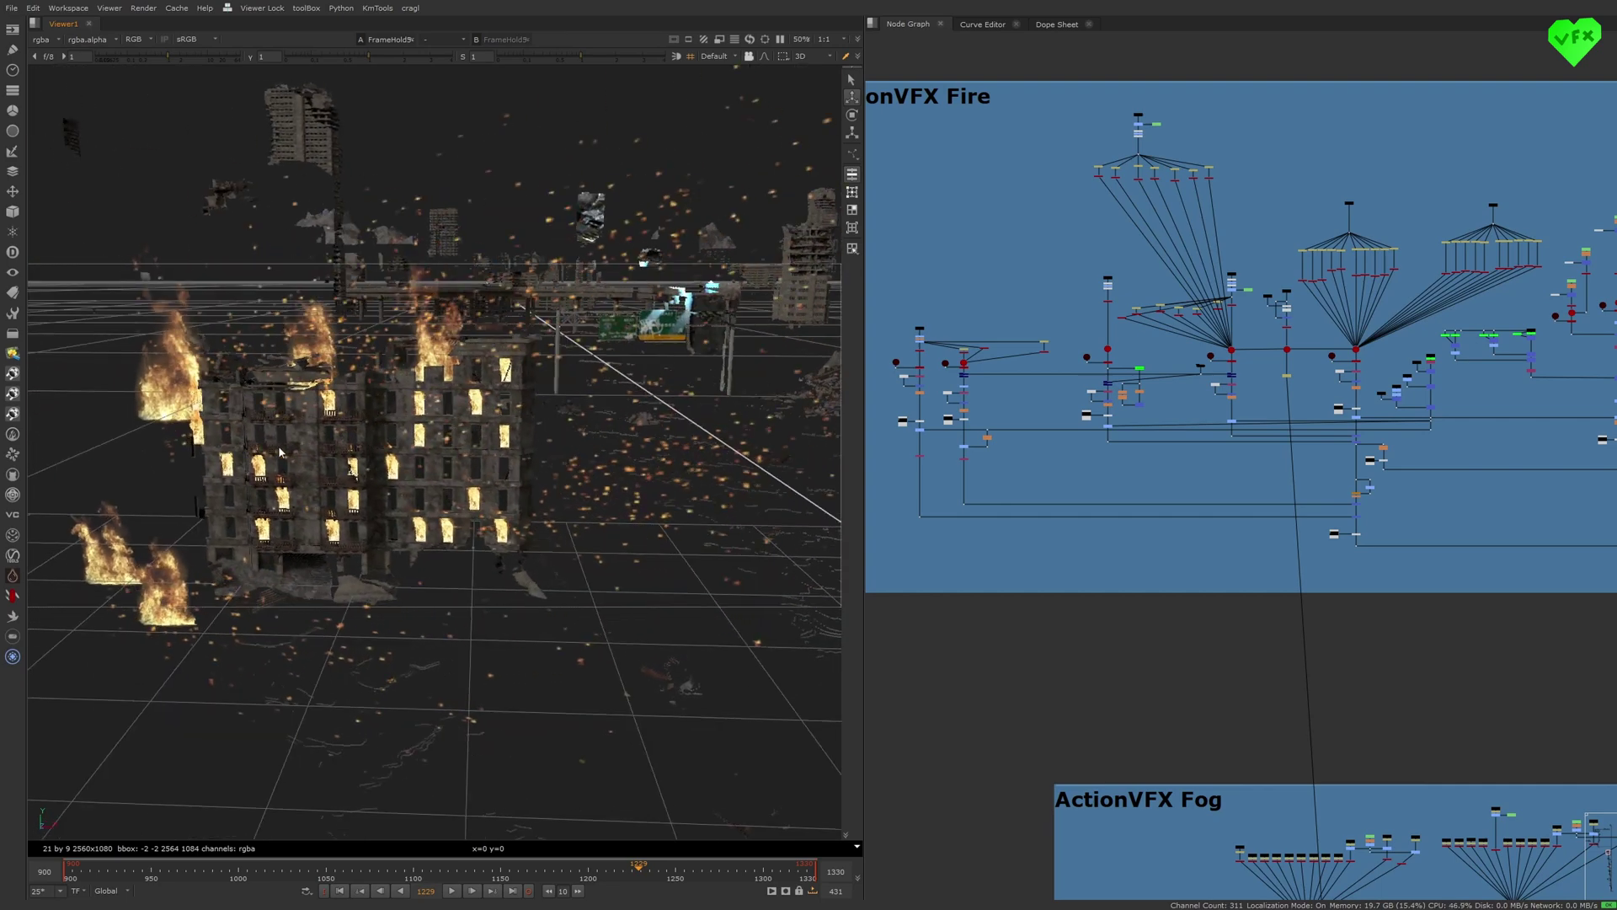
{"action": "mouse_move", "coordinate": [531, 480]}
{"action": "left_mouse_down", "text": "ctrl"}
{"action": "mouse_move", "coordinate": [469, 469]}
{"action": "mouse_move", "coordinate": [514, 495]}
{"action": "left_mouse_up", "text": "ctrl"}
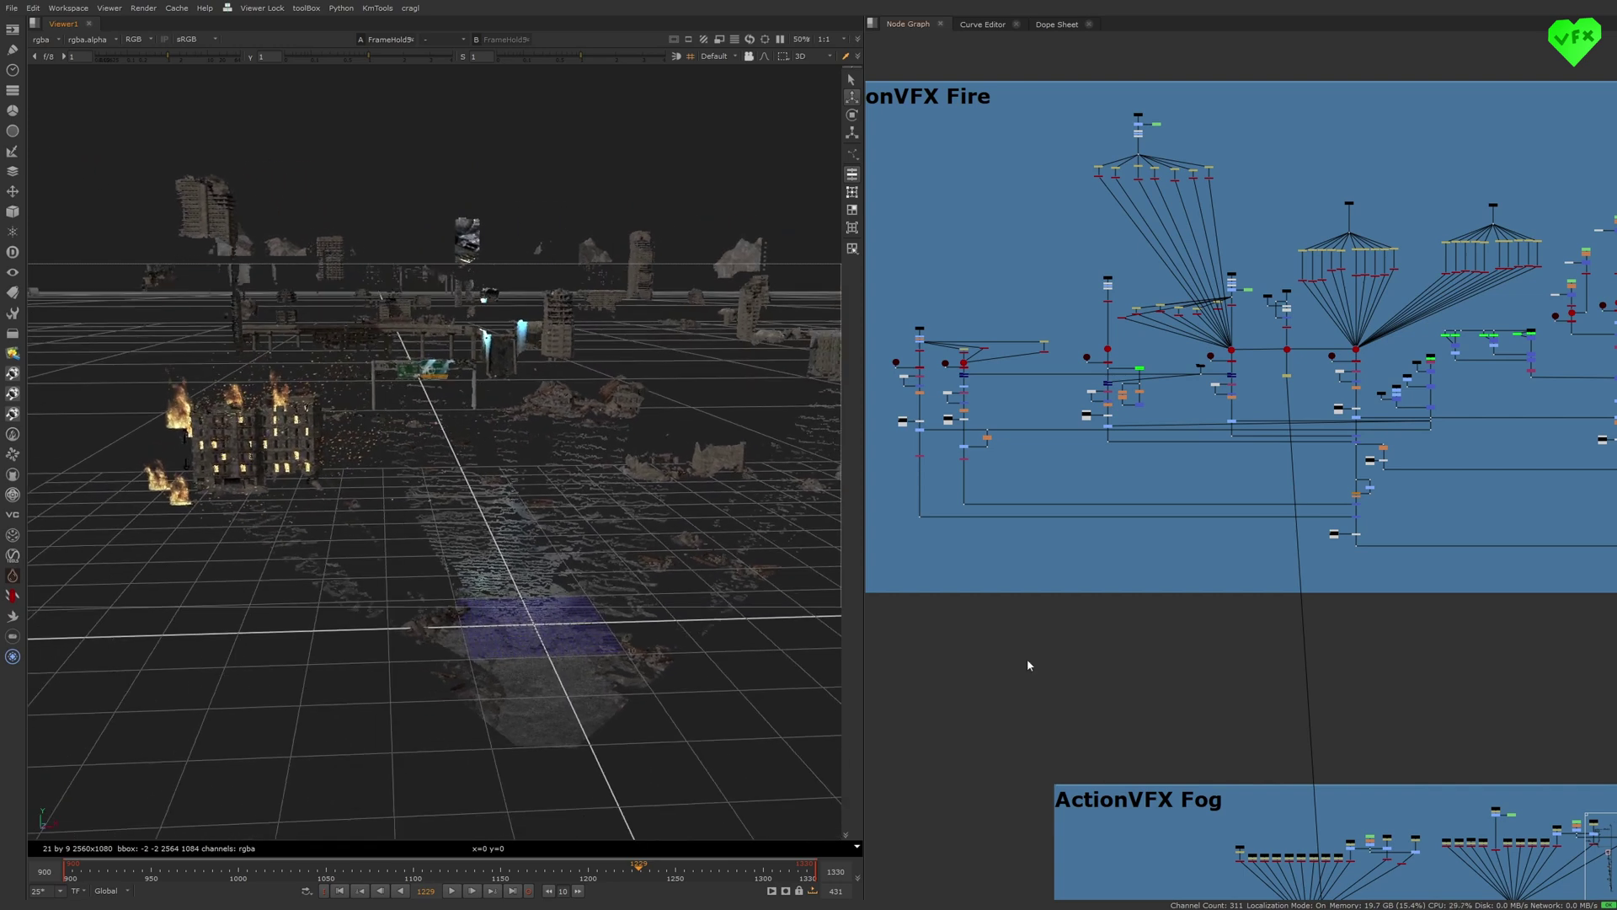
- Display the Read58 pre-render of the ActionVFX Exploding Debris backdrop and scrub back to frame 1053
{"action": "key", "text": "f"}
{"action": "middle_click_drag", "start_coordinate": [1376, 635], "coordinate": [1322, 614]}
{"action": "scroll", "coordinate": [1291, 610], "scroll_direction": "up", "scroll_amount": 10}
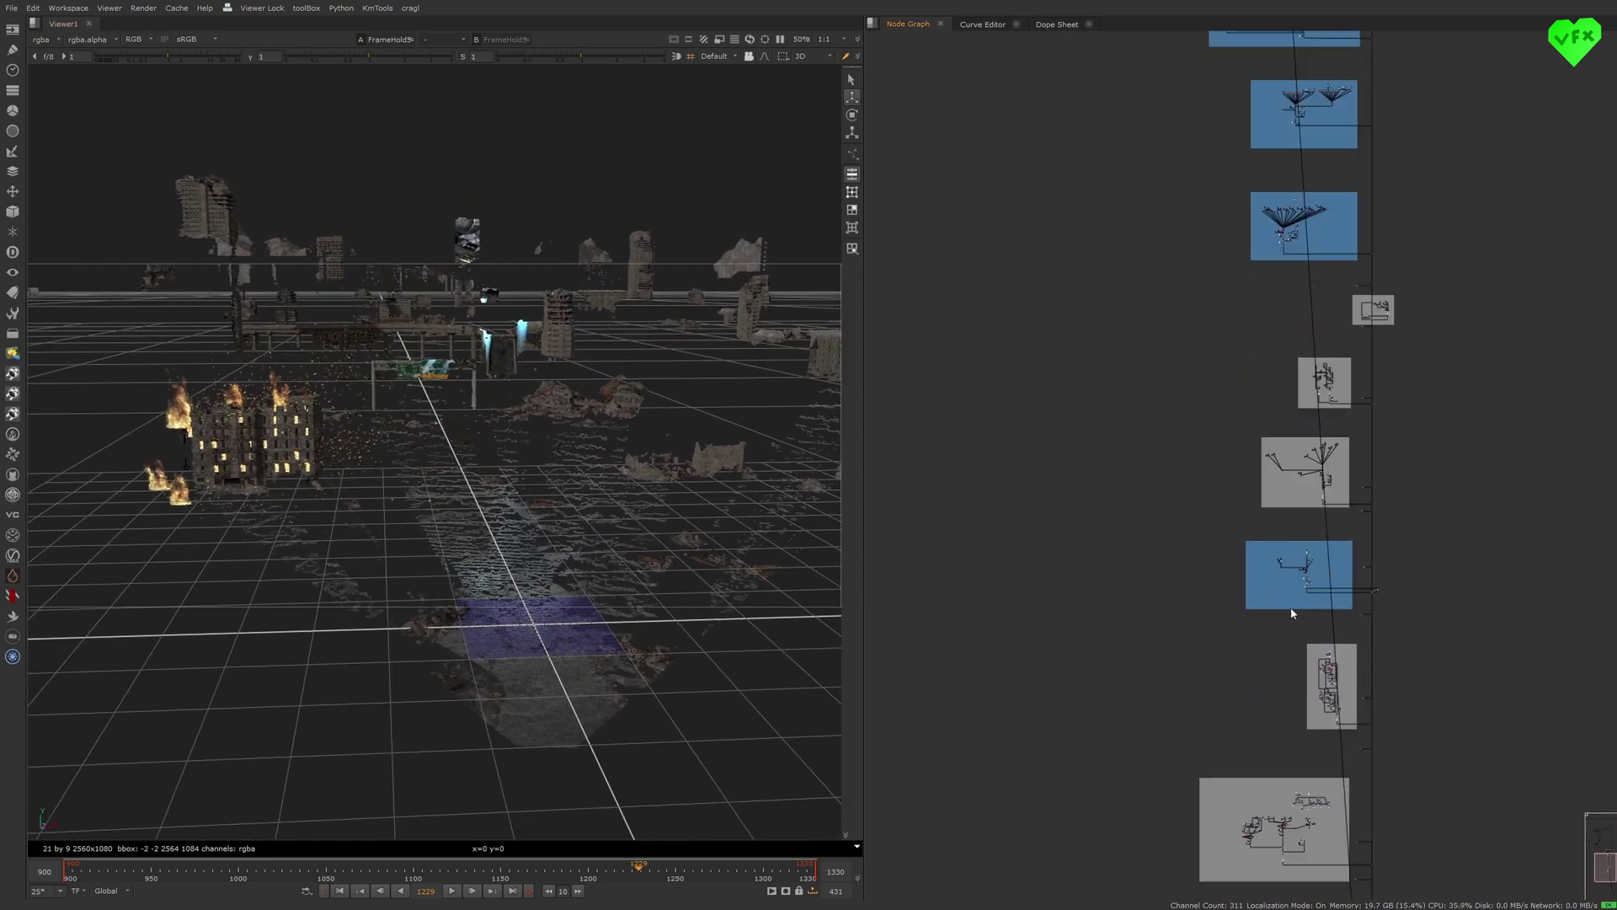
{"action": "scroll", "coordinate": [1297, 547], "scroll_direction": "up", "scroll_amount": 2}
{"action": "middle_click_drag", "start_coordinate": [1368, 533], "coordinate": [1256, 558]}
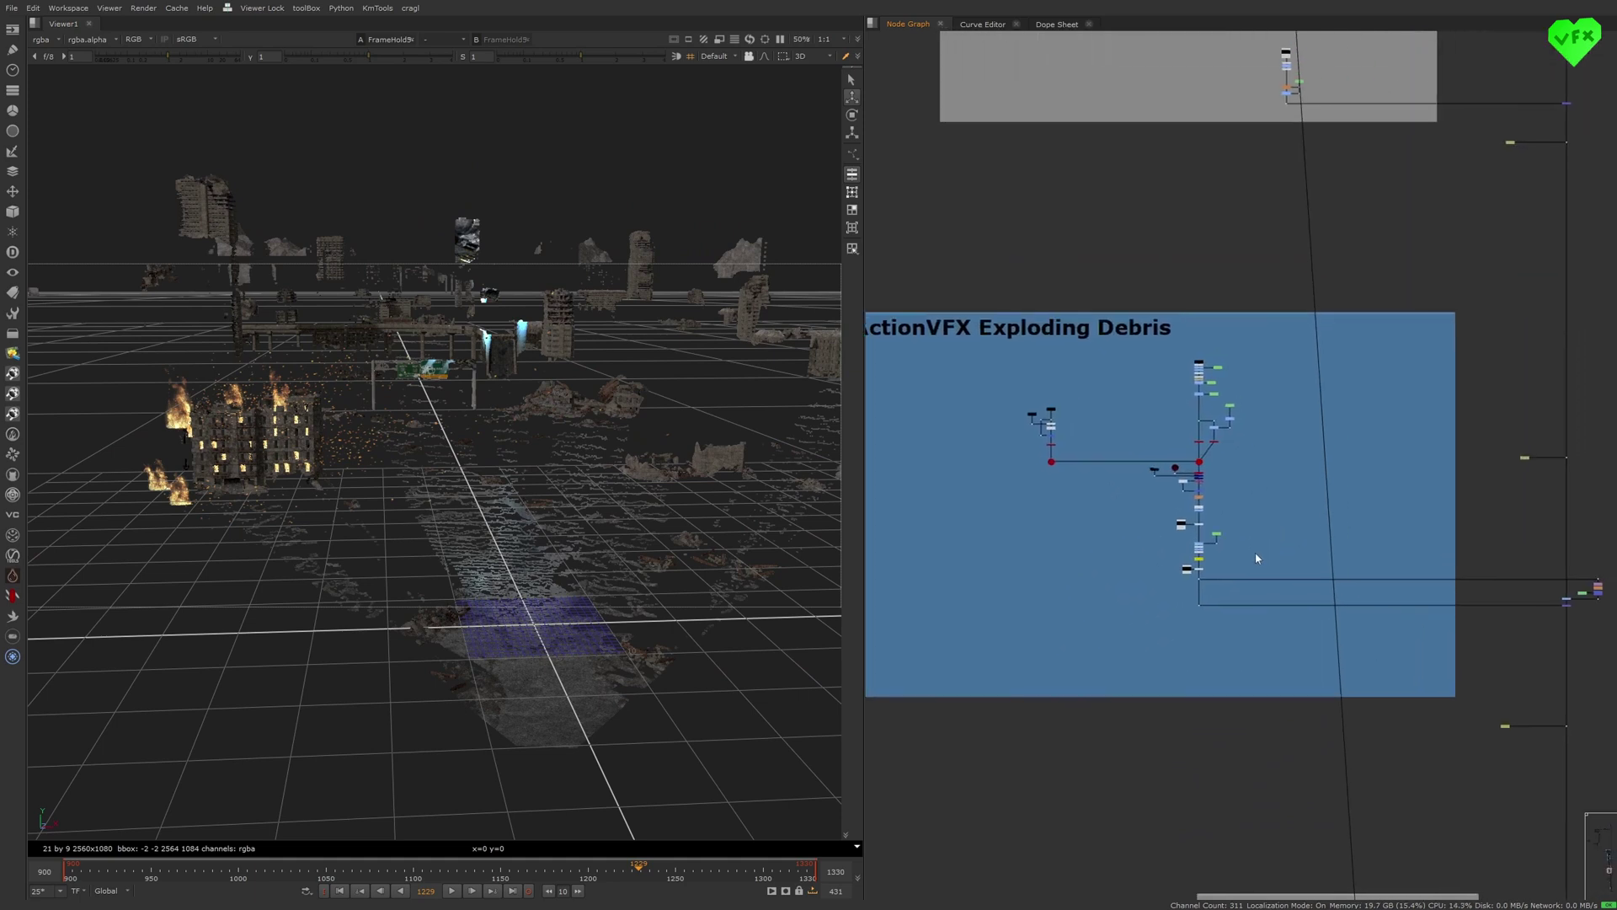
{"action": "key", "text": "1"}
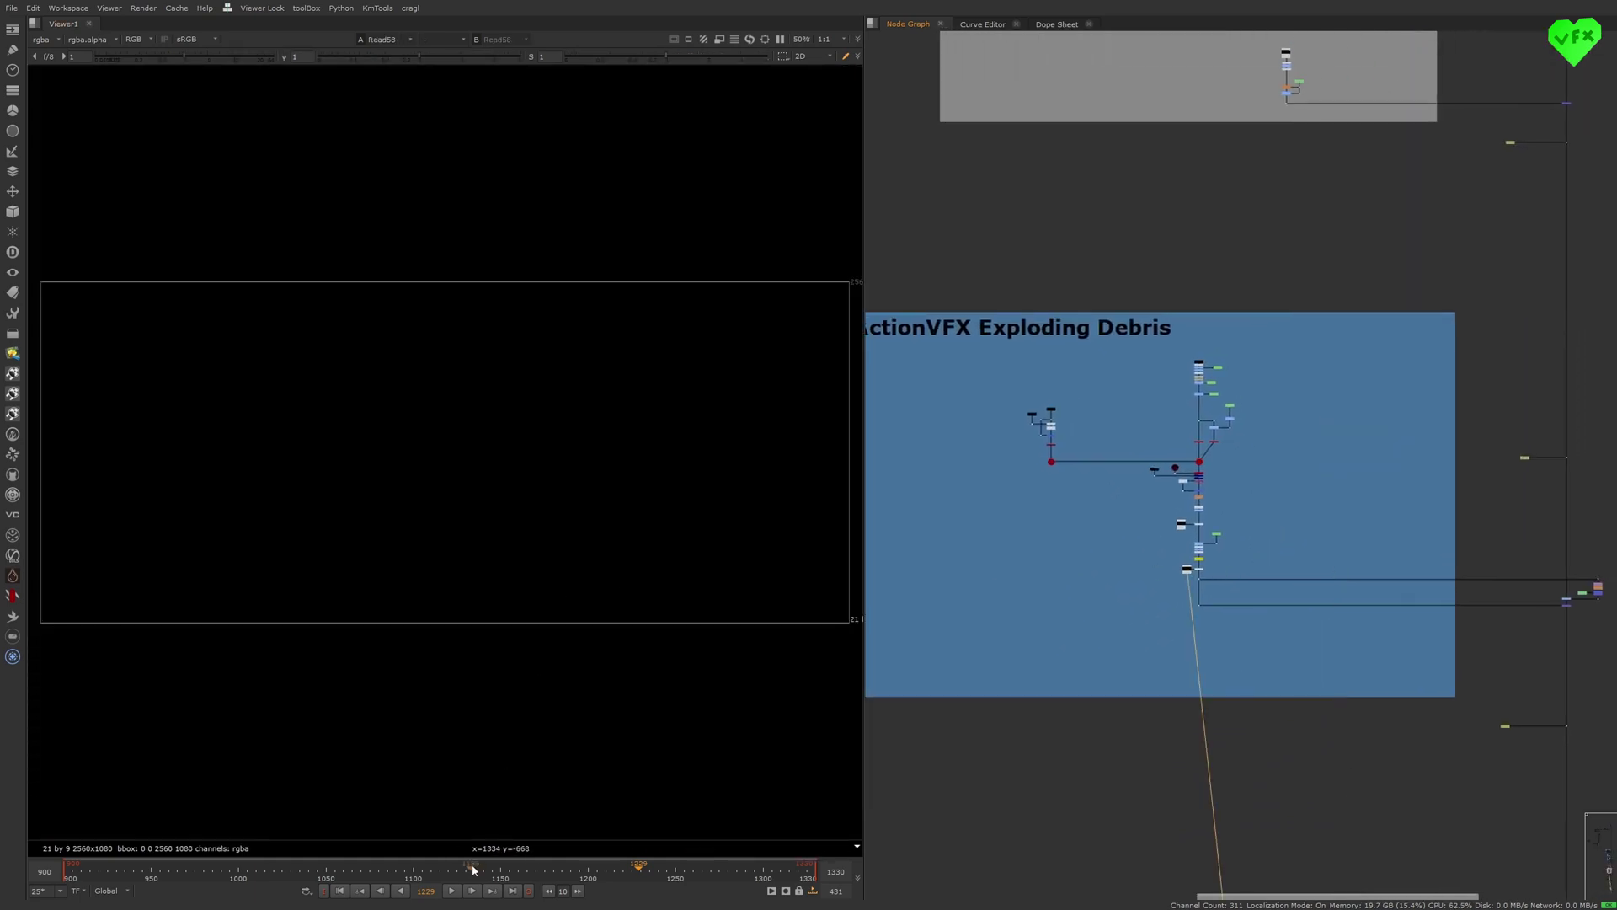
{"action": "left_click_drag", "start_coordinate": [473, 869], "coordinate": [334, 880]}
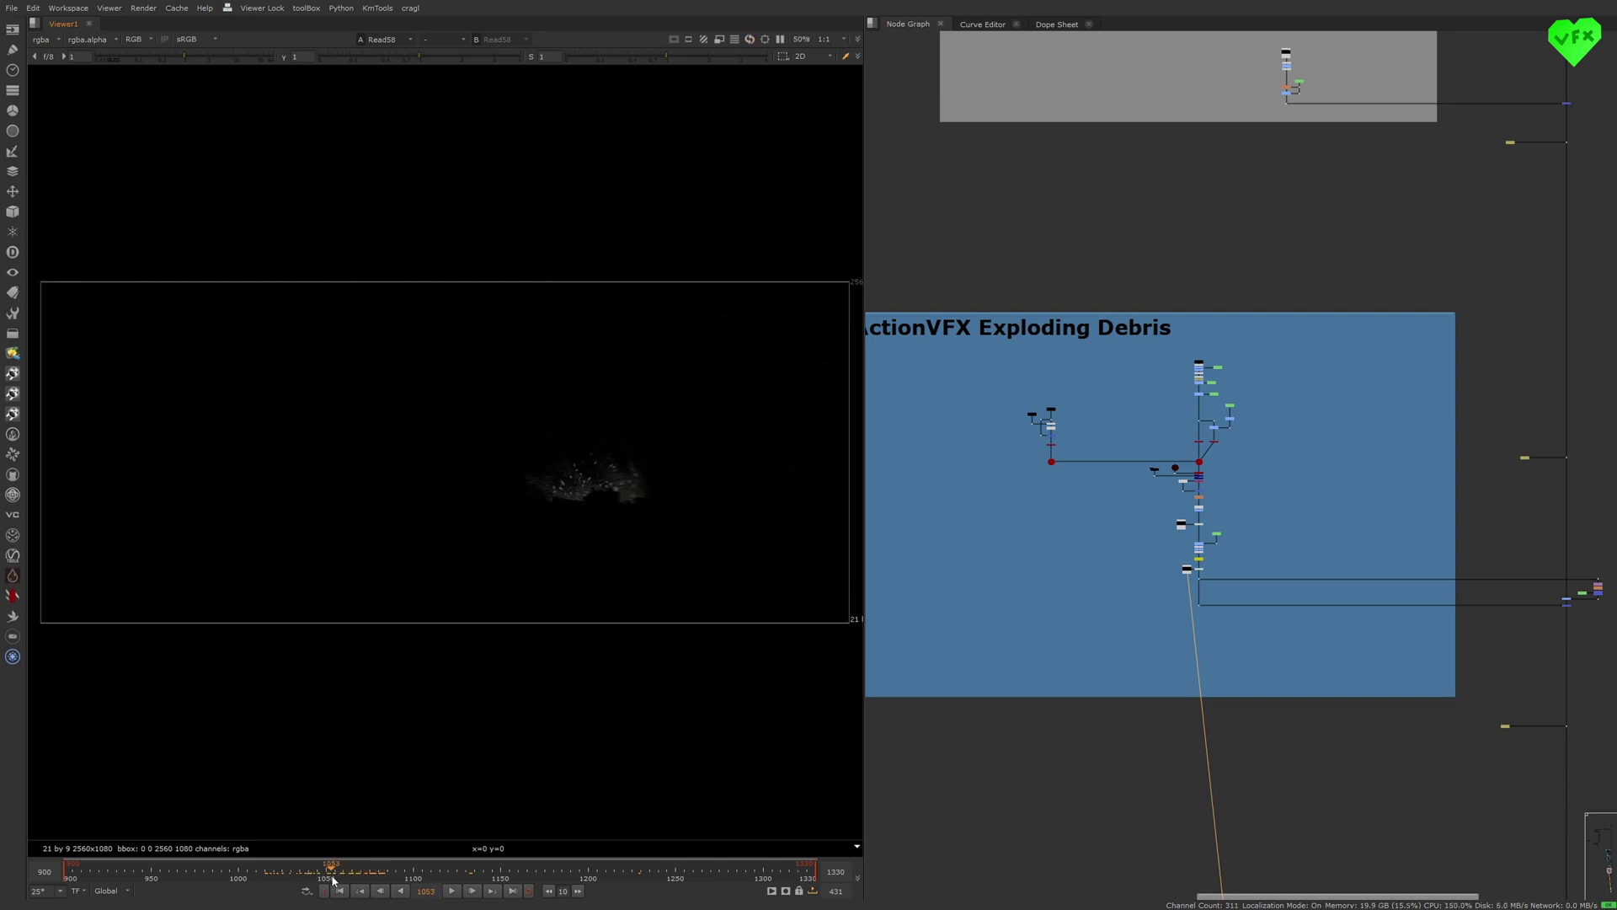
- Display the main pipe's Dot1037 below the exploding debris merge and scrub the explosion around frame 1052
{"action": "middle_click_drag", "start_coordinate": [1460, 703], "coordinate": [1244, 691]}
{"action": "left_click", "coordinate": [1350, 713]}
{"action": "key", "text": "1"}
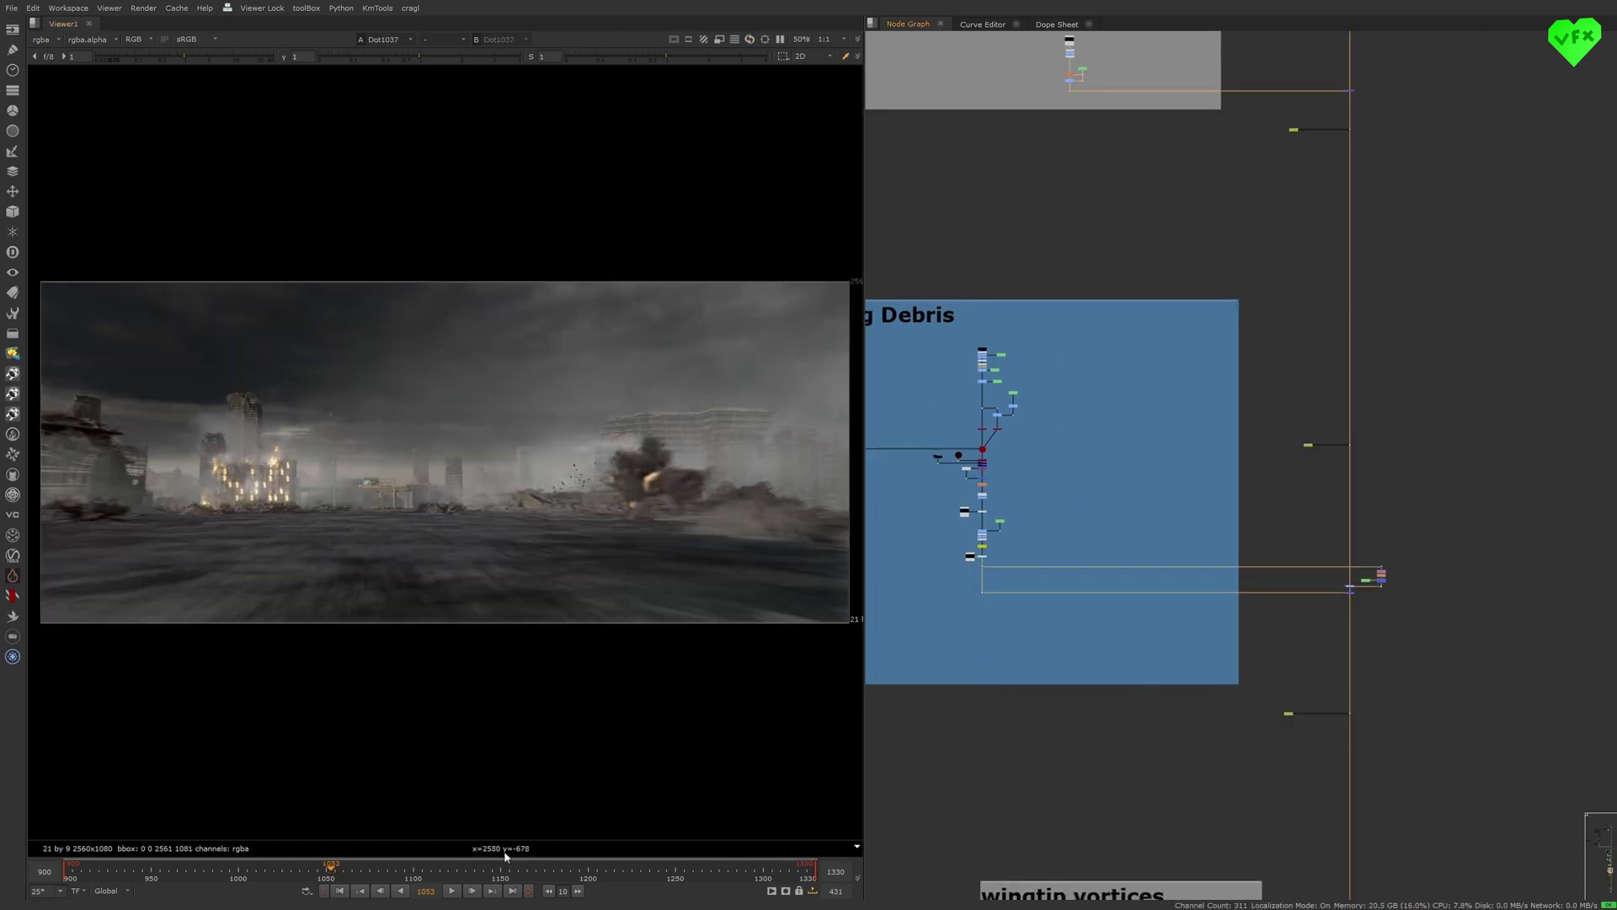
{"action": "left_click_drag", "start_coordinate": [353, 874], "coordinate": [330, 876]}
{"action": "left_click", "coordinate": [1110, 698]}
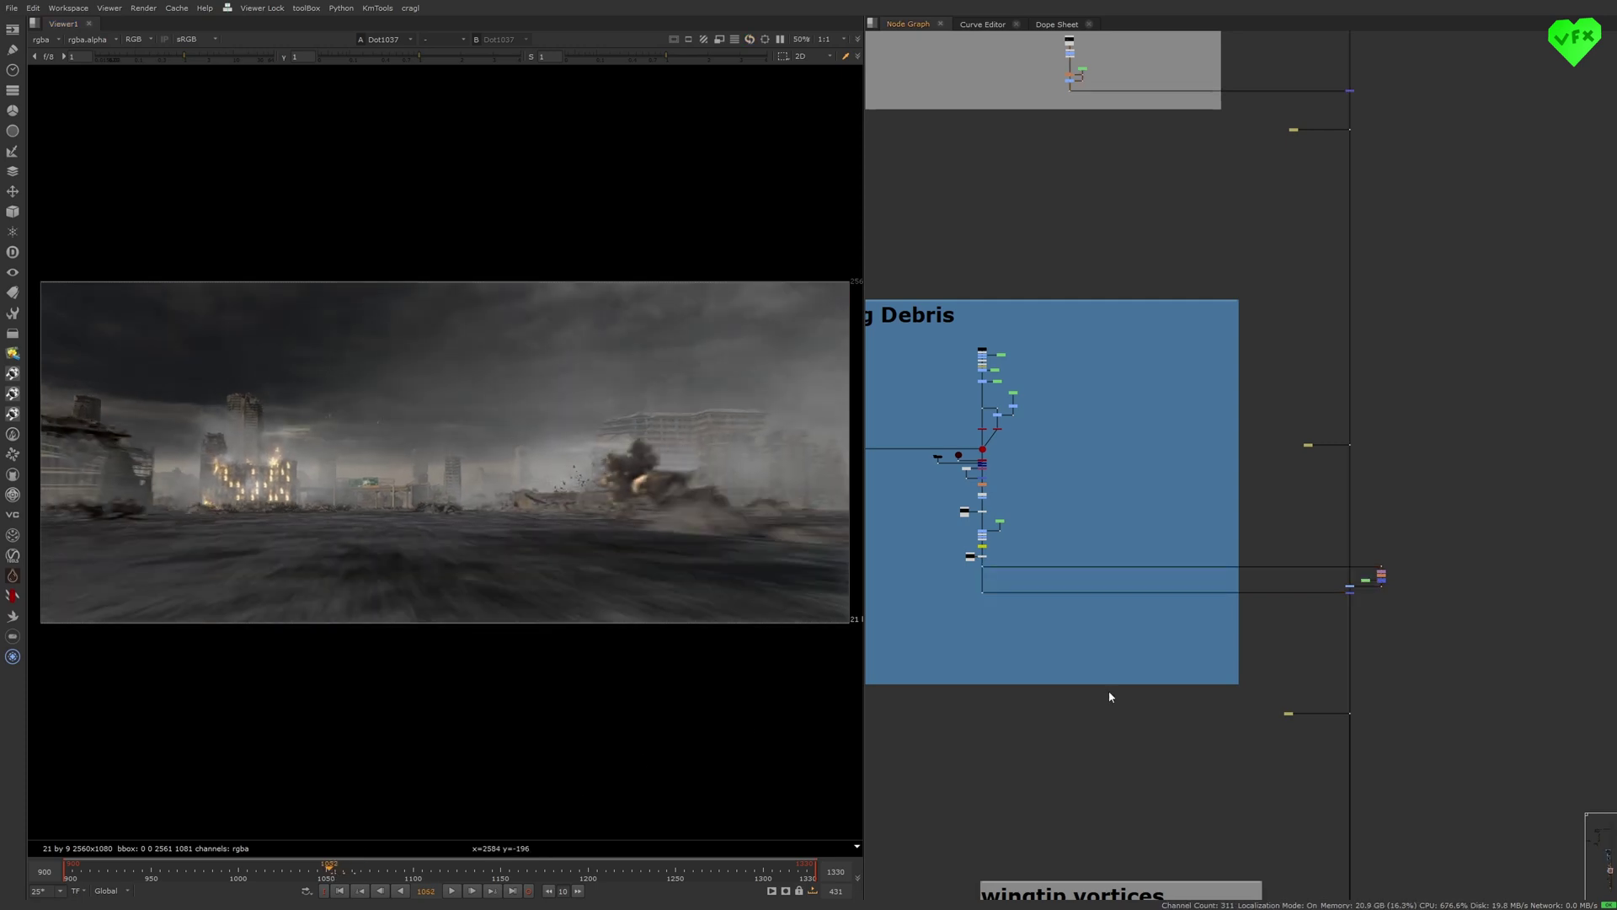
{"action": "left_click_drag", "start_coordinate": [366, 867], "coordinate": [327, 868]}
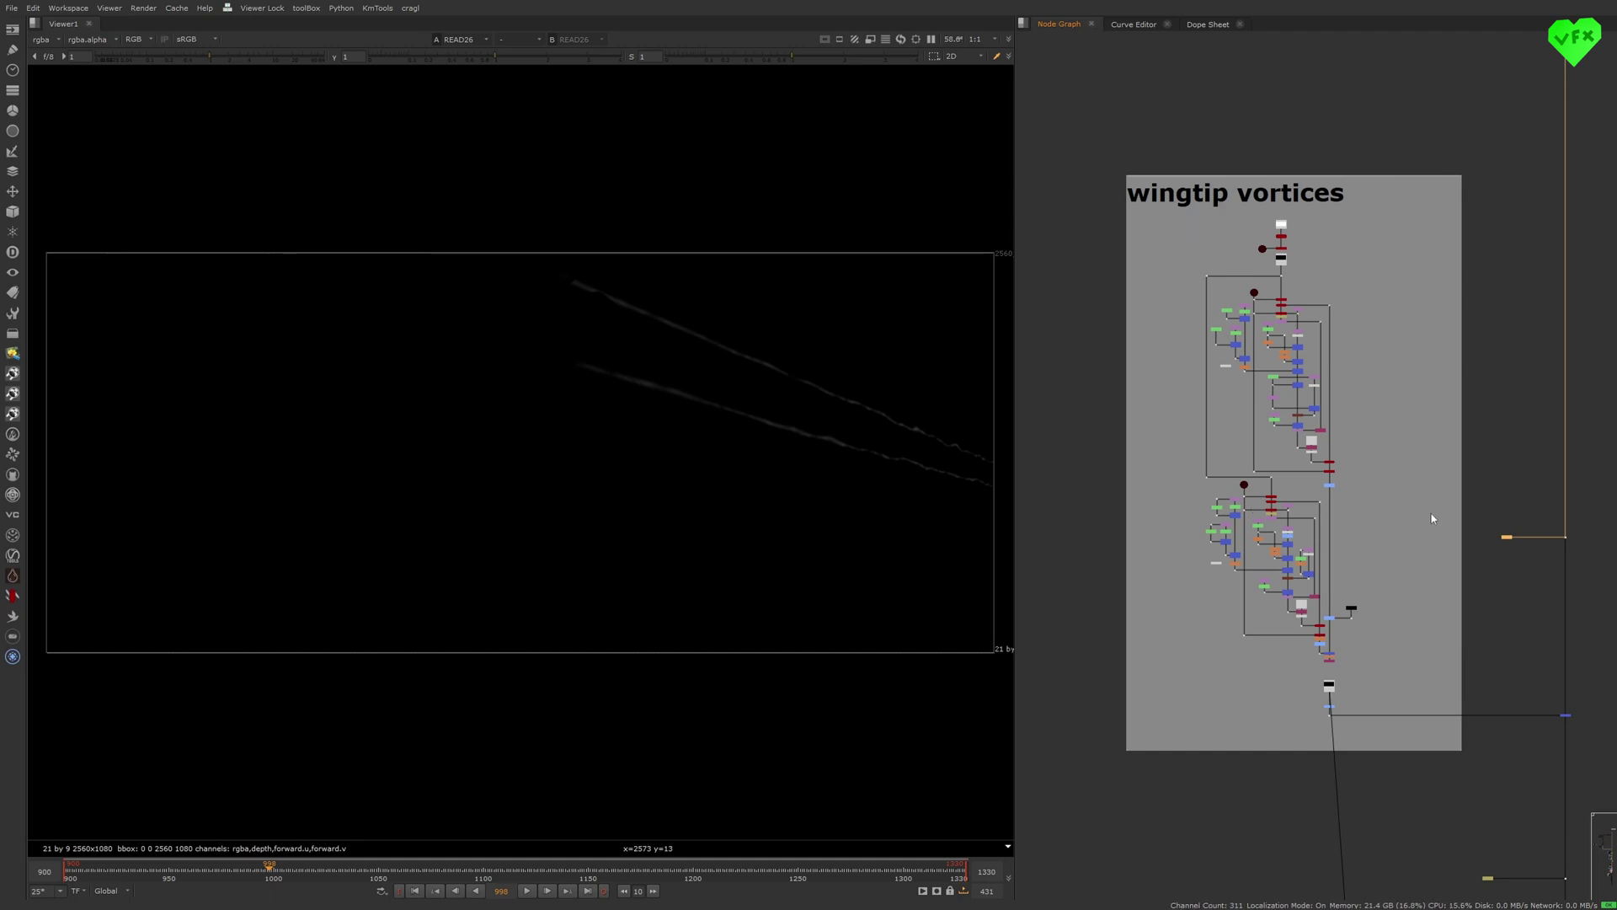
- Compare the main pipe before and after the wingtip vortices merge using the FrameHold nodes above and below it
{"action": "left_click", "coordinate": [1508, 537]}
{"action": "key", "text": "1"}
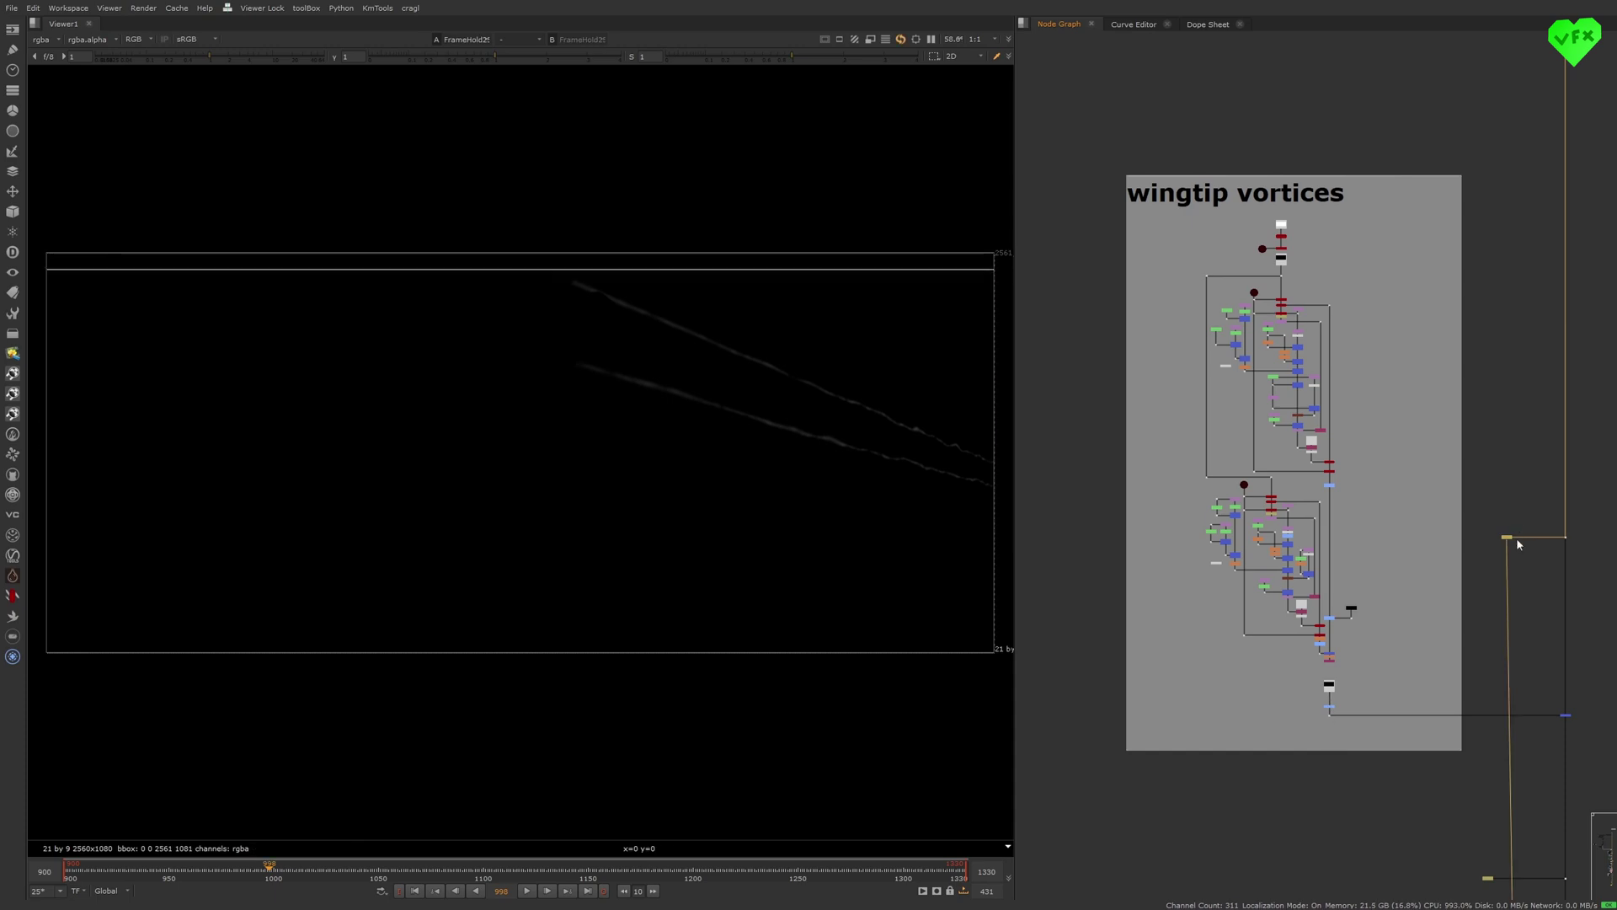
{"action": "left_click_drag", "start_coordinate": [1453, 866], "coordinate": [1510, 891]}
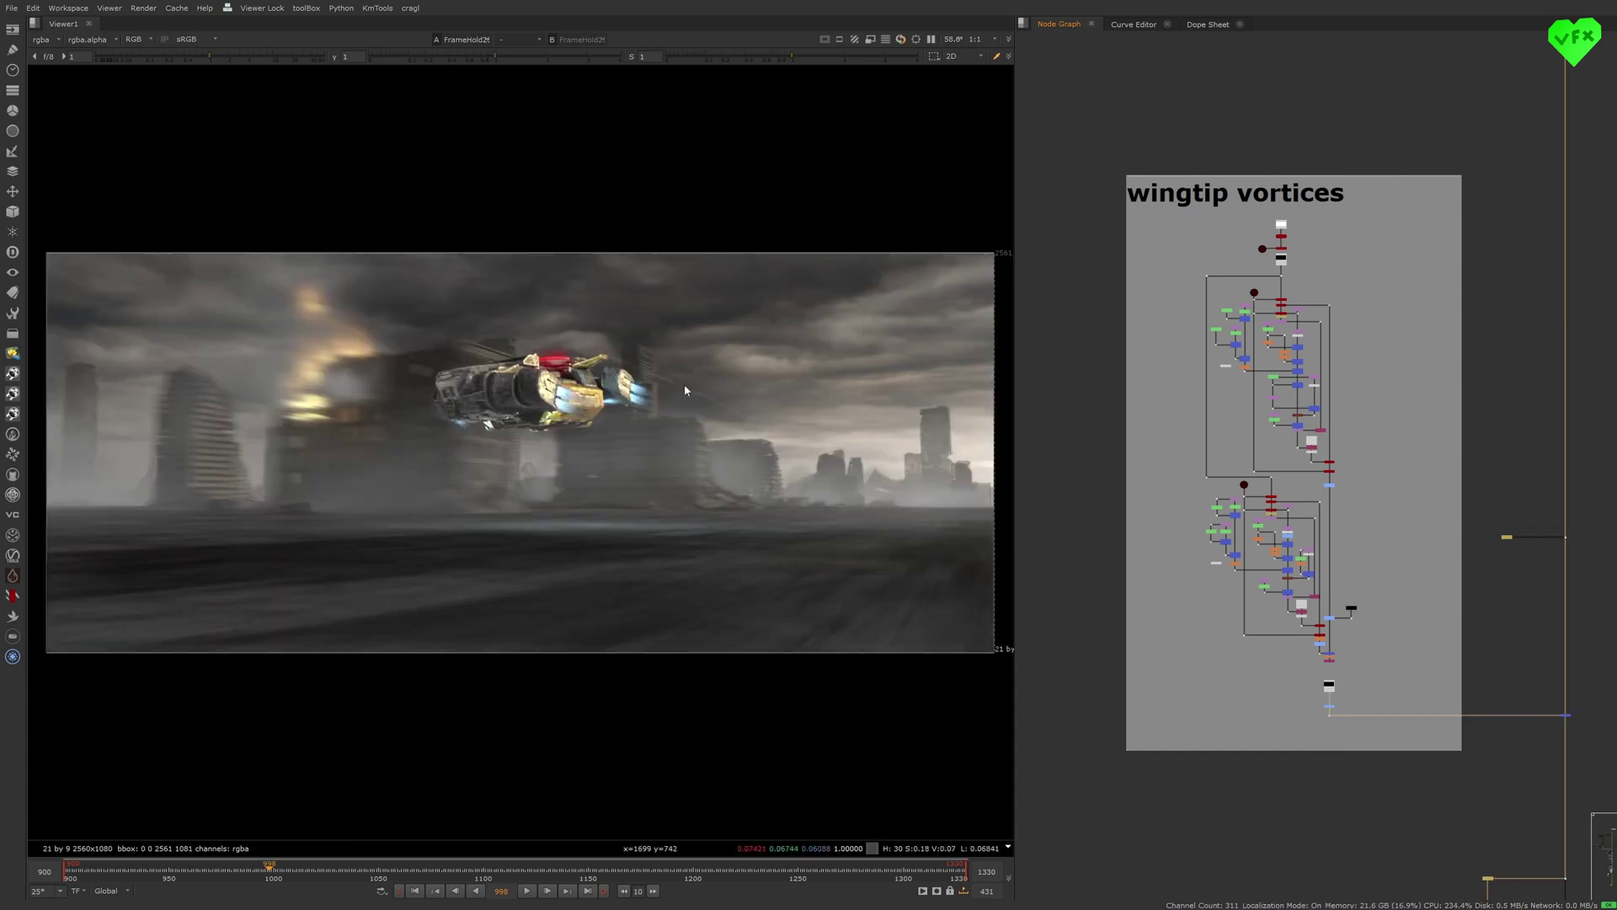
{"action": "left_click_drag", "start_coordinate": [1487, 549], "coordinate": [1538, 520]}
{"action": "key", "text": "1"}
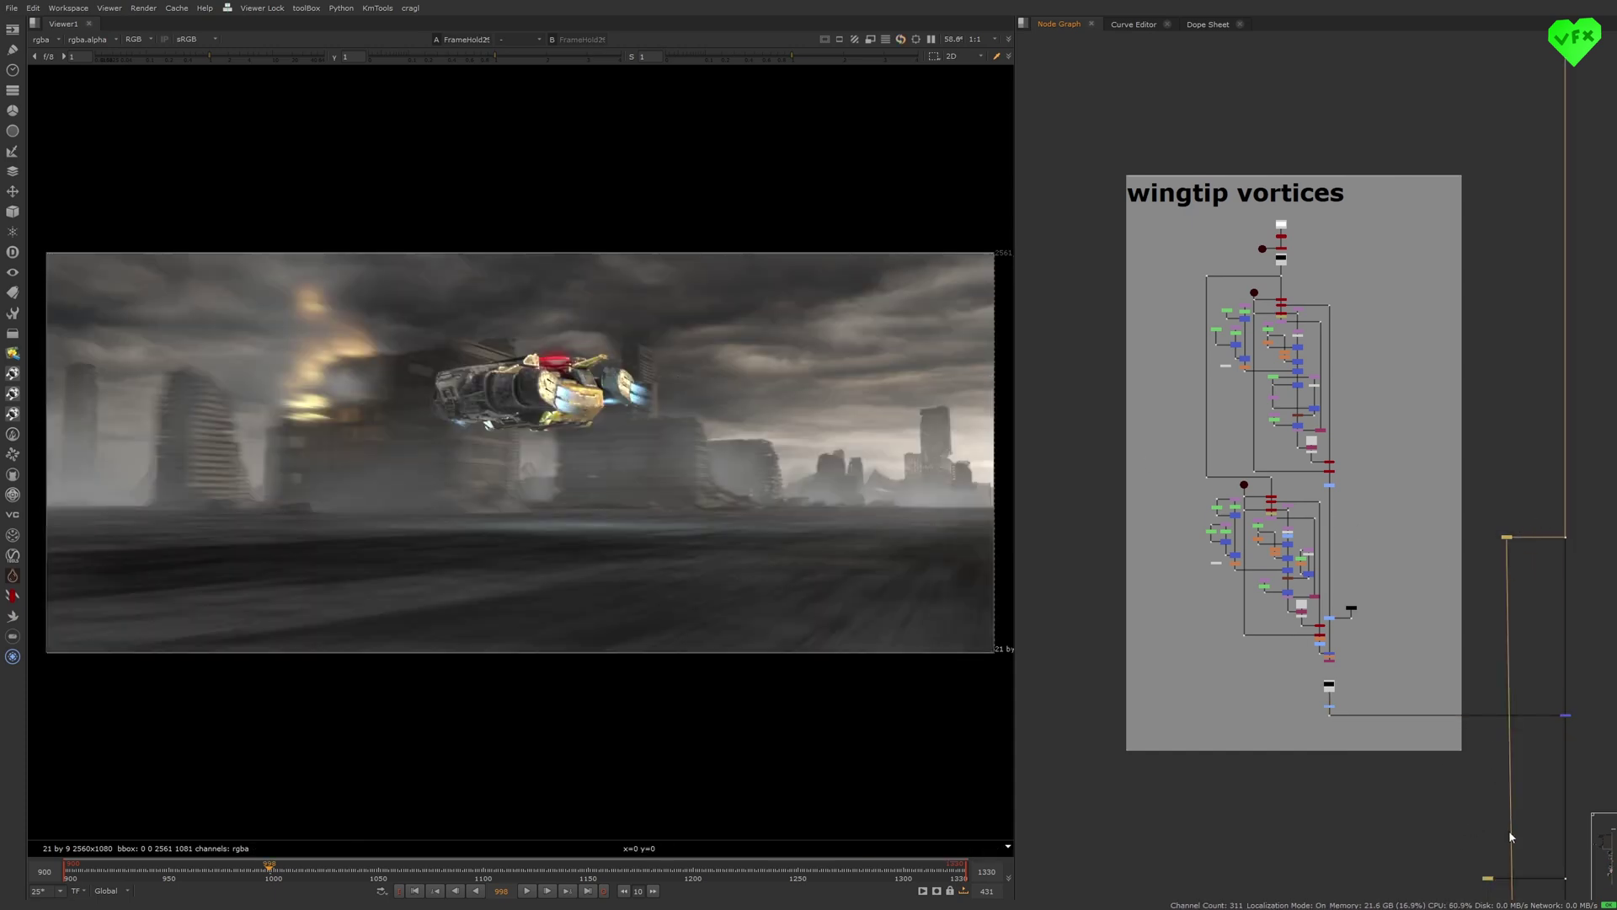
{"action": "left_click_drag", "start_coordinate": [1509, 831], "coordinate": [1474, 887]}
{"action": "key", "text": "1"}
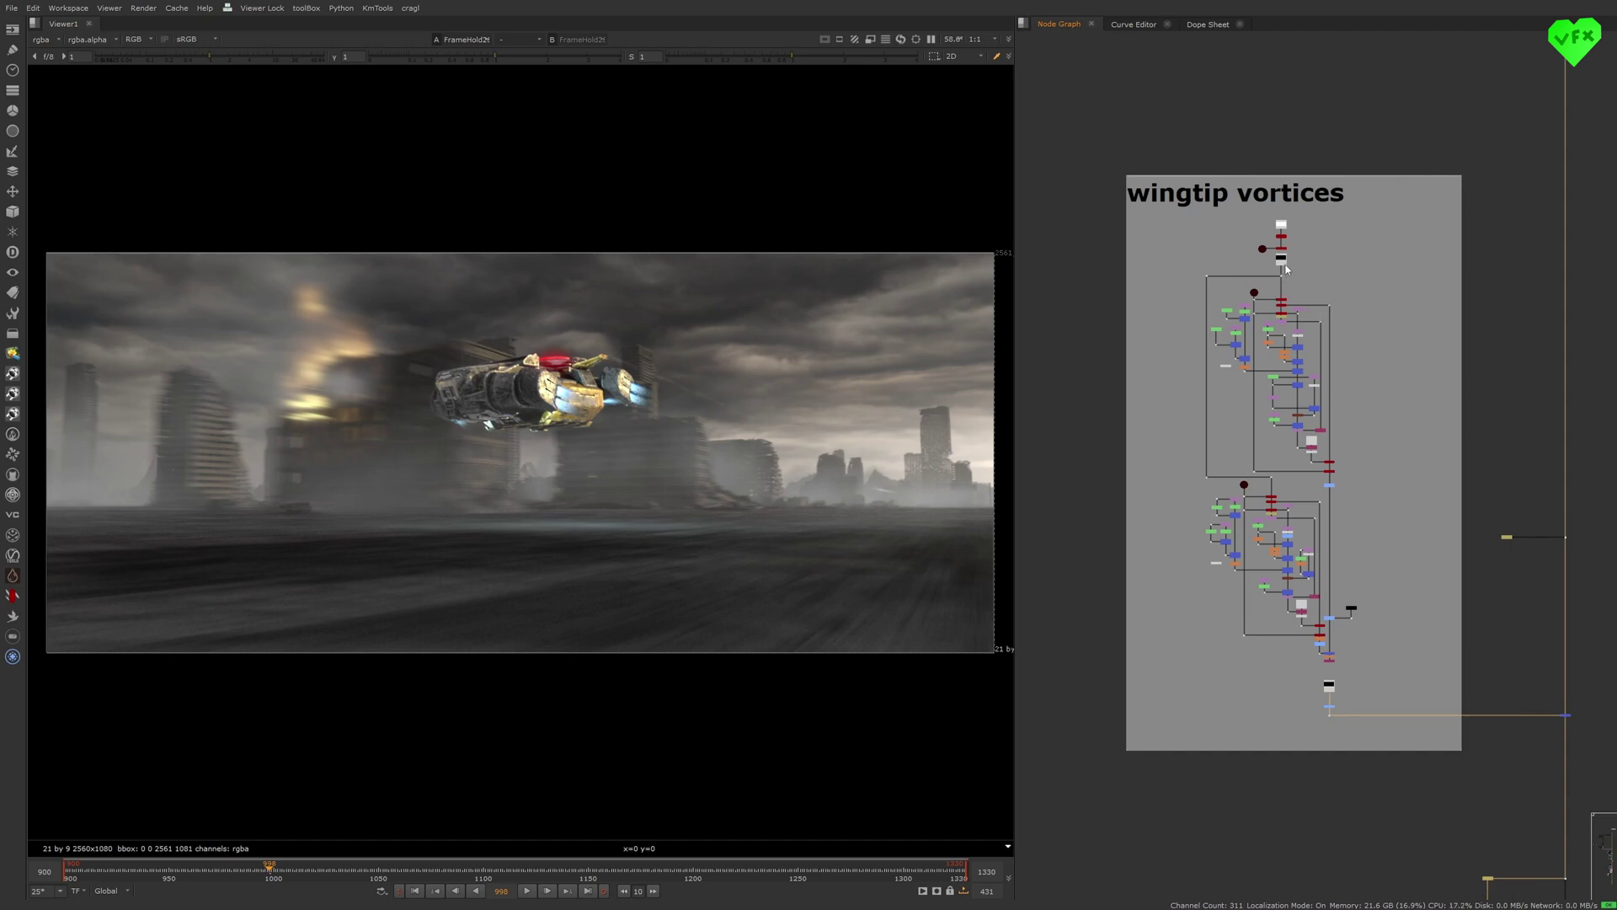
- Display READ25 at the start of the wingtip vortices setup, followed by a magnified view of the FogTrail30k reformat
{"action": "scroll", "coordinate": [1285, 264], "scroll_direction": "up", "scroll_amount": 5}
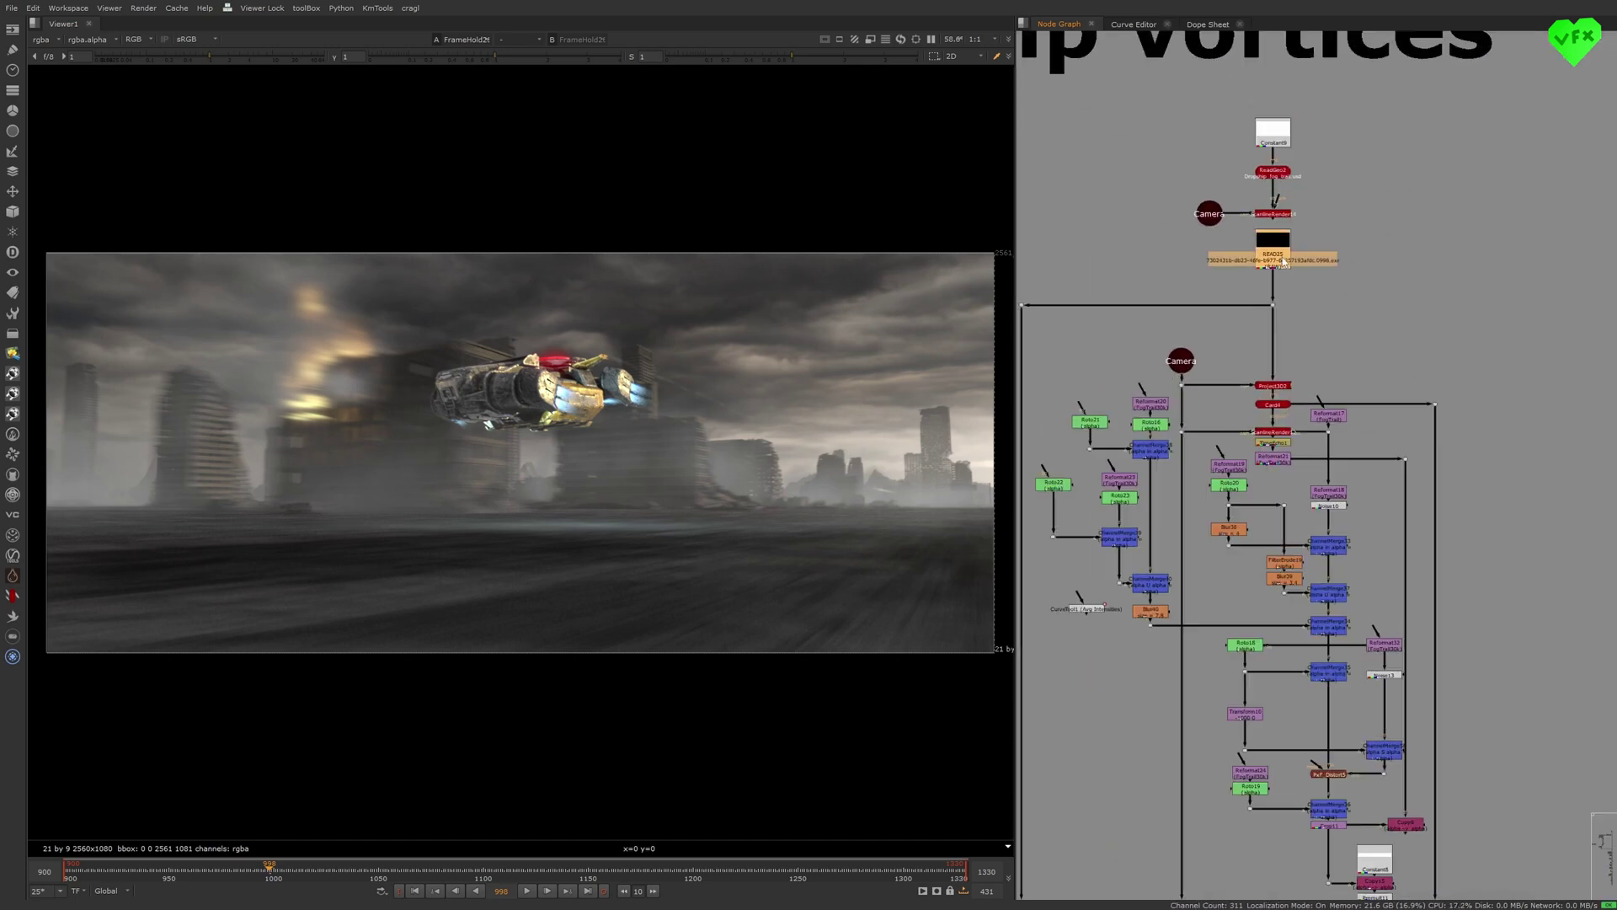
{"action": "key", "text": "1"}
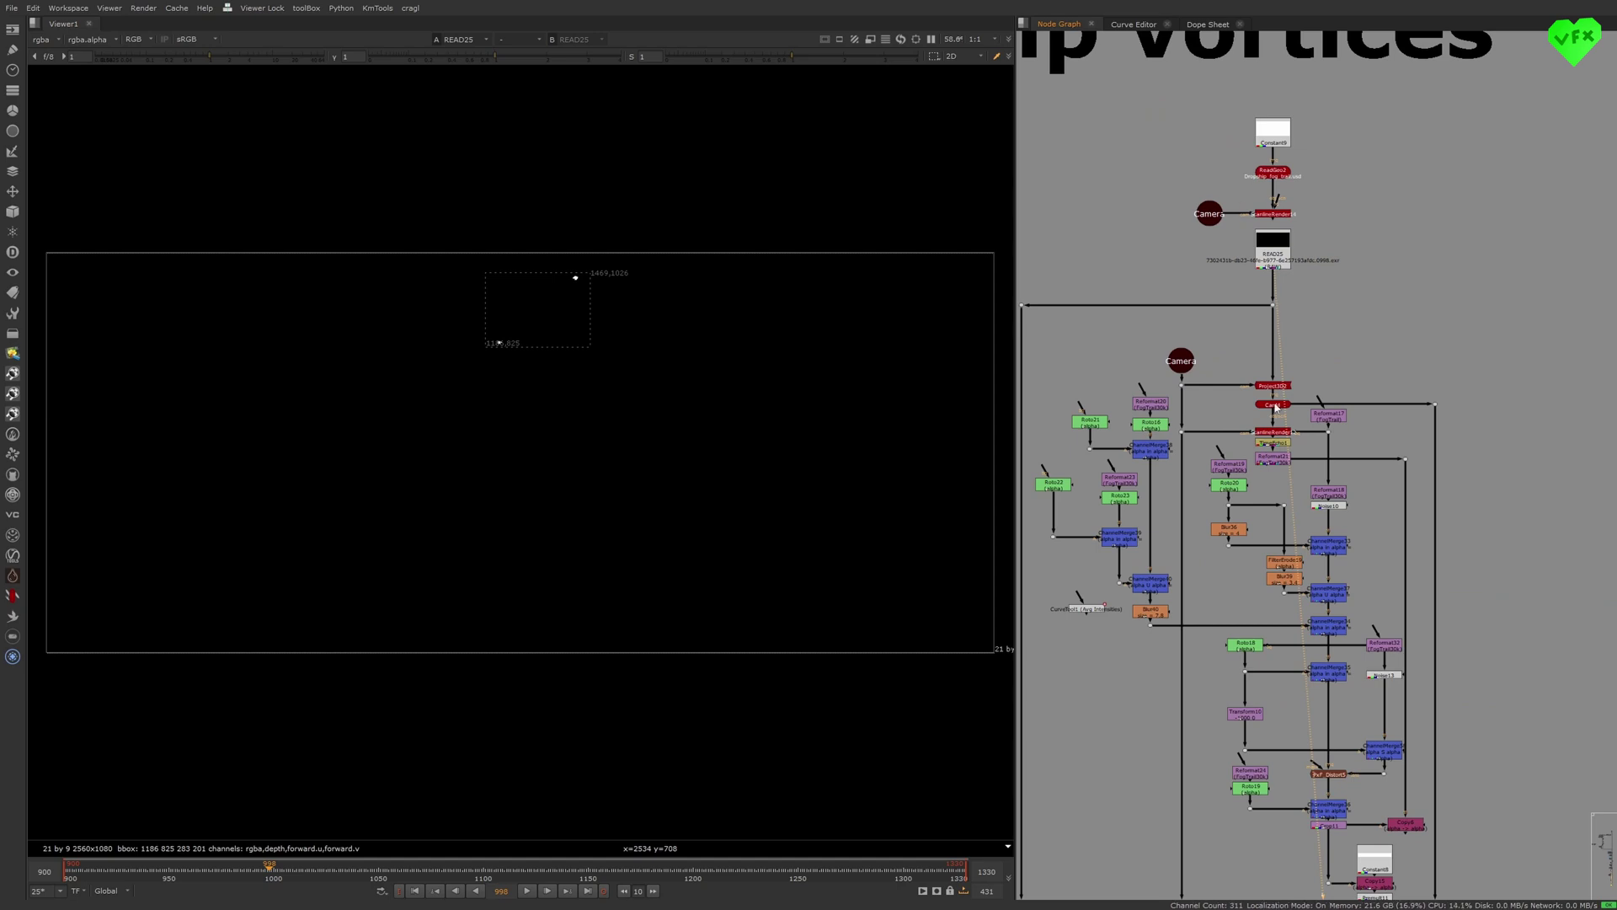
{"action": "middle_click_drag", "start_coordinate": [1276, 467], "coordinate": [1283, 334]}
{"action": "left_click", "coordinate": [1289, 328]}
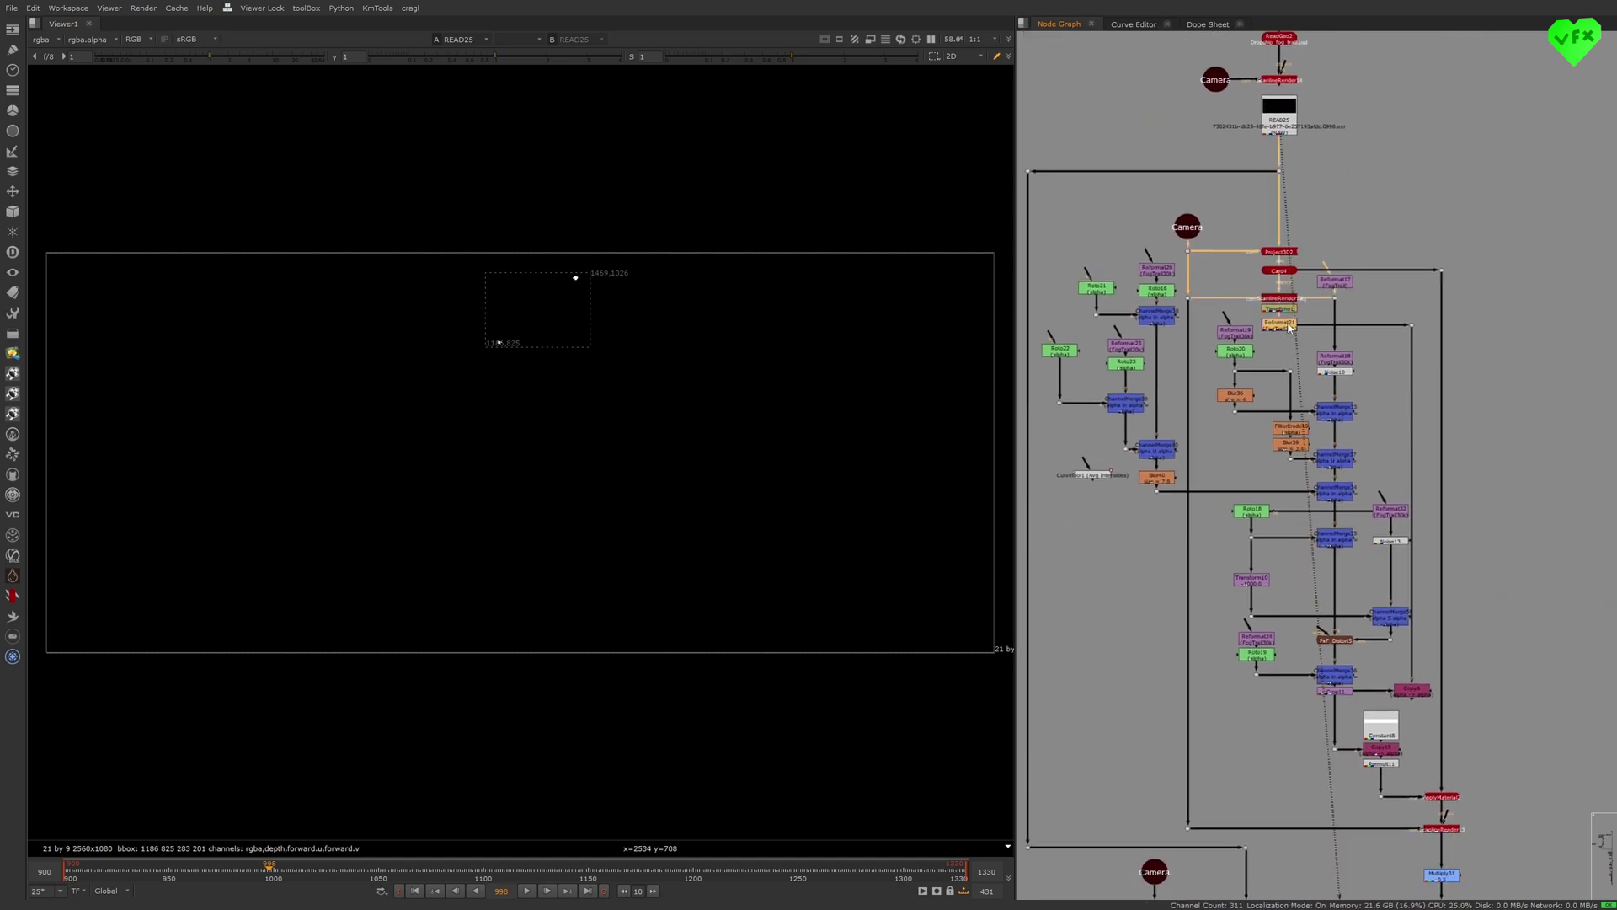
{"action": "key", "text": "1"}
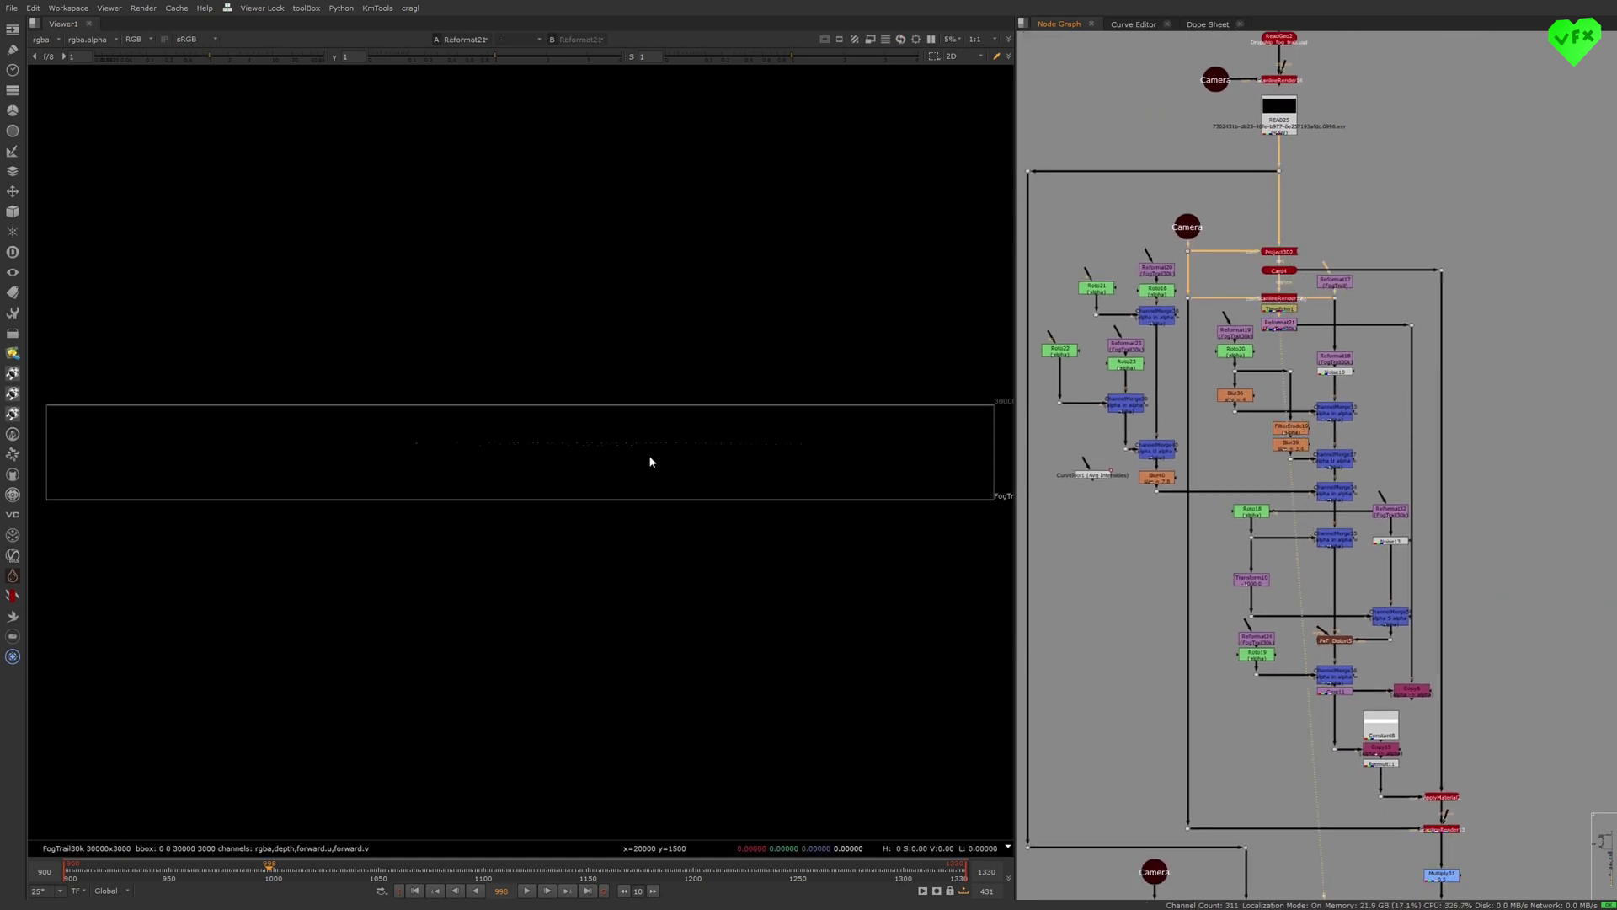
{"action": "scroll", "coordinate": [620, 440], "scroll_direction": "up", "scroll_amount": 4}
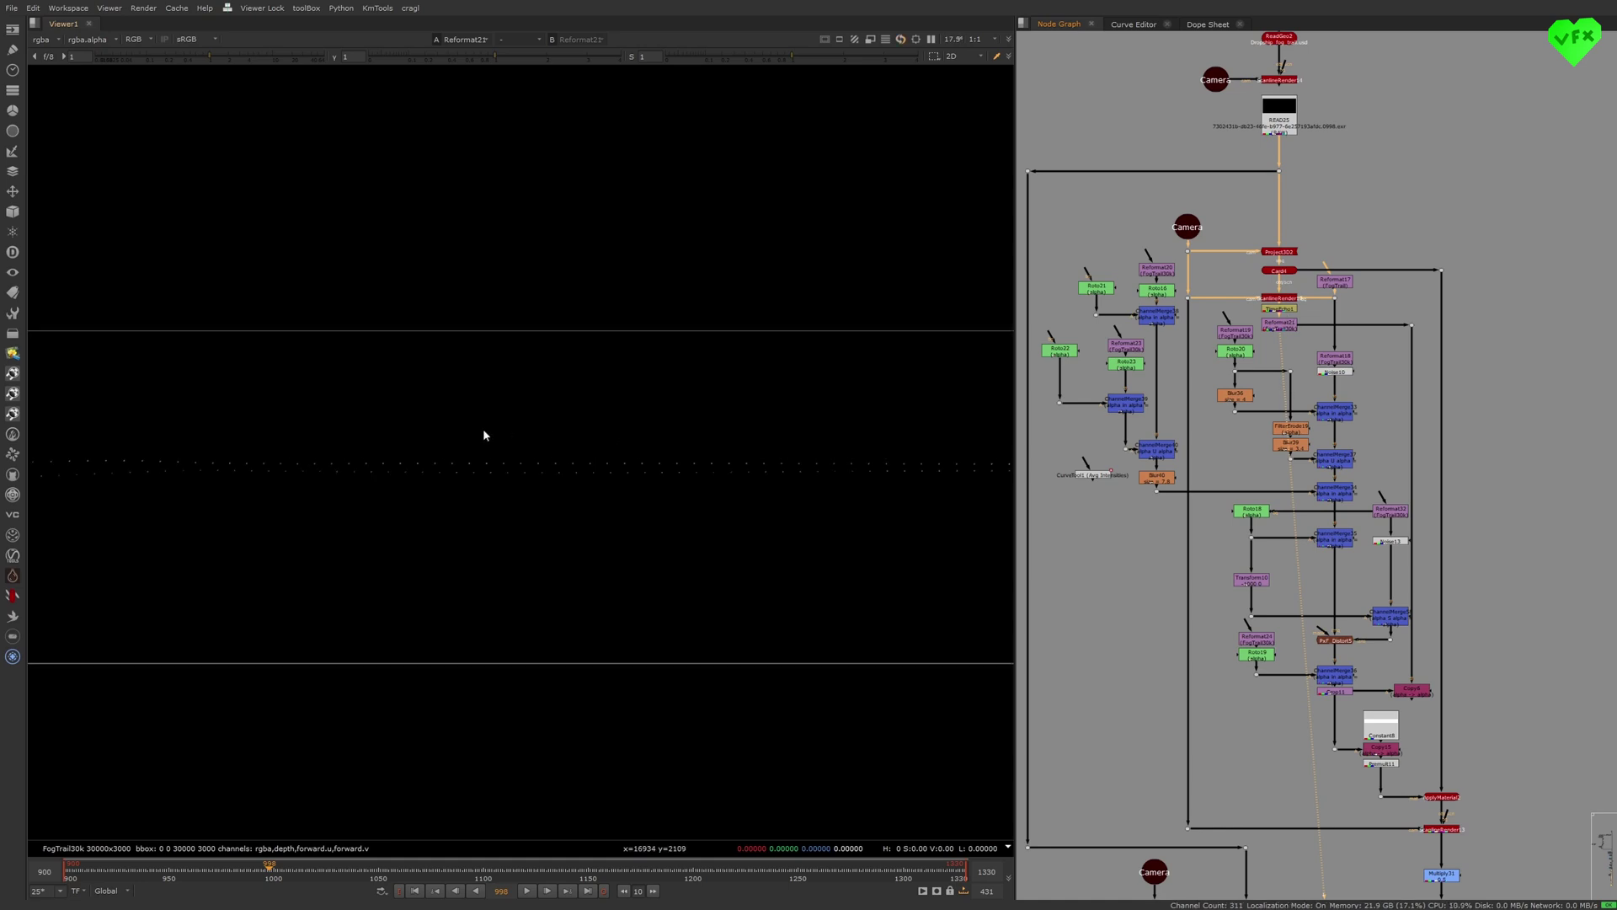
- Display the Premult at the end of the first wingtip trail branch
{"action": "middle_click_drag", "start_coordinate": [1382, 635], "coordinate": [1415, 489]}
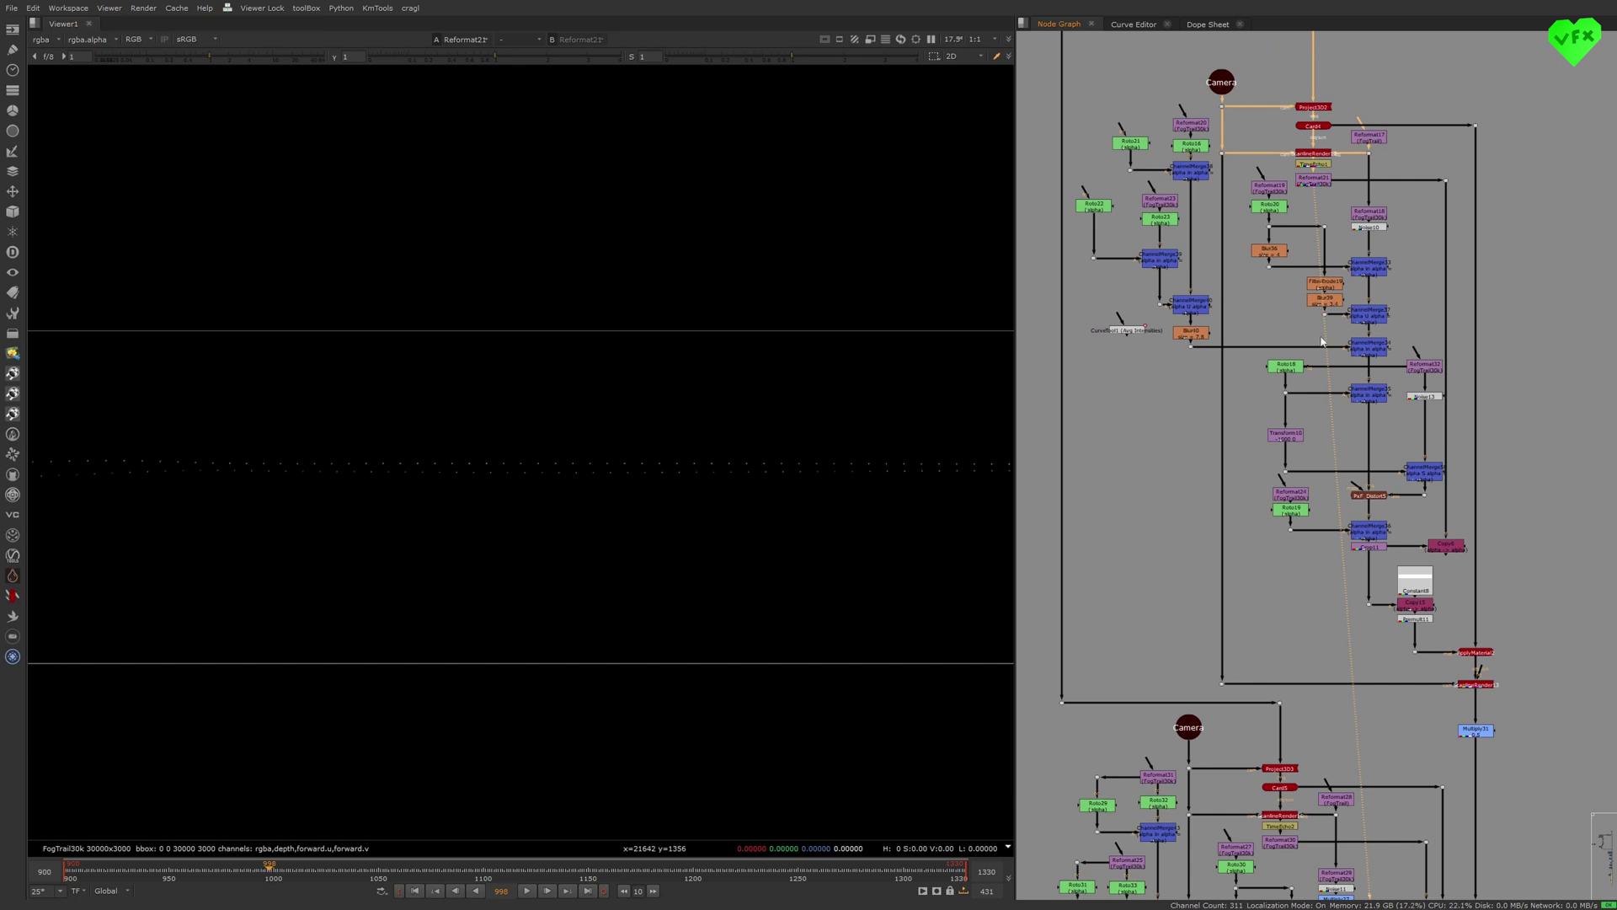
{"action": "left_click", "coordinate": [1416, 620]}
{"action": "key", "text": "1"}
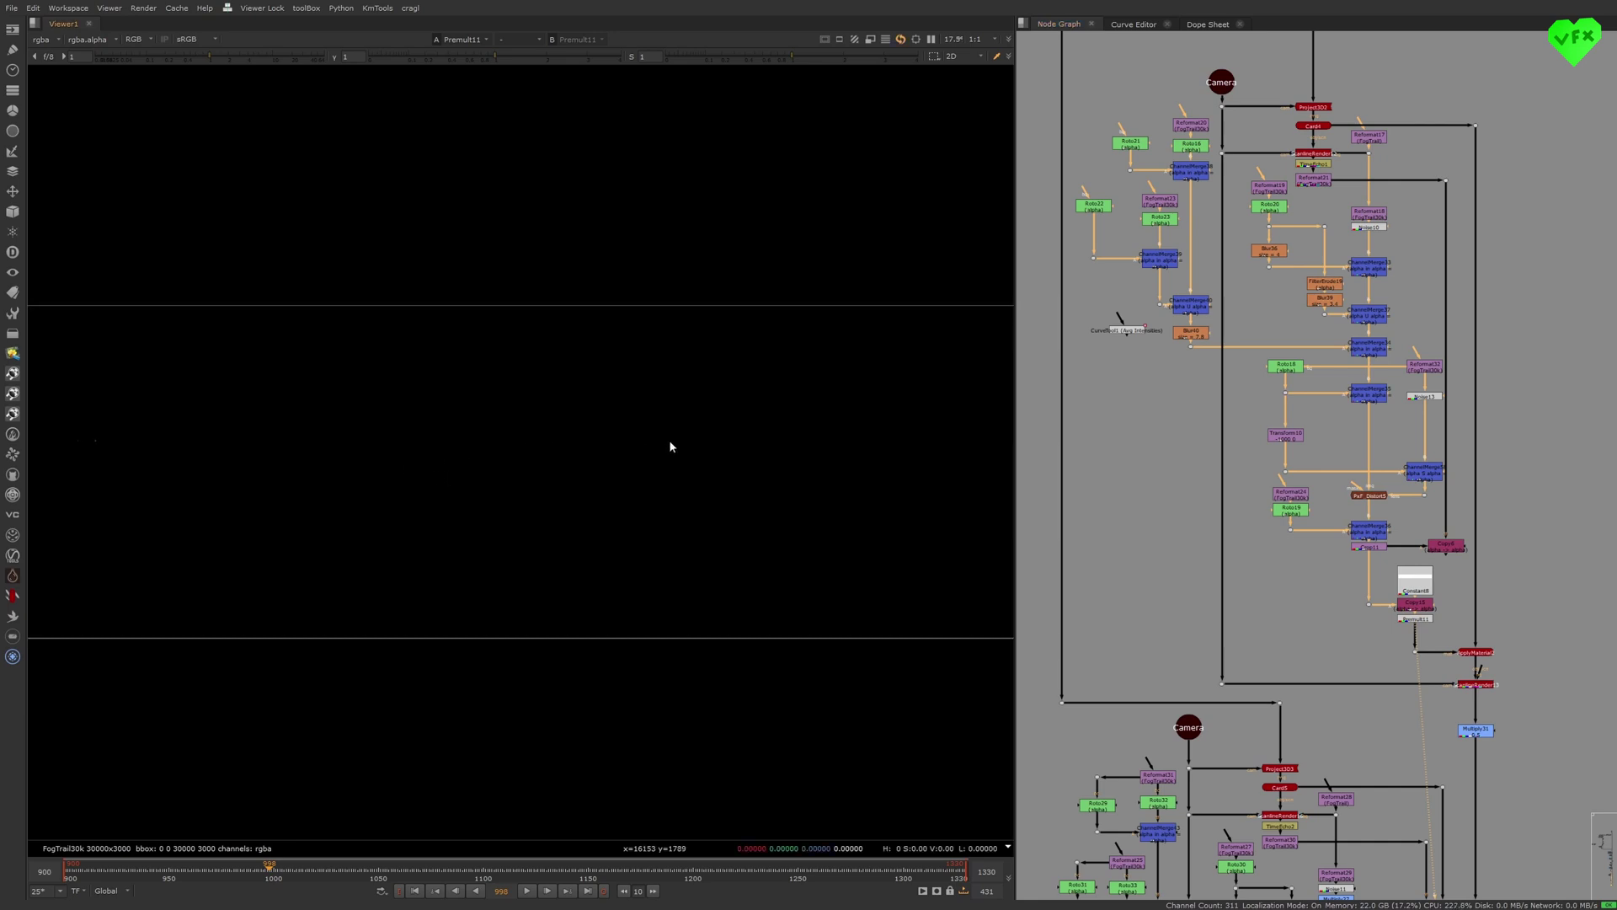
- Display READ26 at the end of the wingtip vortices setup and scrub the trails forward from around frame 1000
{"action": "scroll", "coordinate": [571, 530], "scroll_direction": "up", "scroll_amount": 5}
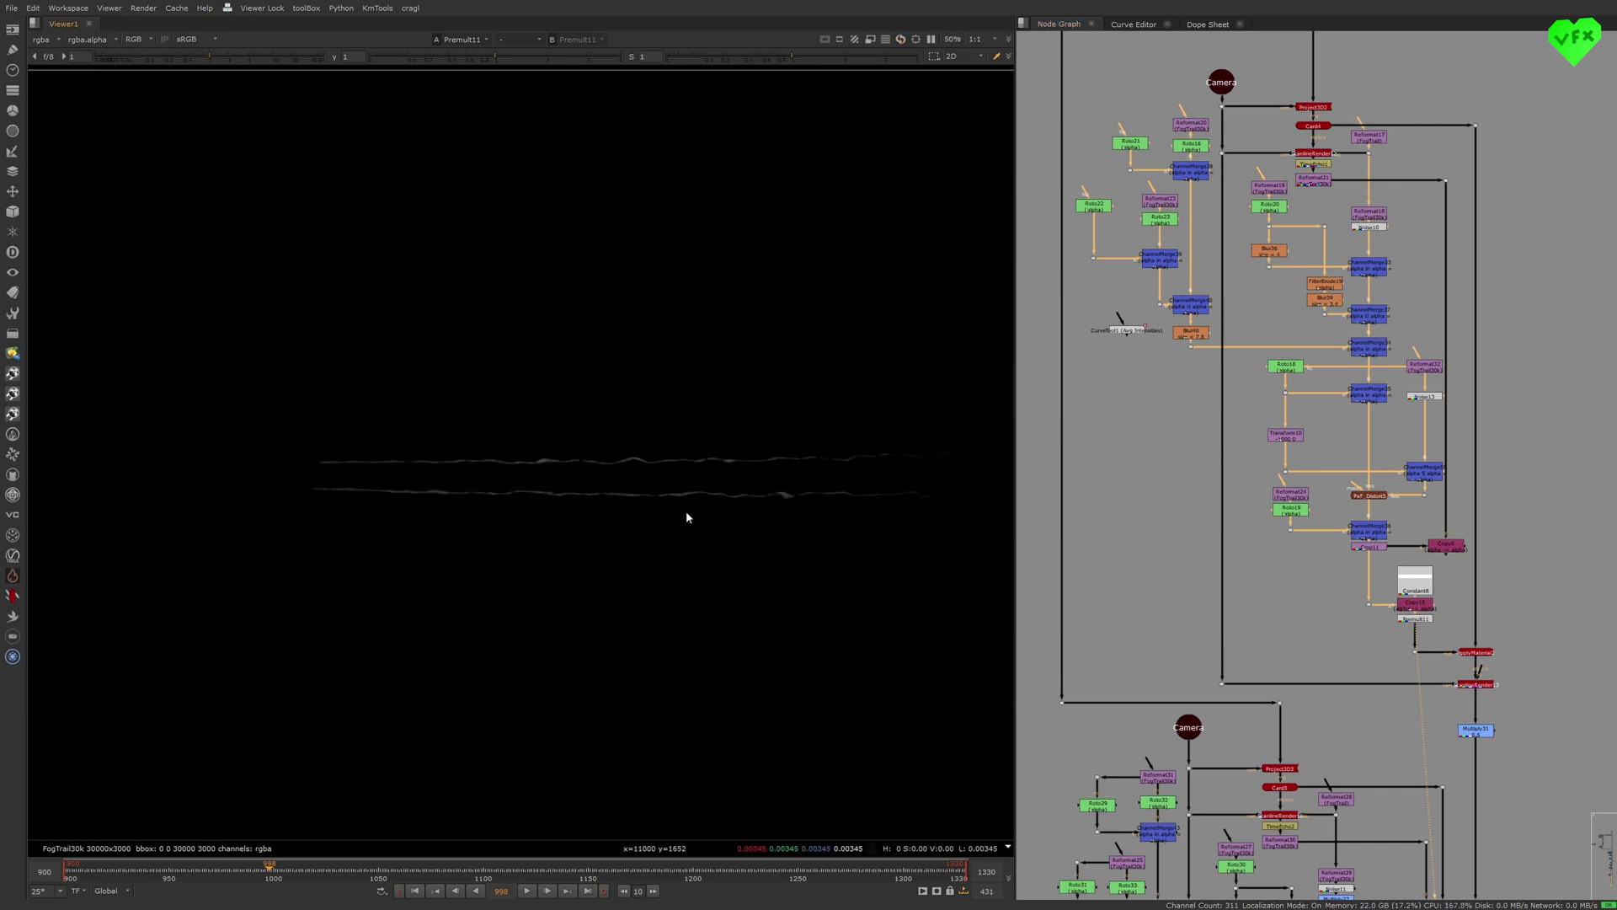
{"action": "middle_click_drag", "start_coordinate": [1394, 629], "coordinate": [1331, 286]}
{"action": "scroll", "coordinate": [1331, 286], "scroll_direction": "down", "scroll_amount": 5}
{"action": "scroll", "coordinate": [1372, 555], "scroll_direction": "up", "scroll_amount": 4}
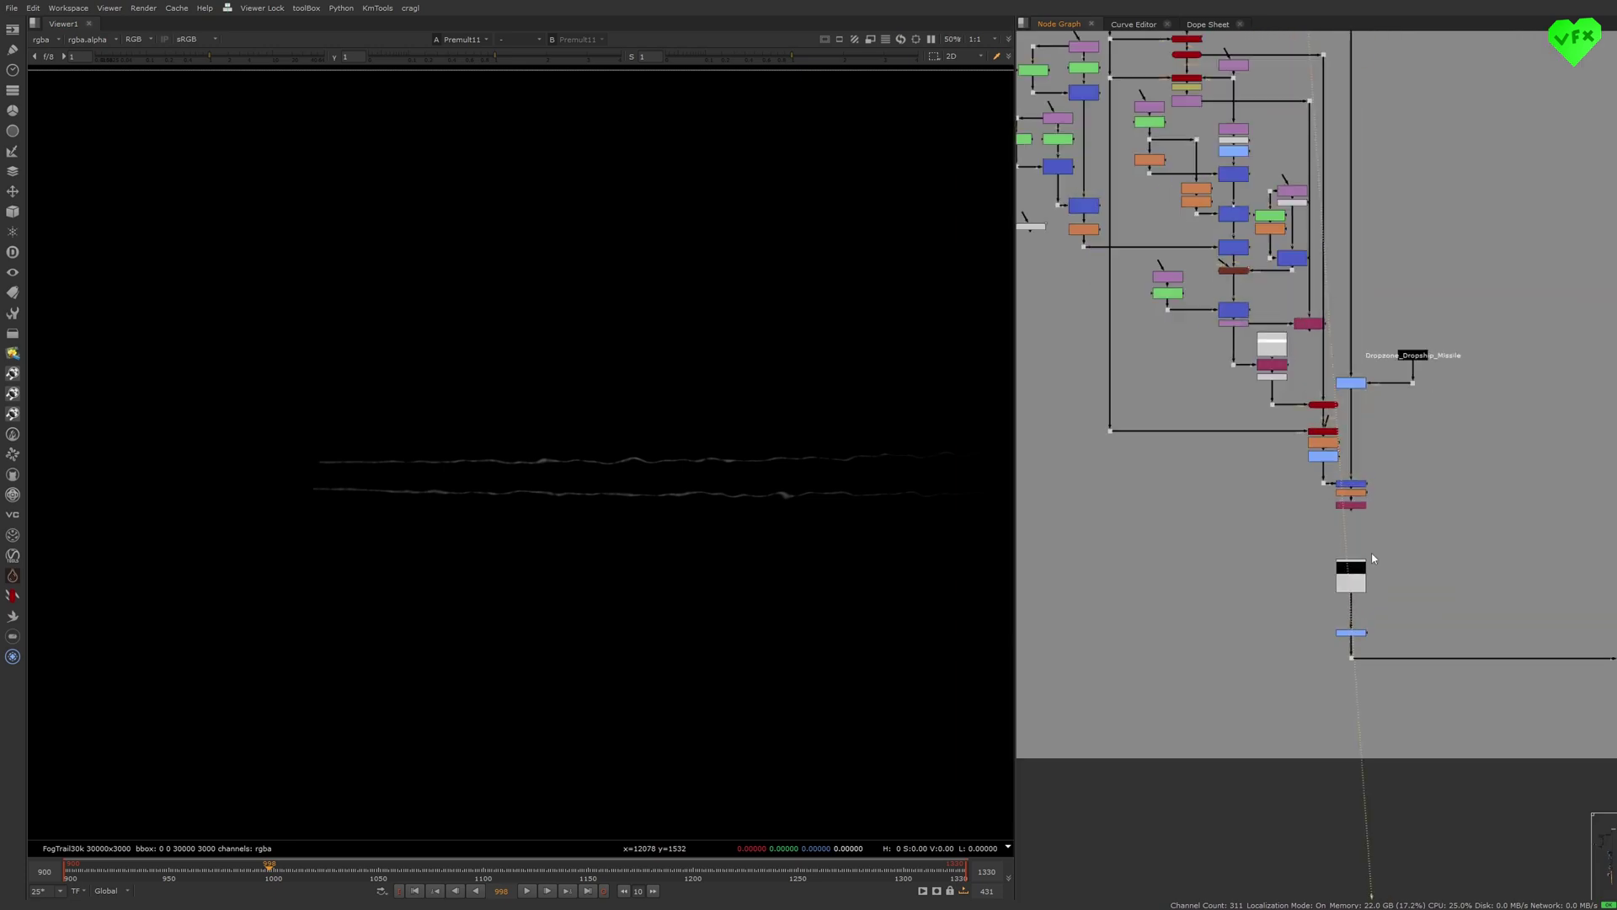
{"action": "left_click", "coordinate": [1359, 574]}
{"action": "key", "text": "1"}
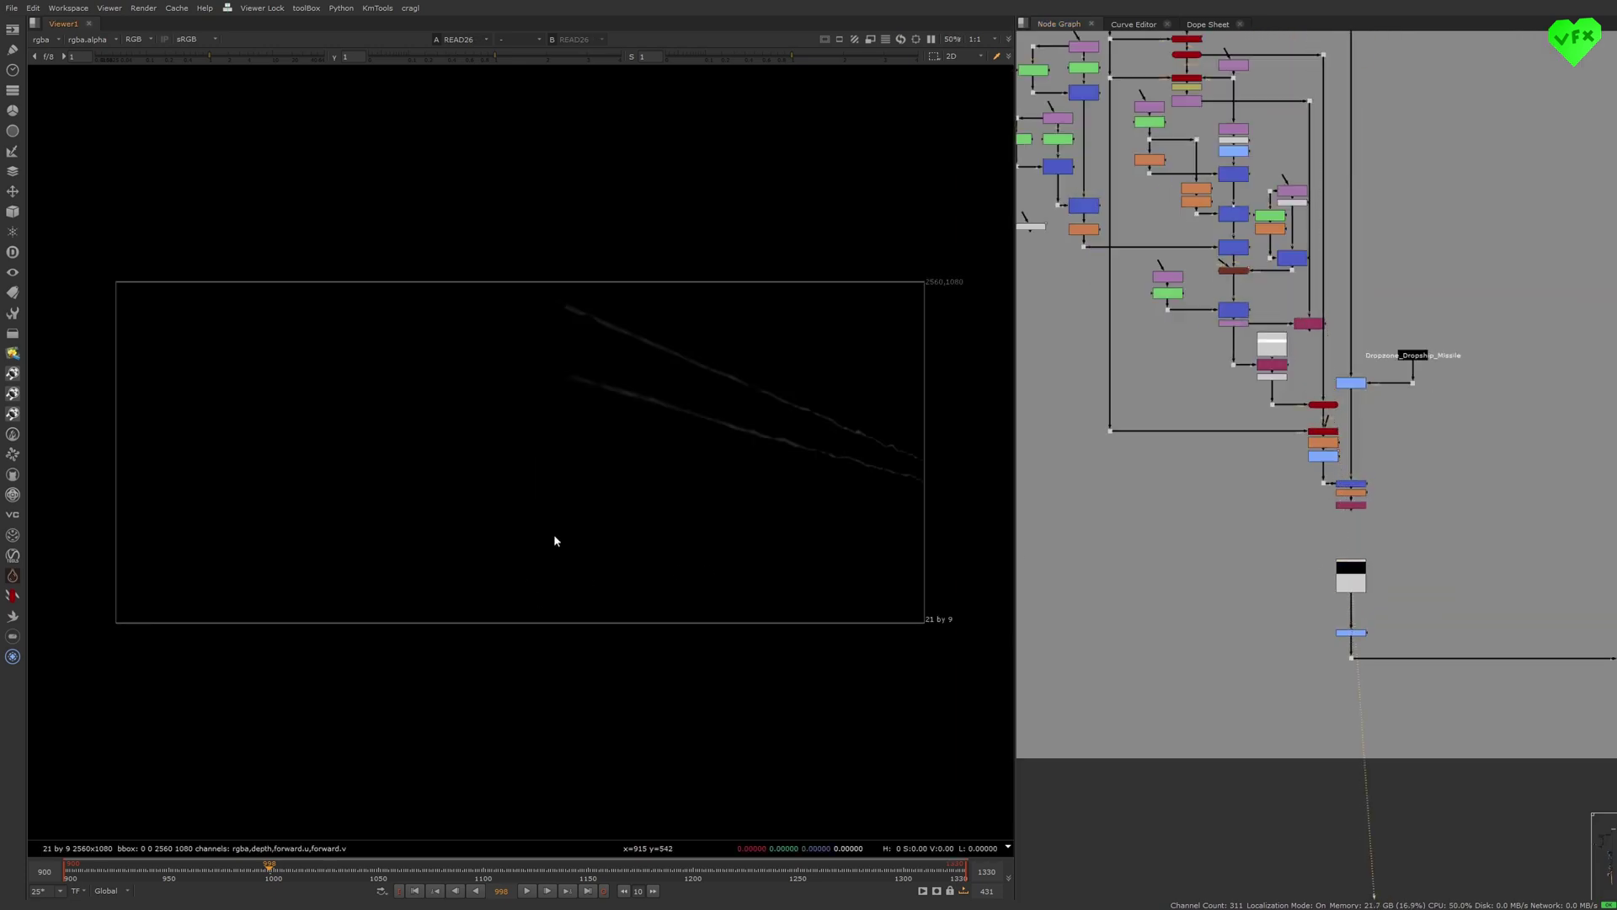
{"action": "mouse_move", "coordinate": [269, 873]}
{"action": "left_mouse_down"}
{"action": "mouse_move", "coordinate": [145, 861]}
{"action": "mouse_move", "coordinate": [367, 870]}
{"action": "left_mouse_up"}
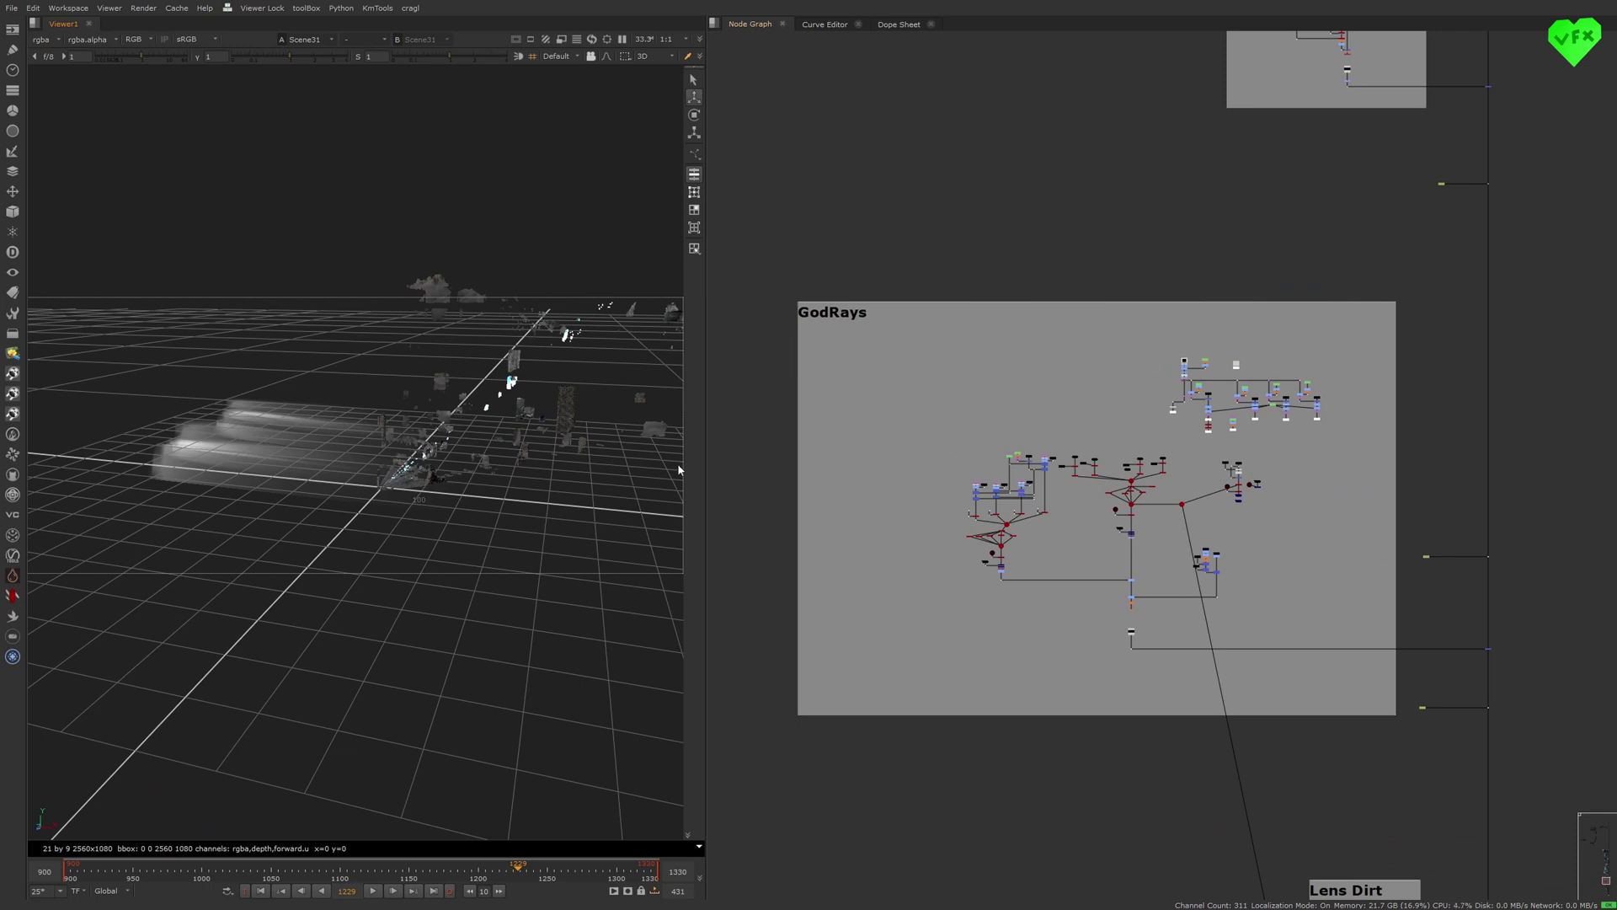
- Orbit around Scene31 in the 3D view to examine the god rays volumes and surrounding geometry from other angles
{"action": "mouse_move", "coordinate": [313, 454]}
{"action": "left_mouse_down", "text": "ctrl"}
{"action": "mouse_move", "coordinate": [295, 362]}
{"action": "mouse_move", "coordinate": [244, 417]}
{"action": "mouse_move", "coordinate": [370, 409]}
{"action": "mouse_move", "coordinate": [344, 406]}
{"action": "left_mouse_up", "text": "ctrl"}
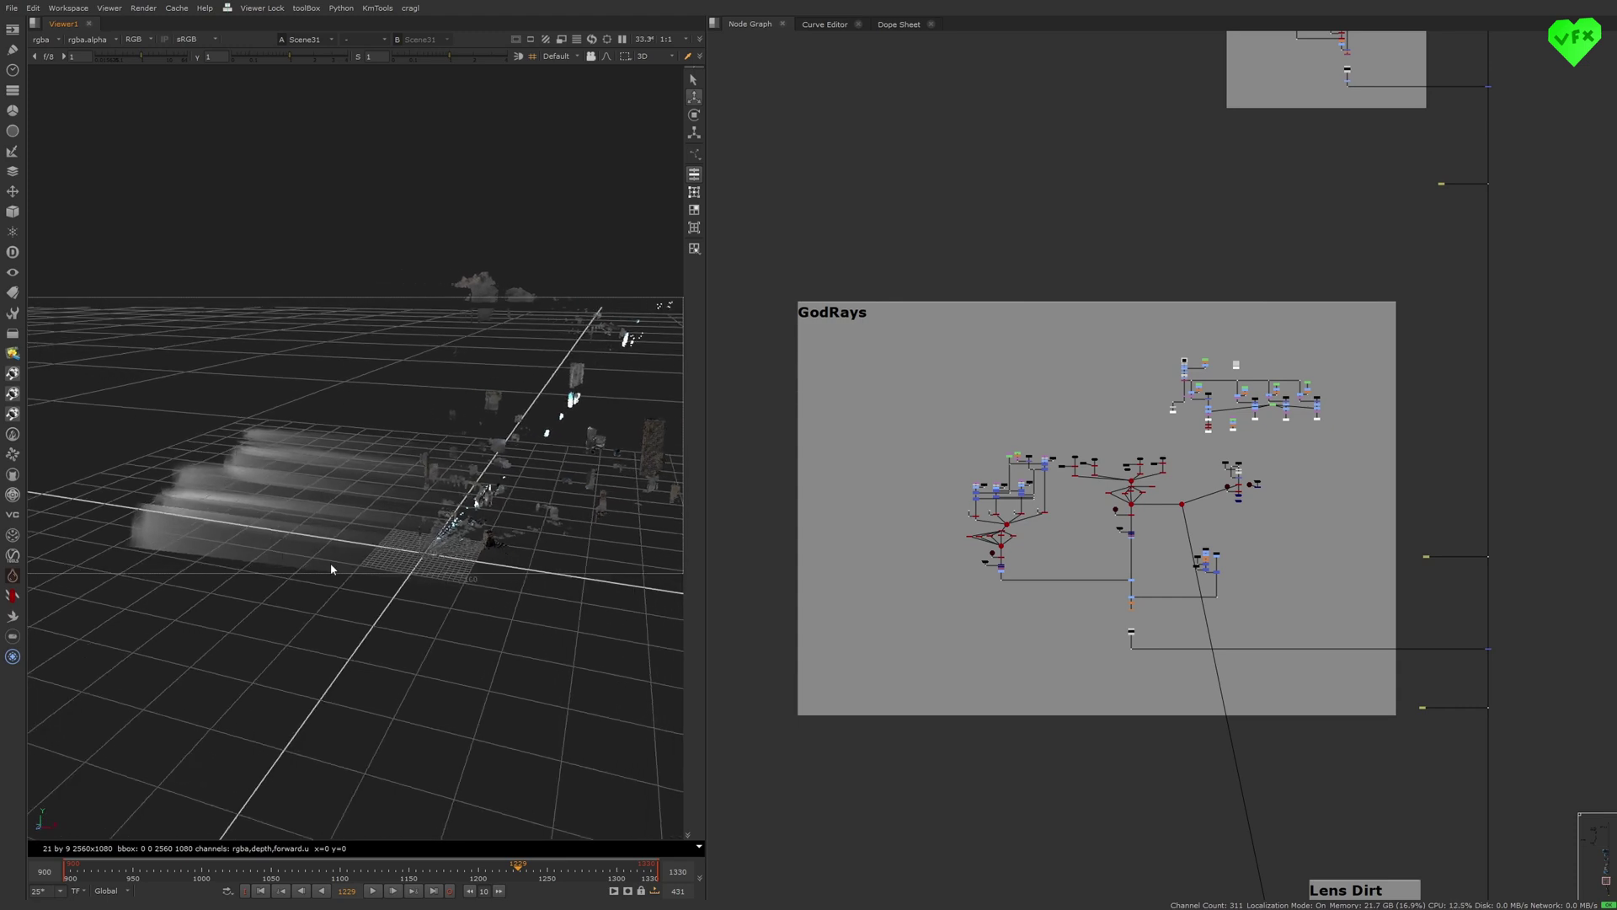
{"action": "left_click_drag", "start_coordinate": [307, 589], "coordinate": [409, 567], "text": "ctrl"}
- Display Merge1 at the output of the largest backdrop in the script and scrub back to frame 1177
{"action": "scroll", "coordinate": [990, 277], "scroll_direction": "down", "scroll_amount": 10}
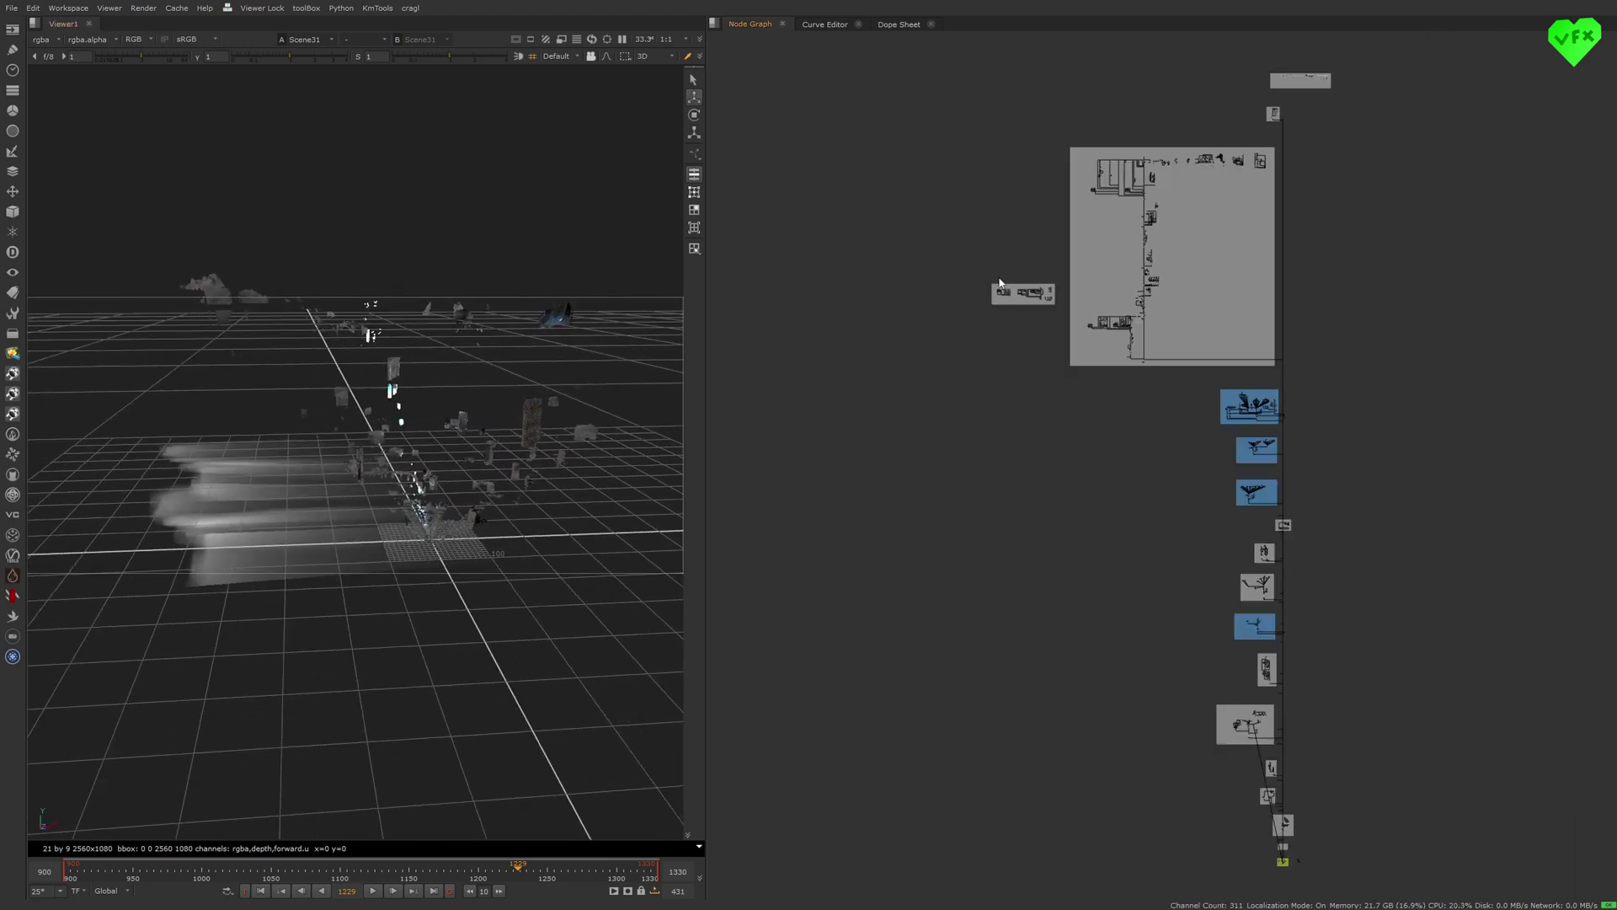
{"action": "left_click", "coordinate": [1276, 358]}
{"action": "key", "text": "1"}
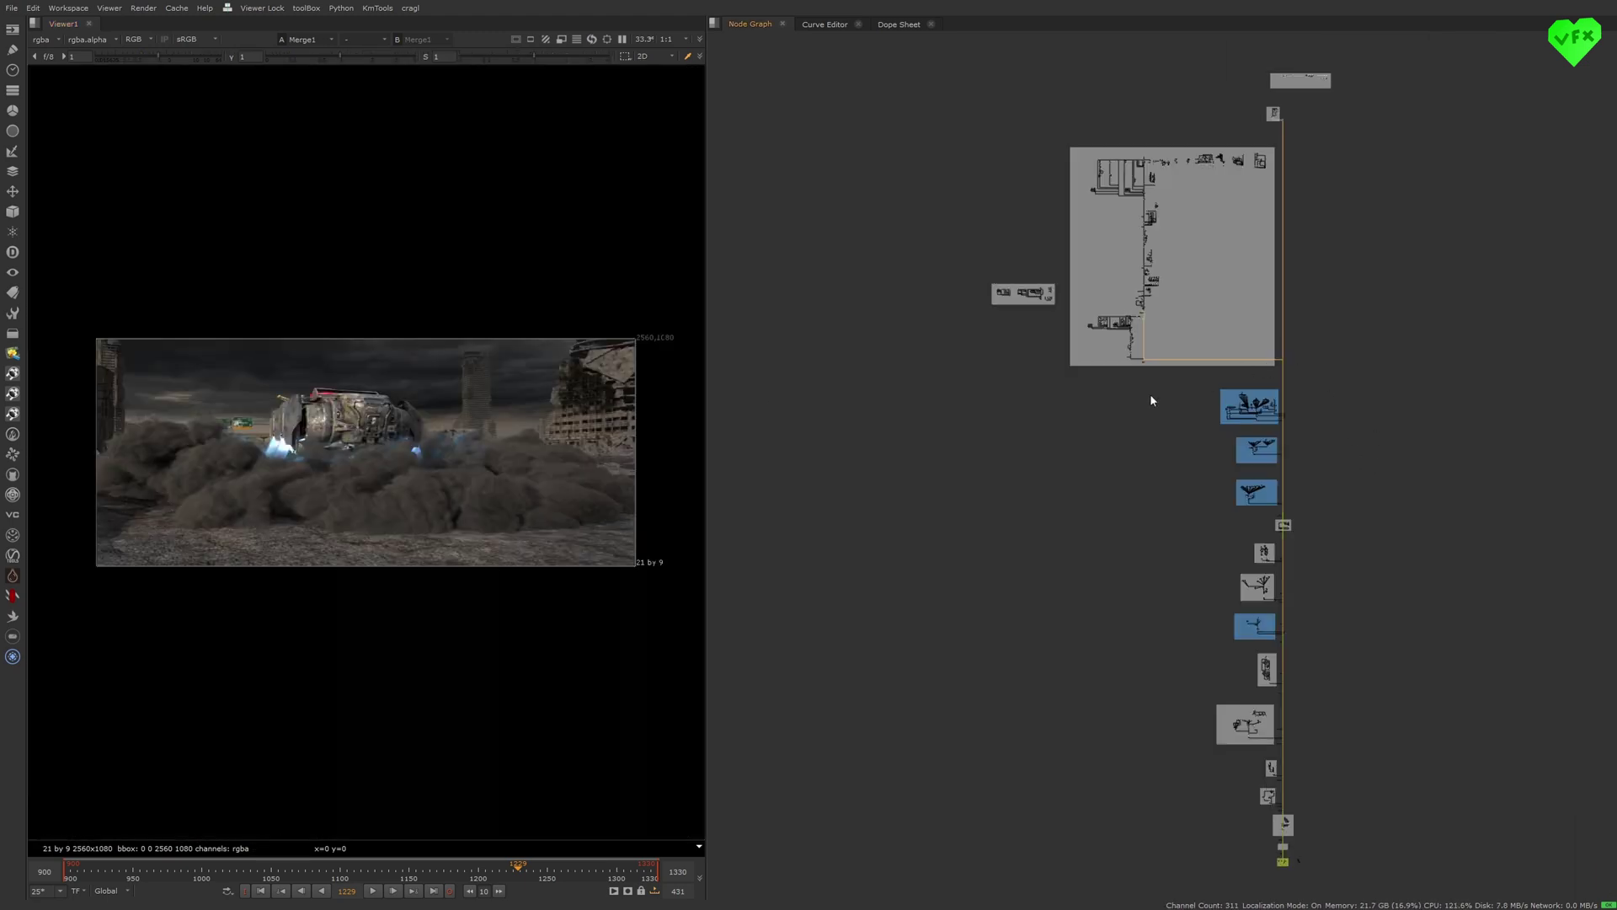
{"action": "left_click_drag", "start_coordinate": [498, 870], "coordinate": [450, 868]}
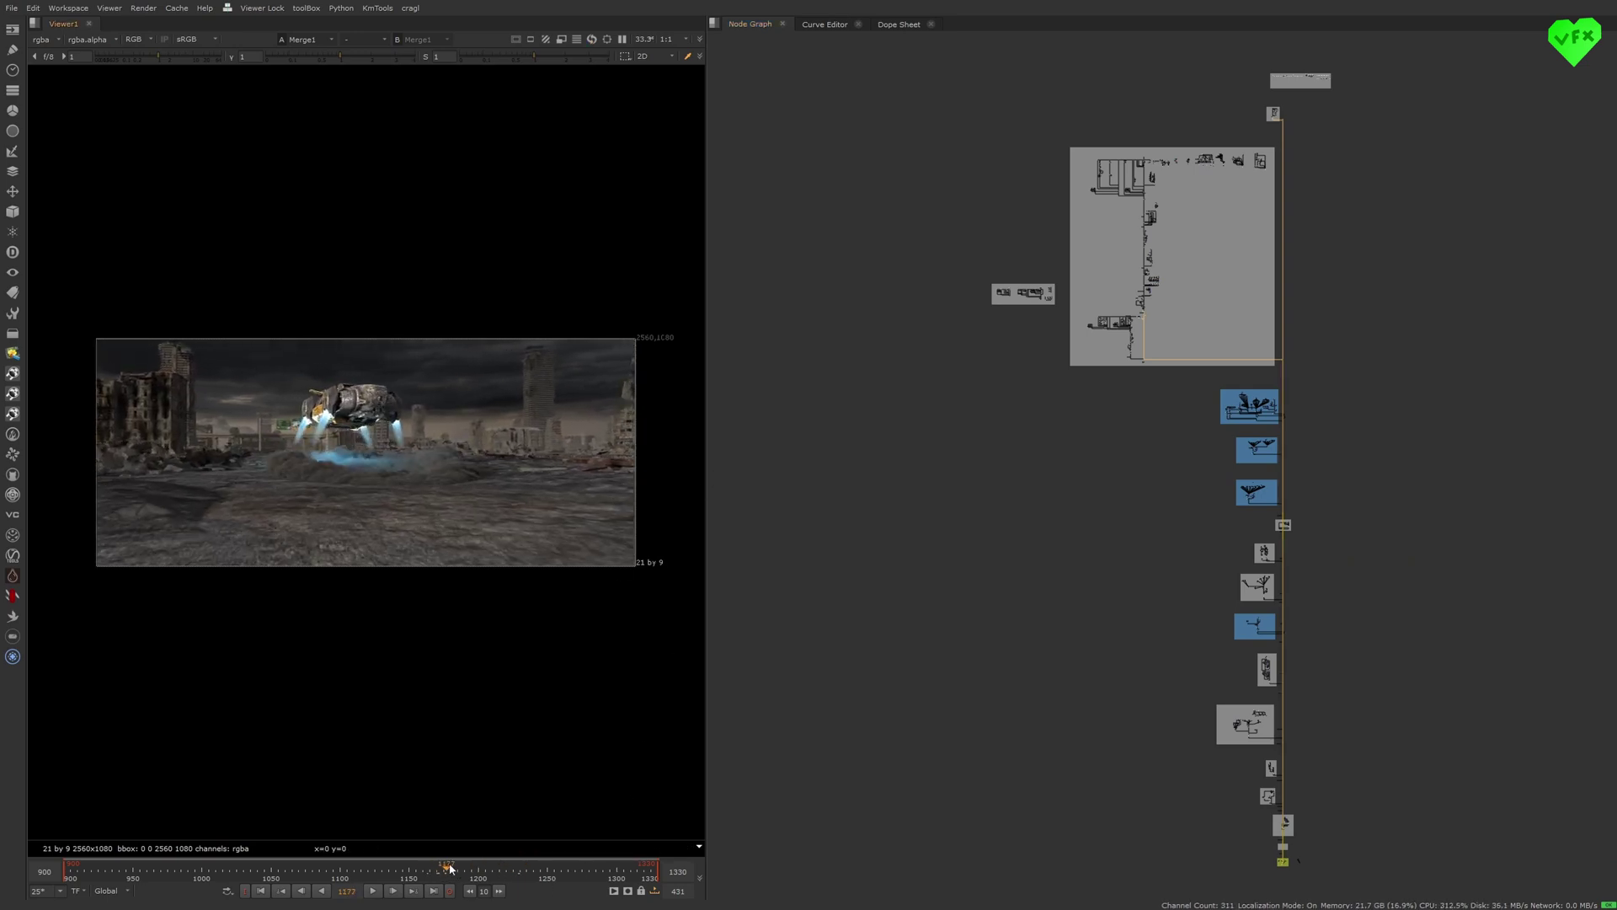
- Display READ41 in the final output backdrop at the end of the main pipe for comparison with Merge1
{"action": "scroll", "coordinate": [1308, 617], "scroll_direction": "down", "scroll_amount": 2}
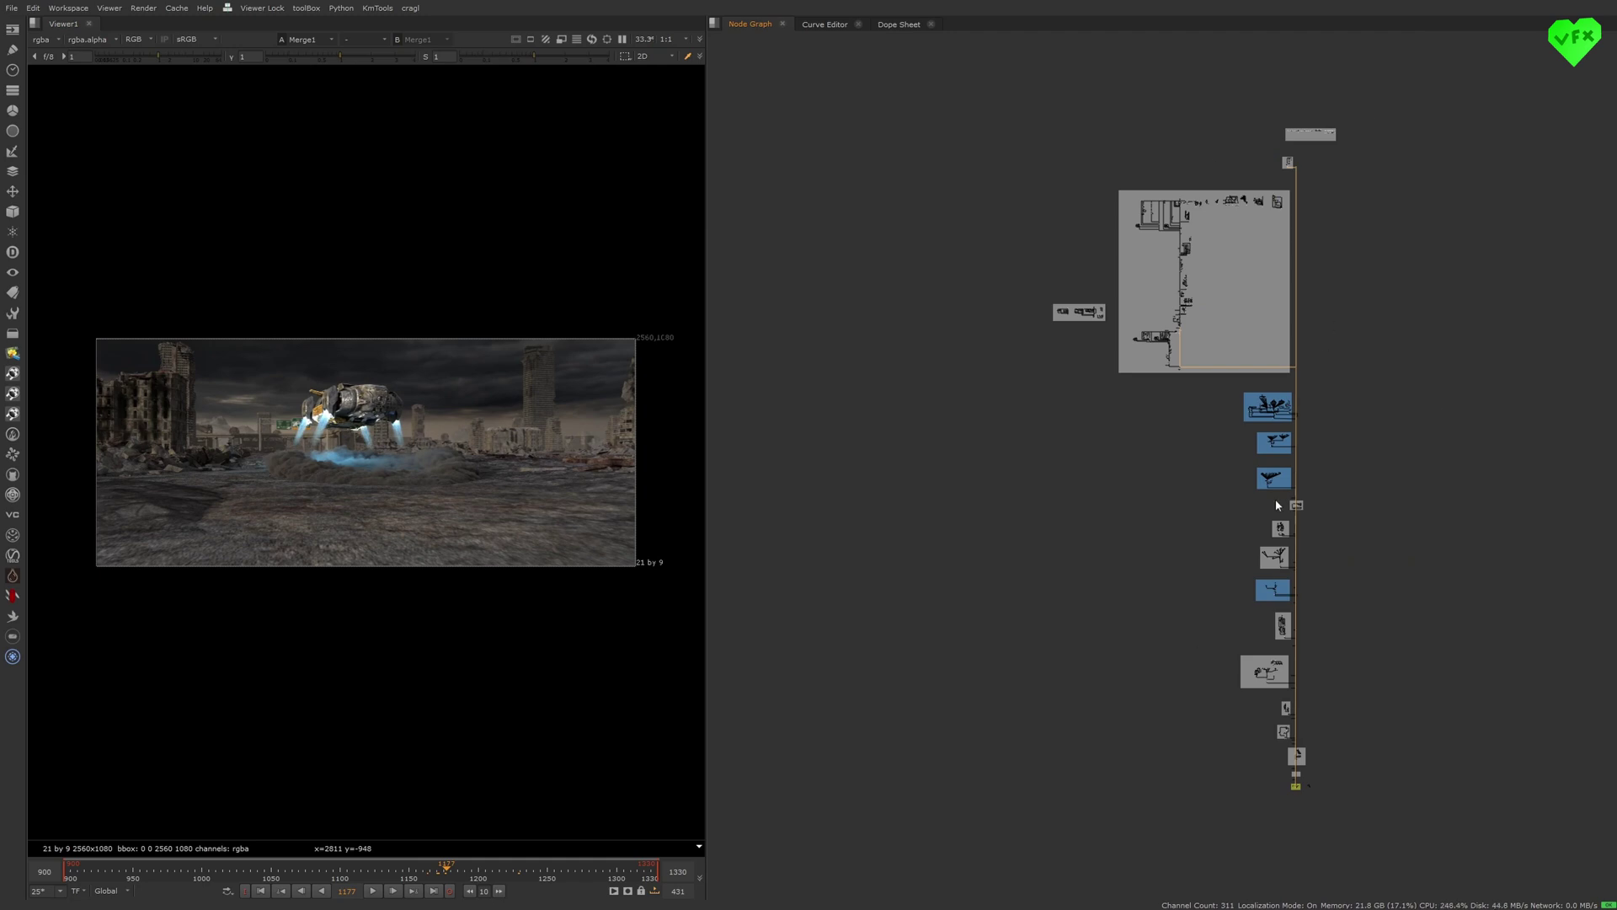
{"action": "scroll", "coordinate": [1302, 809], "scroll_direction": "up", "scroll_amount": 6}
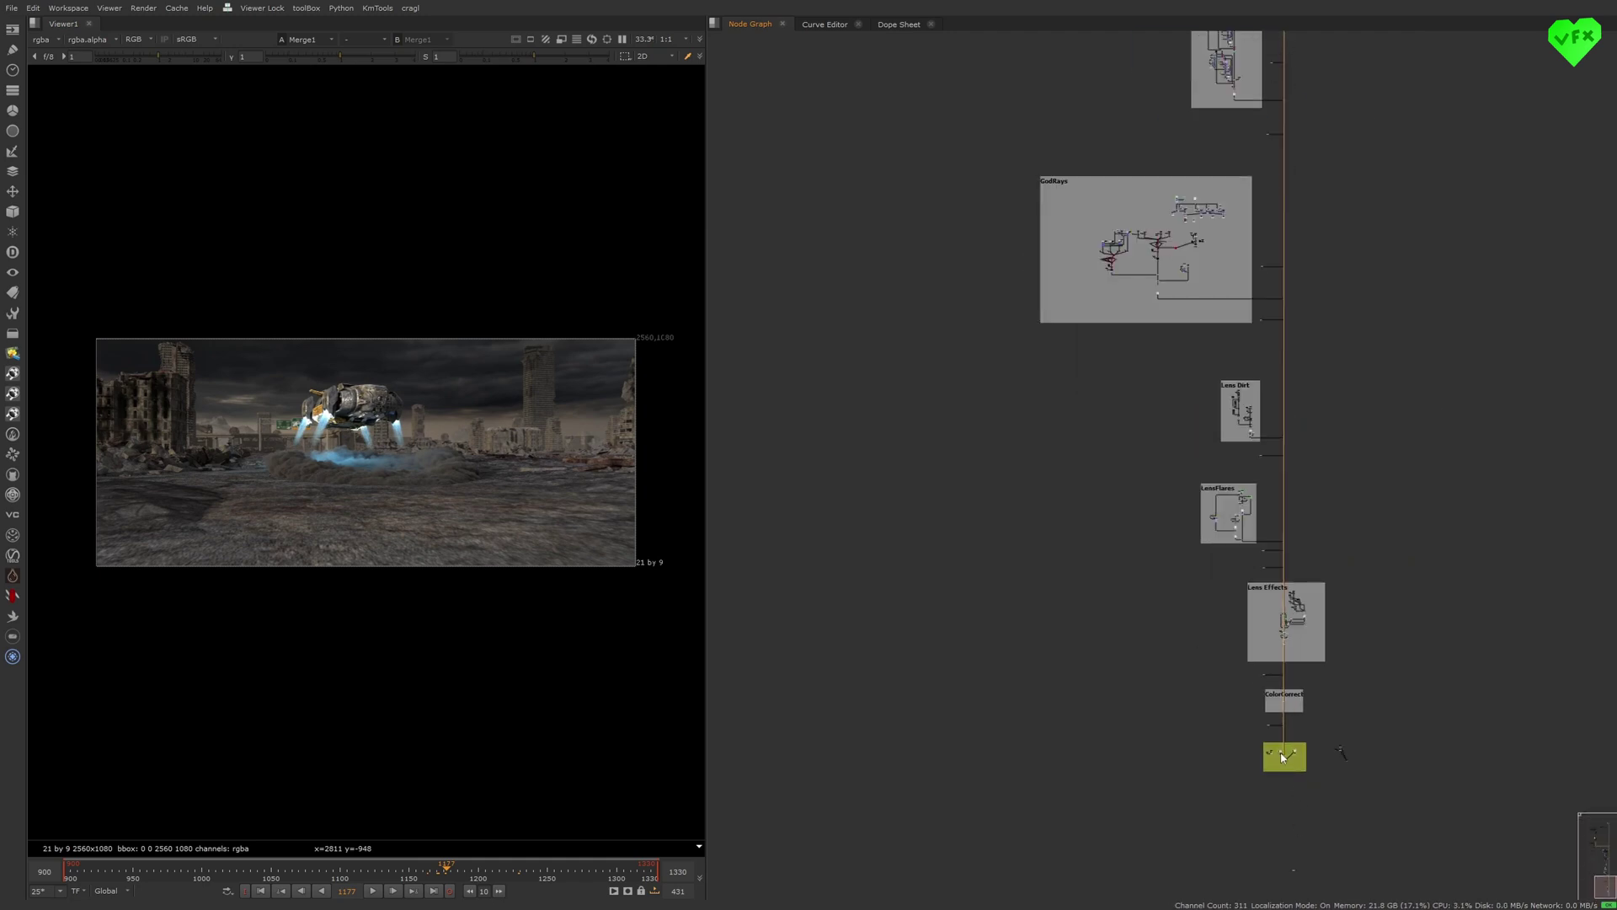
{"action": "left_click", "coordinate": [1281, 752]}
{"action": "key", "text": "1"}
- Widen the viewer beside the node graph overview to enlarge the final composite image
{"action": "scroll", "coordinate": [1084, 527], "scroll_direction": "down", "scroll_amount": 8}
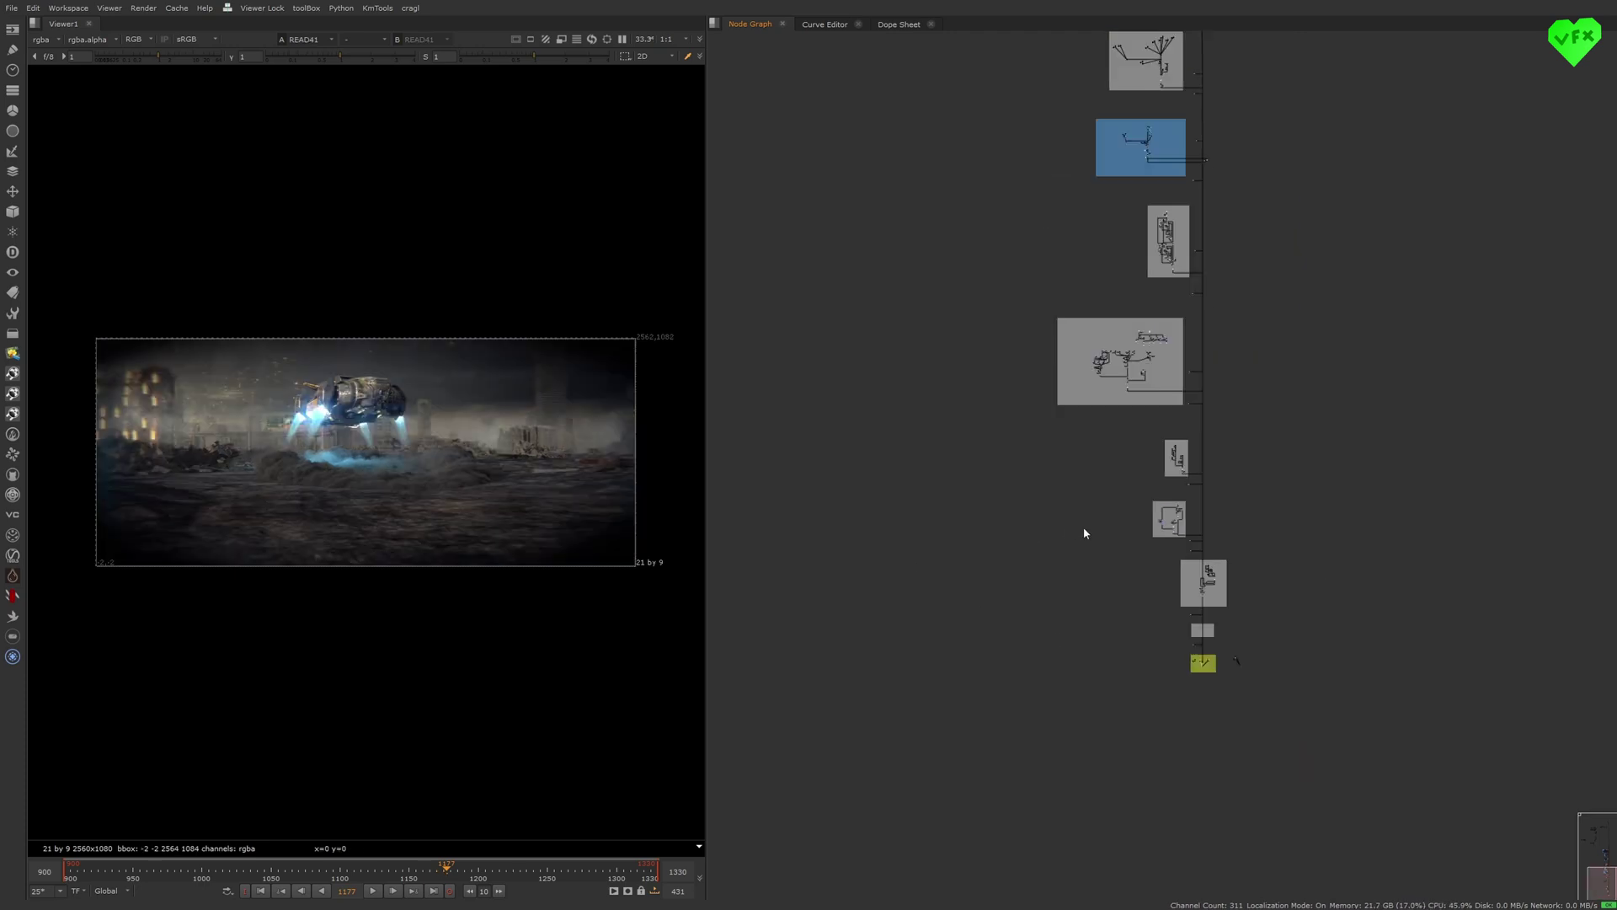
{"action": "scroll", "coordinate": [963, 633], "scroll_direction": "down", "scroll_amount": 1}
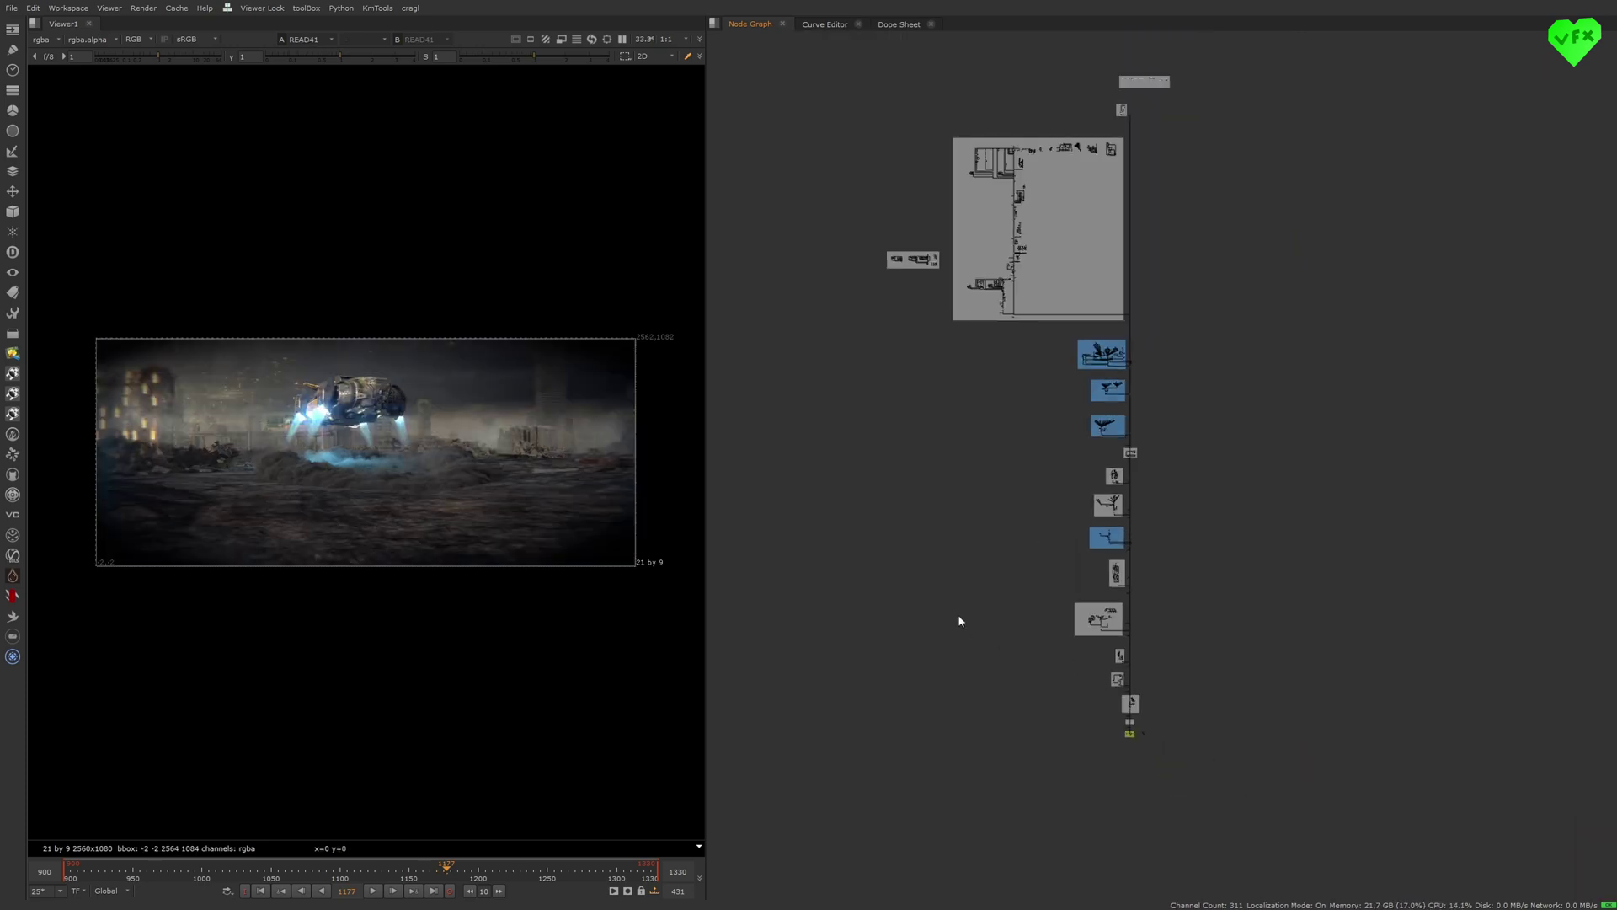
{"action": "middle_click_drag", "start_coordinate": [959, 616], "coordinate": [989, 625]}
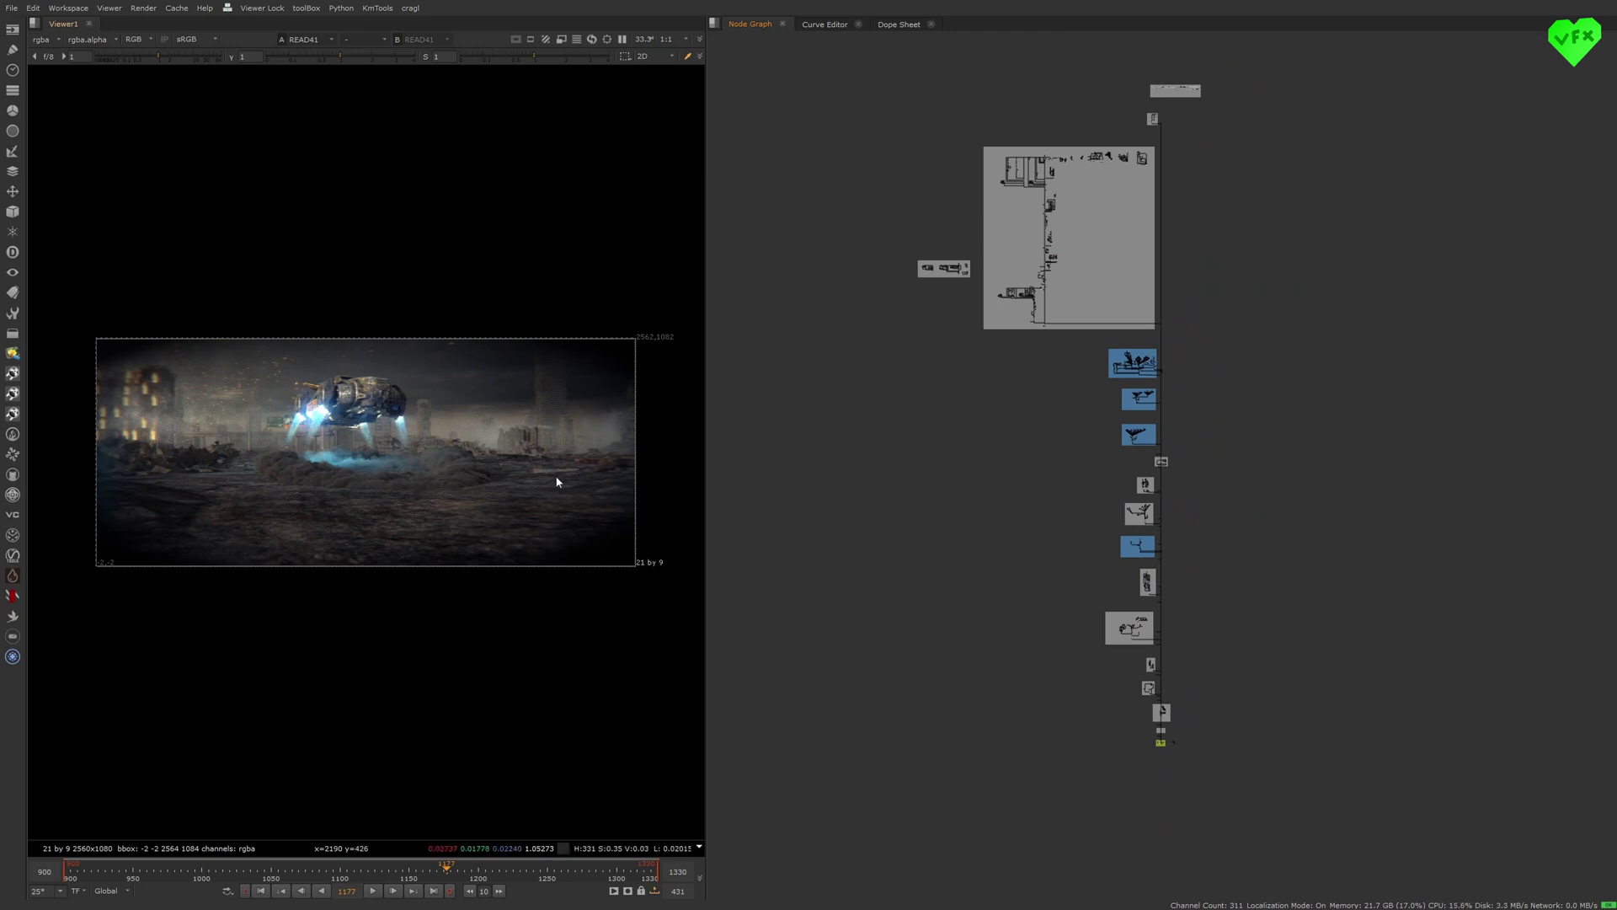
{"action": "left_click_drag", "start_coordinate": [706, 466], "coordinate": [1024, 494]}
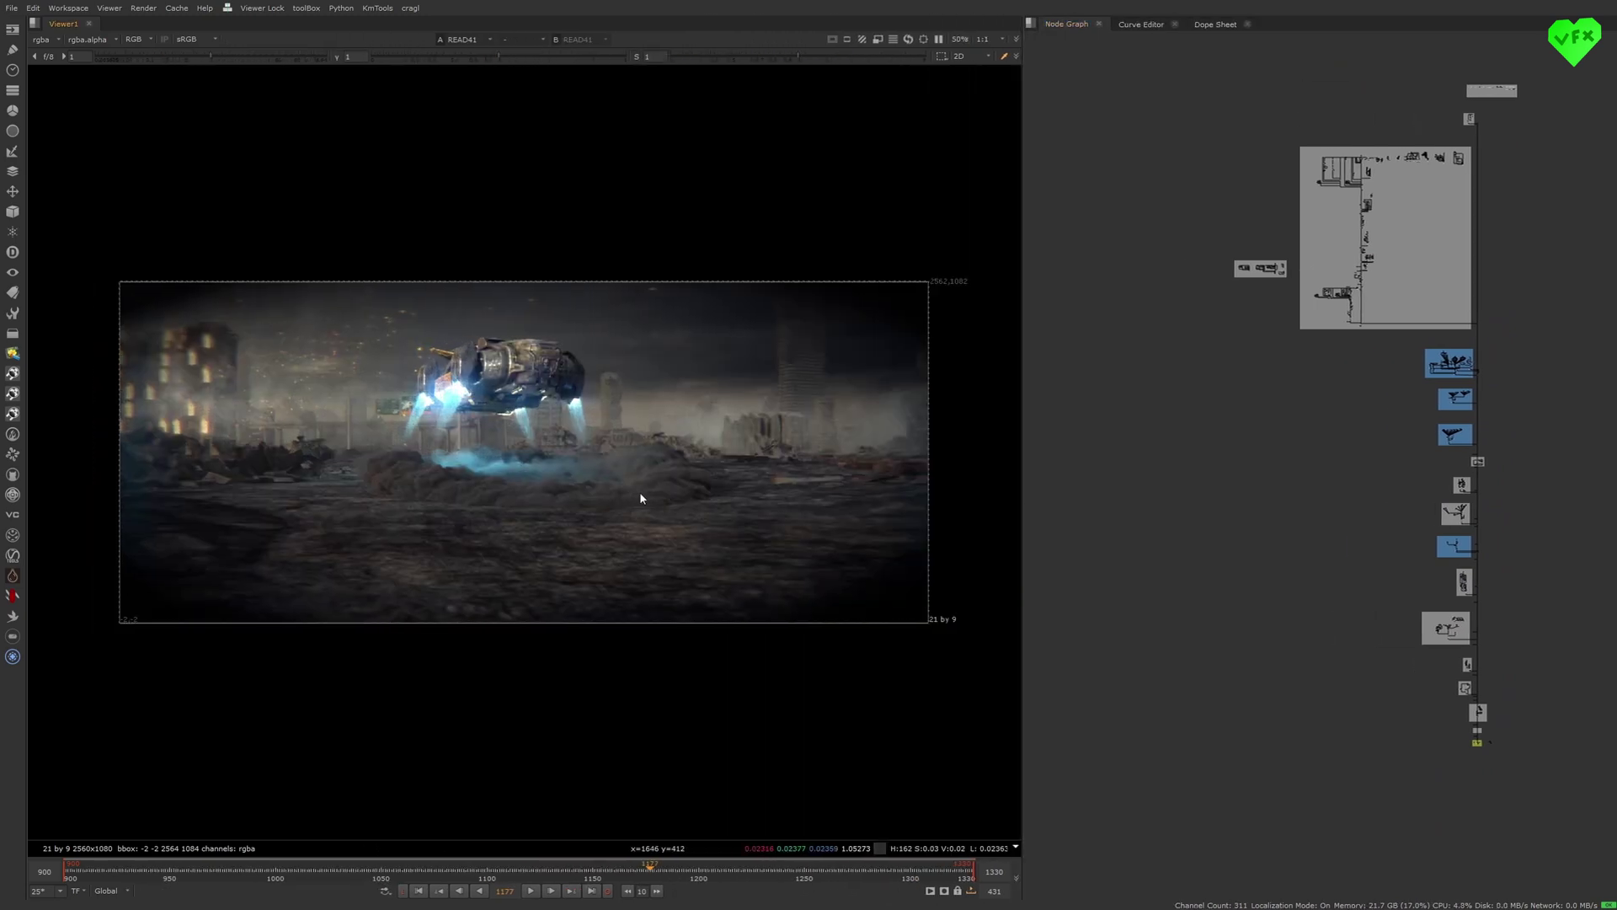